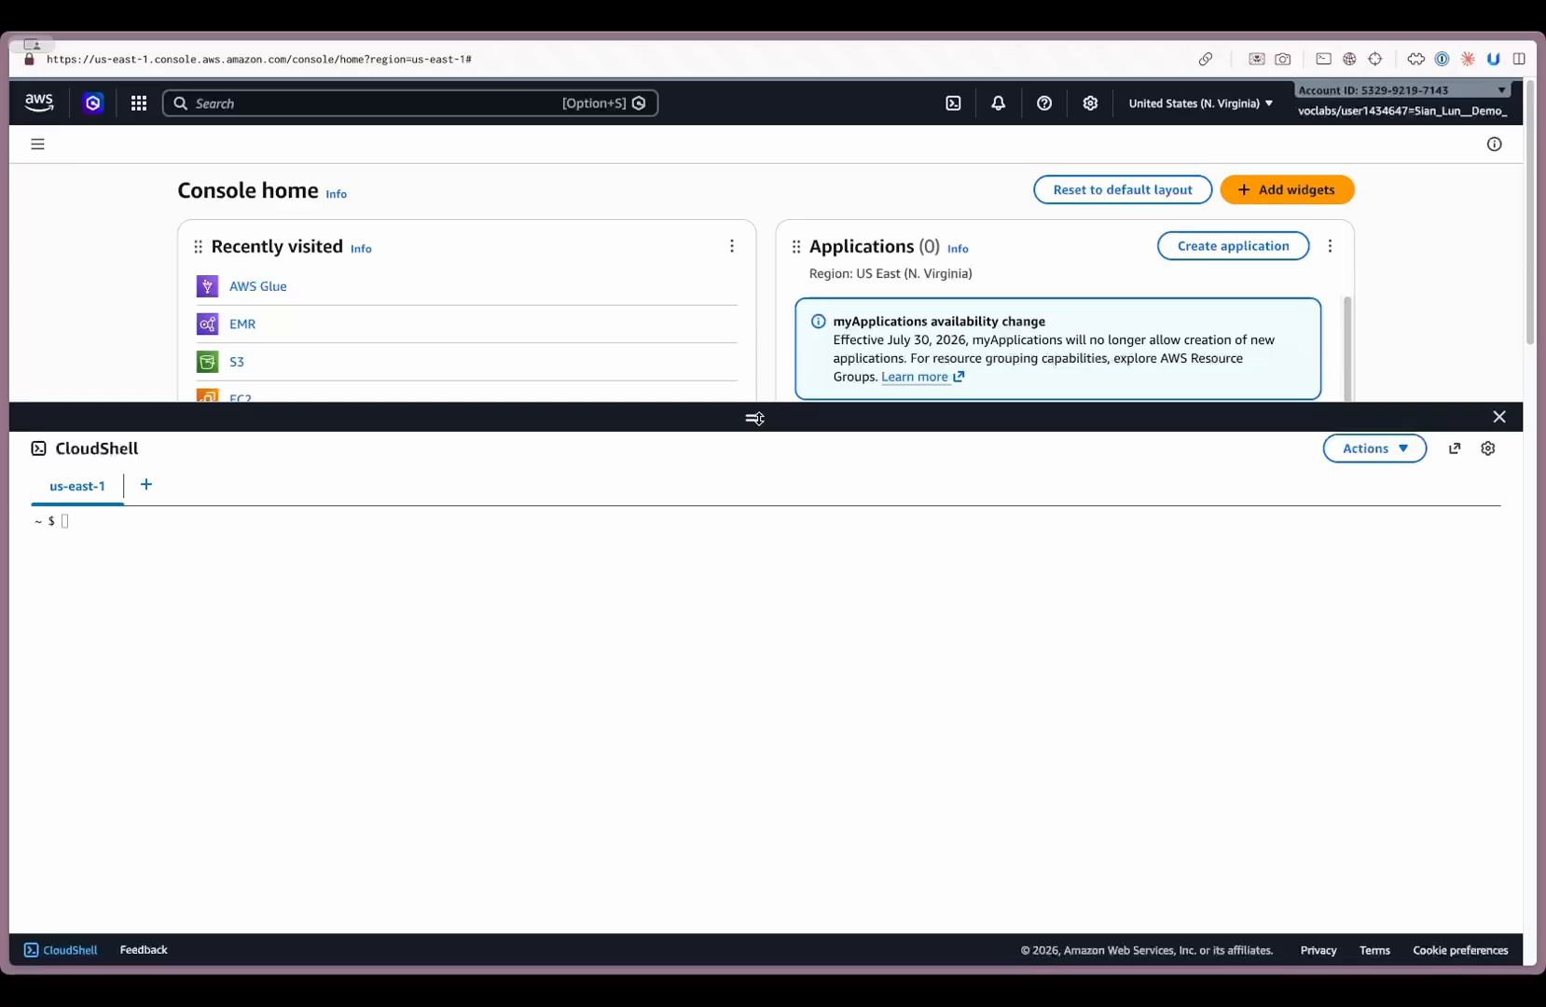
- Shrink the CloudShell pane and open the EMR service from the recently visited services
drag(756, 418, 753, 500)
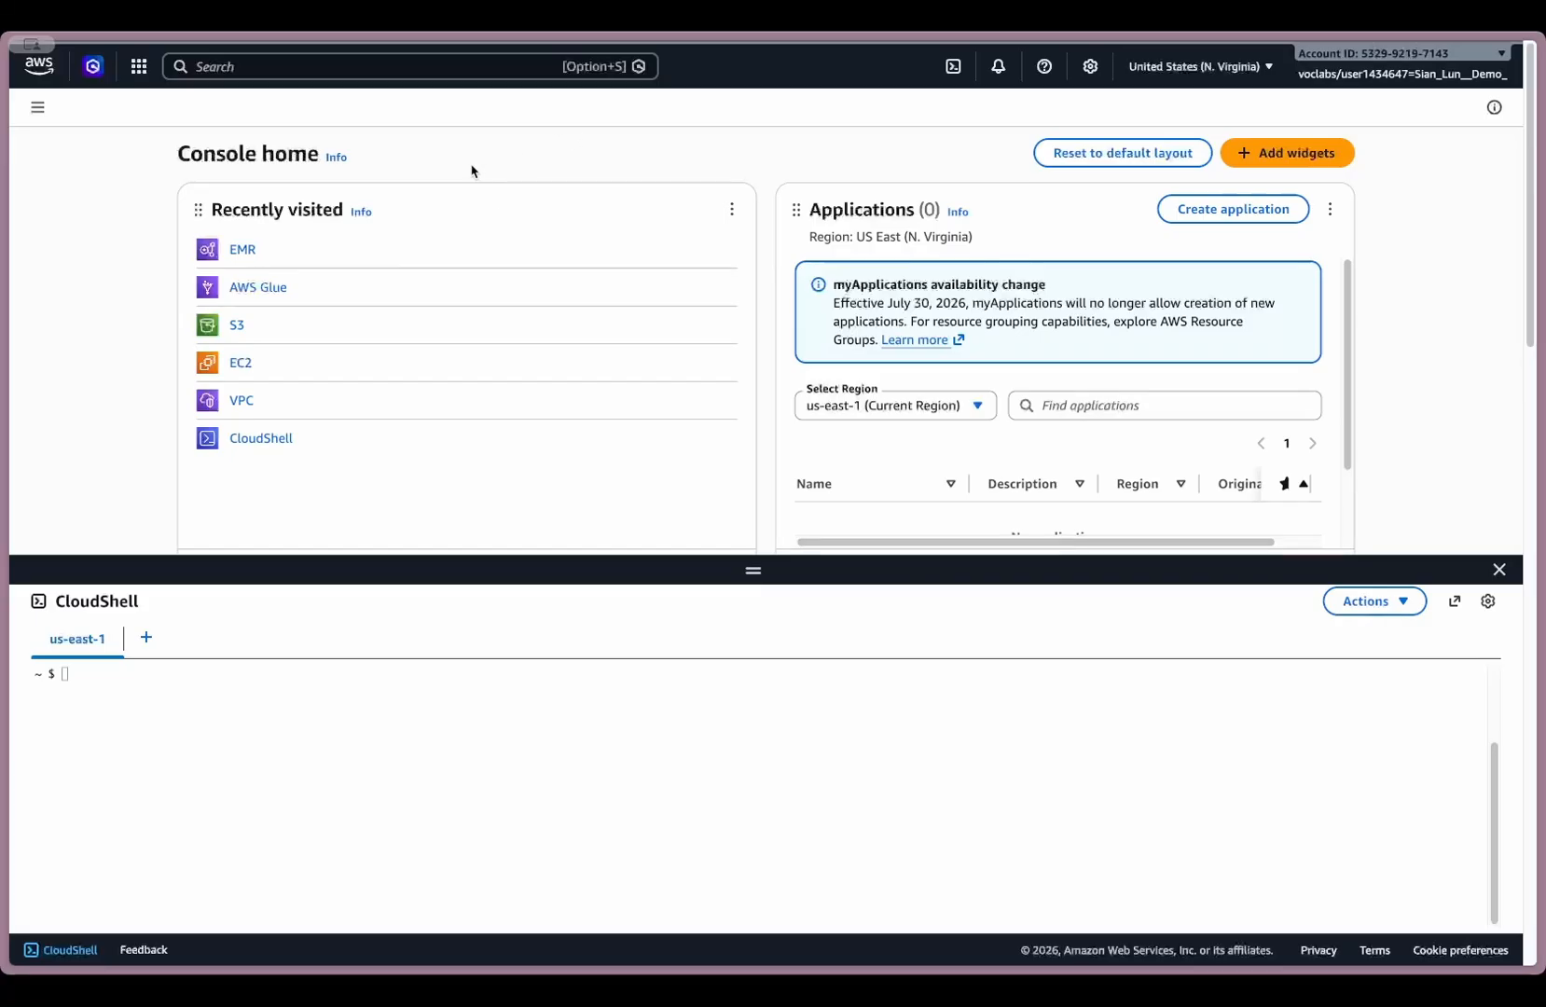
click(243, 251)
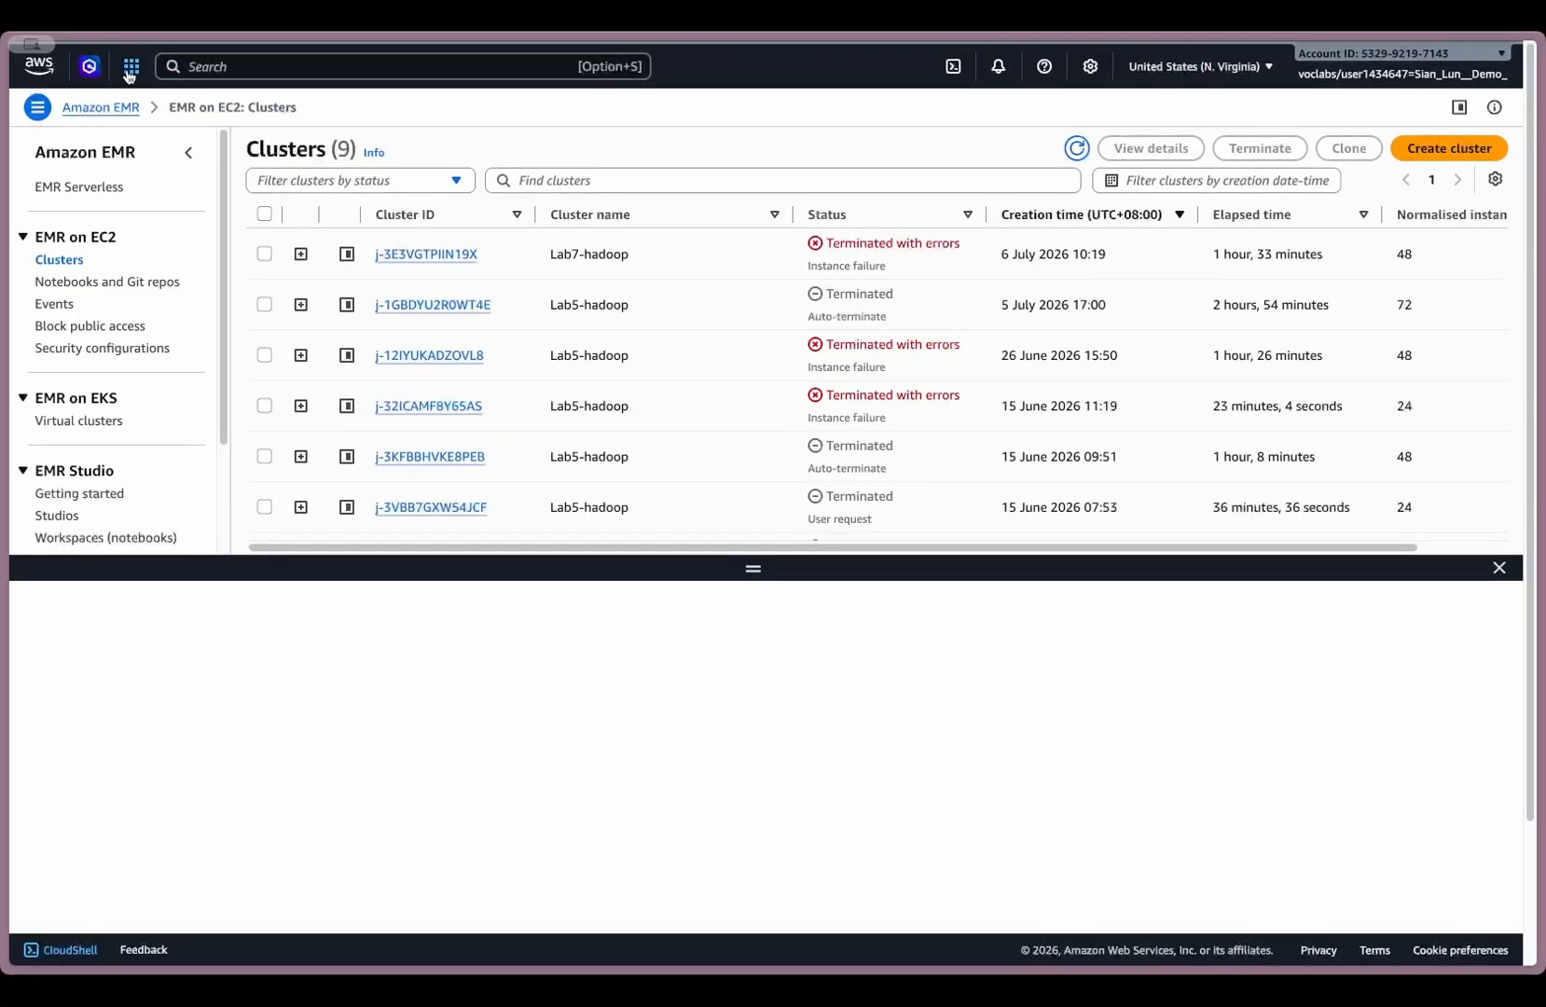
- Open the S3 service in a separate browser tab from the recently visited services
click(129, 71)
click(130, 71)
click(129, 71)
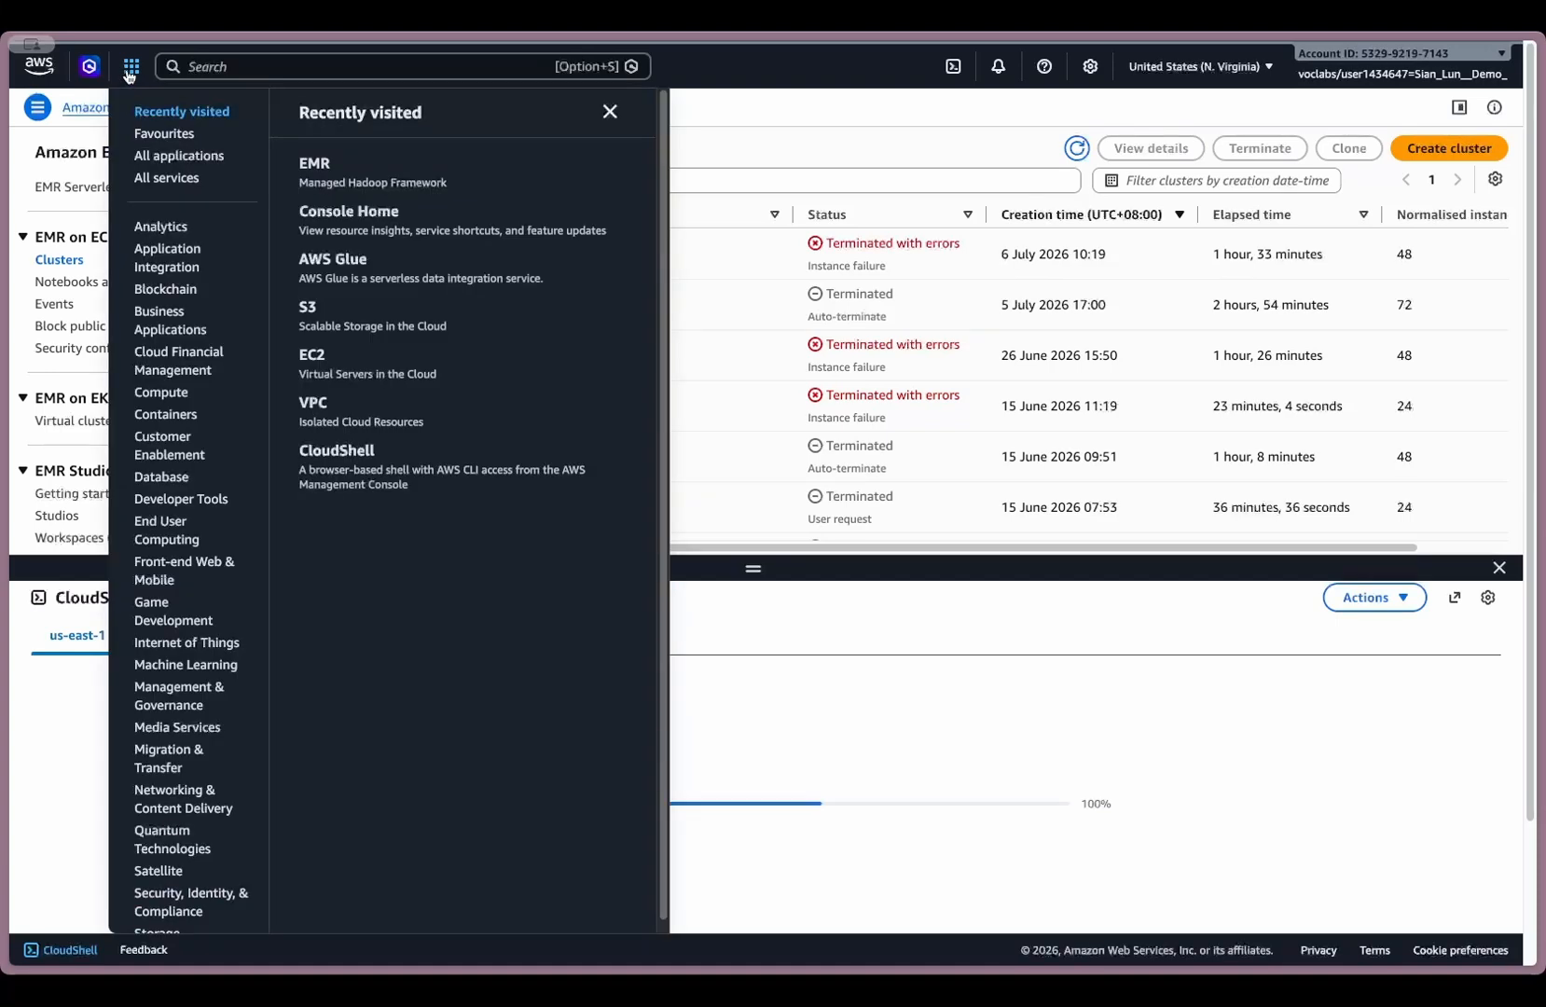
triple_click(311, 310)
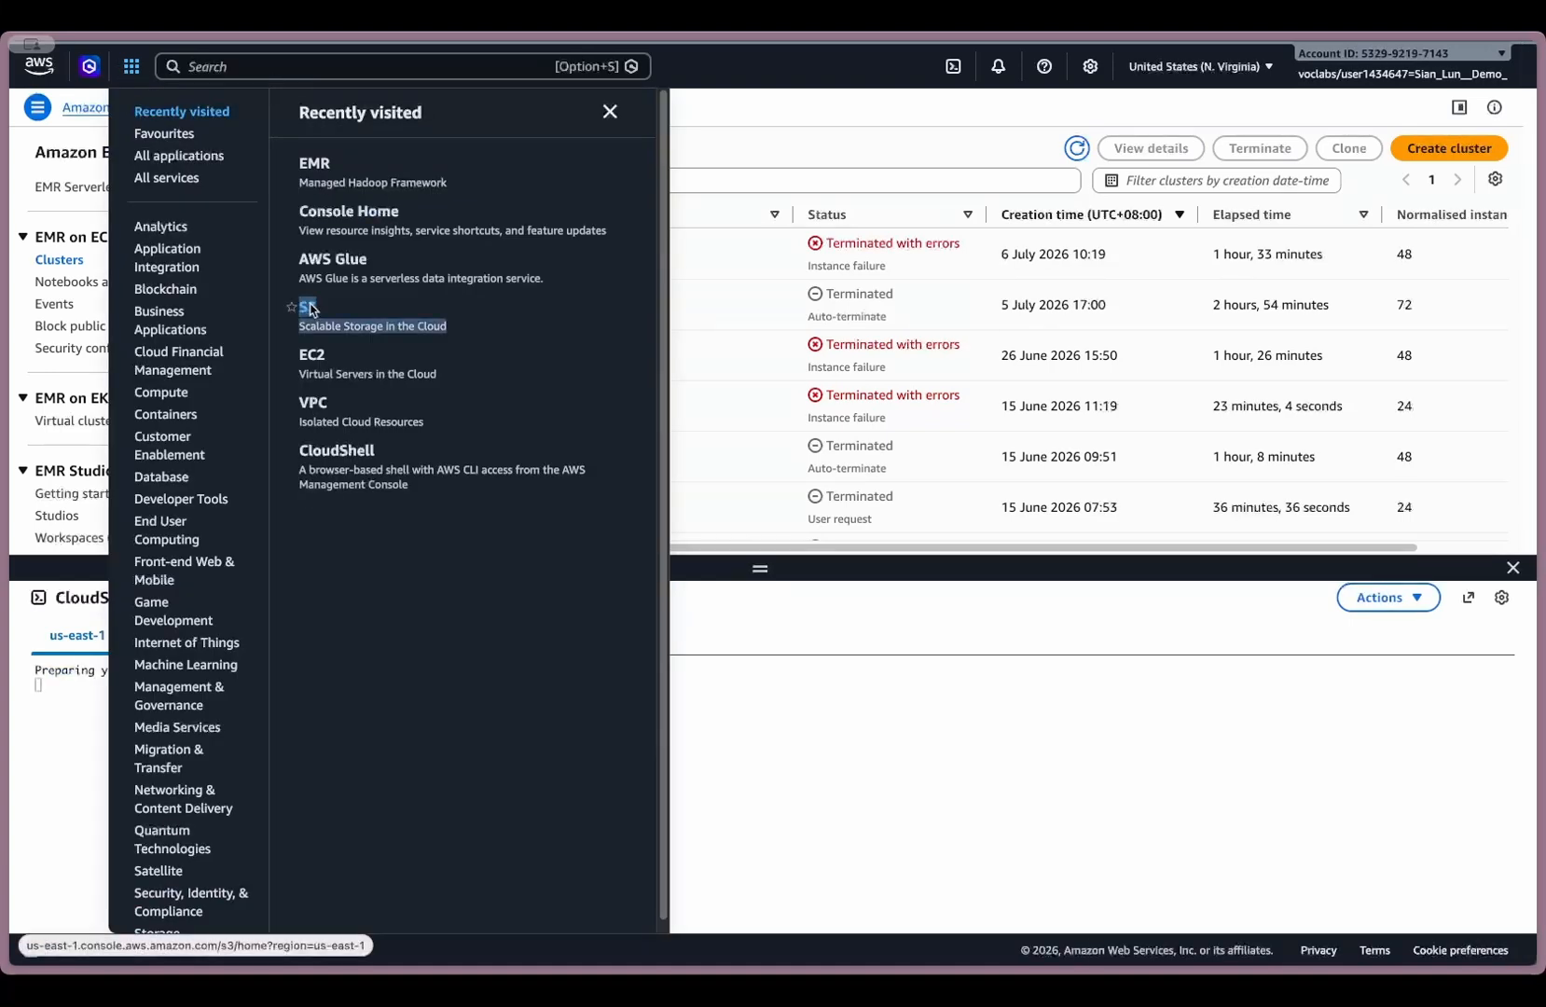
super+click(376, 320)
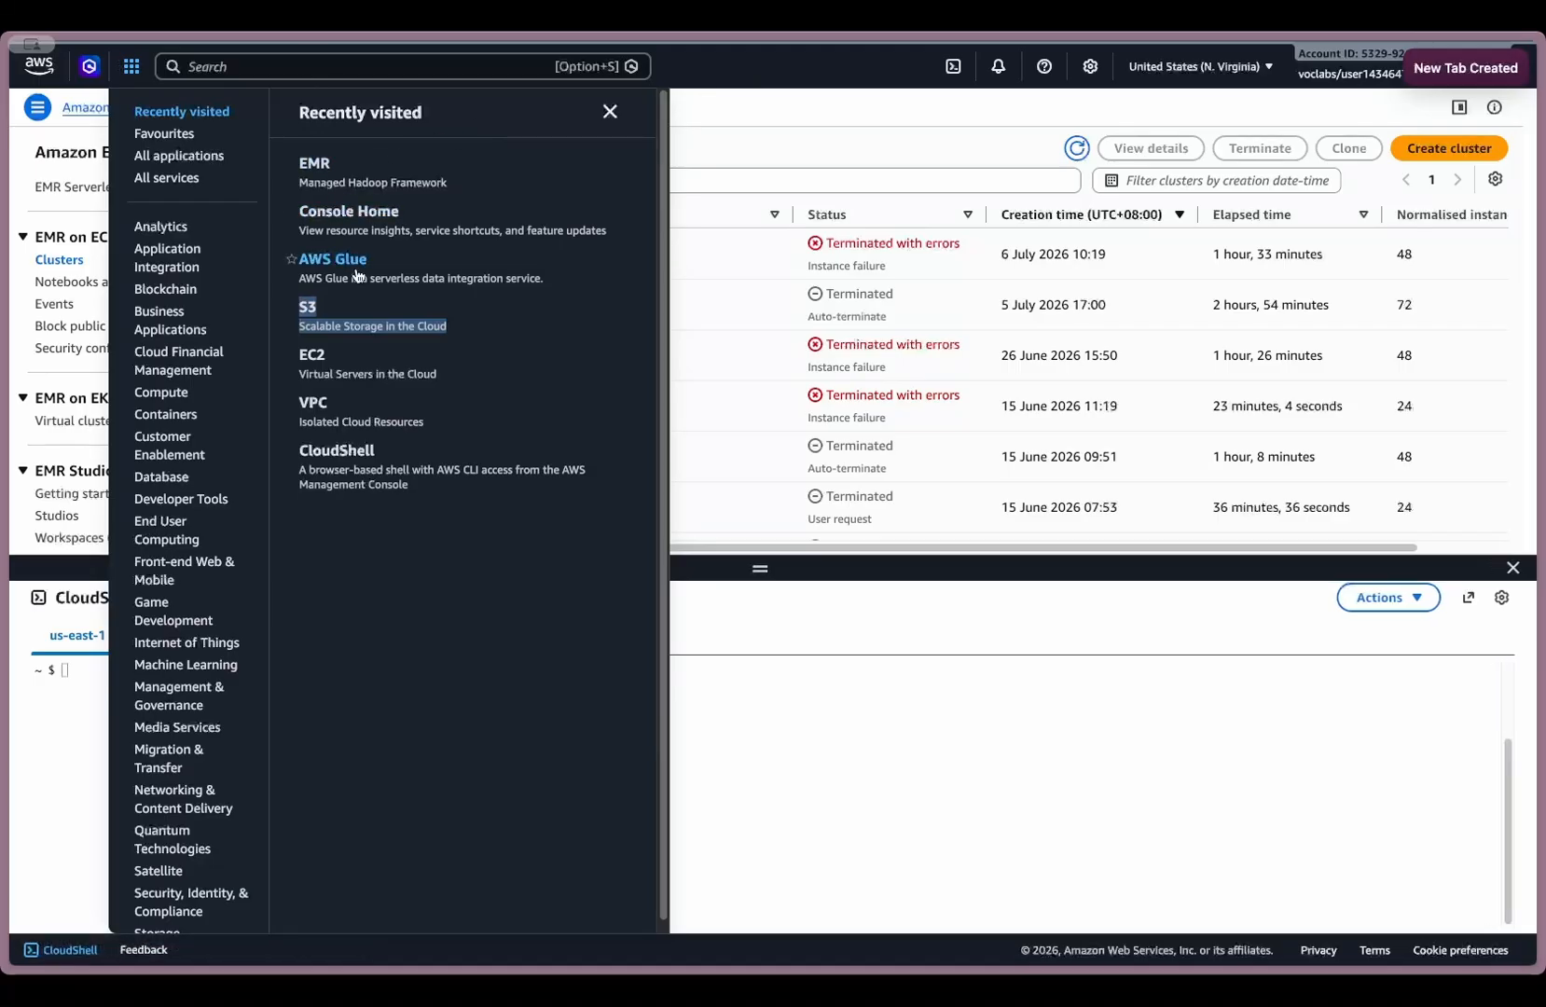
- Search the console for AWS Glue and open the AWS Glue service in a separate browser tab
click(290, 67)
text(AWS)
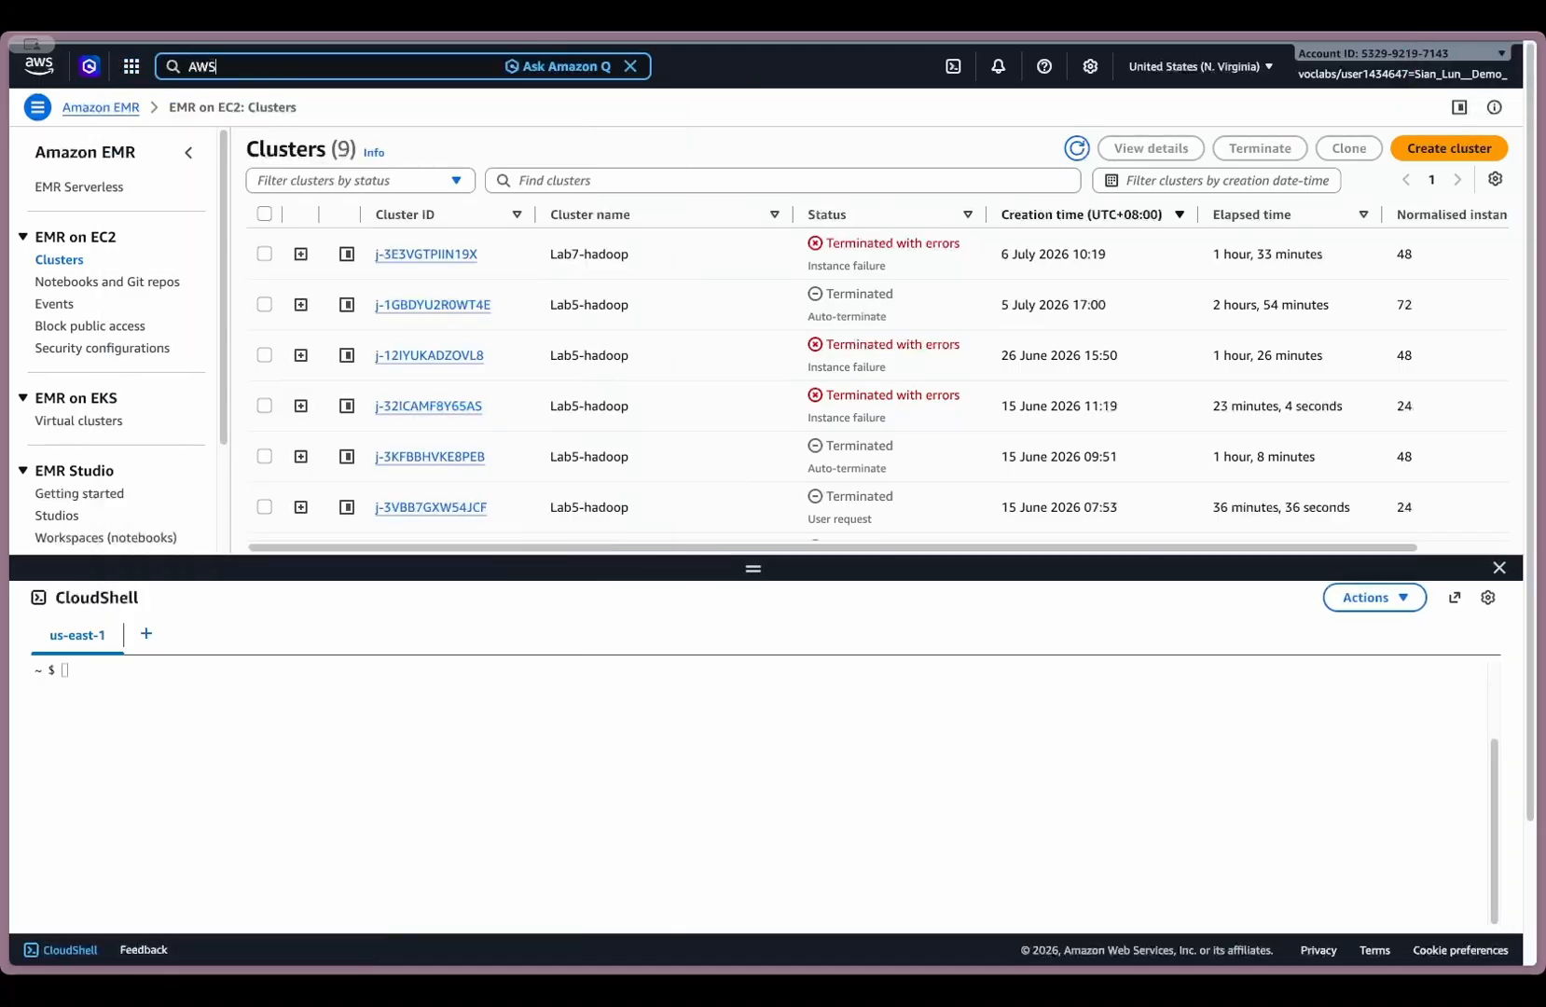
text( PCA)
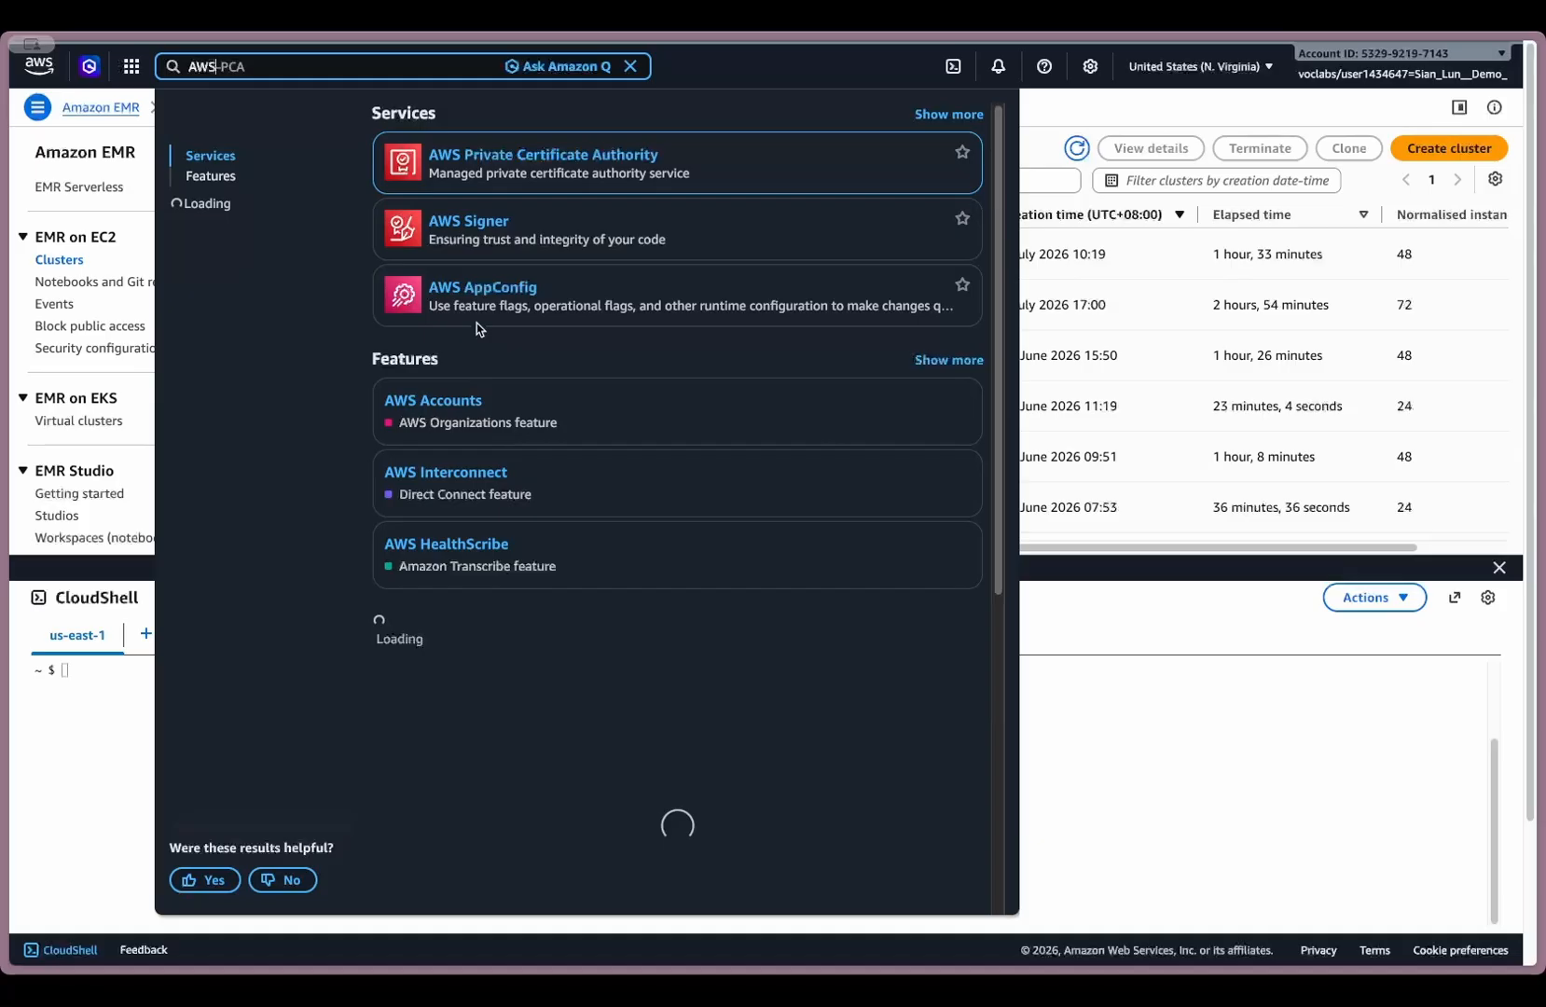
key(BackSpace)
key(BackSpace)
key(BackSpace)
text(GF)
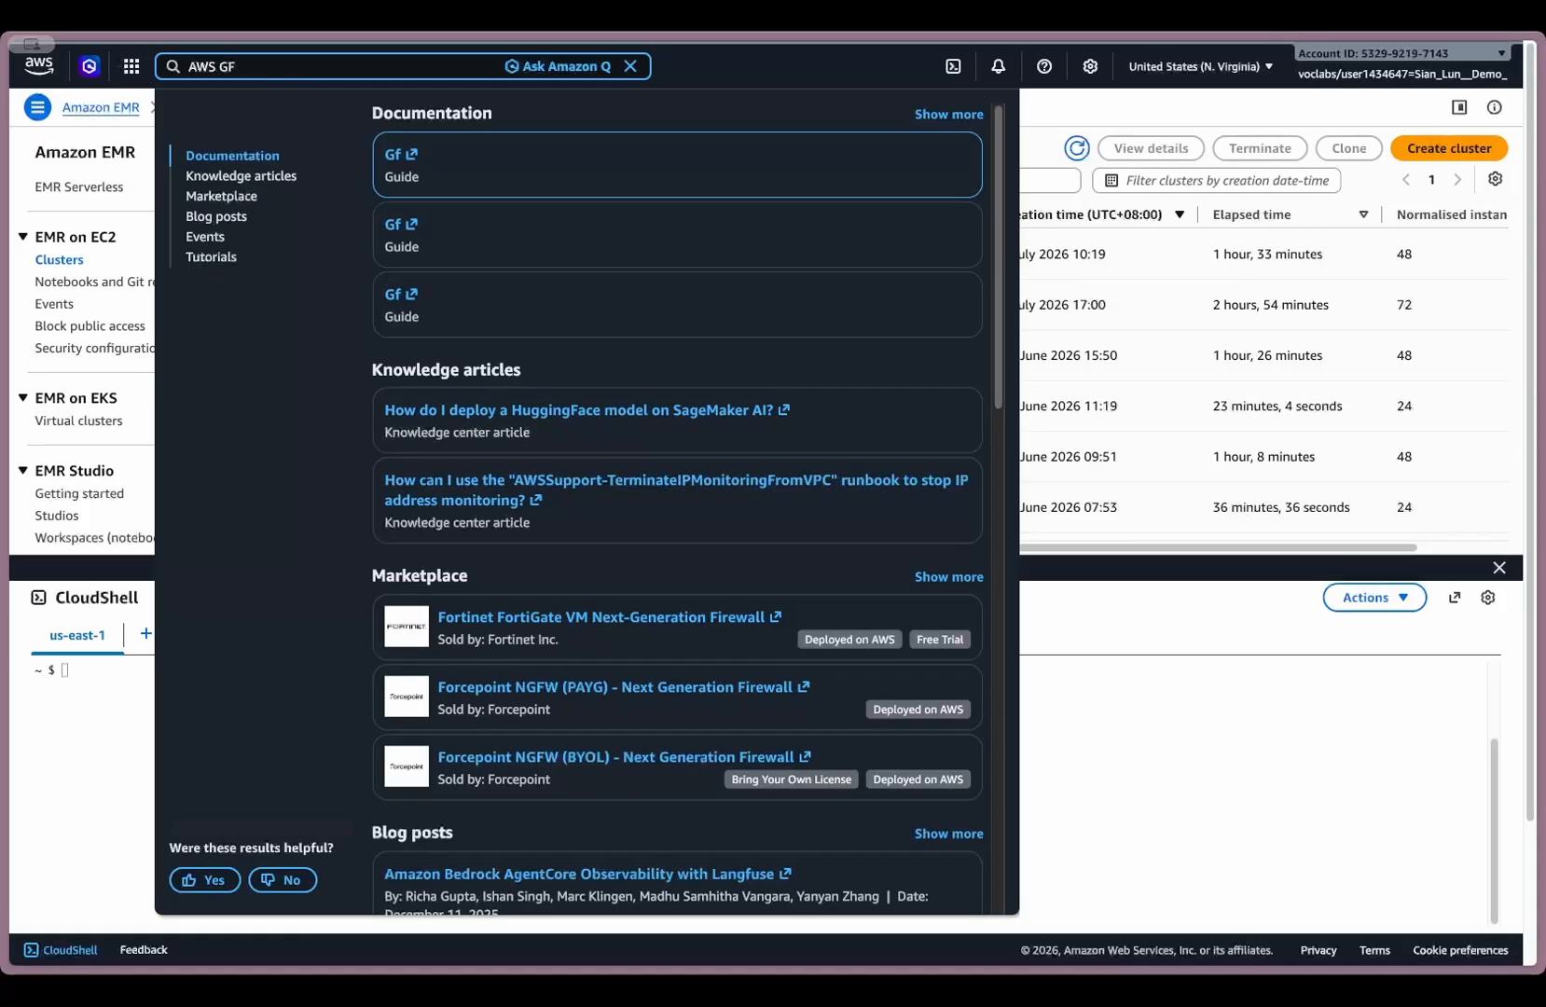
text(lu)
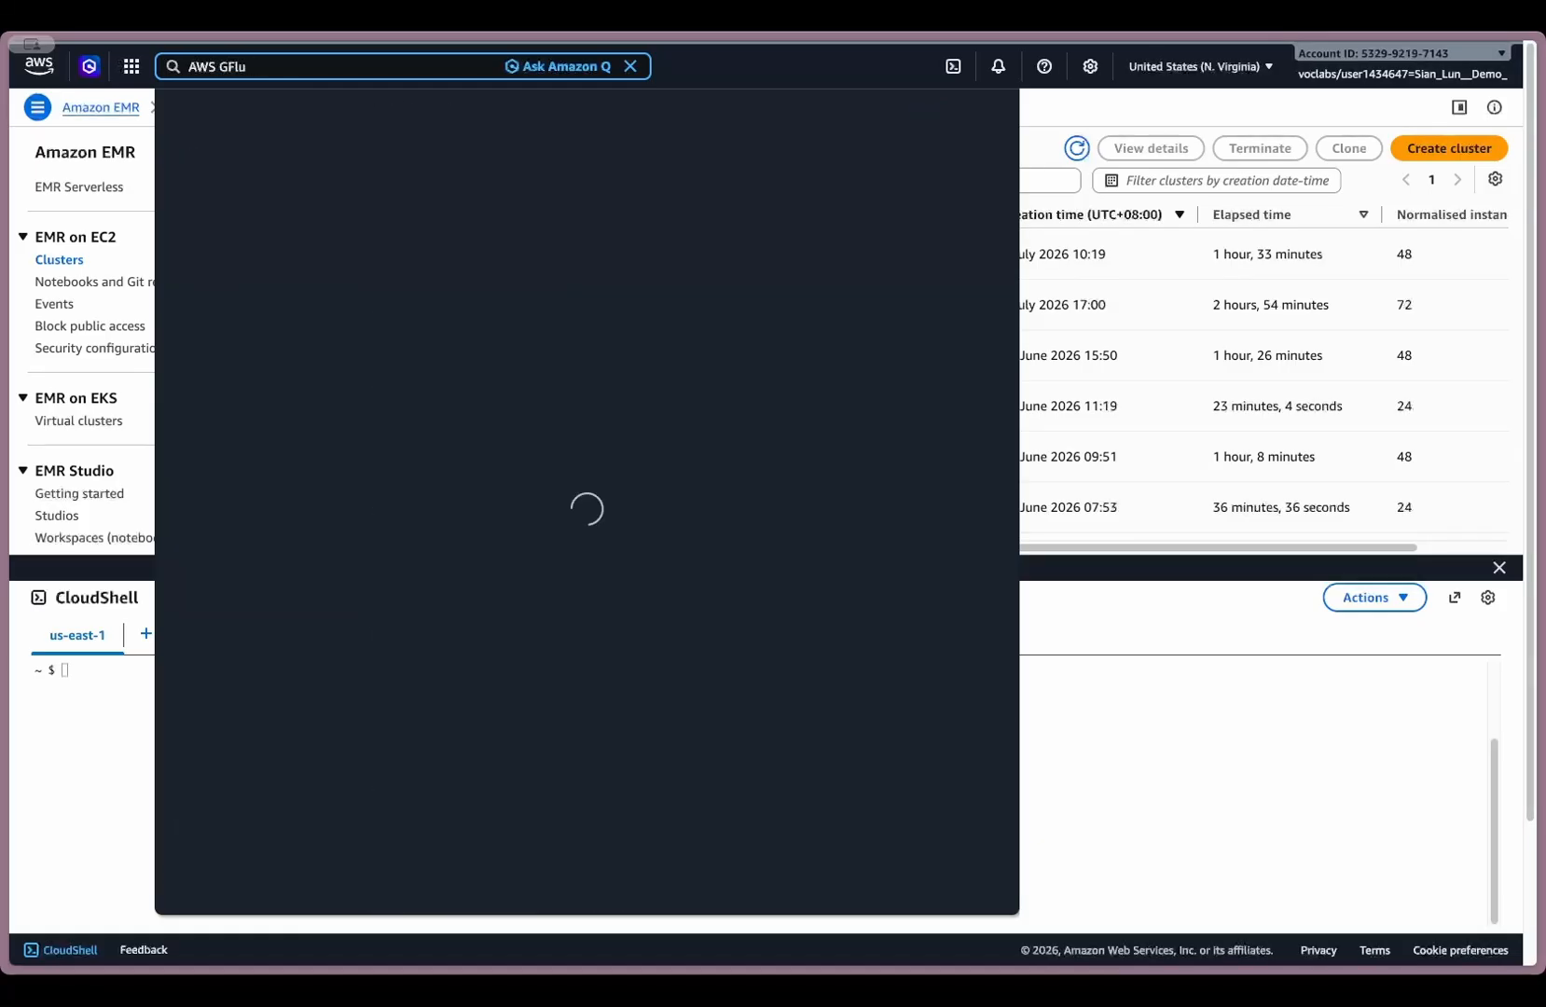
key(BackSpace)
key(BackSpace)
key(BackSpace)
text(lue)
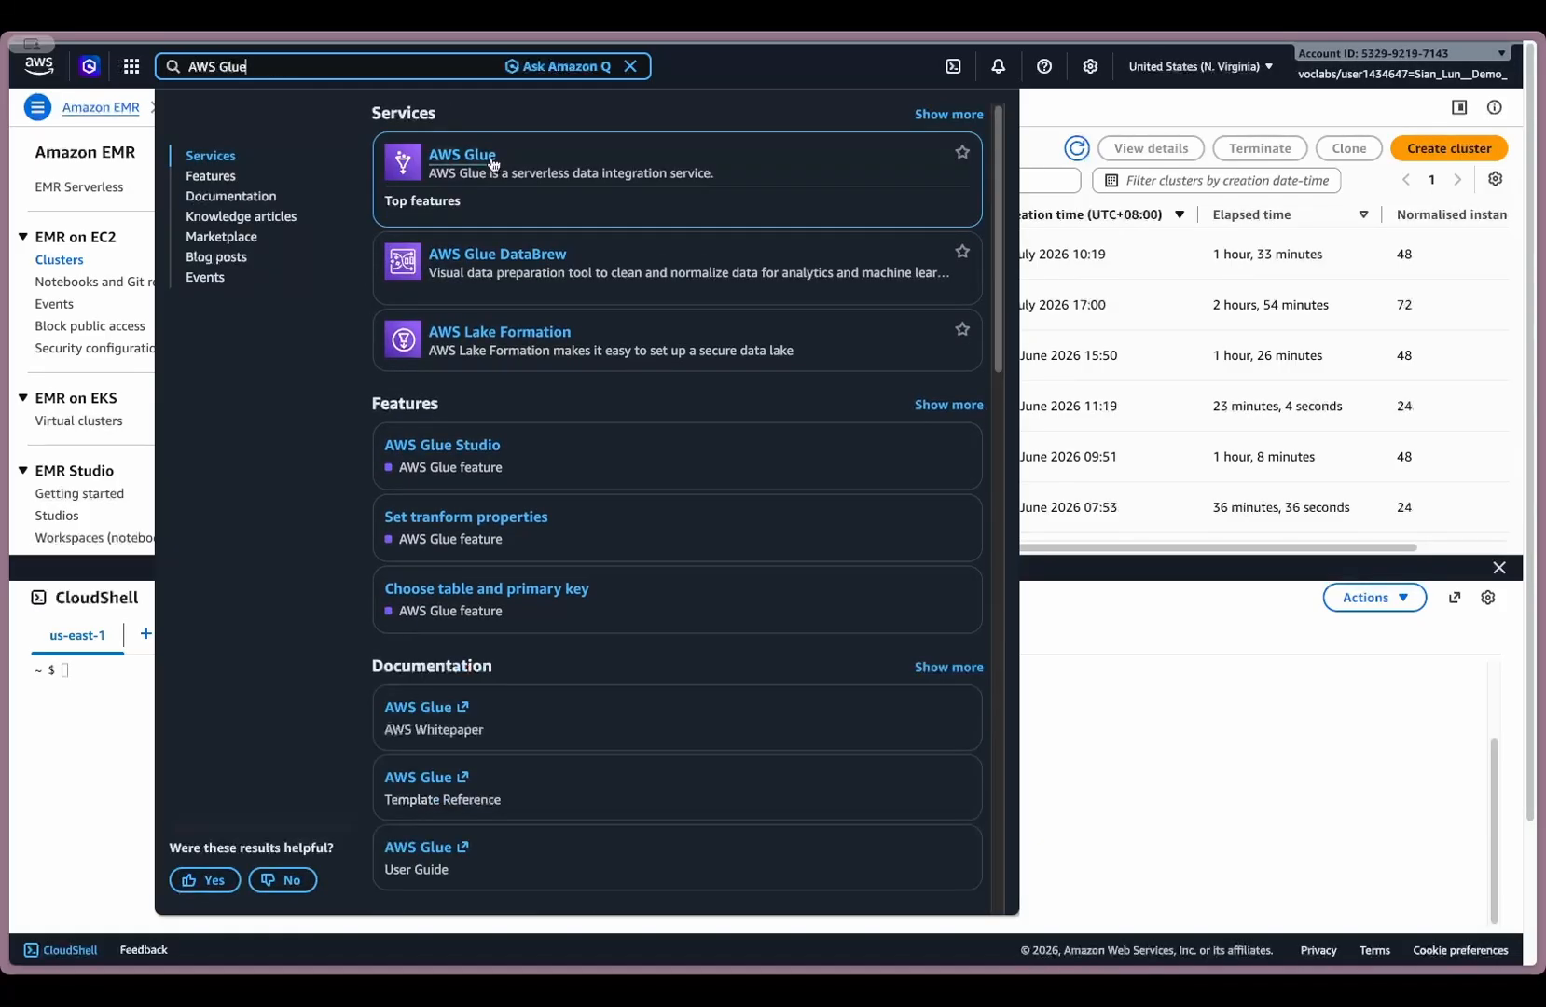
click(493, 164)
click(523, 176)
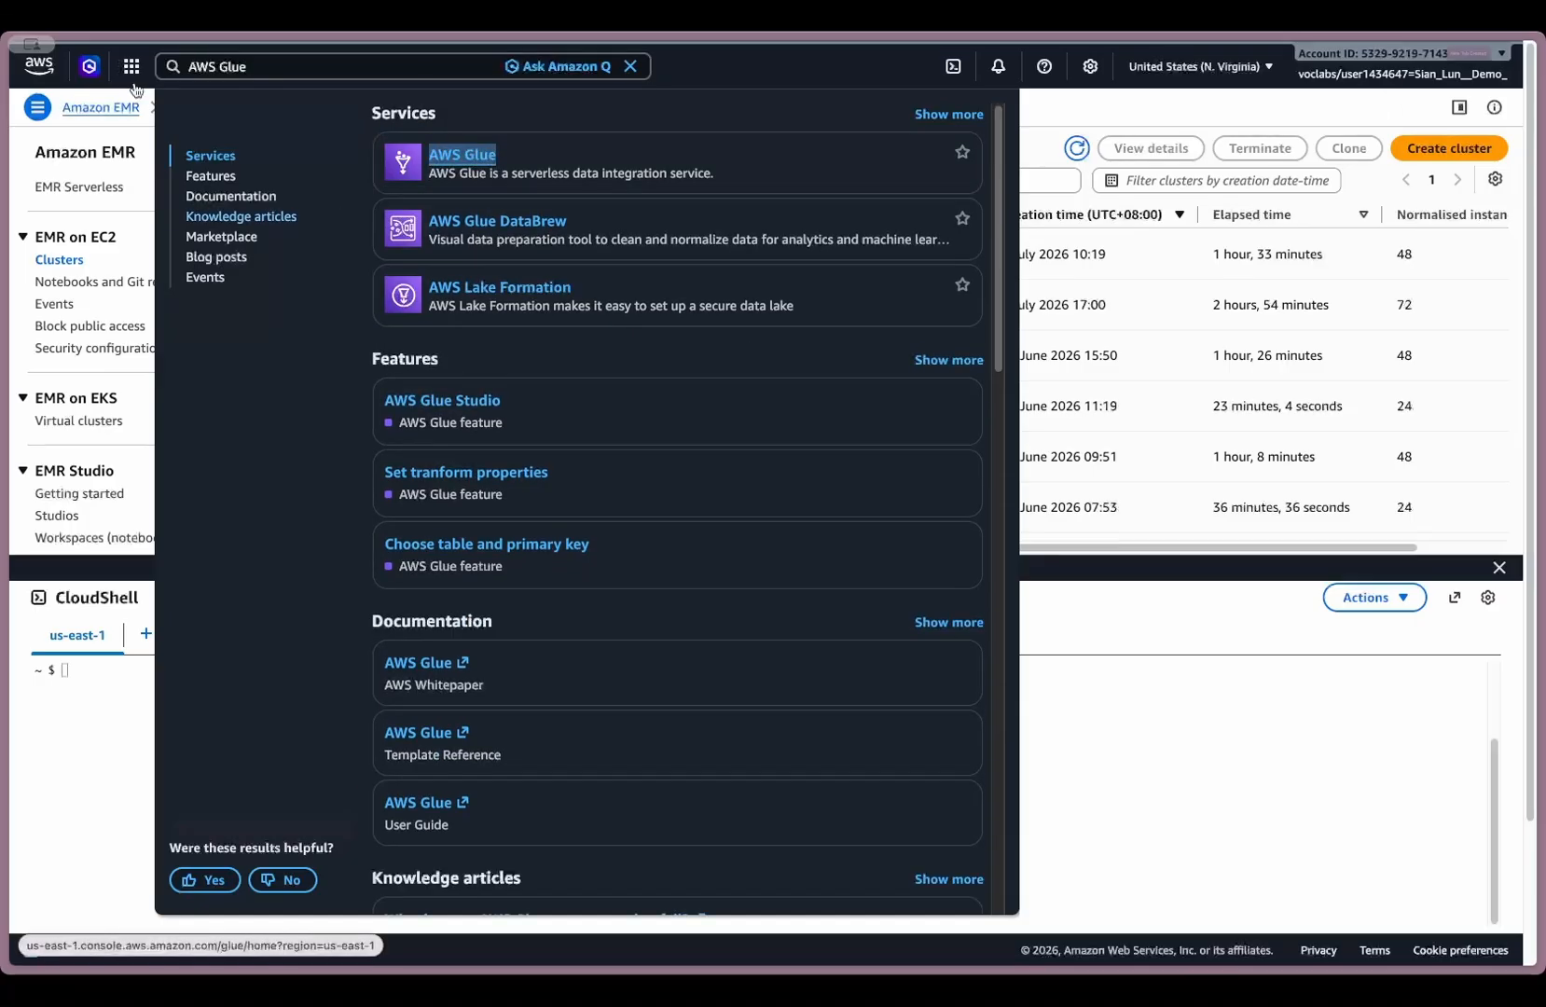
click(716, 68)
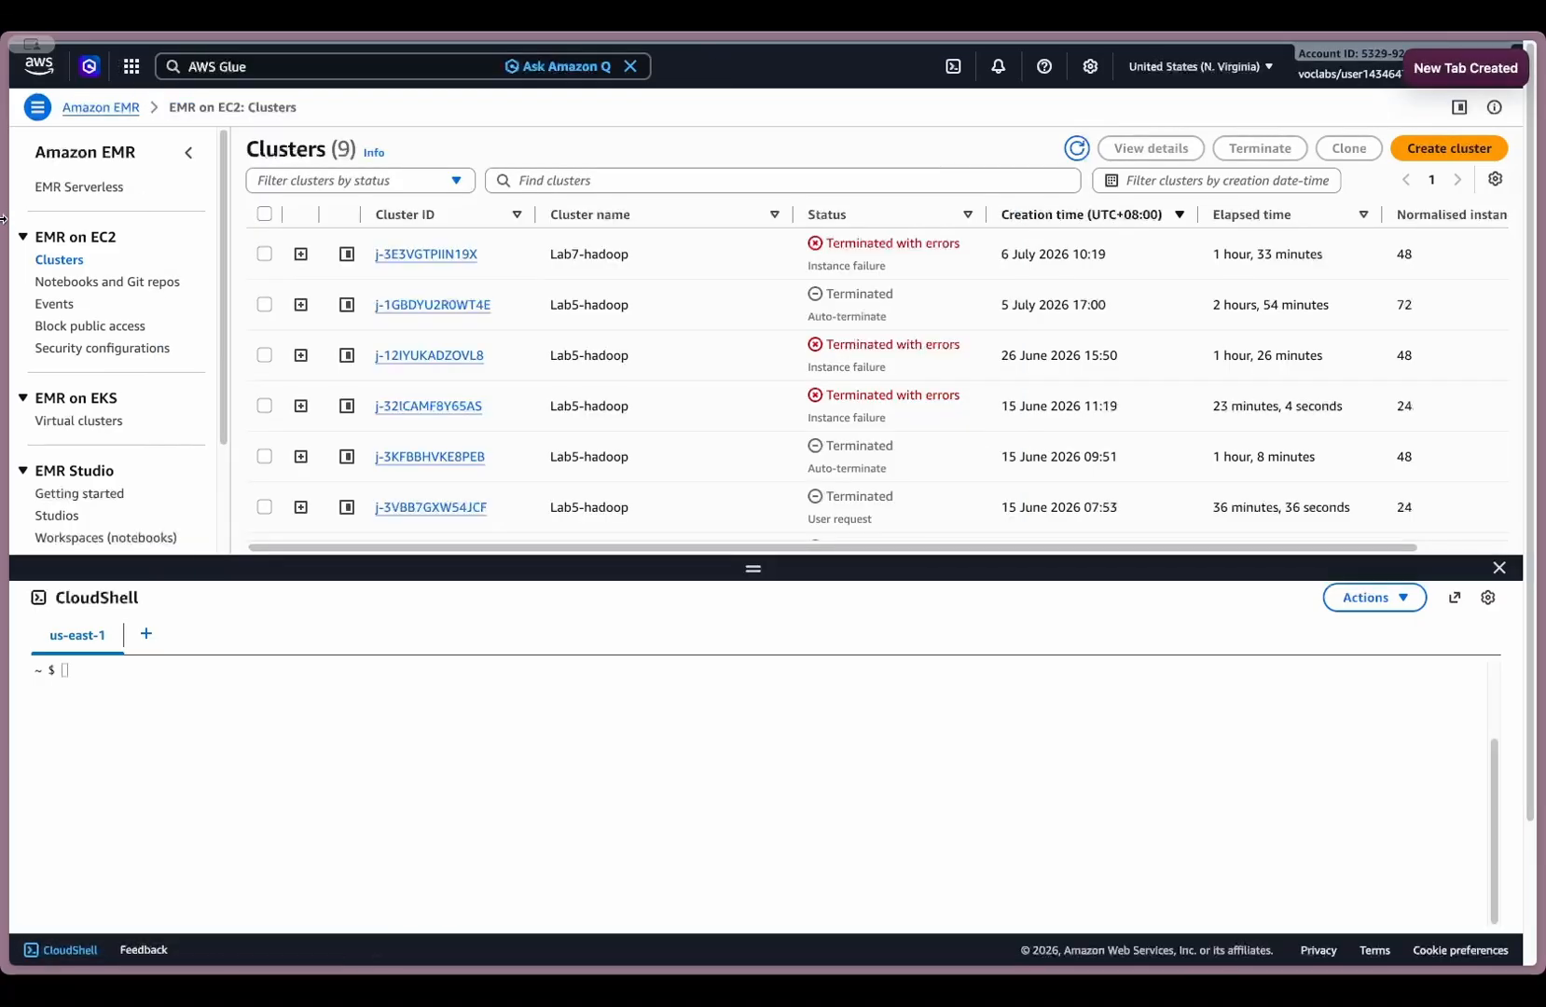
- View the general purpose buckets in the S3 tab and return to the EMR clusters tab
mouse_move(7, 224)
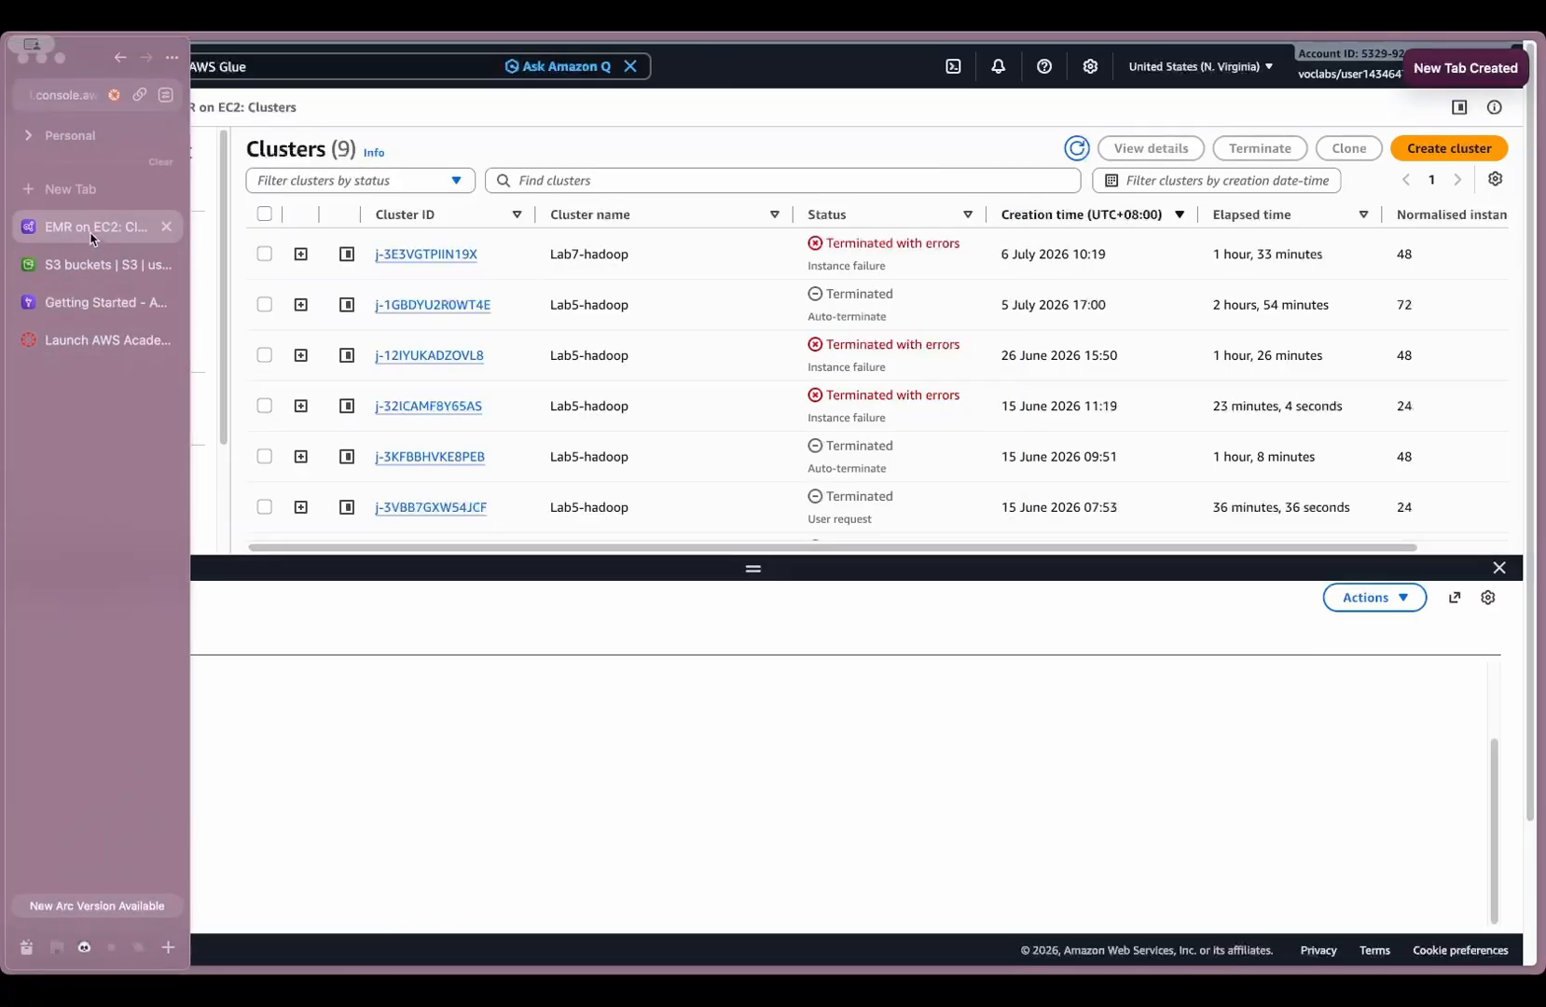
click(88, 268)
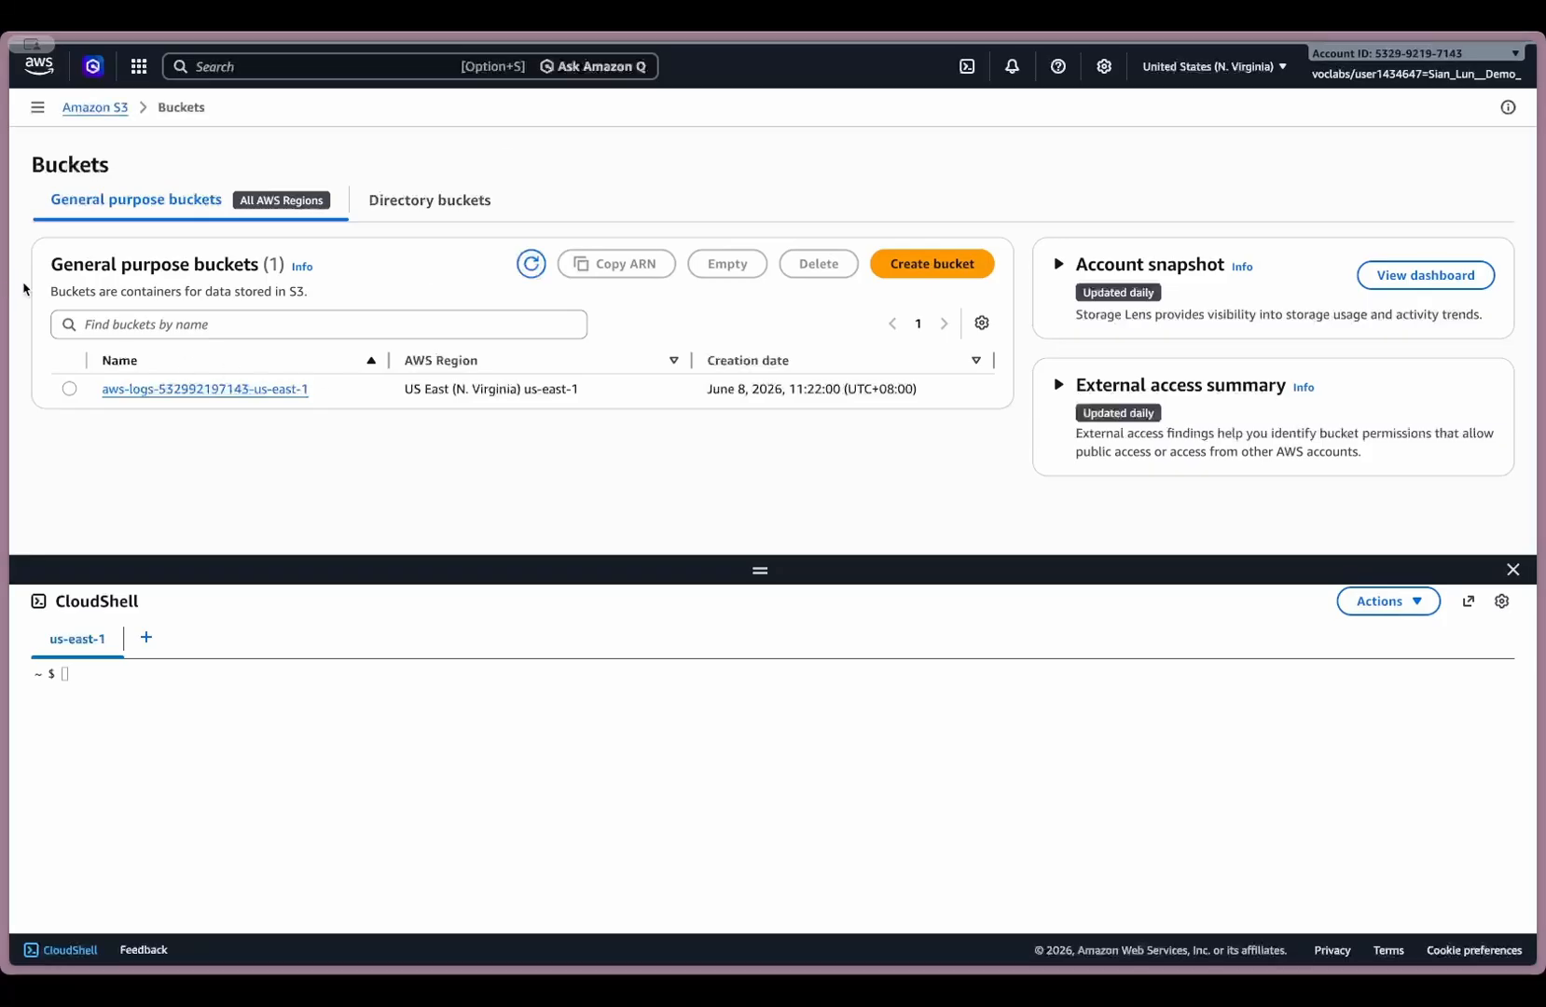
mouse_move(5, 290)
click(93, 233)
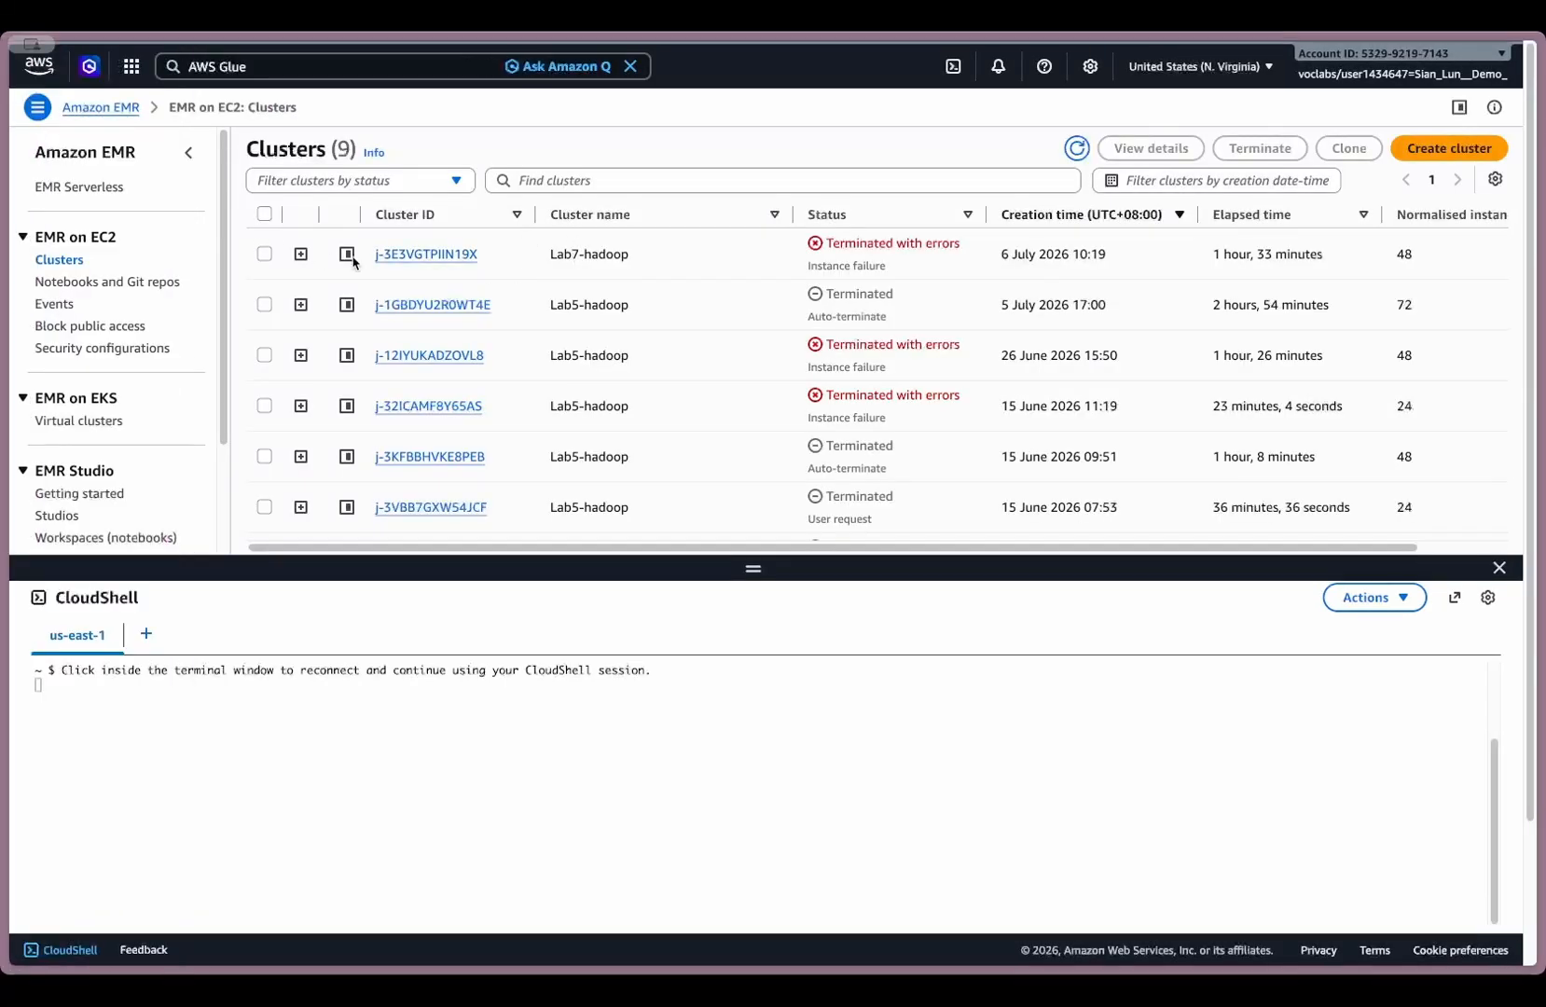
- Clone the Lab7-hadoop cluster created on 6 July 2026 with its existing settings and refresh the new cluster's status
click(264, 254)
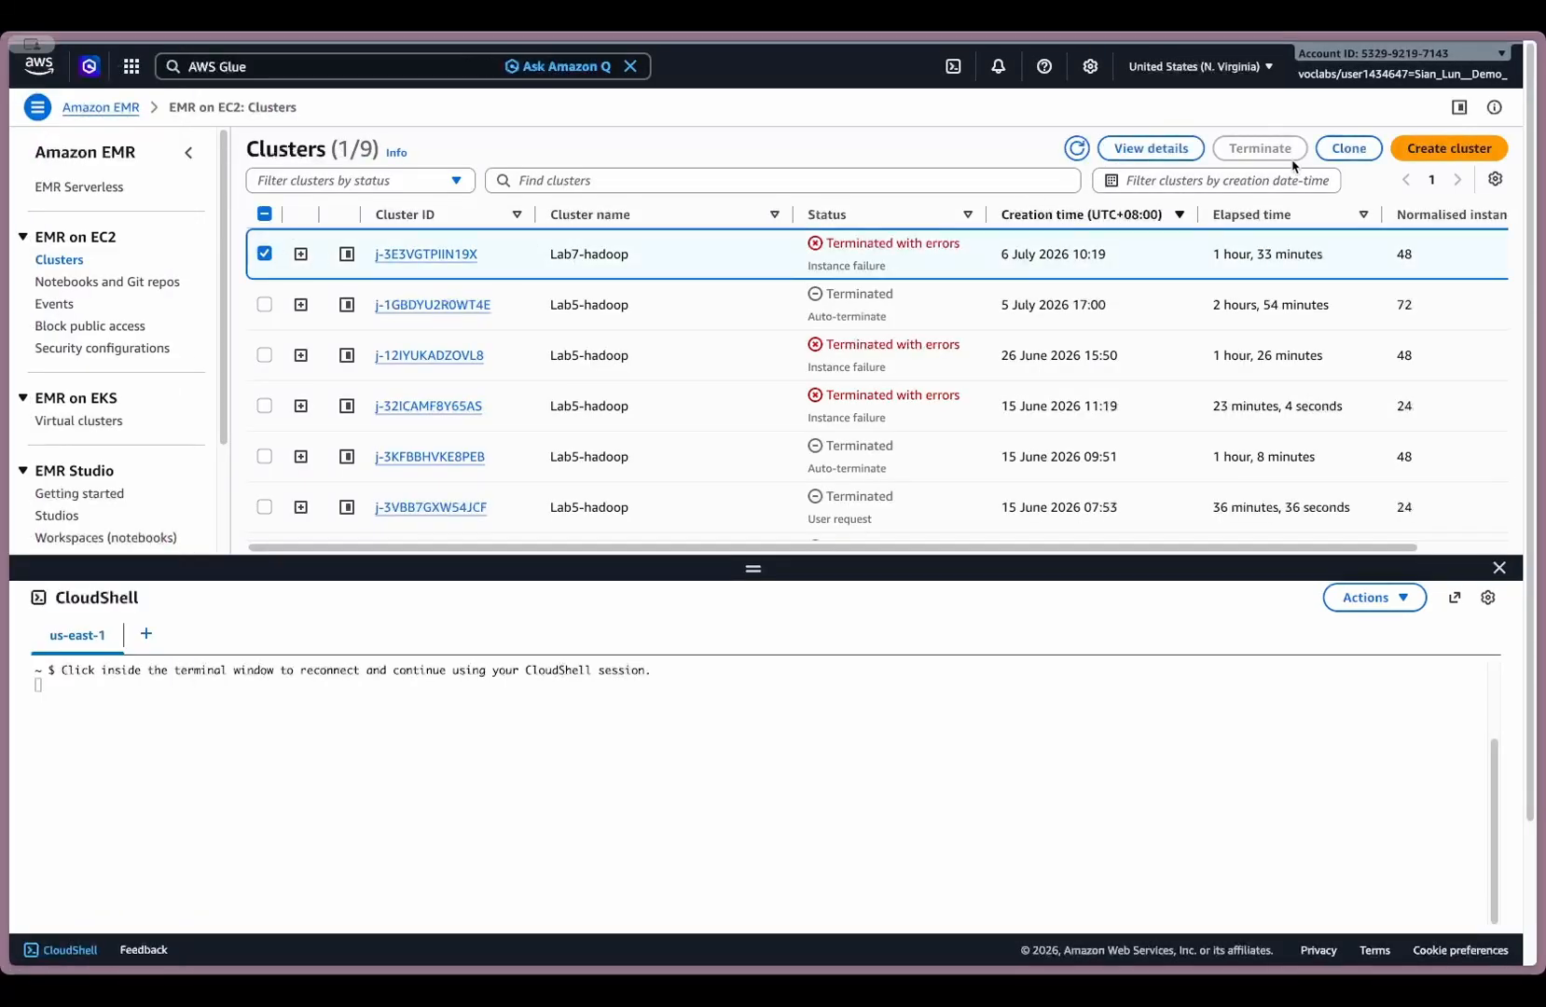
click(1357, 150)
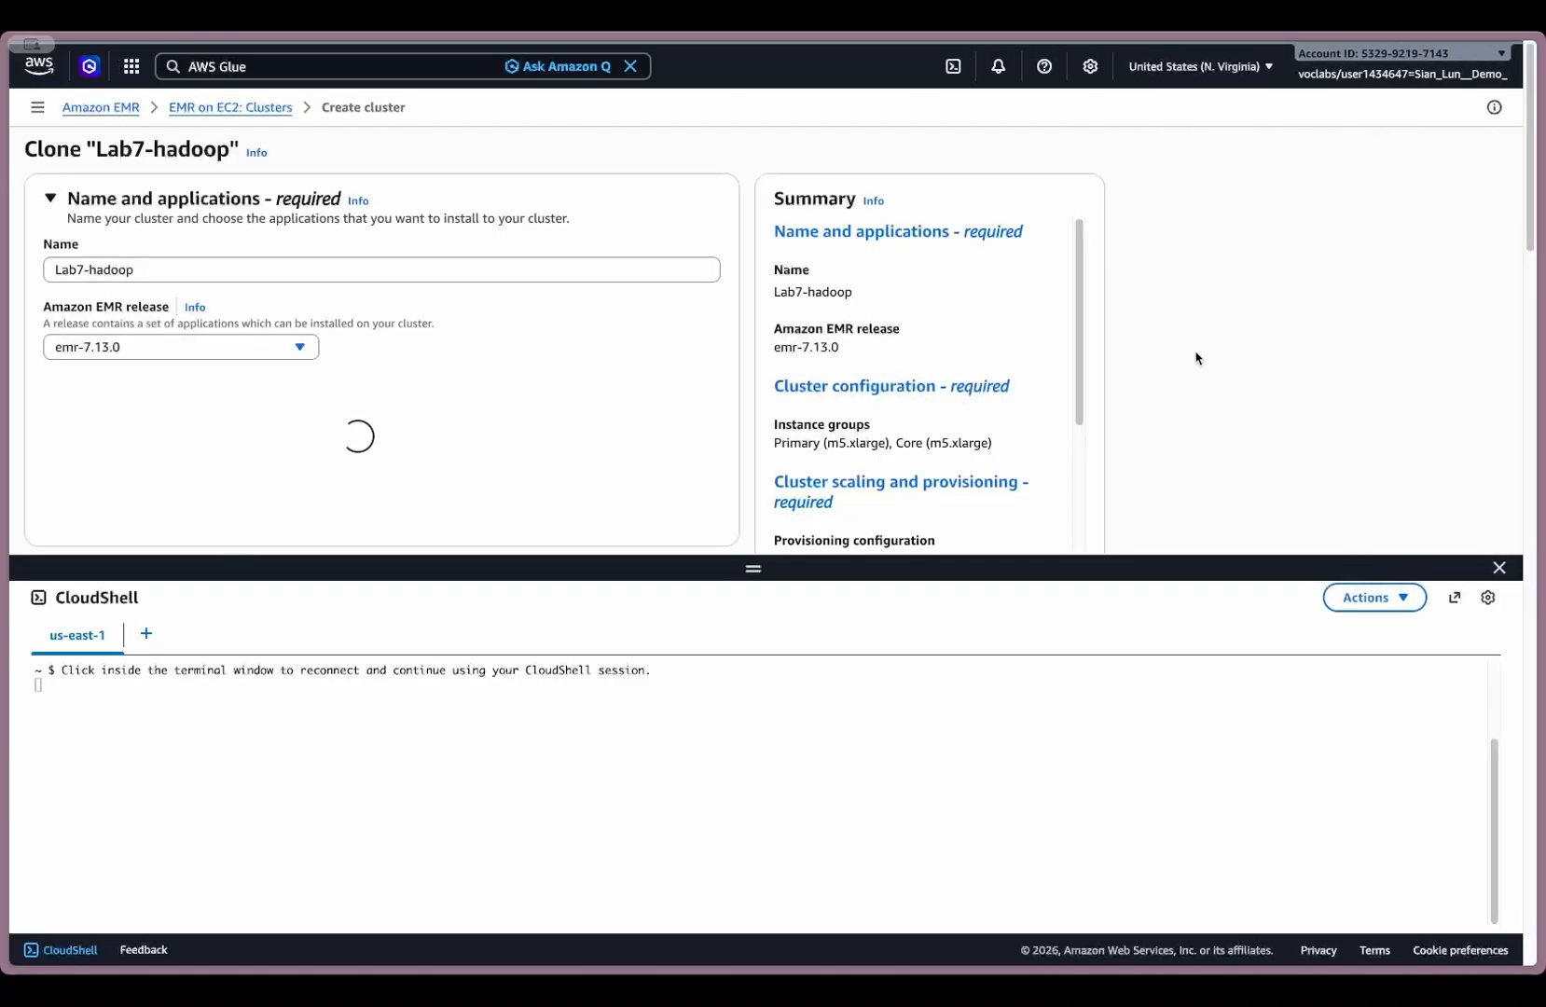
scroll(1197, 354, down, 10)
scroll(1212, 401, down, 10)
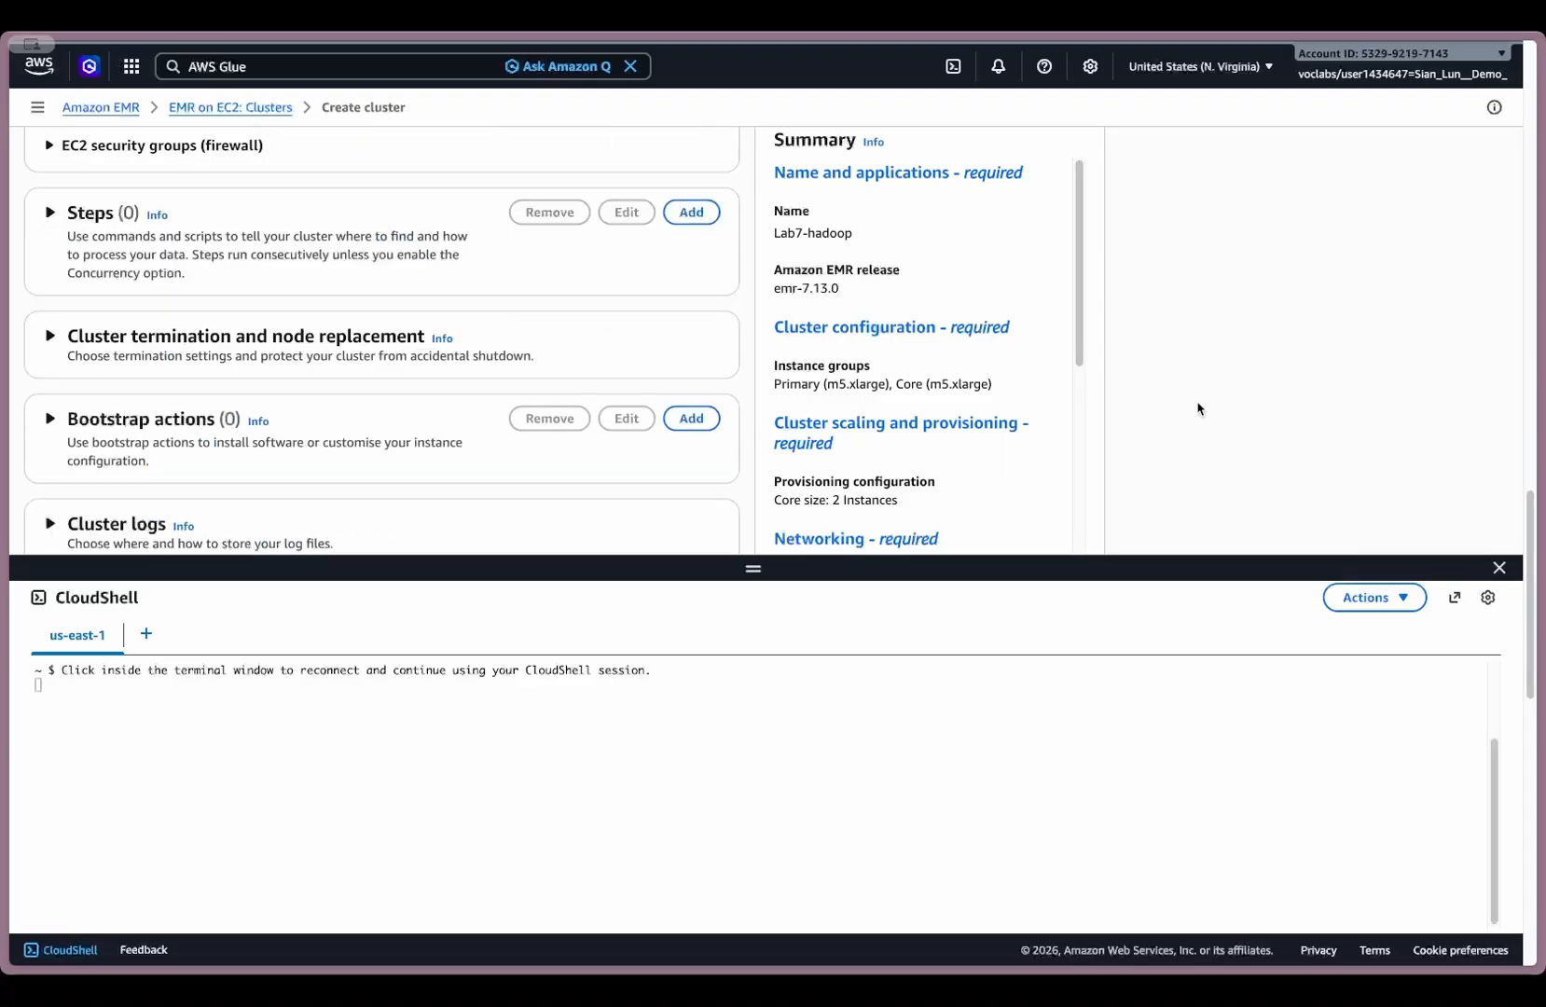
scroll(444, 338, down, 6)
scroll(444, 338, down, 8)
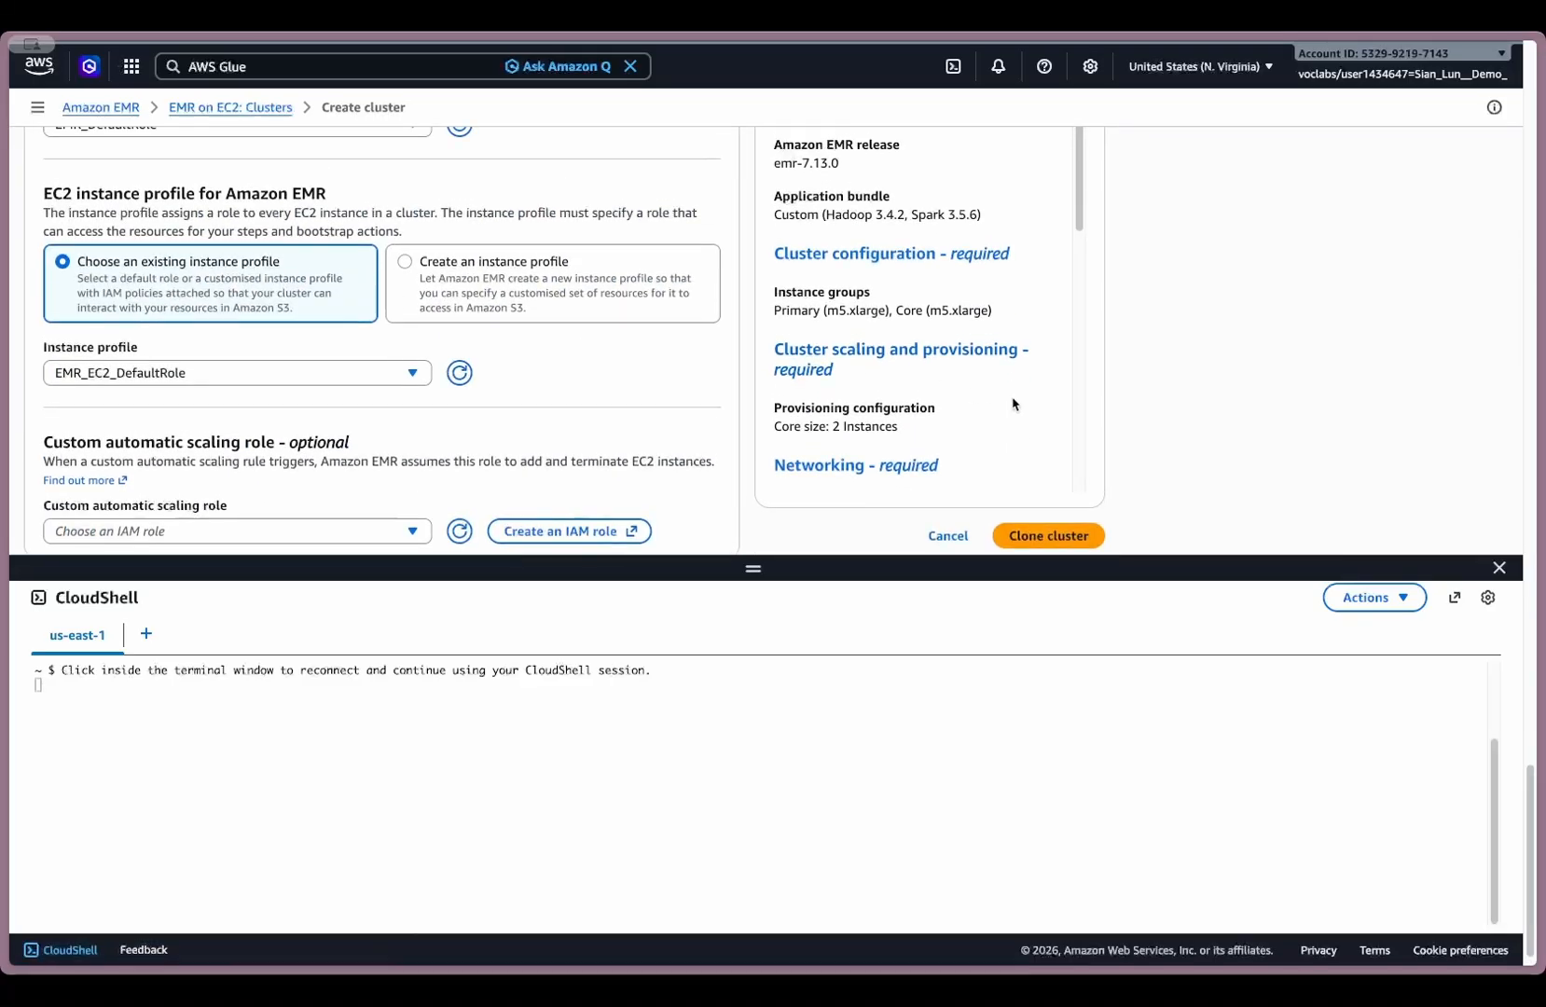
click(1068, 543)
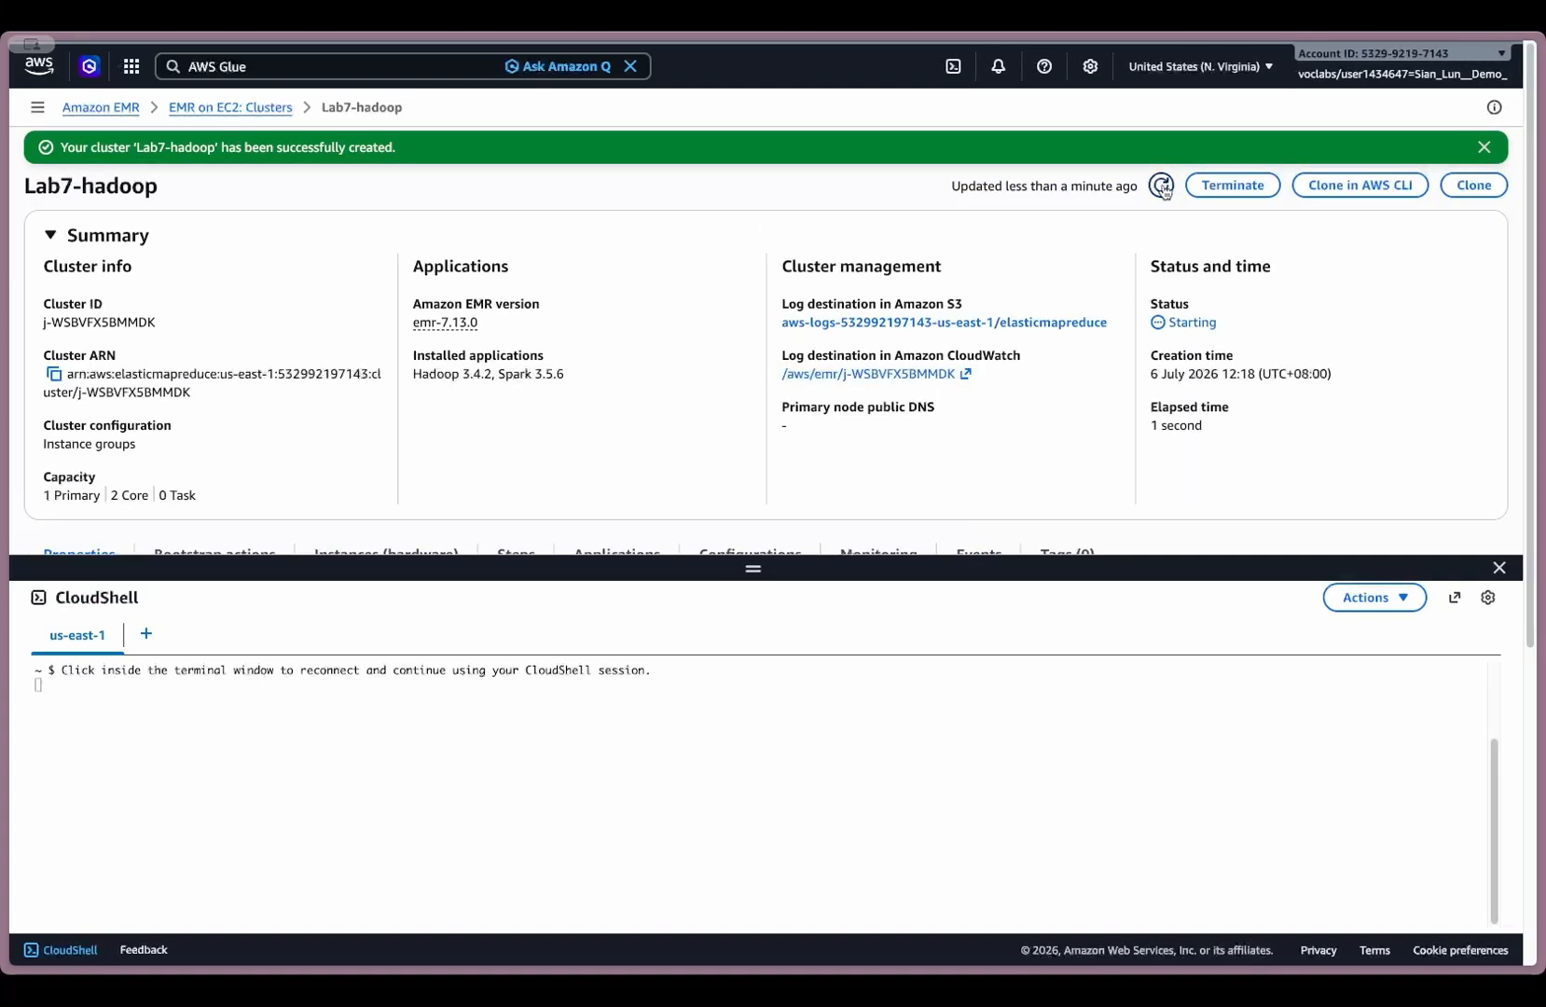
click(1161, 186)
click(1161, 186)
- Switch to the AWS Glue tab and open the Data Catalog's databases after viewing its catalogs
mouse_move(5, 298)
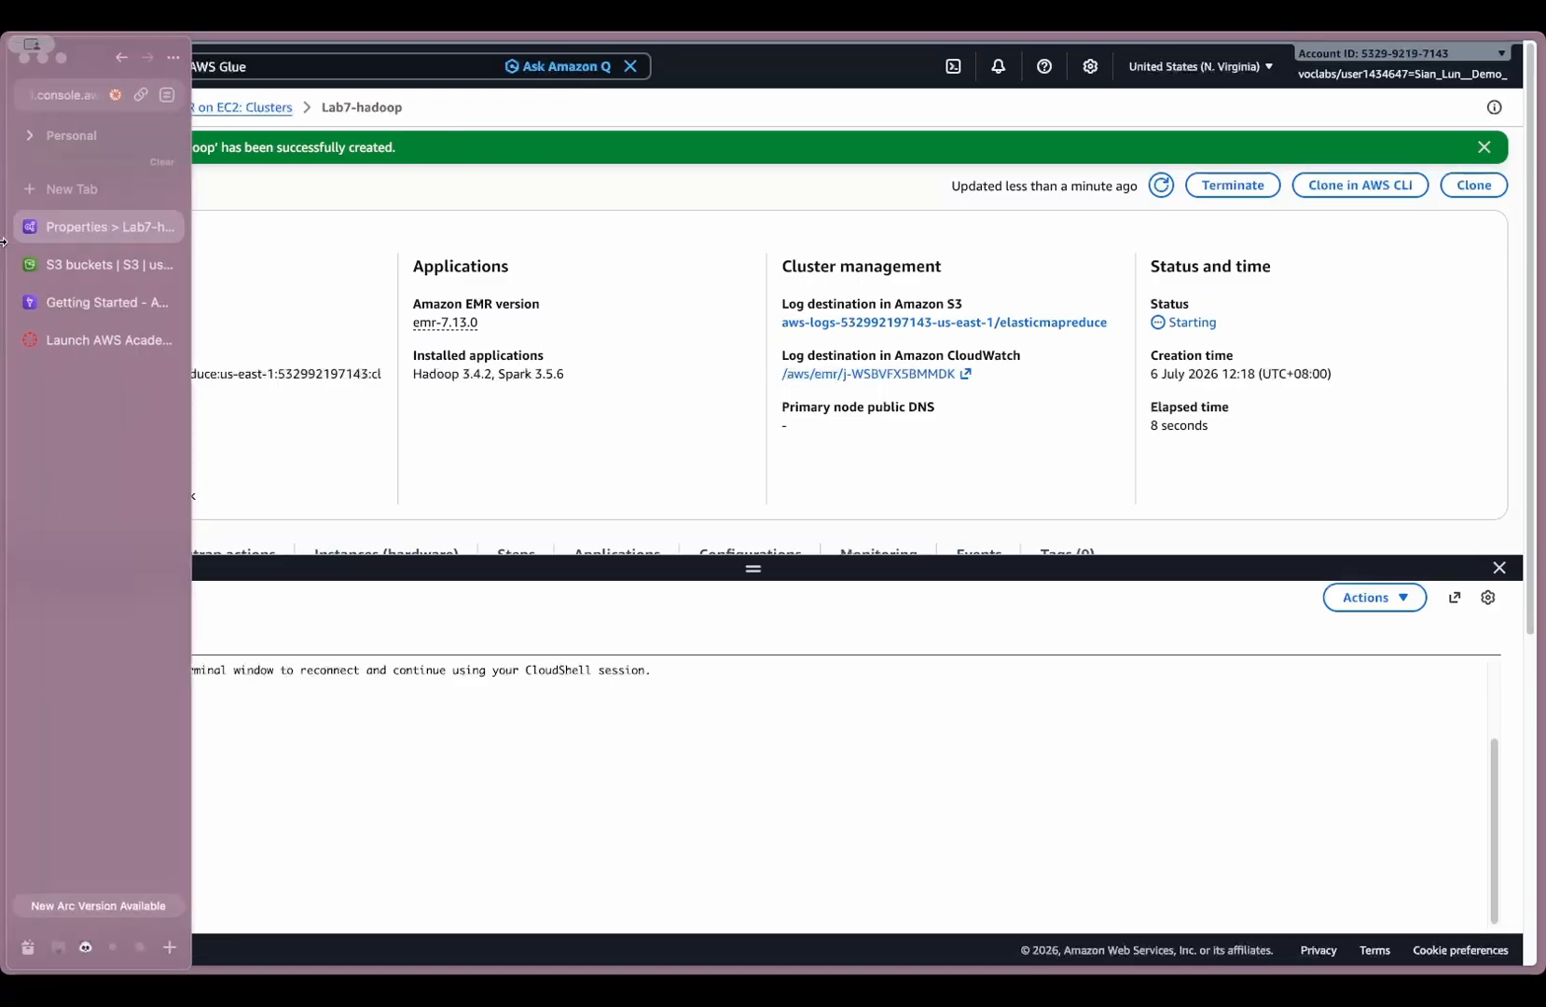
click(79, 303)
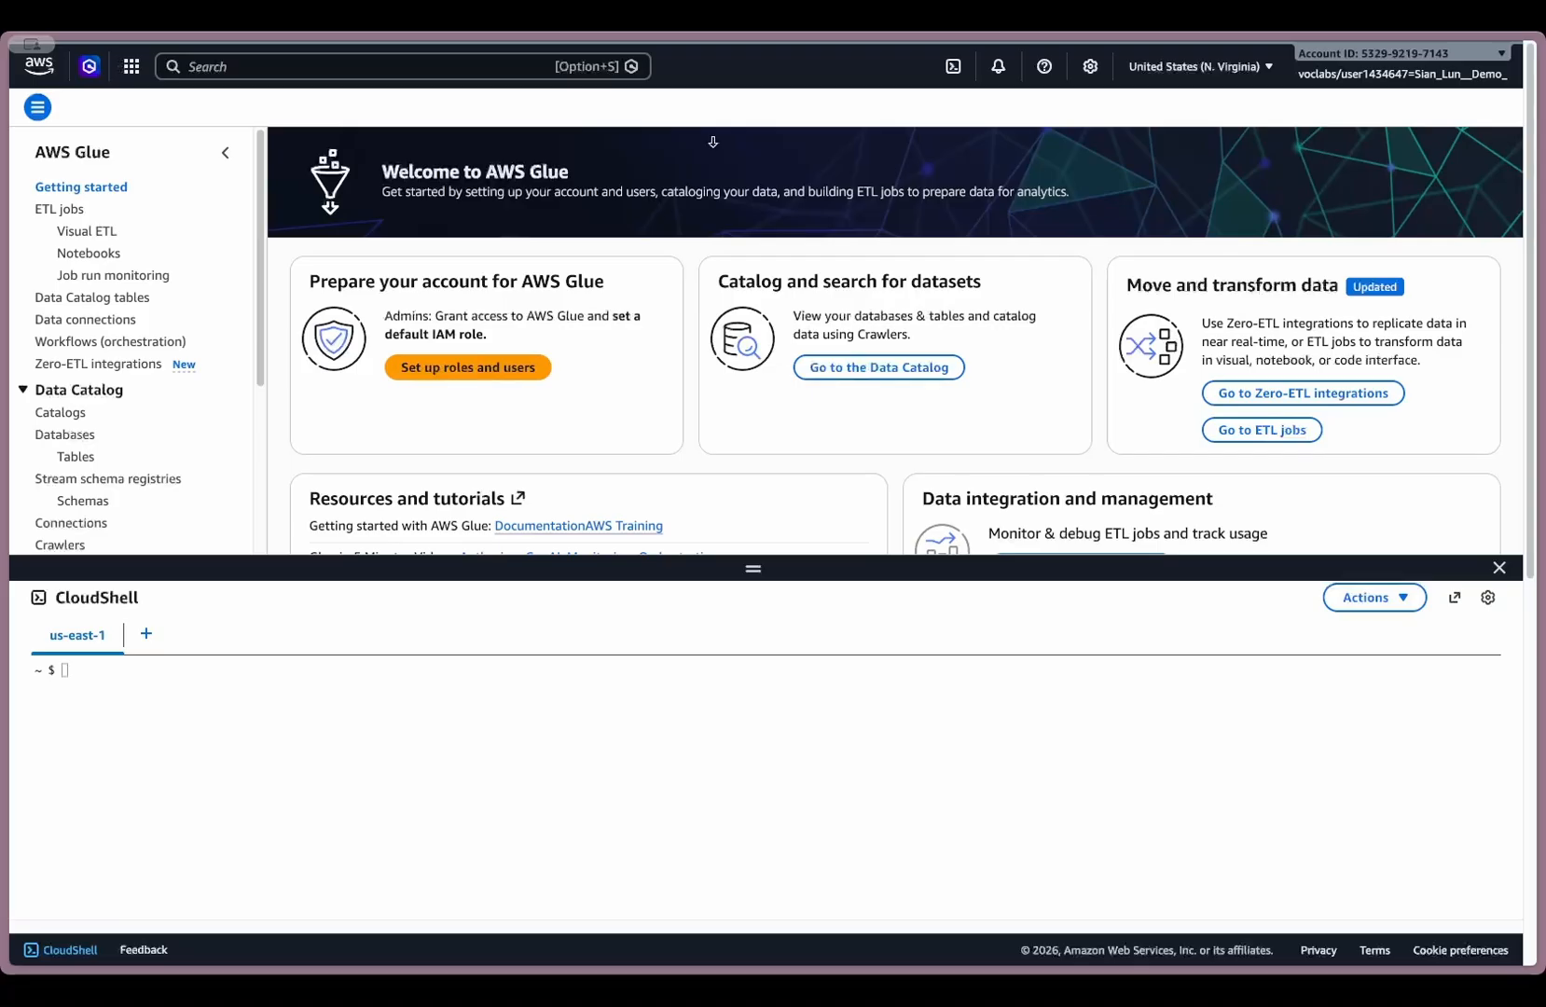
click(78, 415)
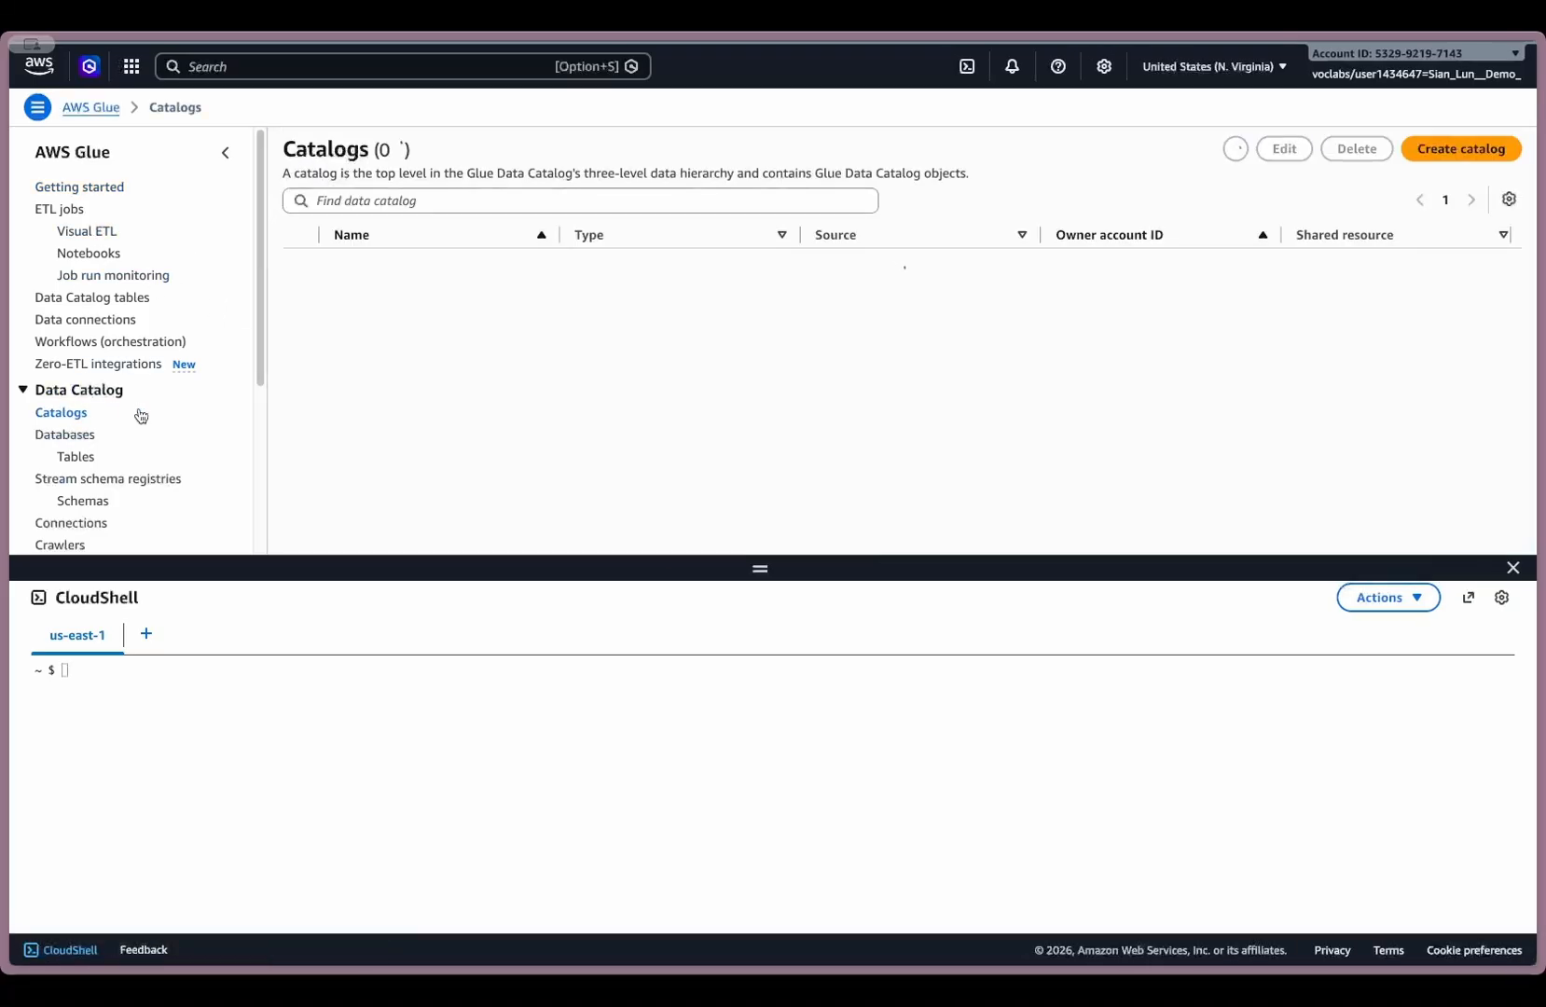
click(56, 437)
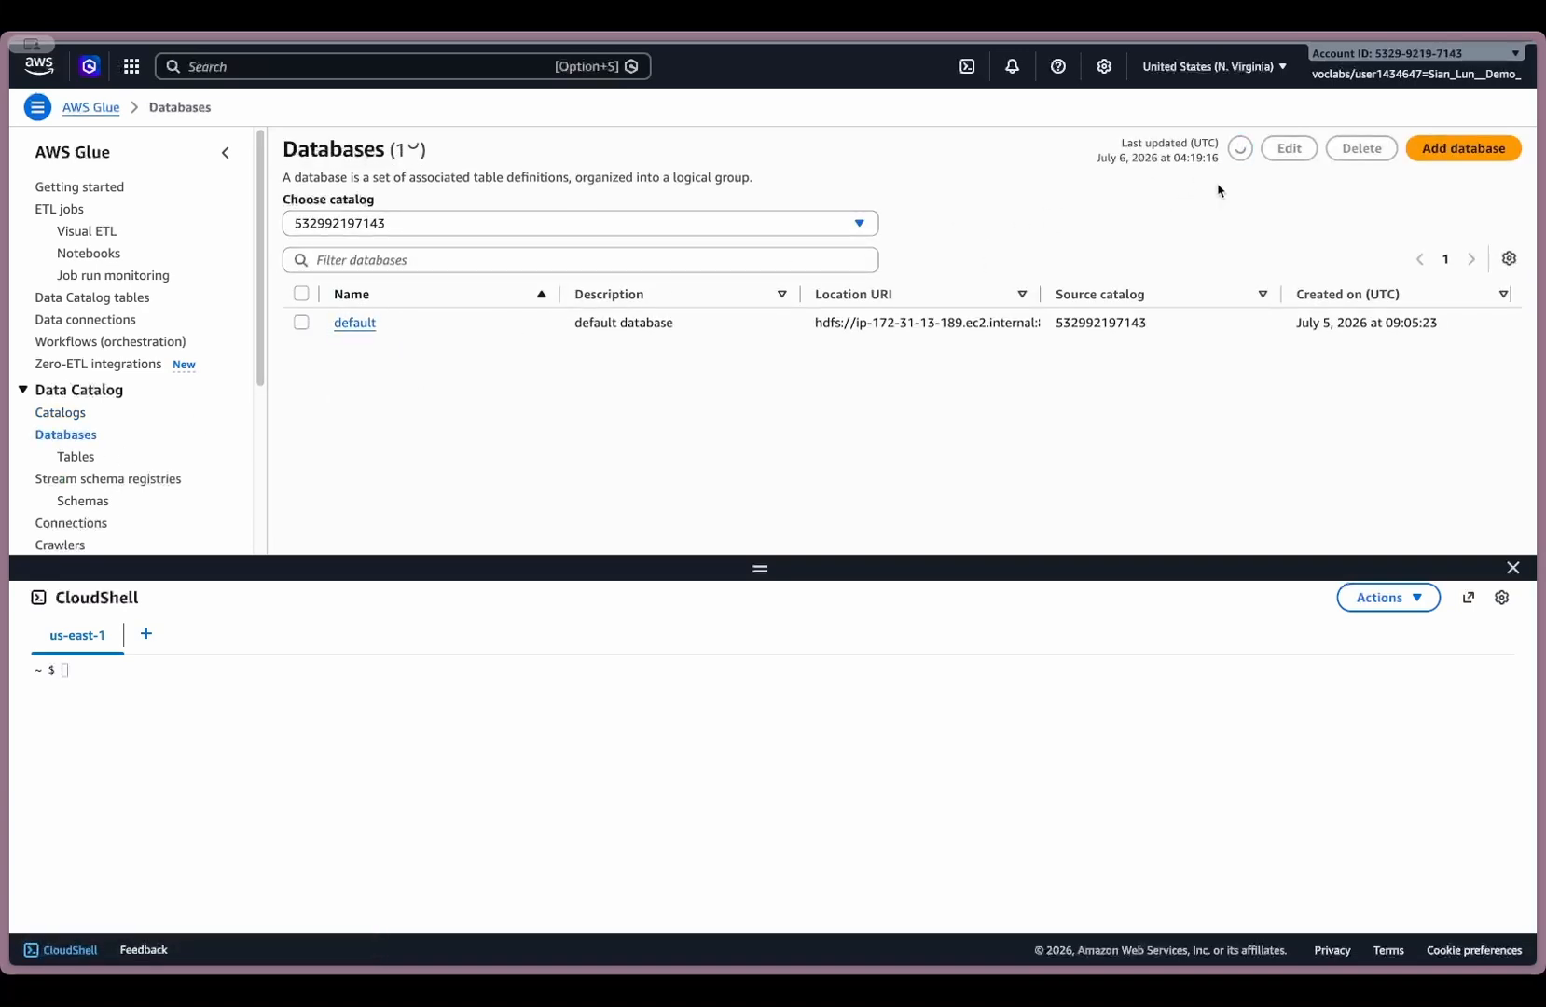
- Create a standard Glue database named lab7_db, enlarging the page area above CloudShell to fit the form
click(1458, 151)
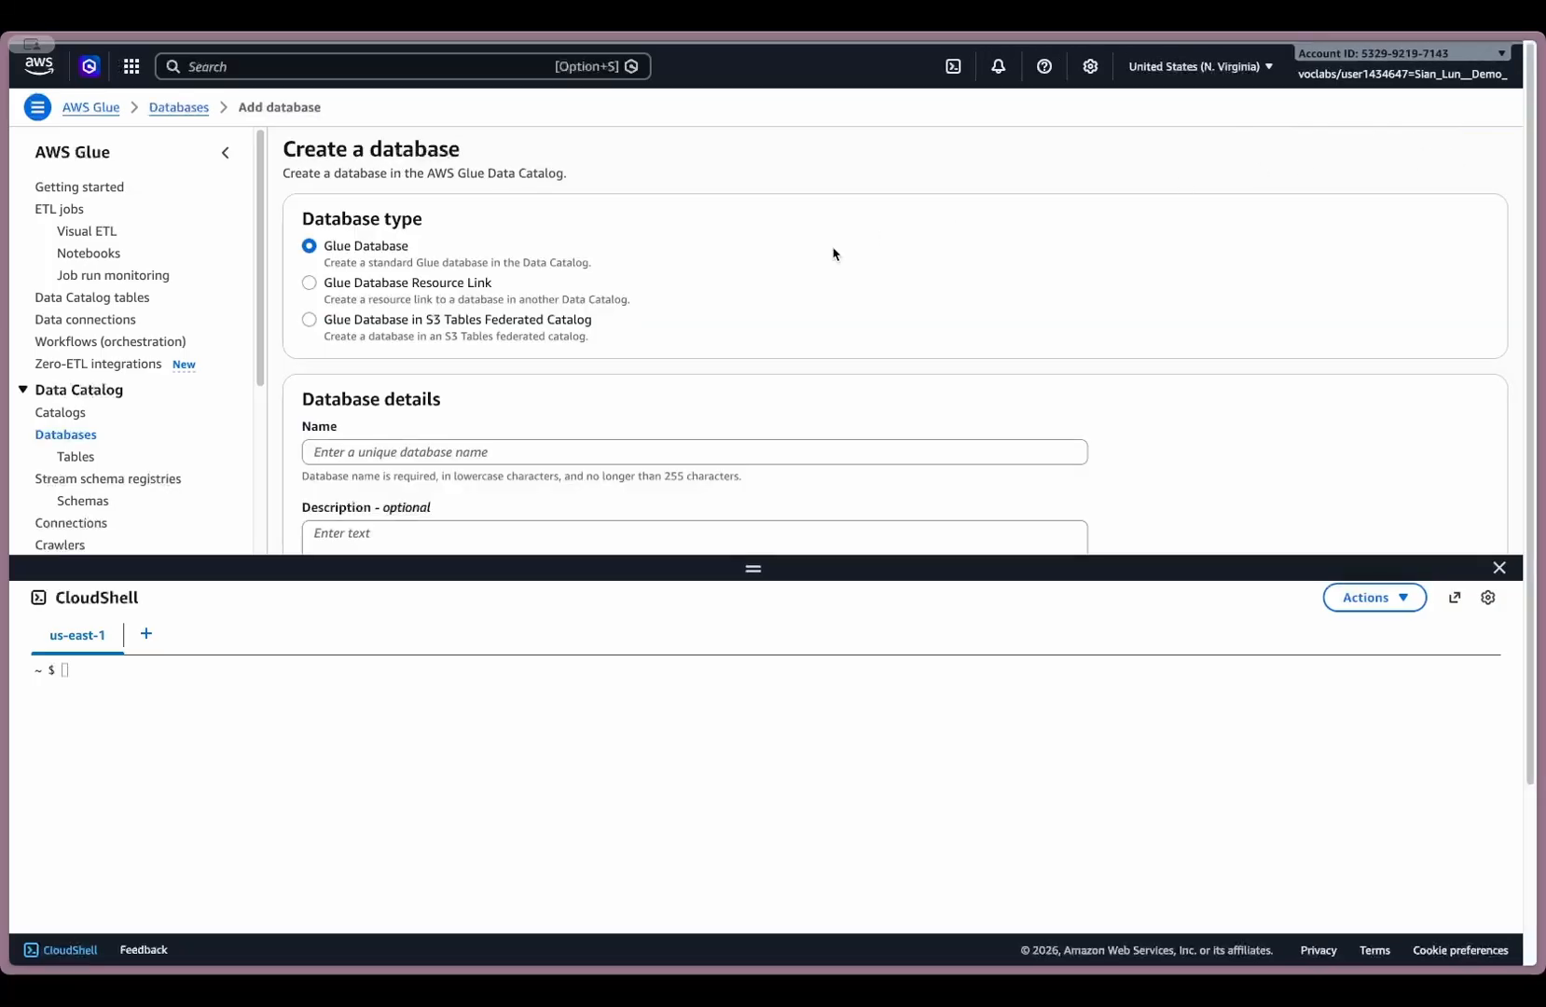
scroll(468, 362, down, 2)
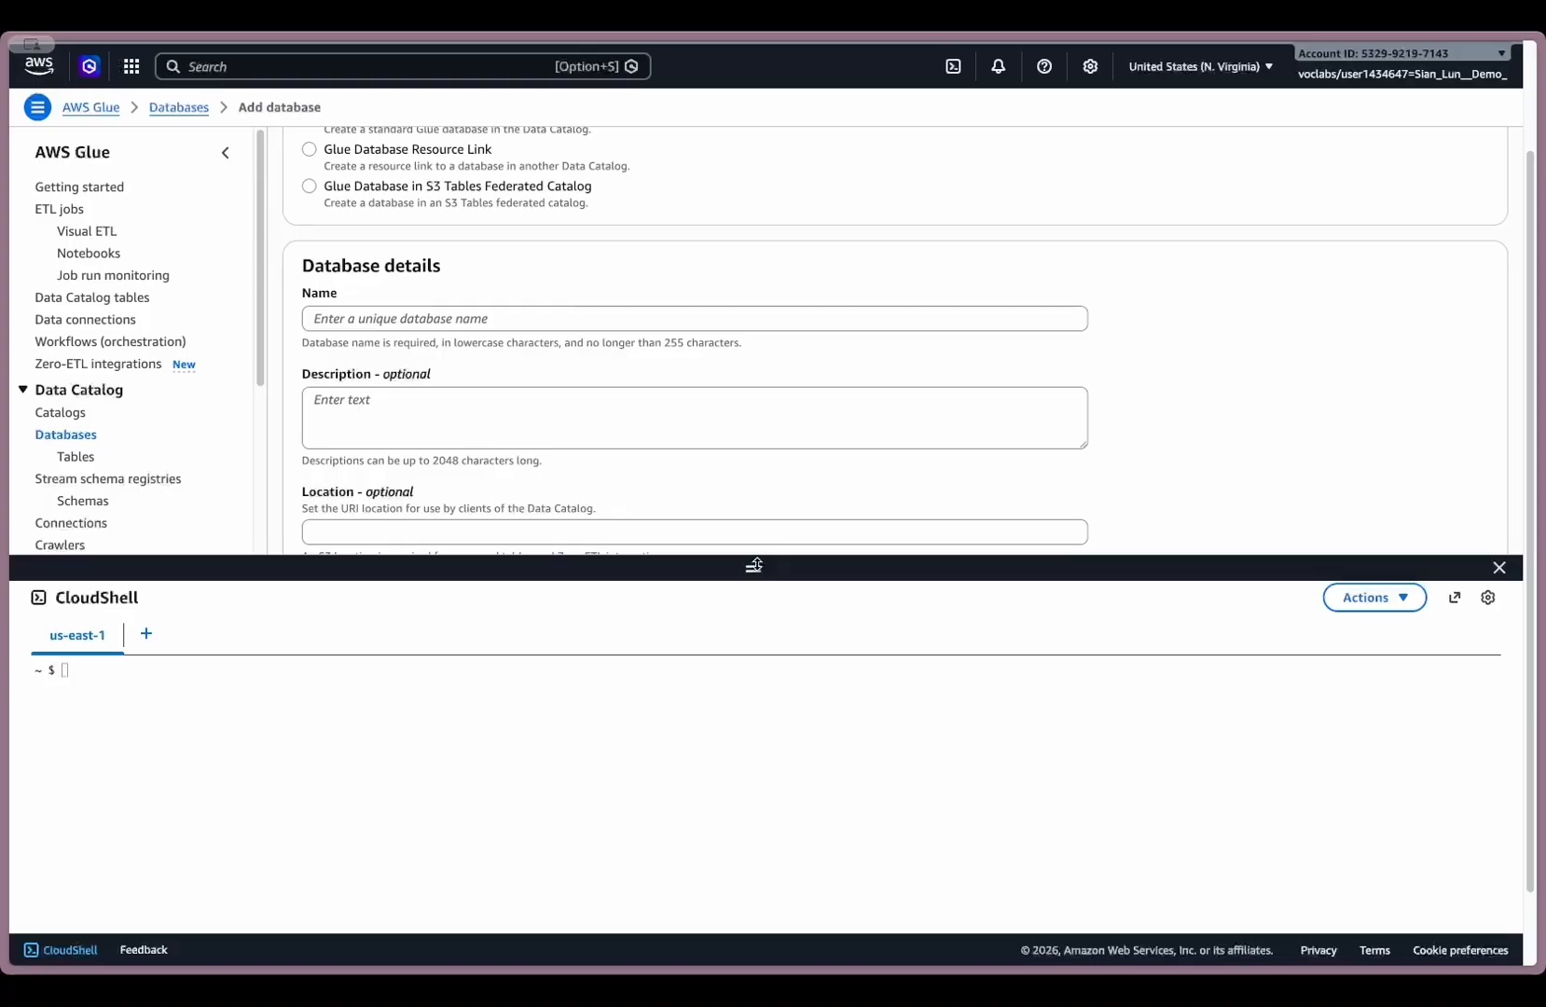
drag(753, 570, 753, 784)
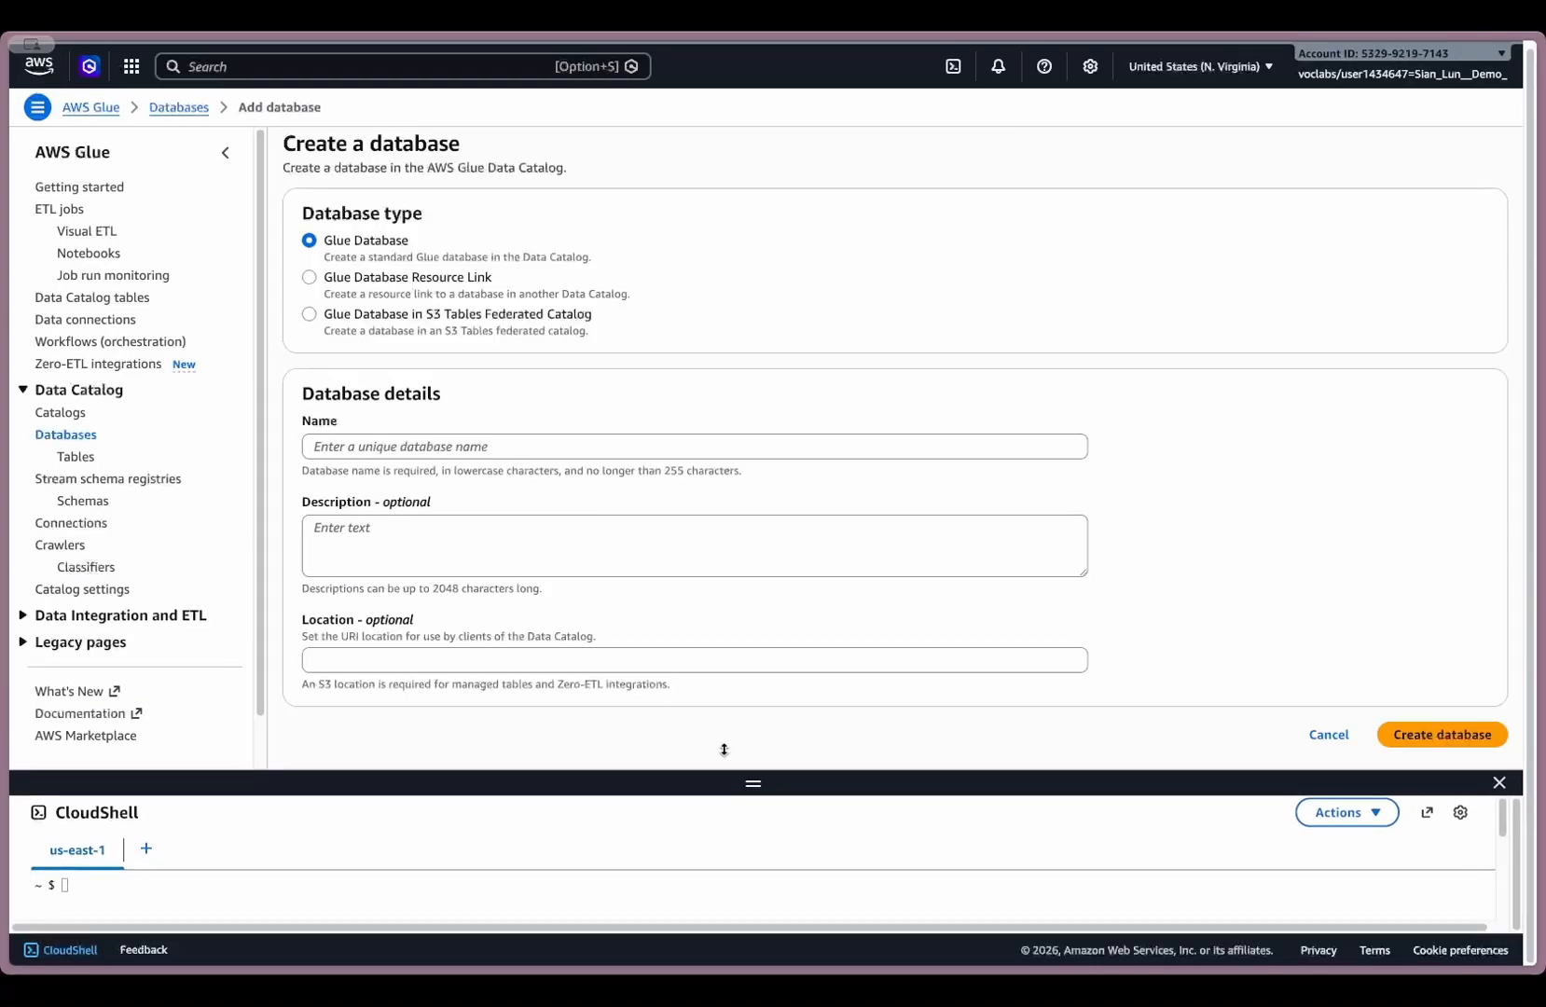
click(432, 449)
text(Lab7)
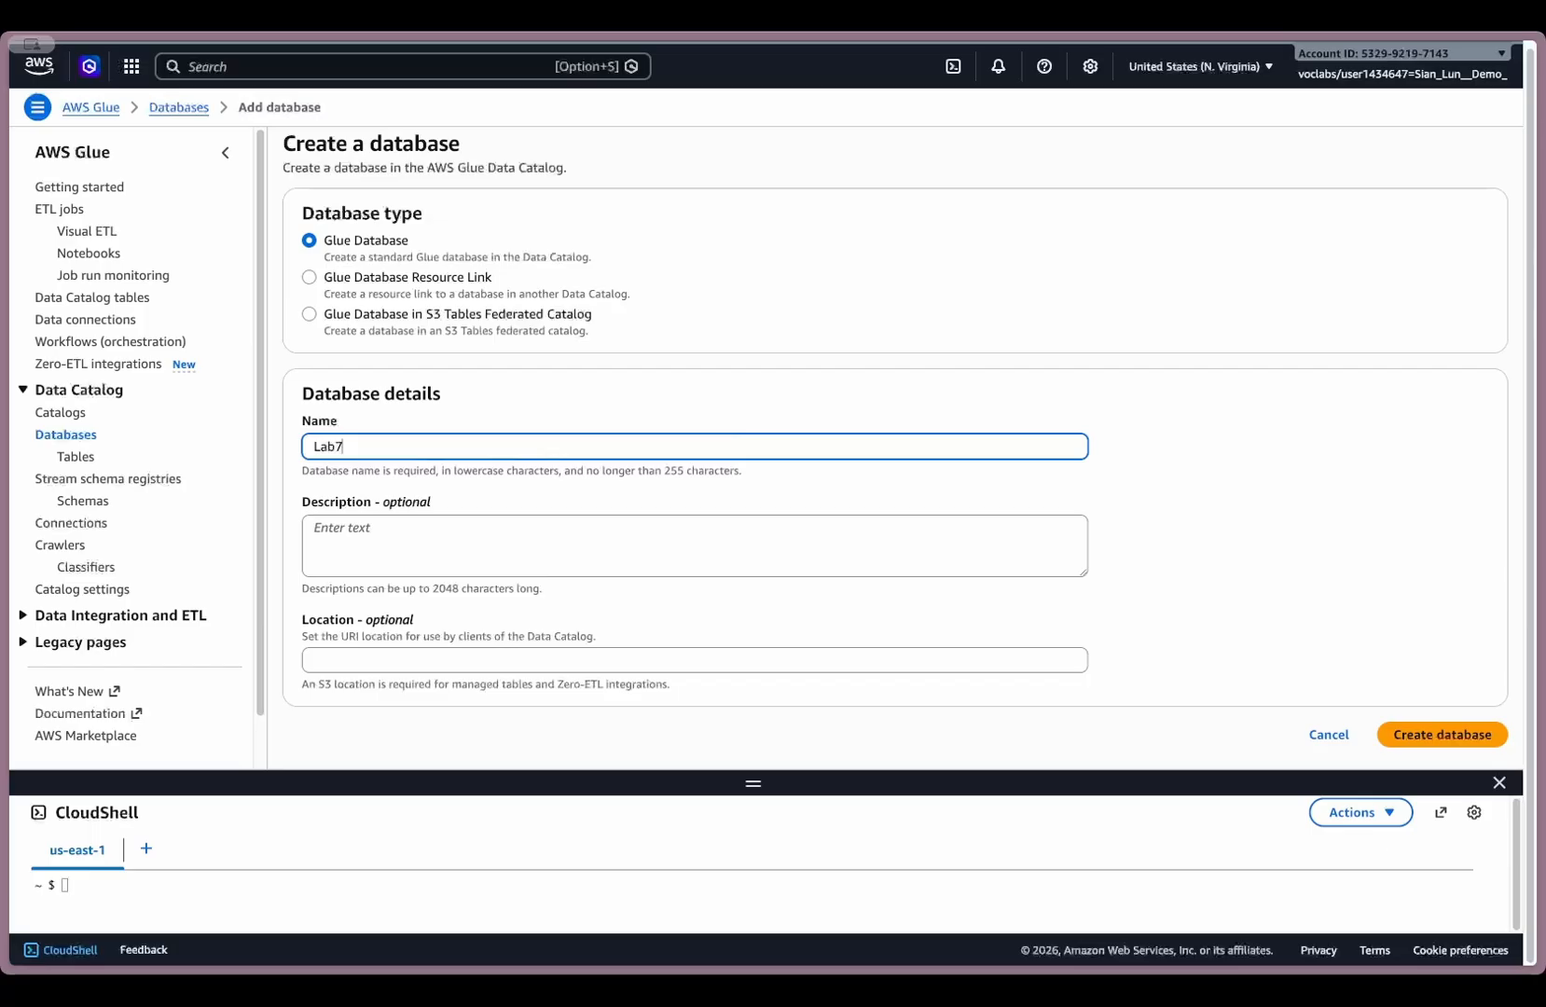
text(_db)
drag(339, 447, 233, 449)
text(lab)
click(1426, 737)
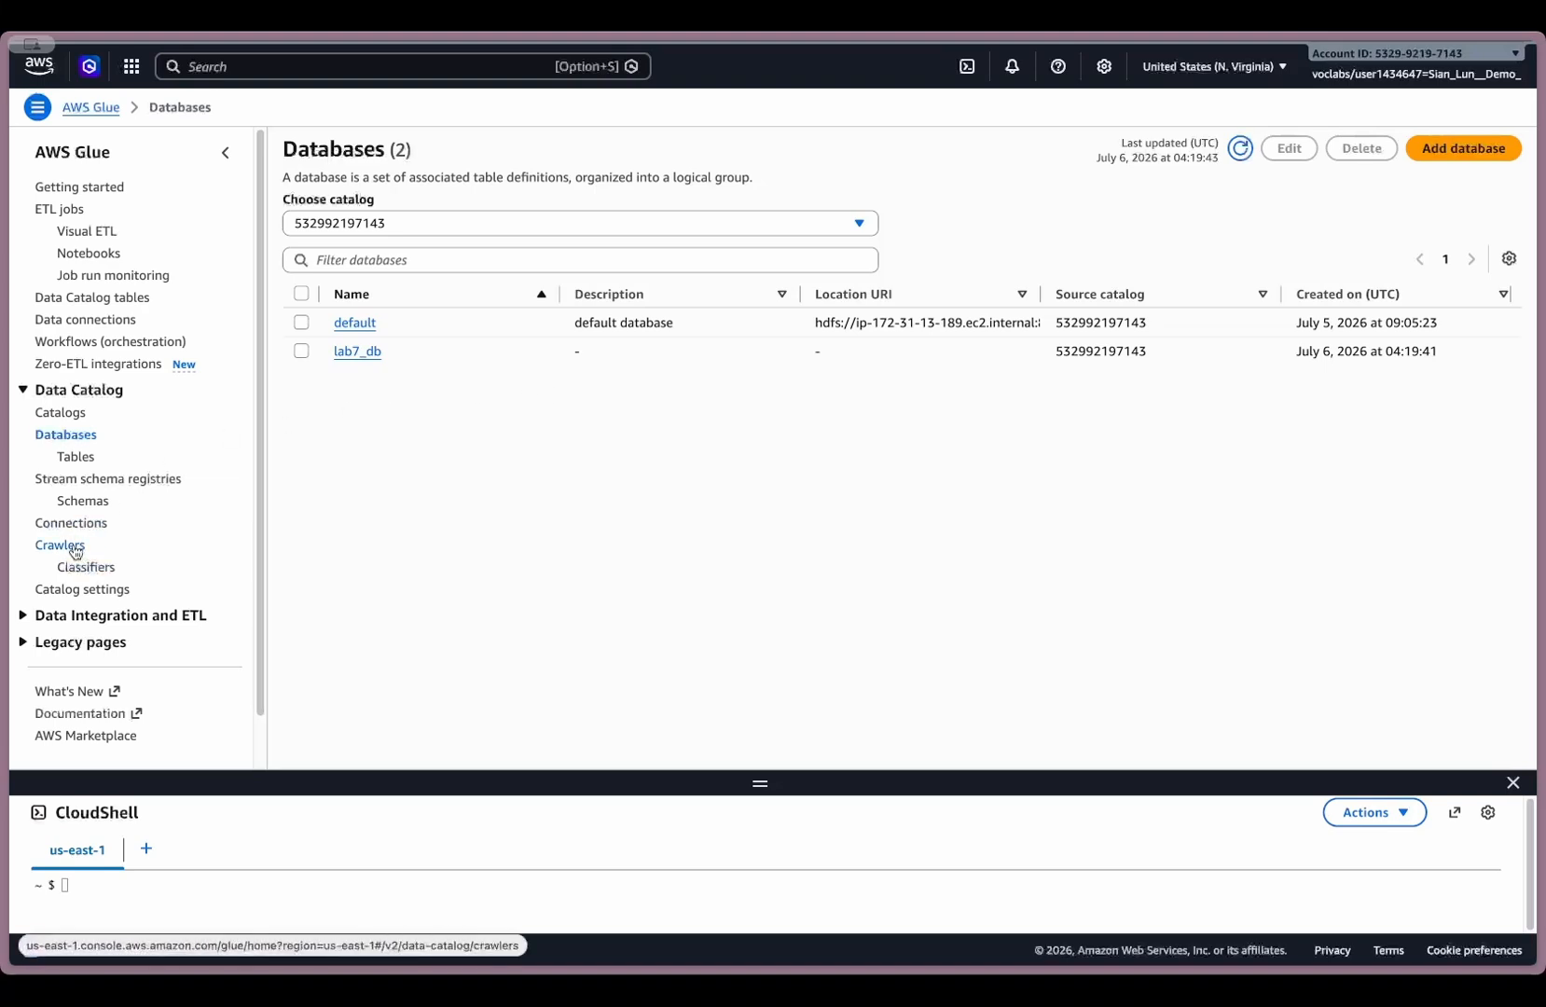
- Start a new Glue crawler named lab6-parquet-crawler and proceed to choosing its data sources and classifiers
click(75, 549)
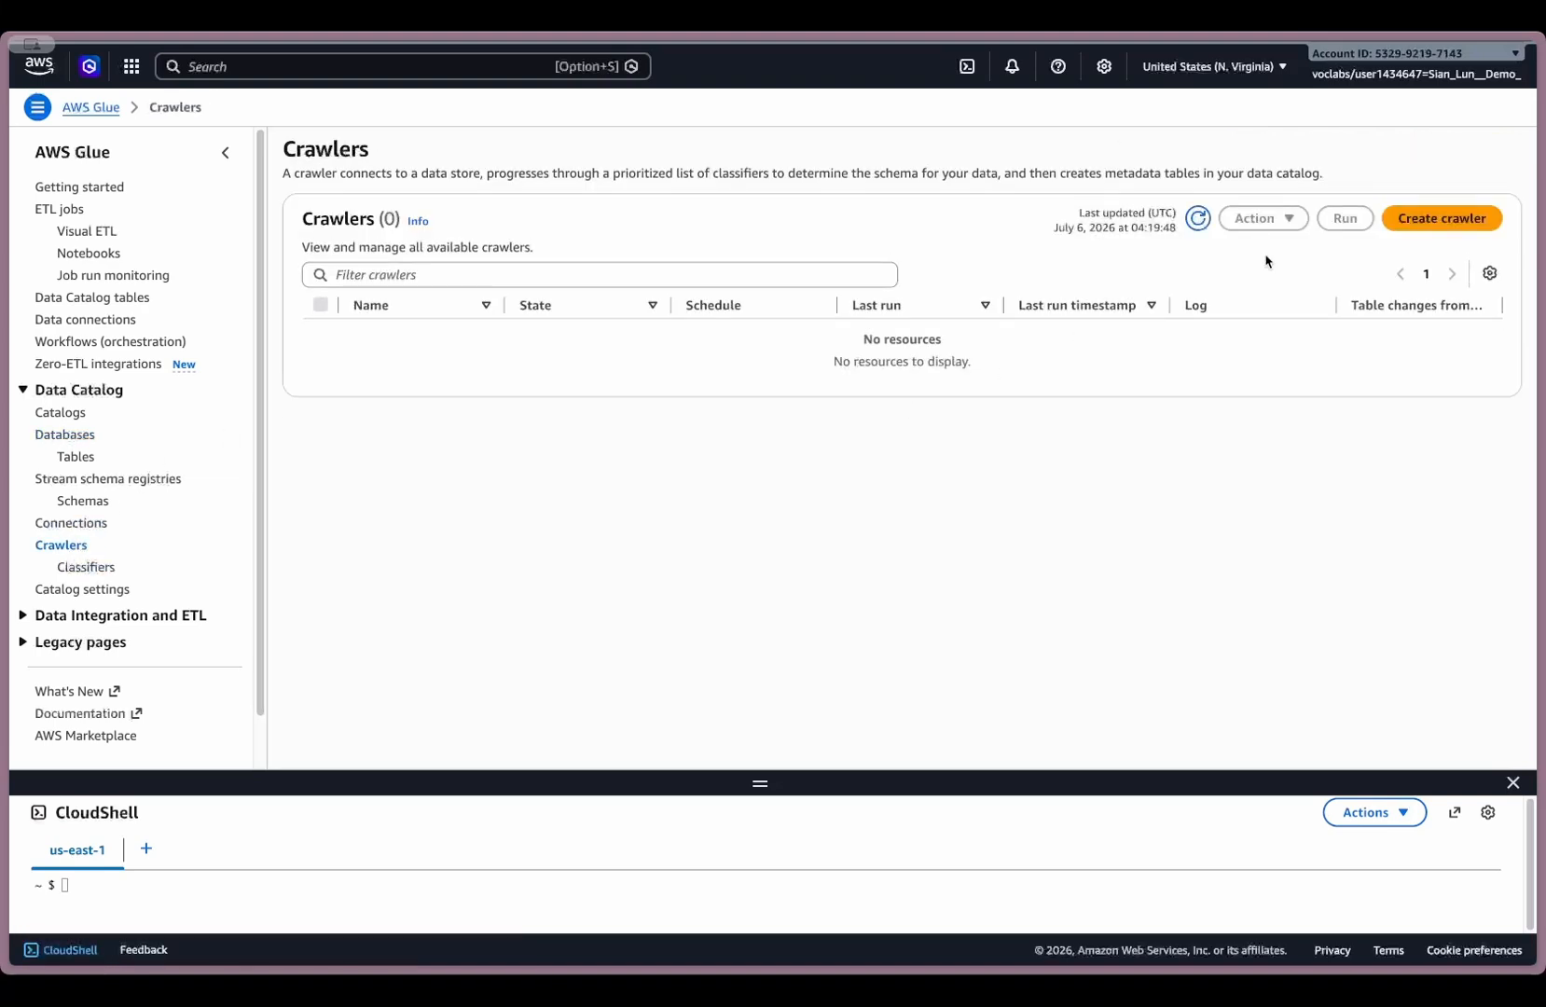
click(1434, 224)
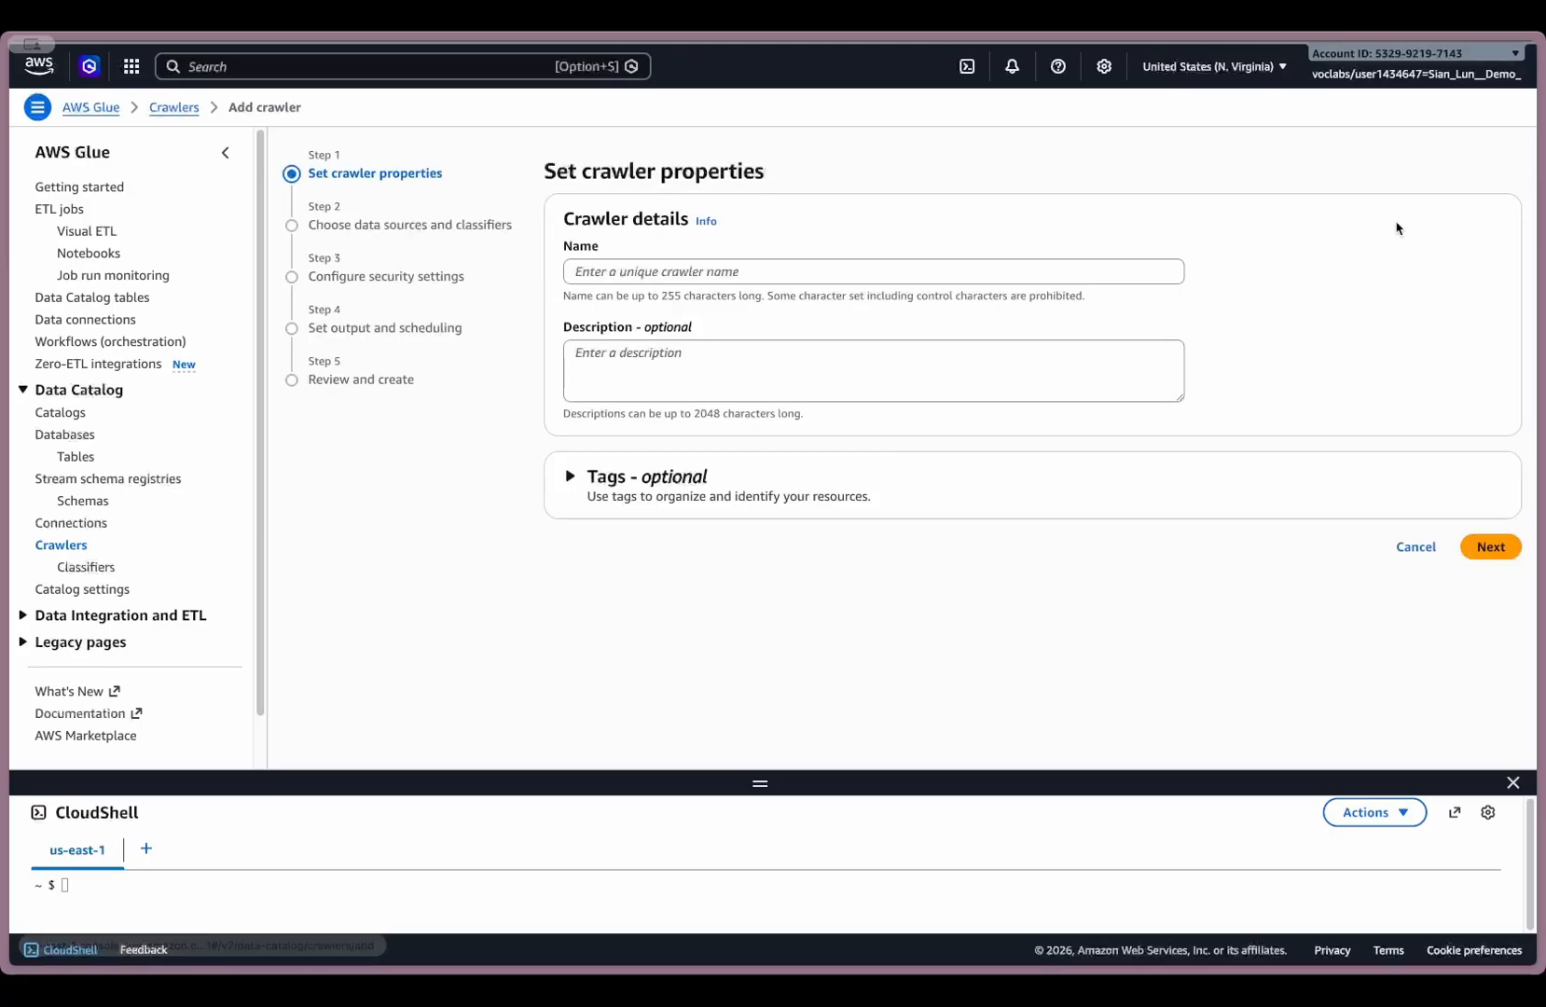
click(737, 272)
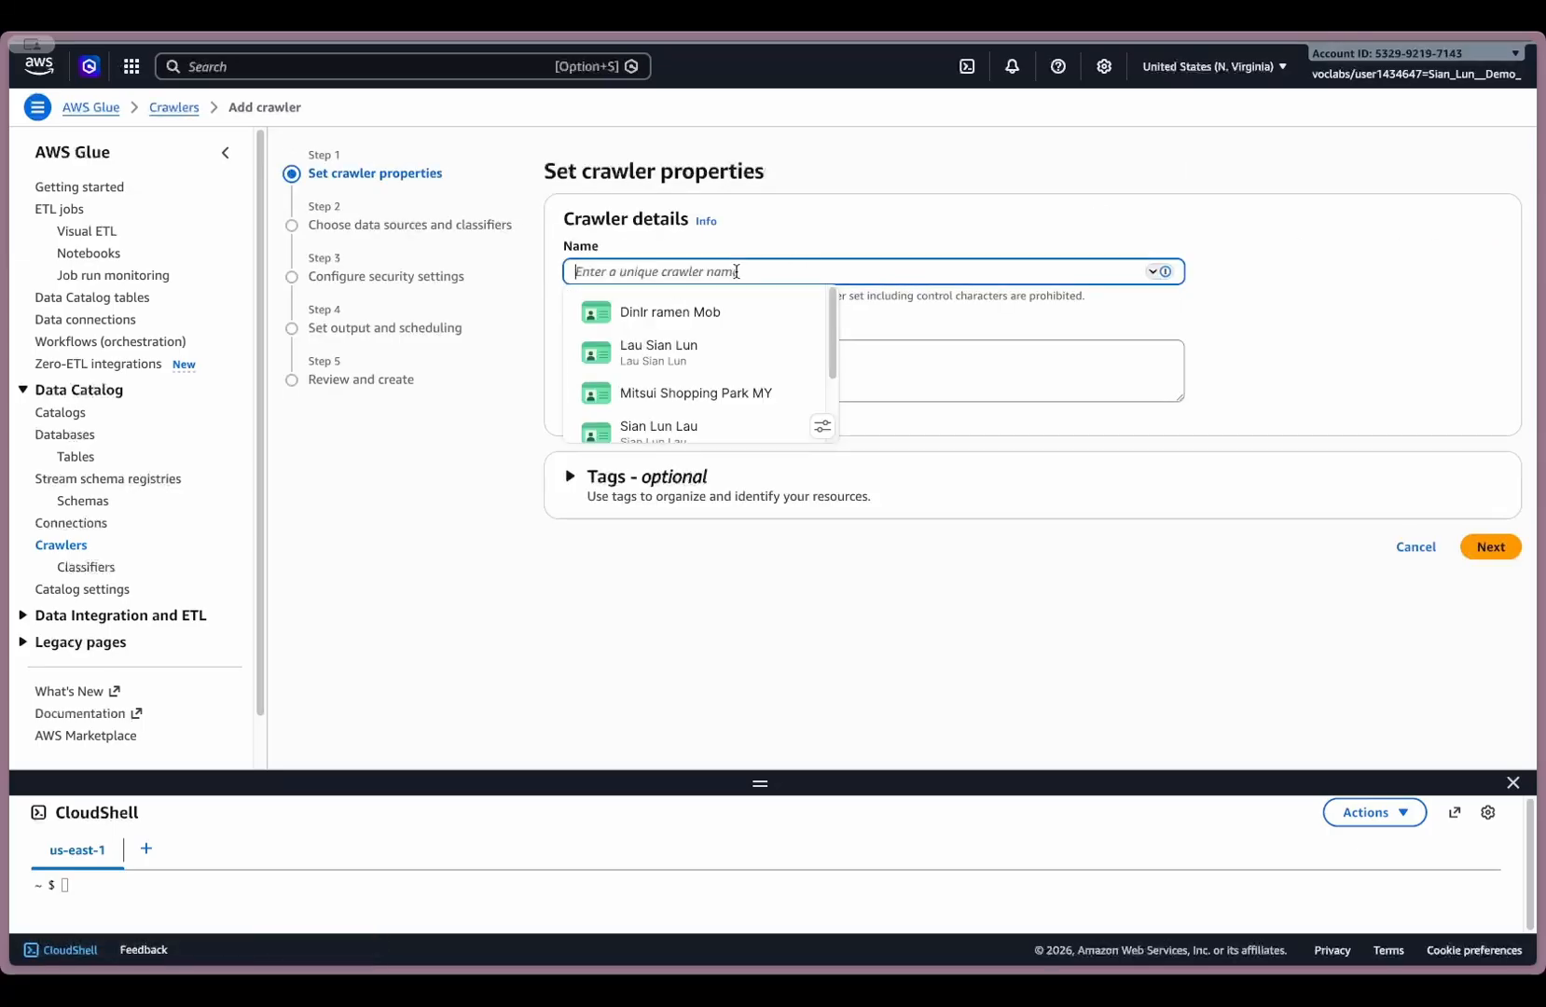
text(lab6-parquet-crawler)
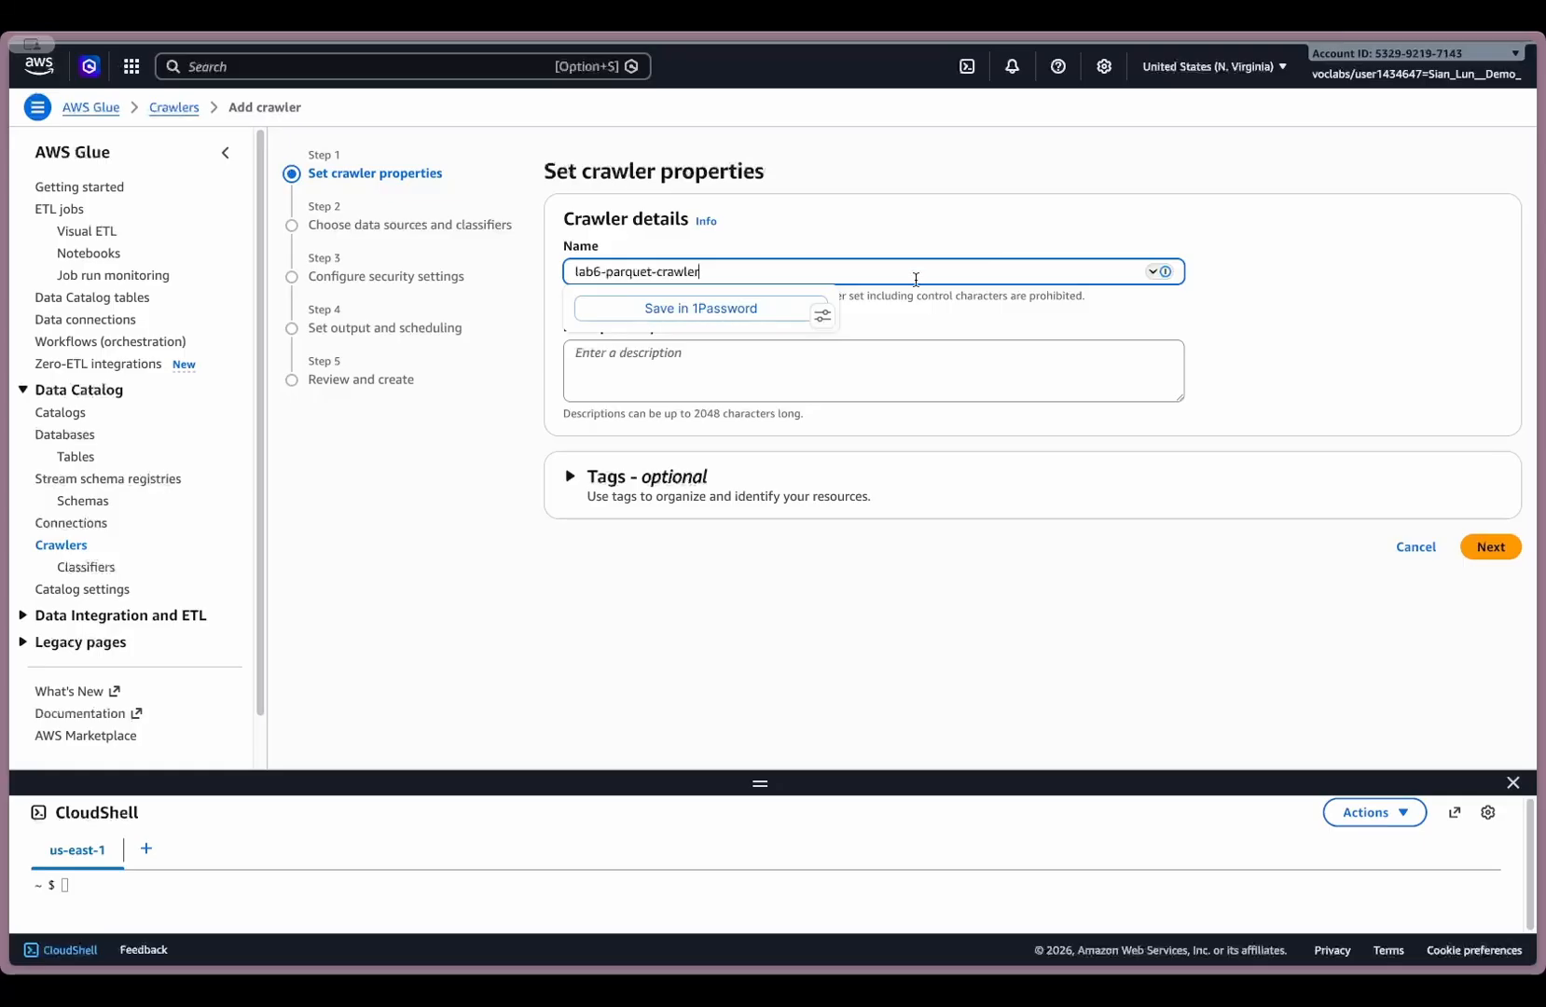
click(1313, 377)
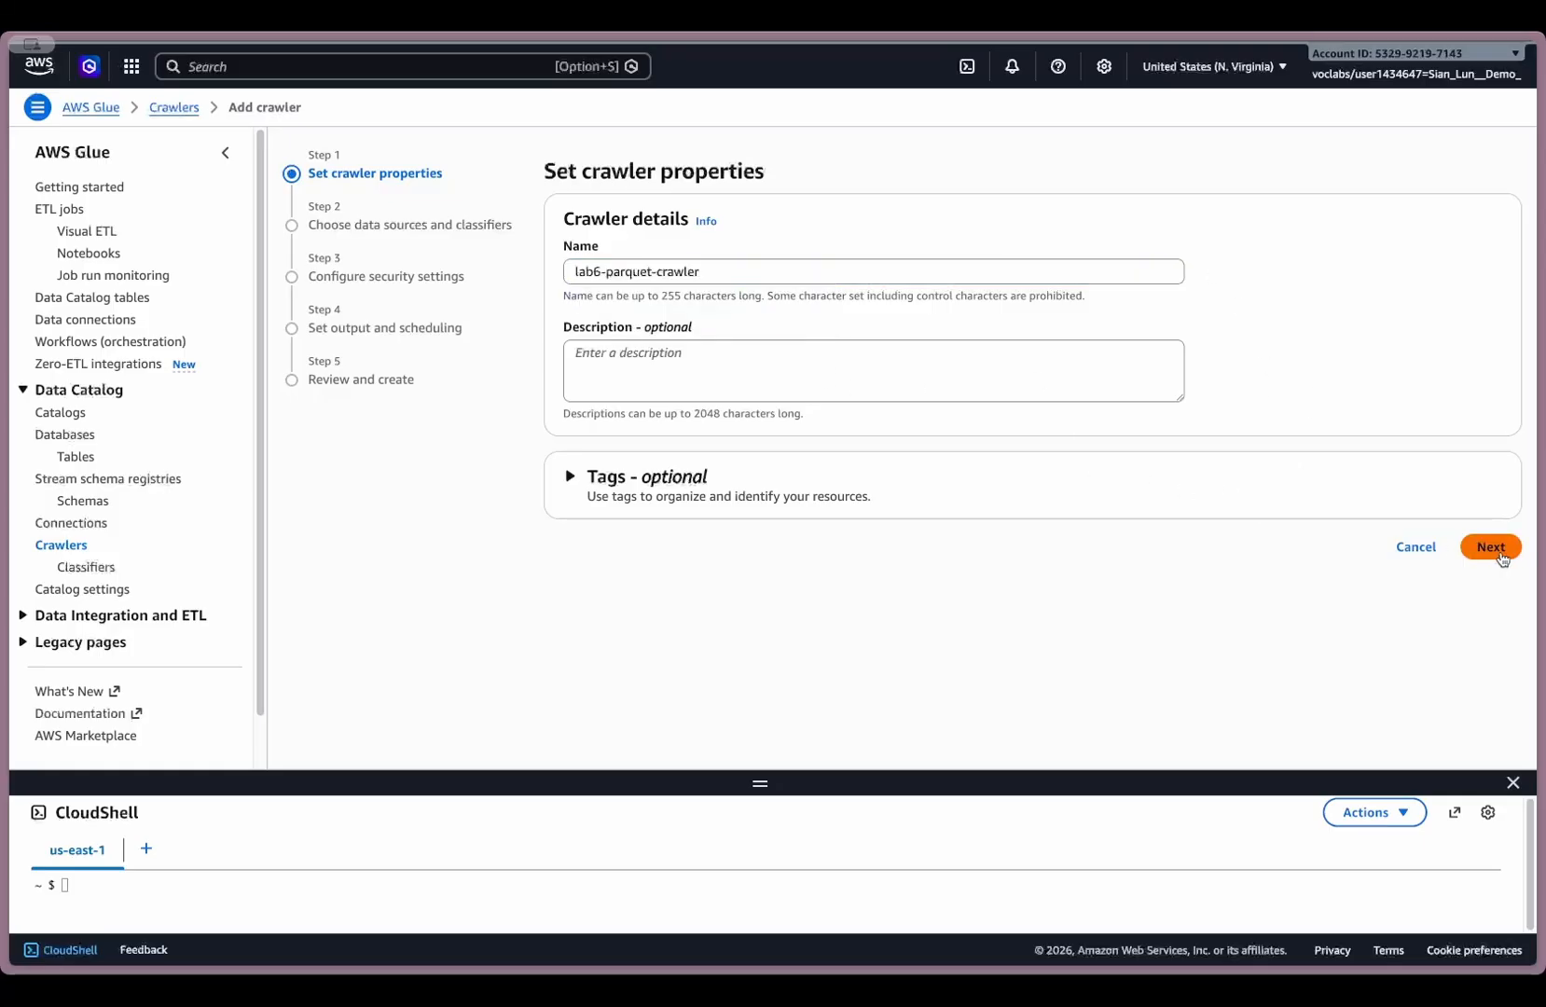
click(1492, 549)
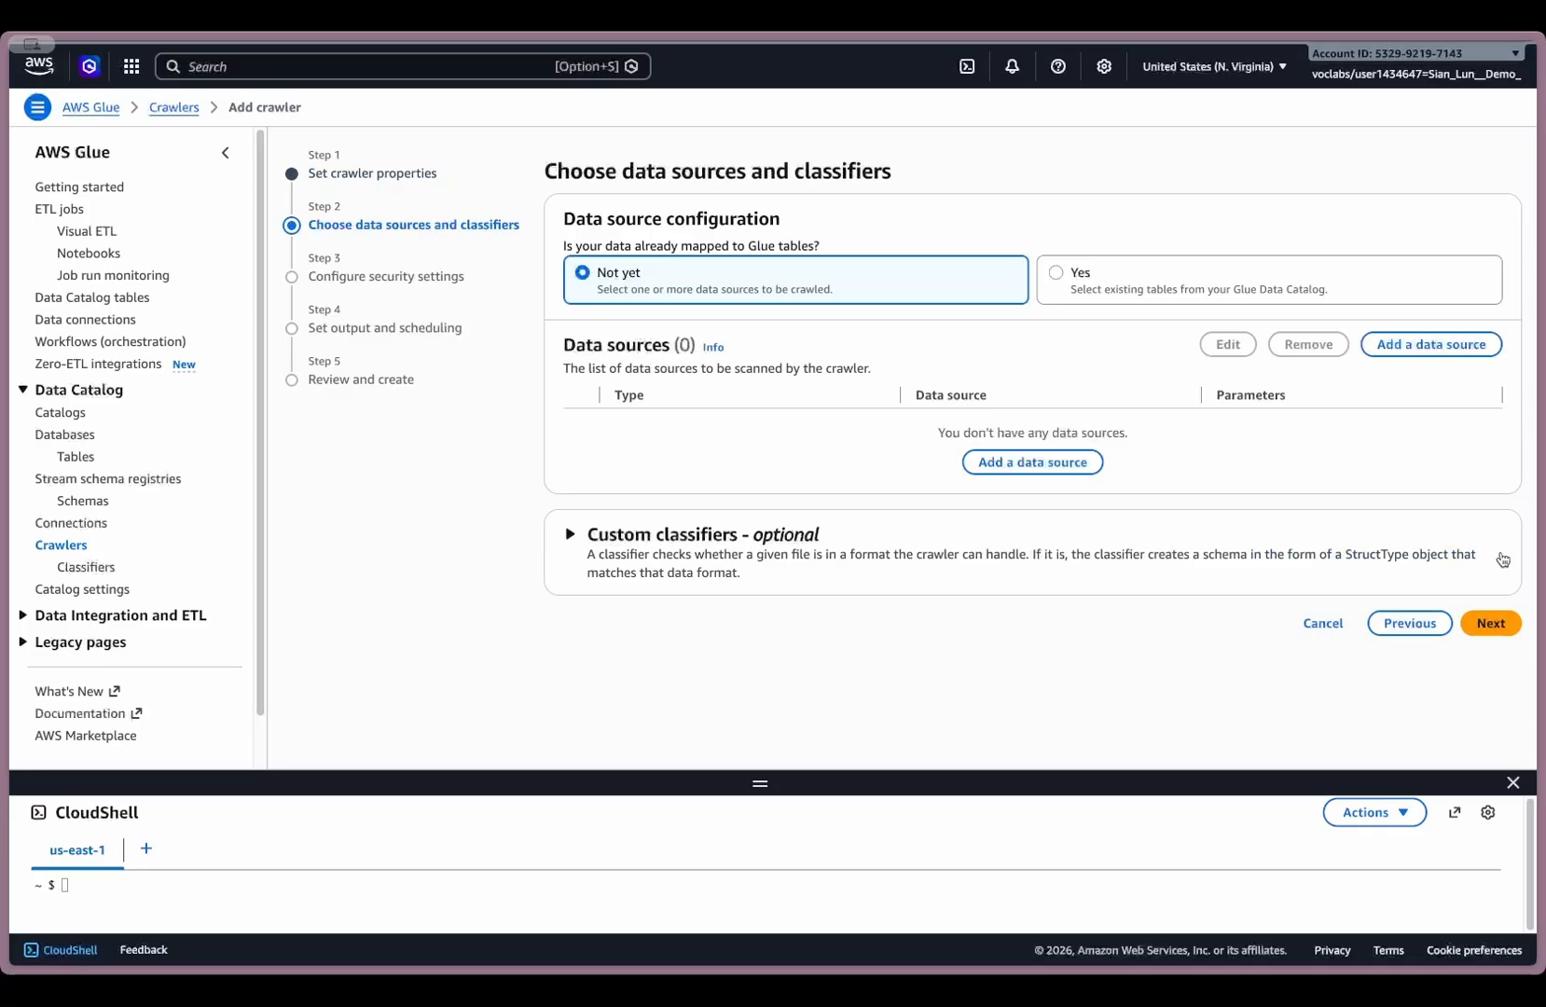
- Add the aws-logs bucket's lab6/agg_output/ folder as the crawler's S3 data source and proceed to the security settings
click(1026, 465)
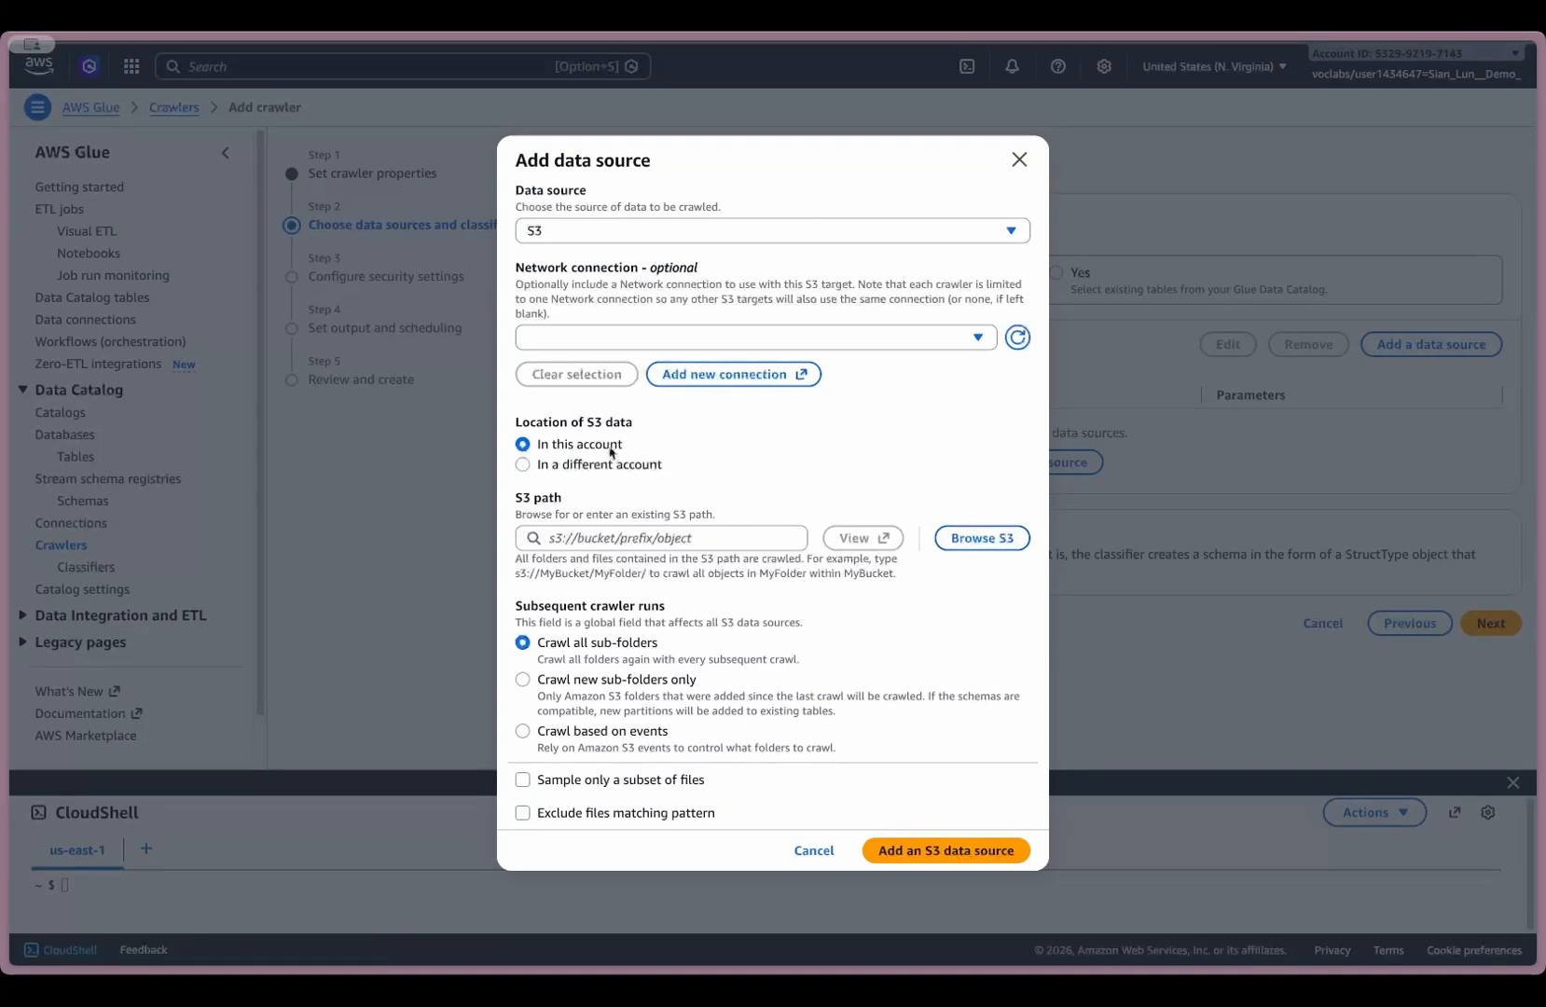
click(993, 542)
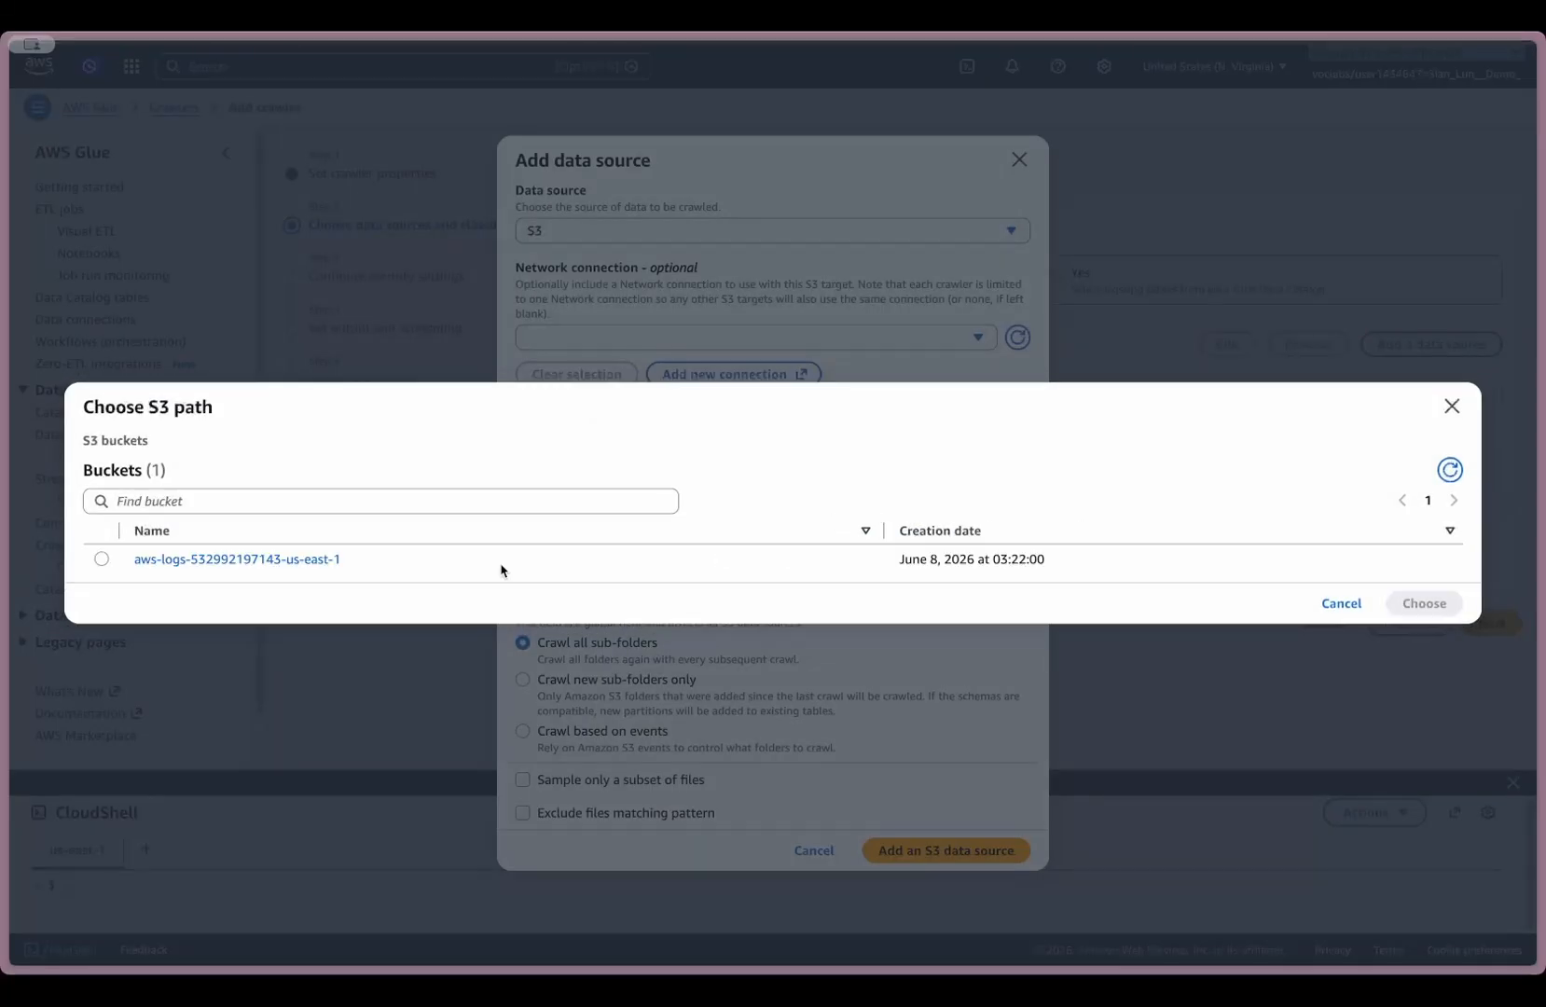
click(289, 562)
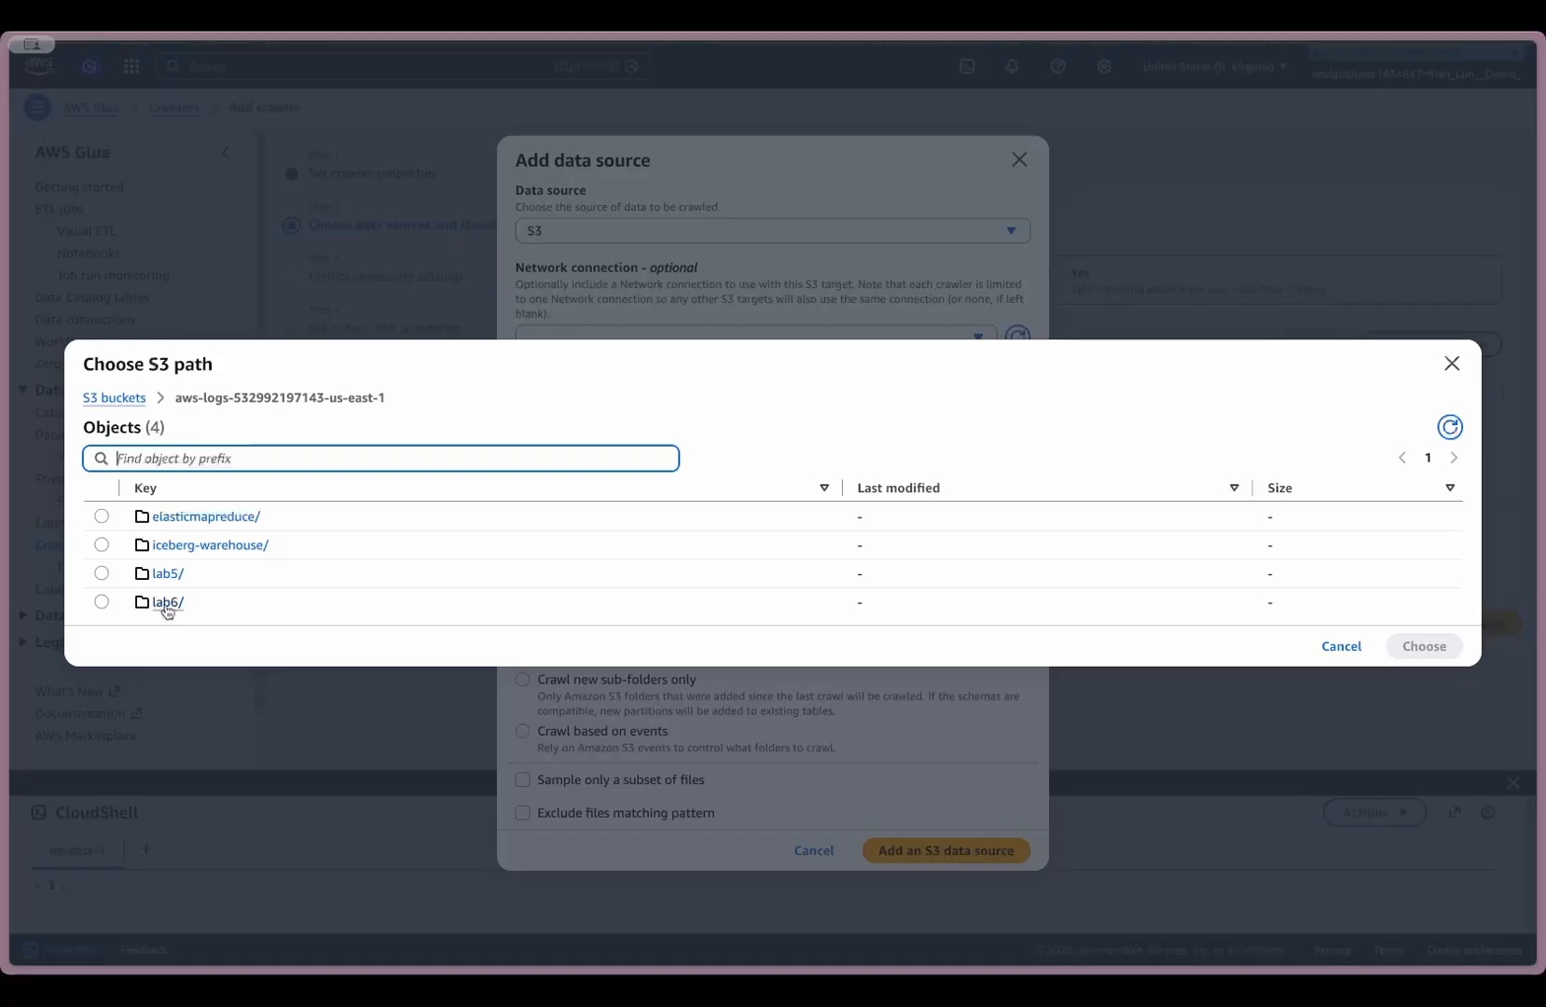
click(167, 603)
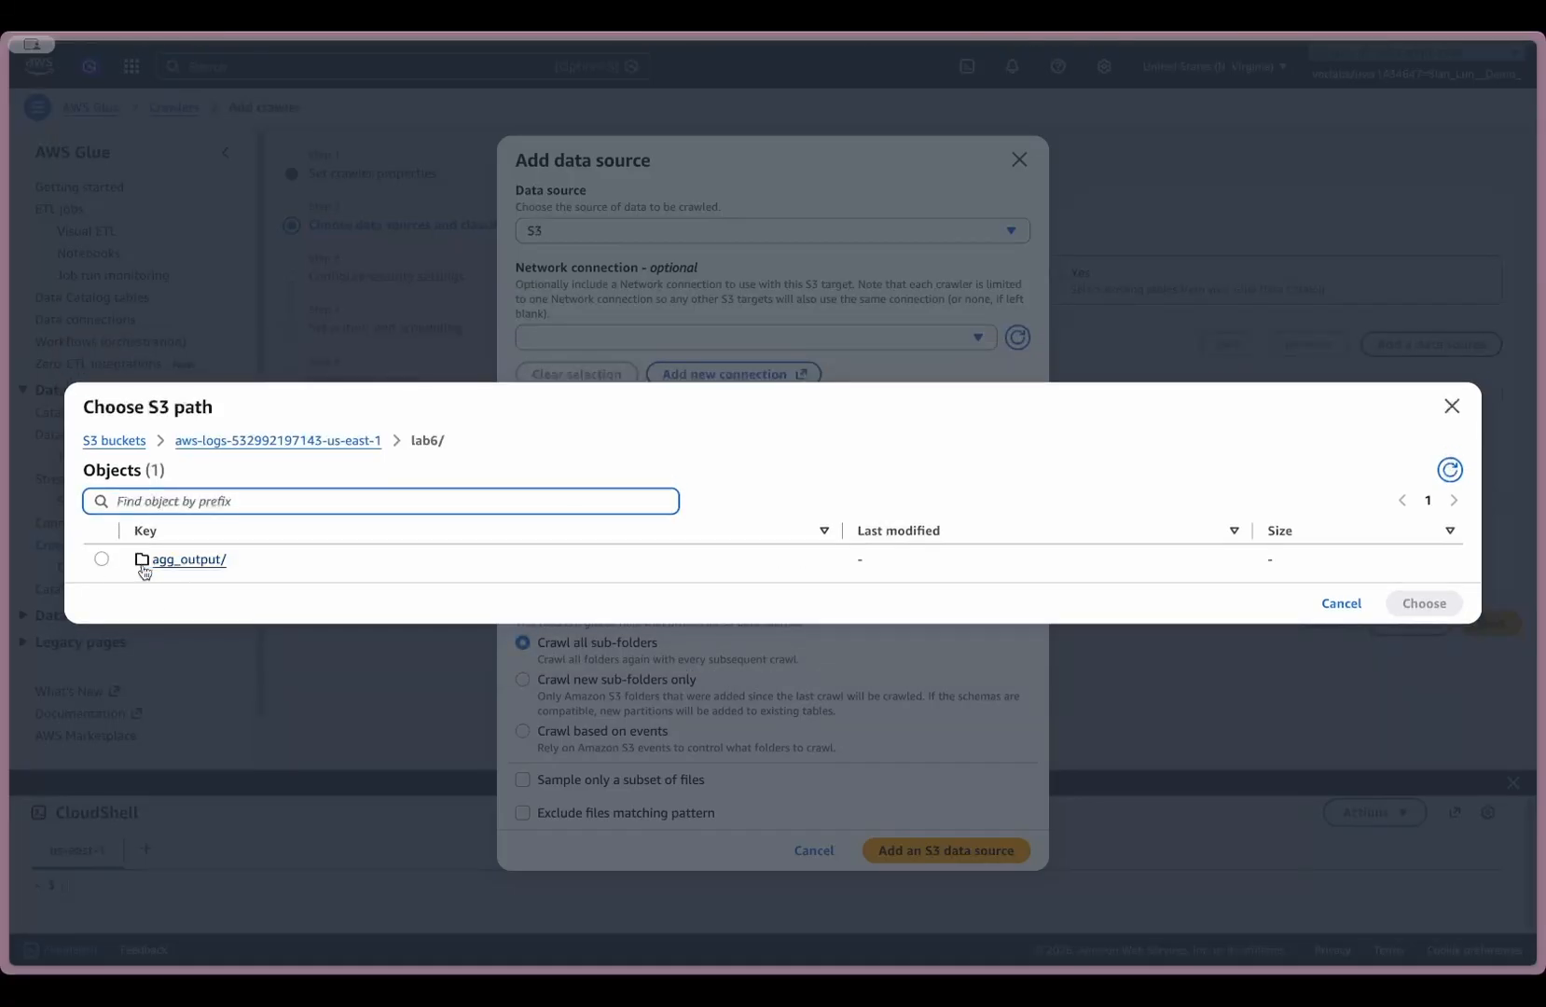
click(100, 558)
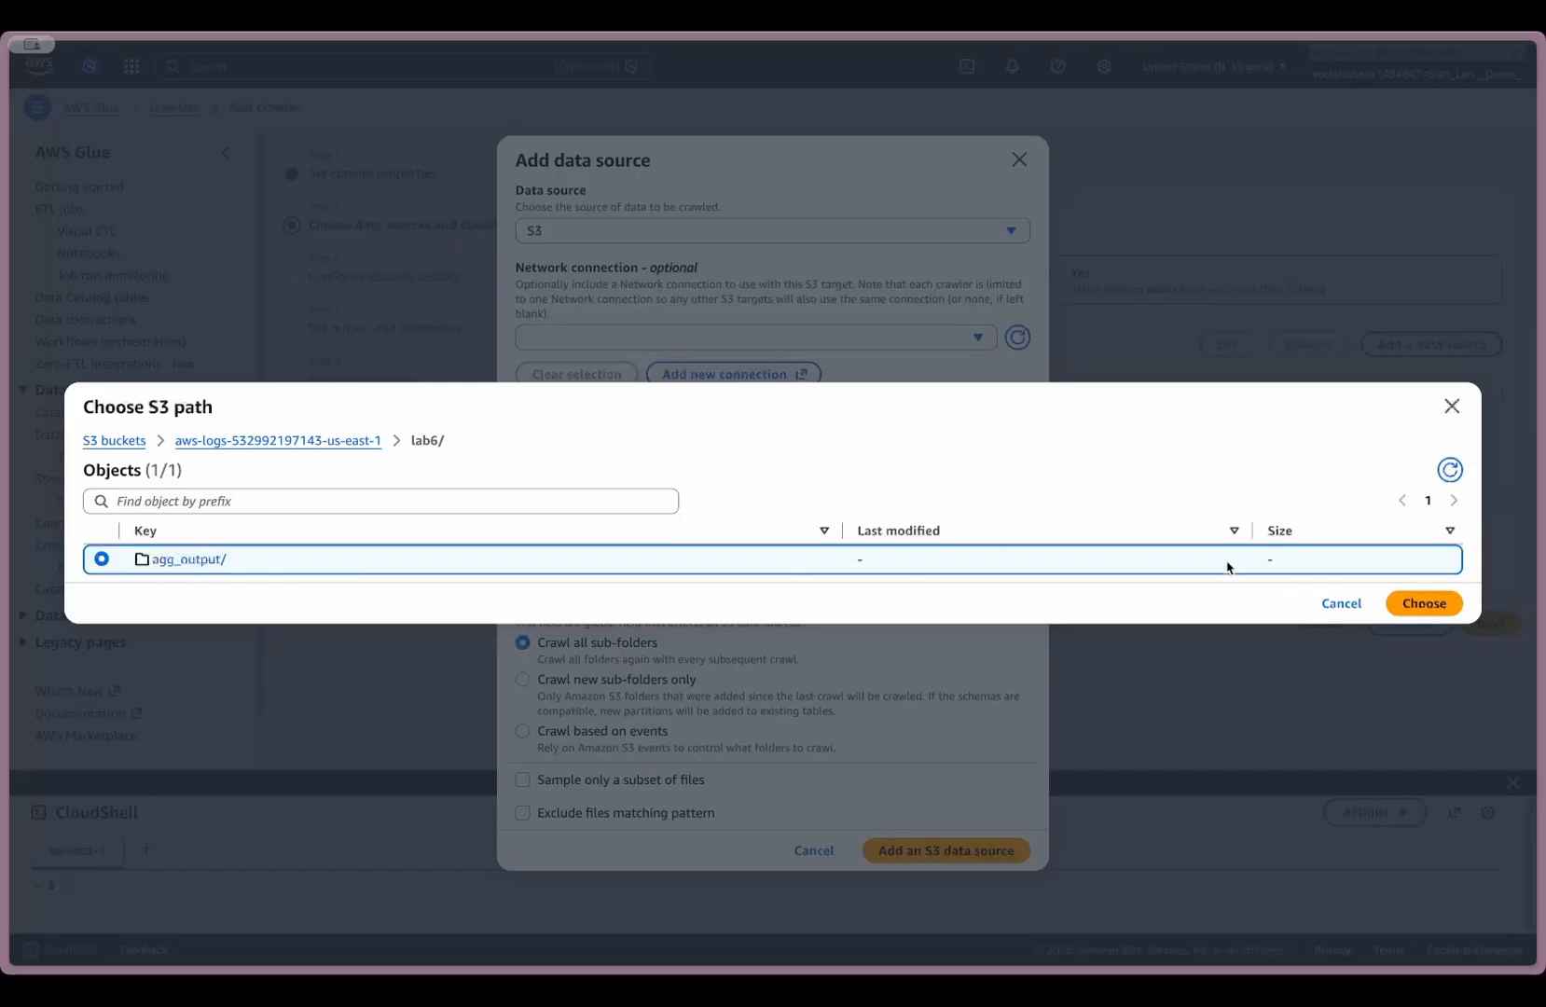
click(1420, 606)
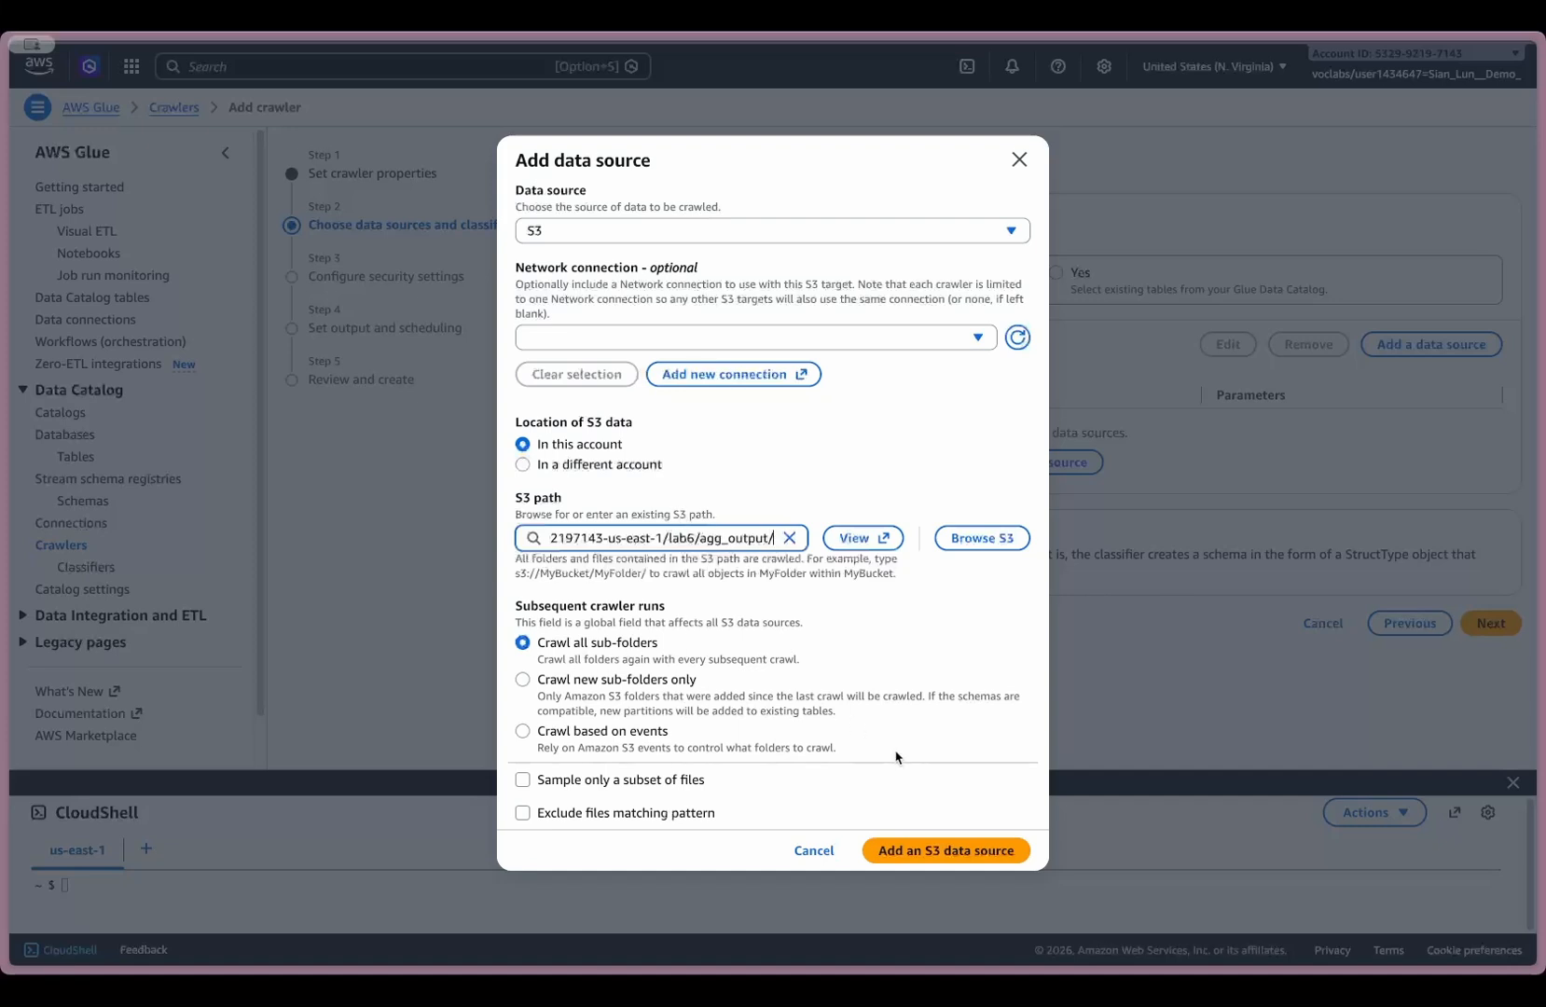
click(954, 857)
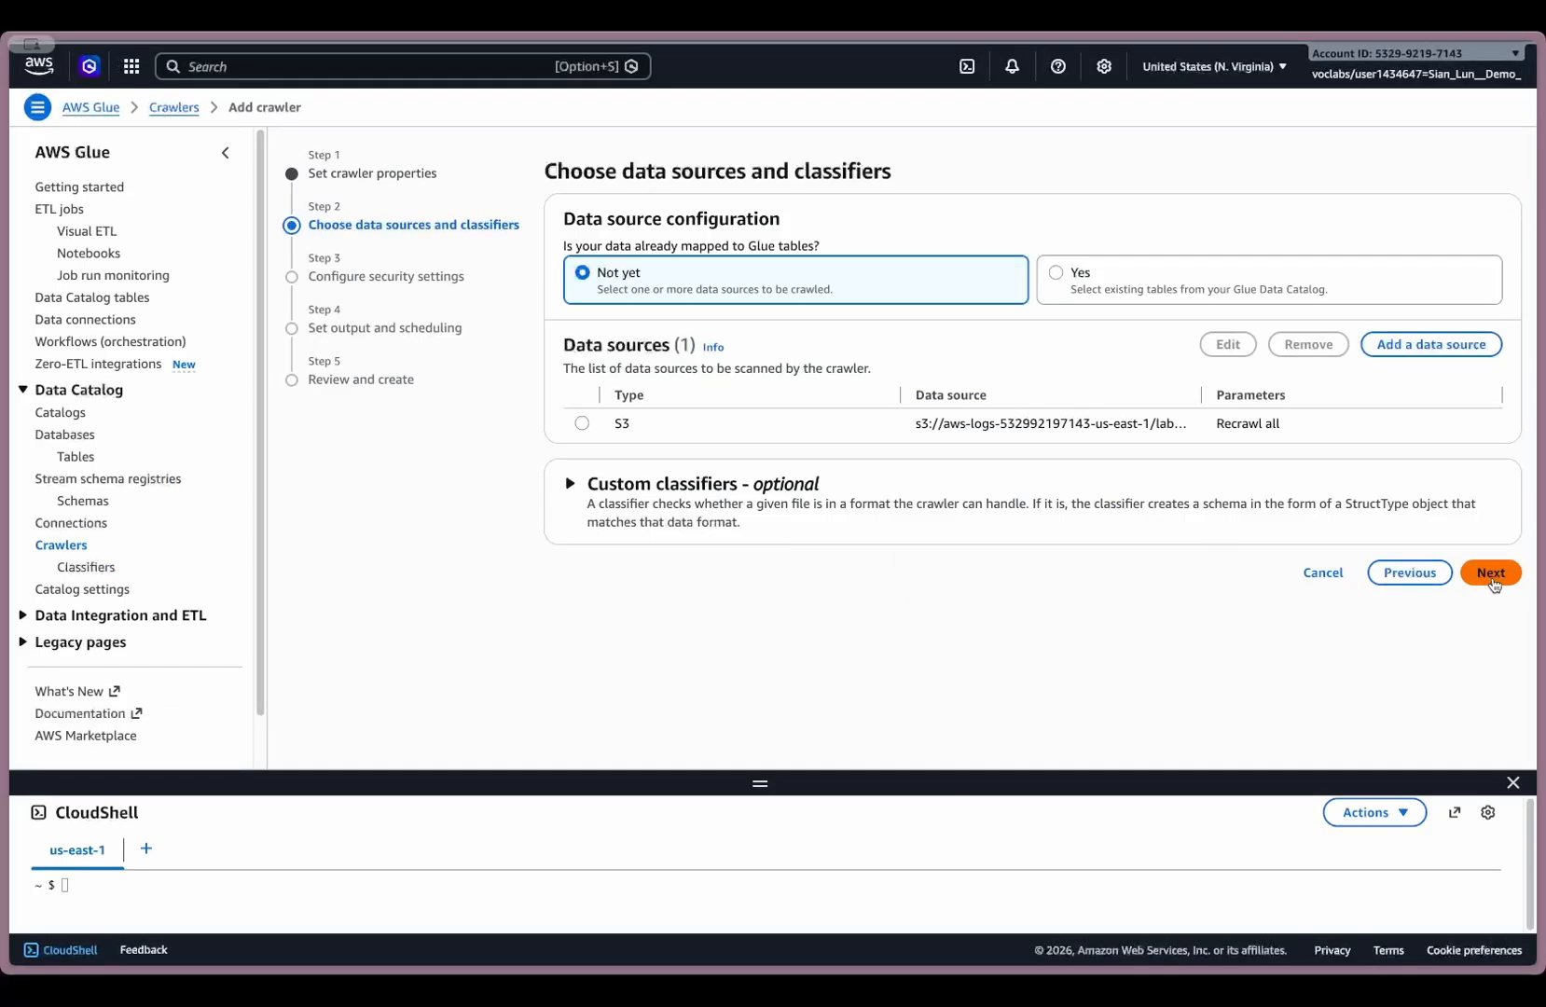
click(1491, 576)
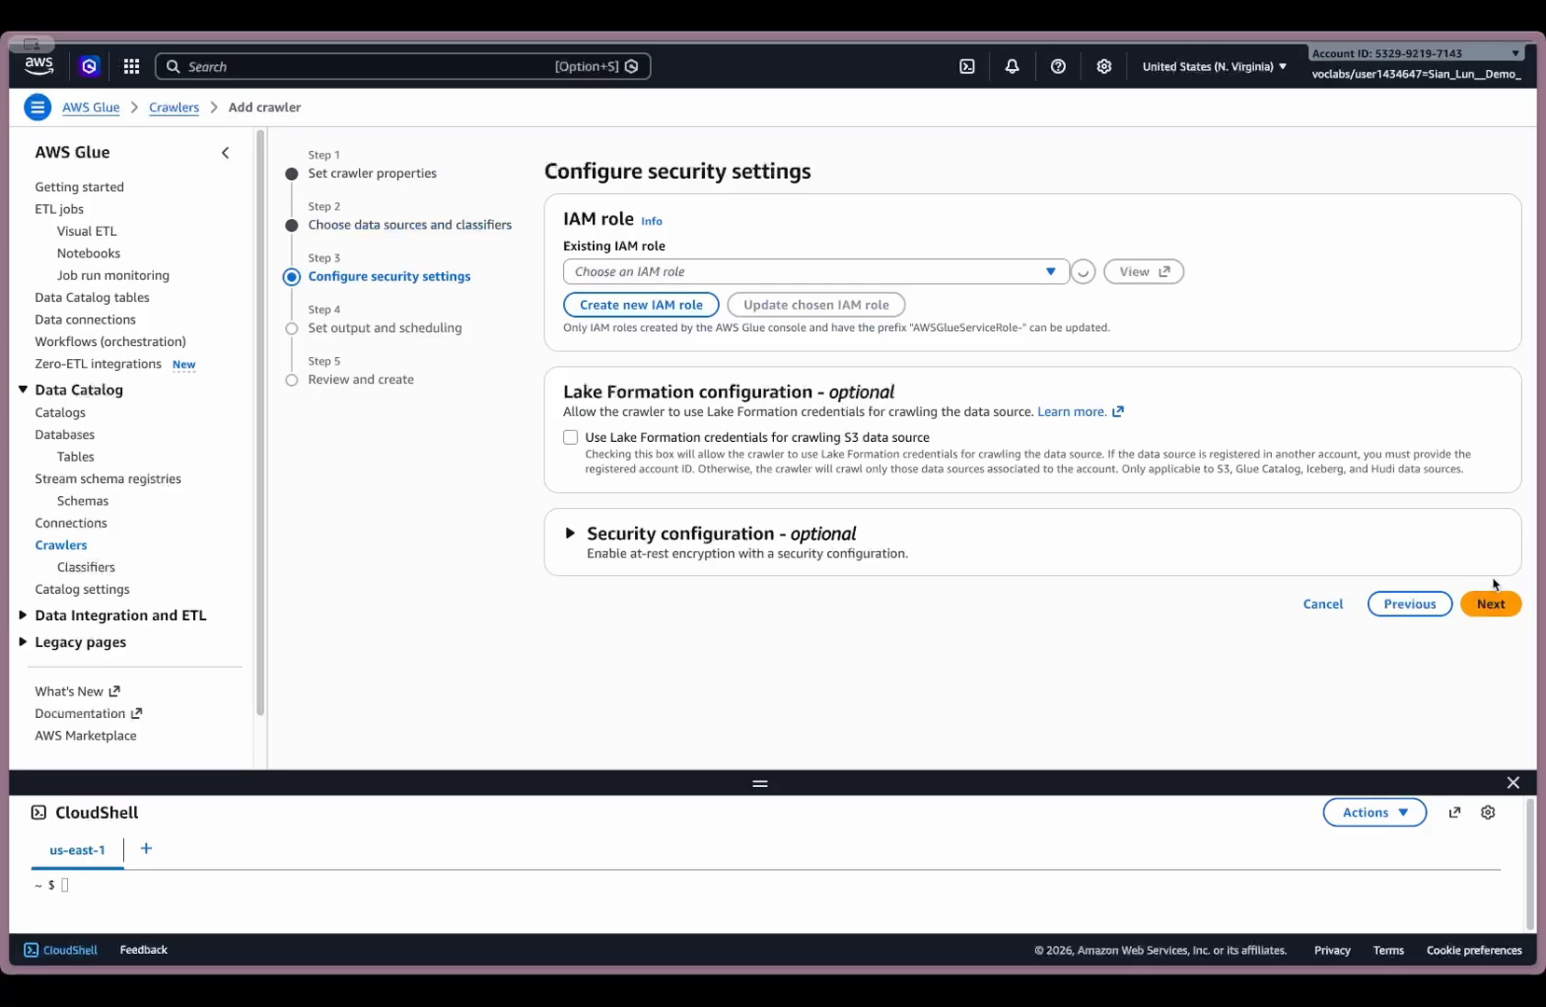
- Assign LabRole as the crawler's IAM role and proceed to the output and scheduling settings
click(854, 271)
click(645, 328)
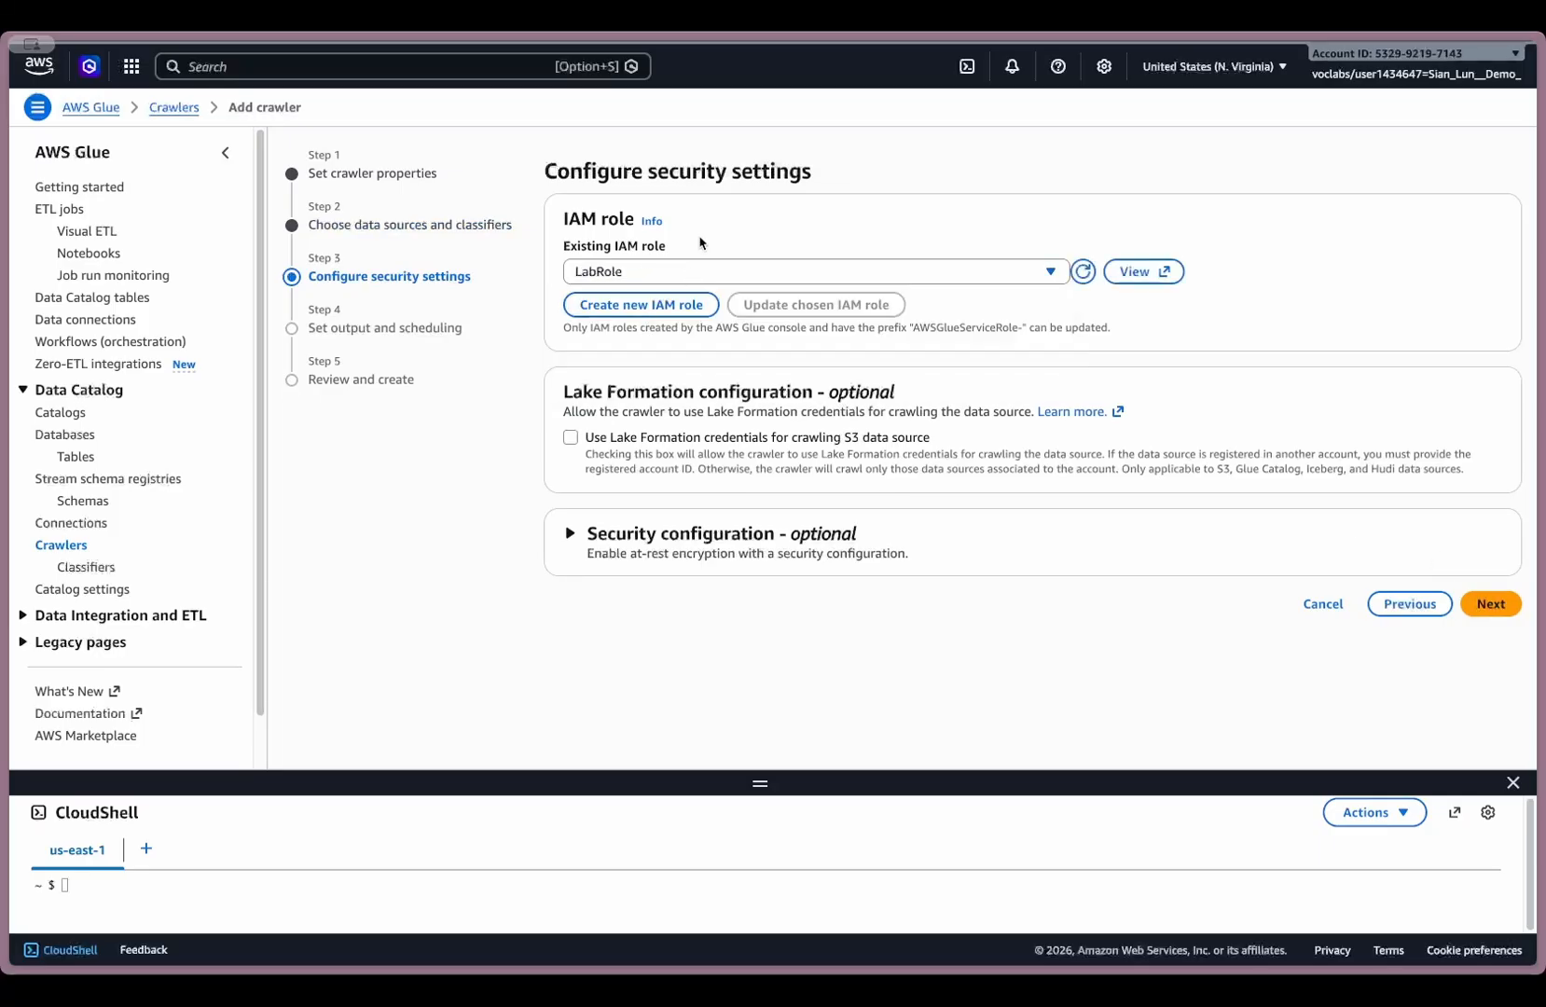
click(1490, 605)
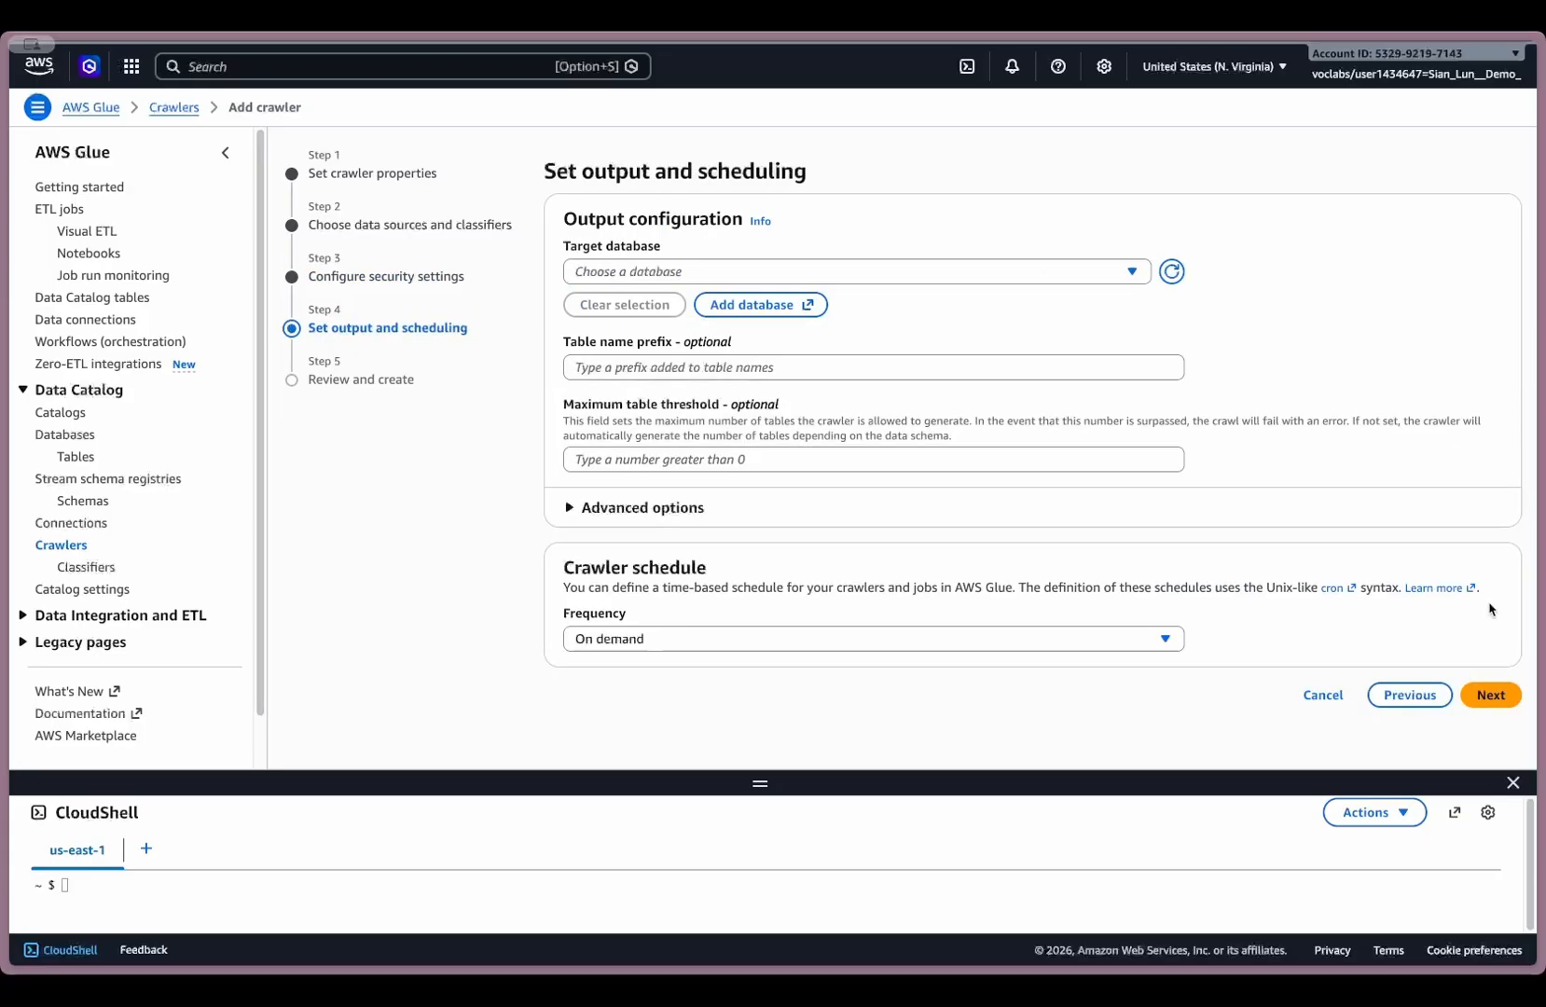
- Set lab7_db as the crawler's target database, keep the on-demand schedule, and proceed to the review
click(666, 272)
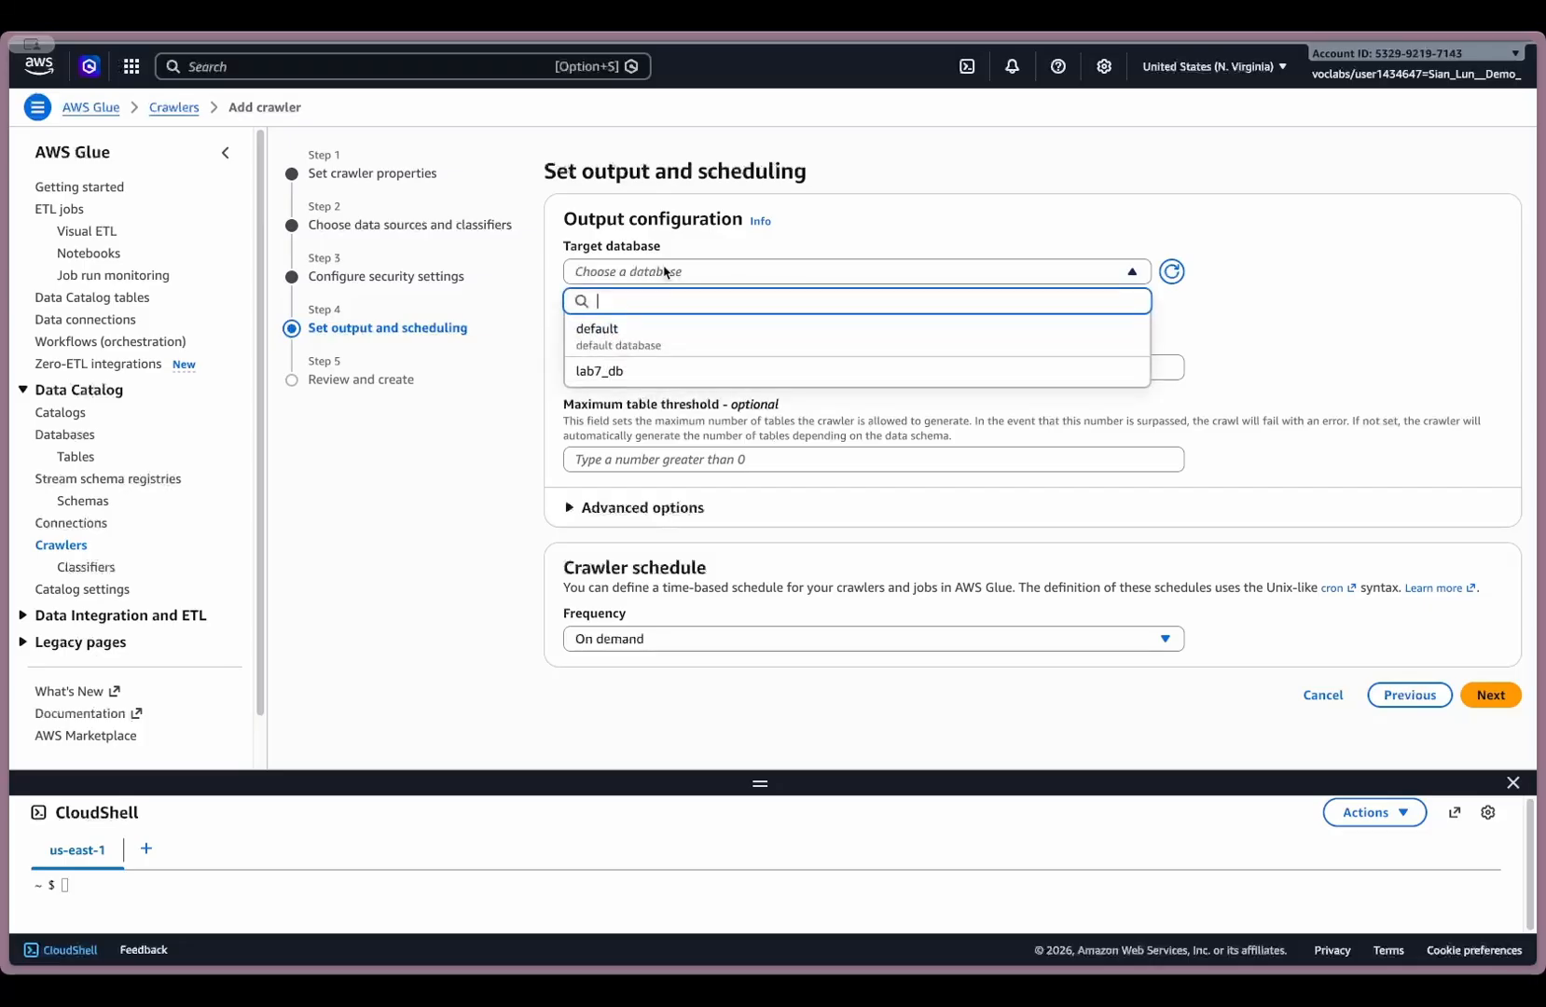
click(644, 373)
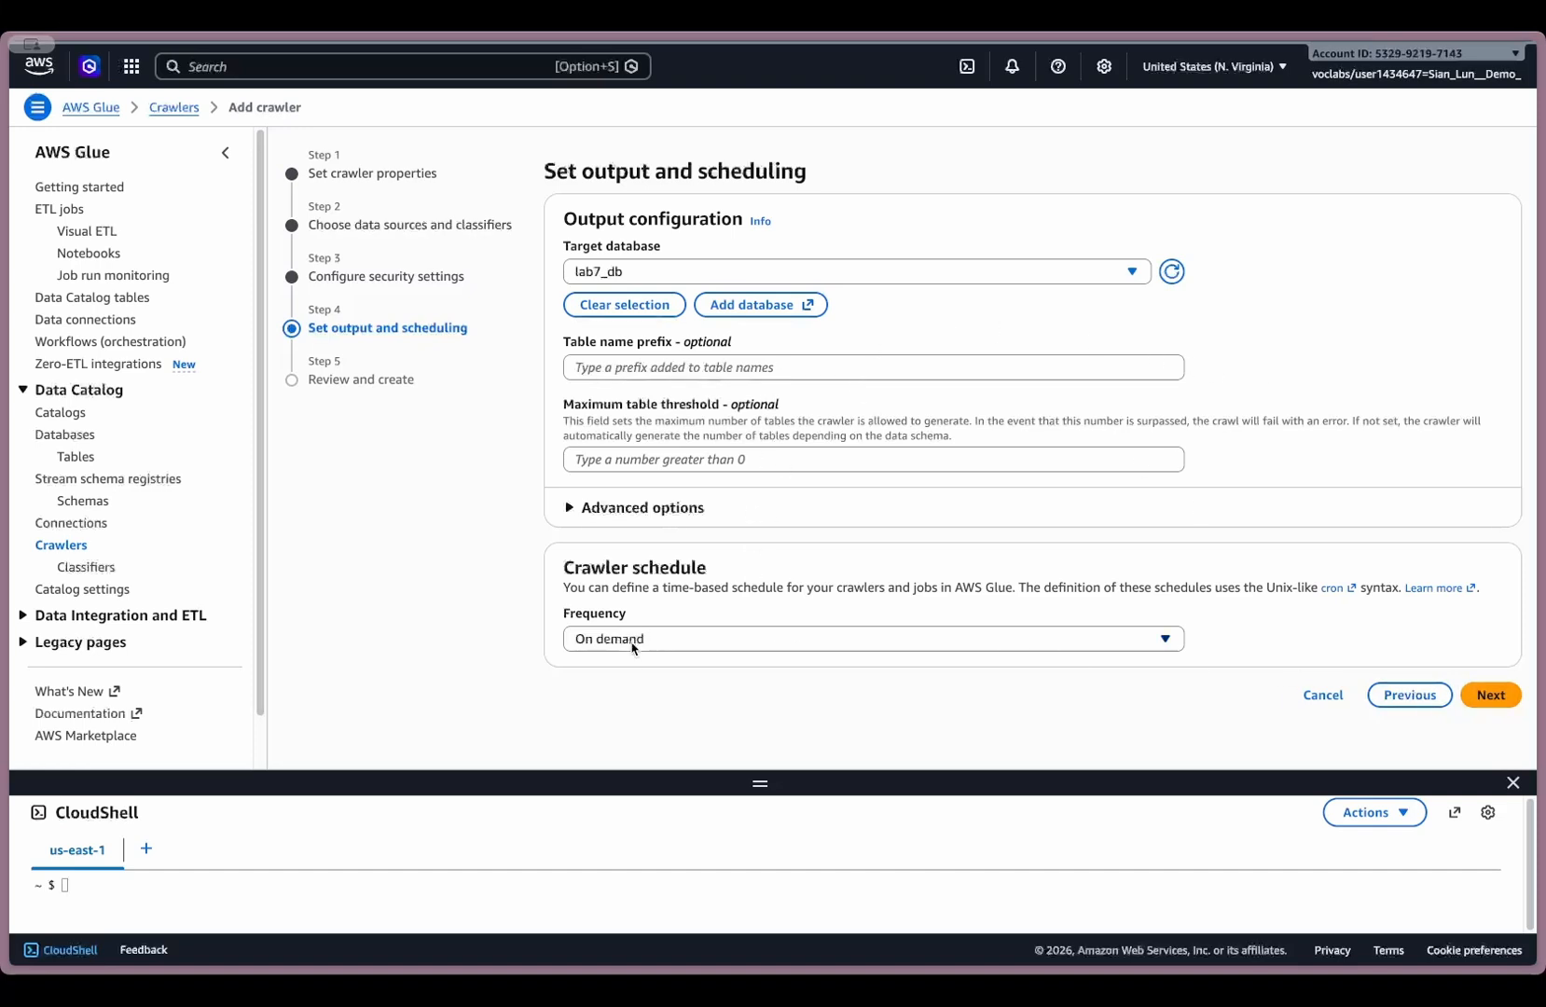
click(1492, 695)
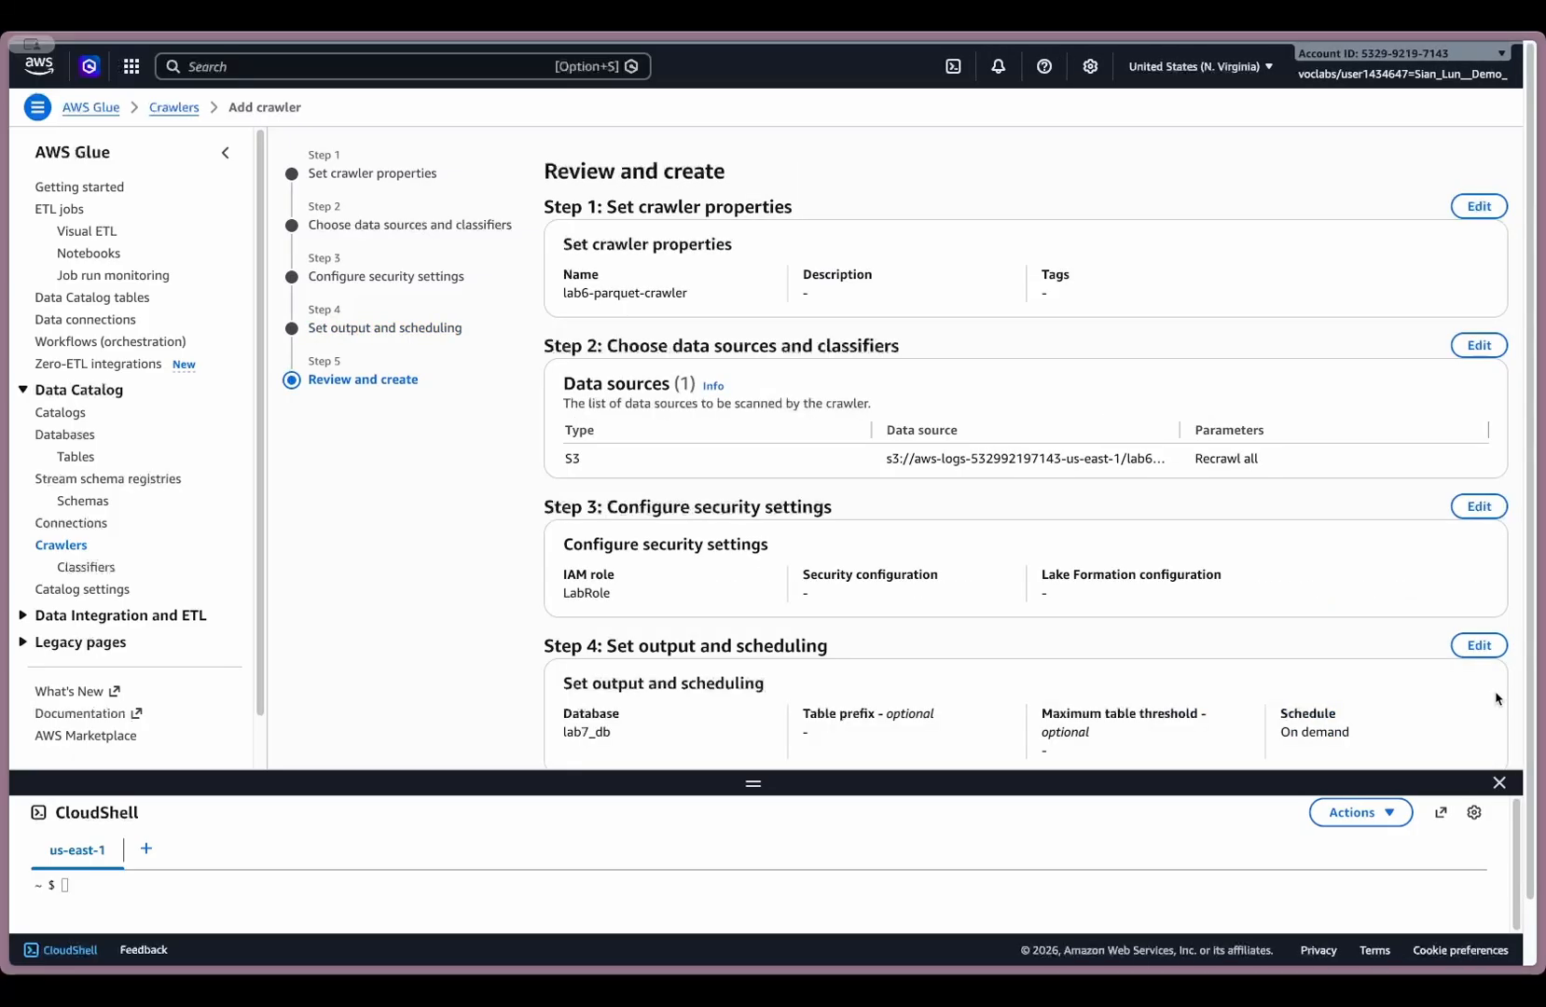
- Review the settings of lab6-parquet-crawler and create the crawler
scroll(1355, 620, down, 1)
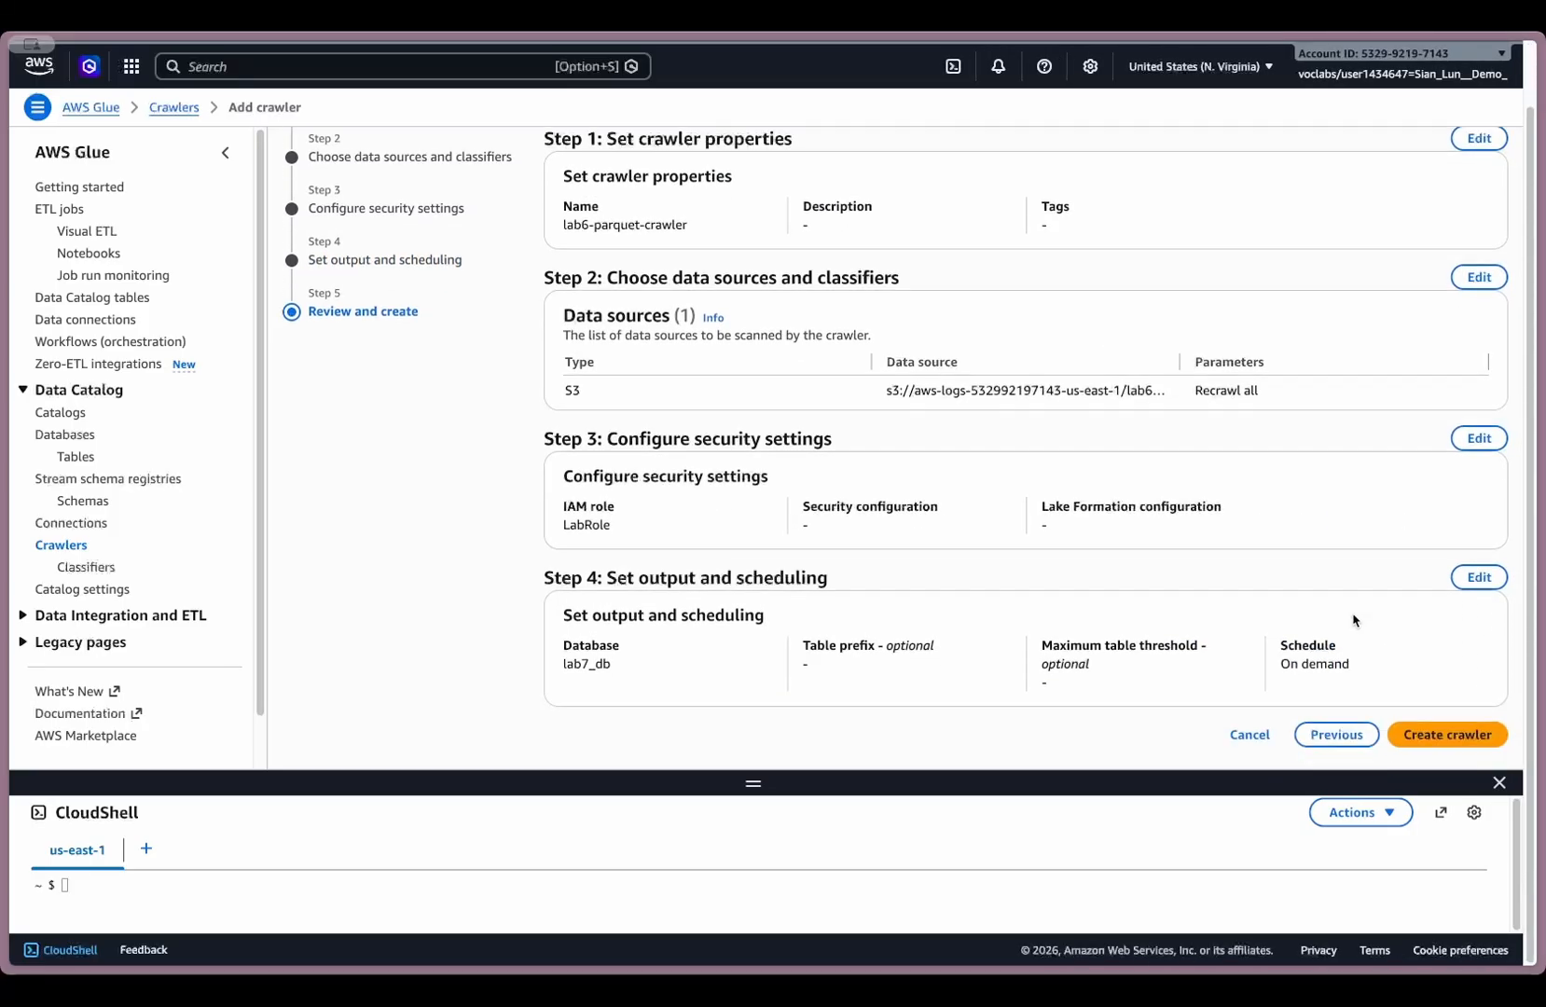
scroll(1353, 606, up, 1)
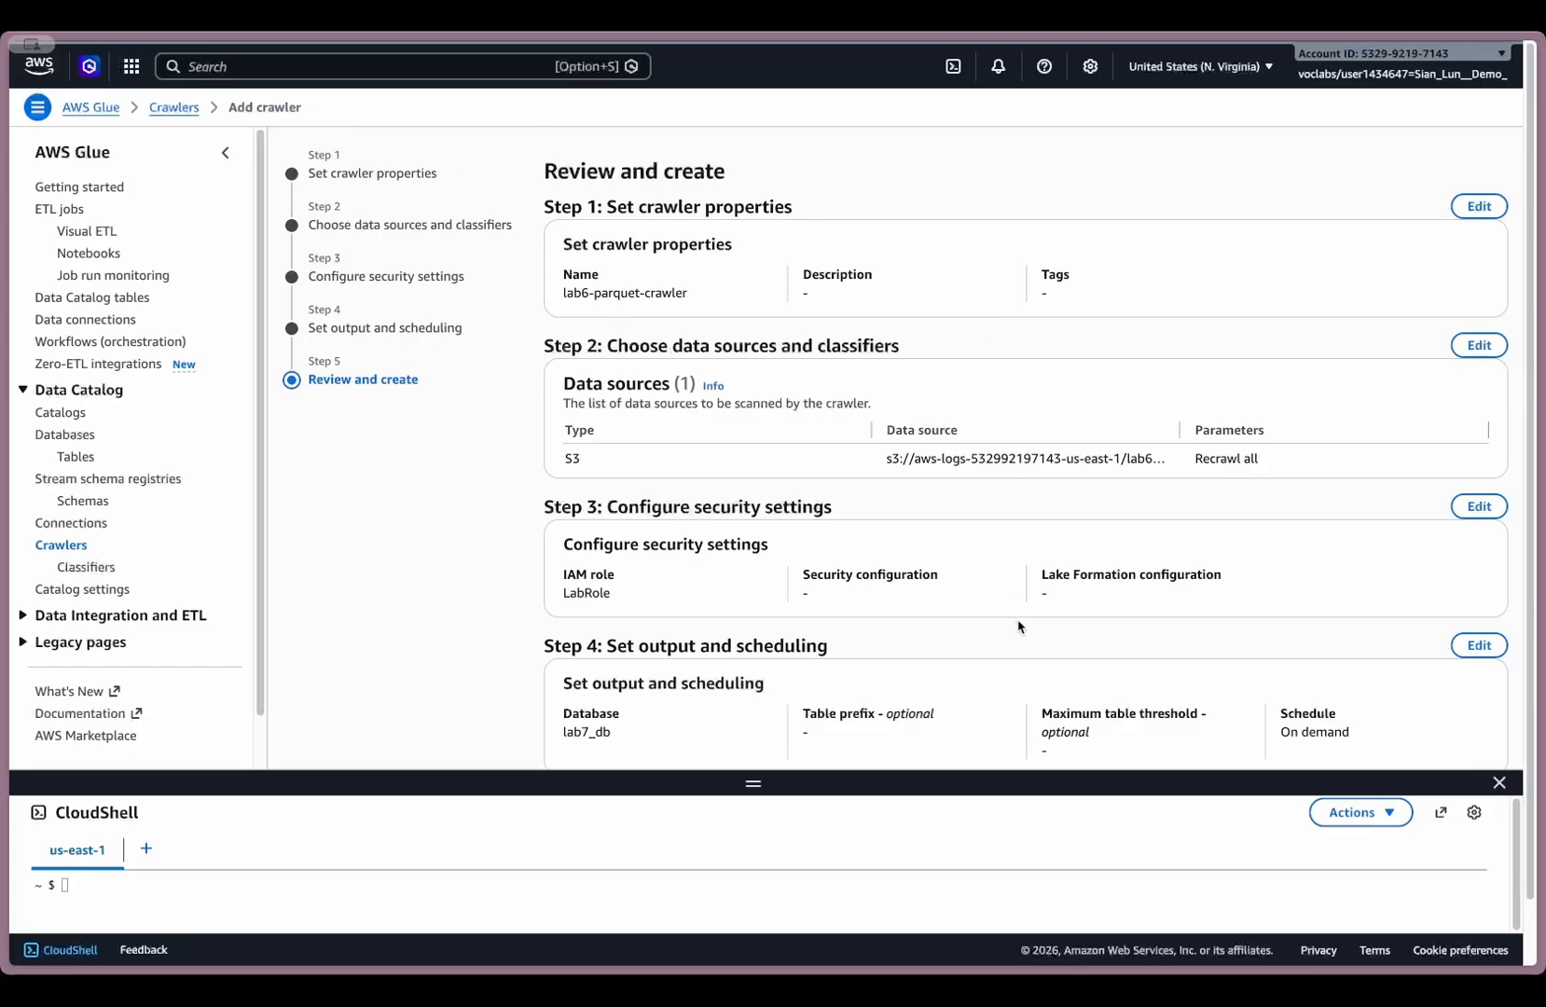
scroll(1100, 660, down, 1)
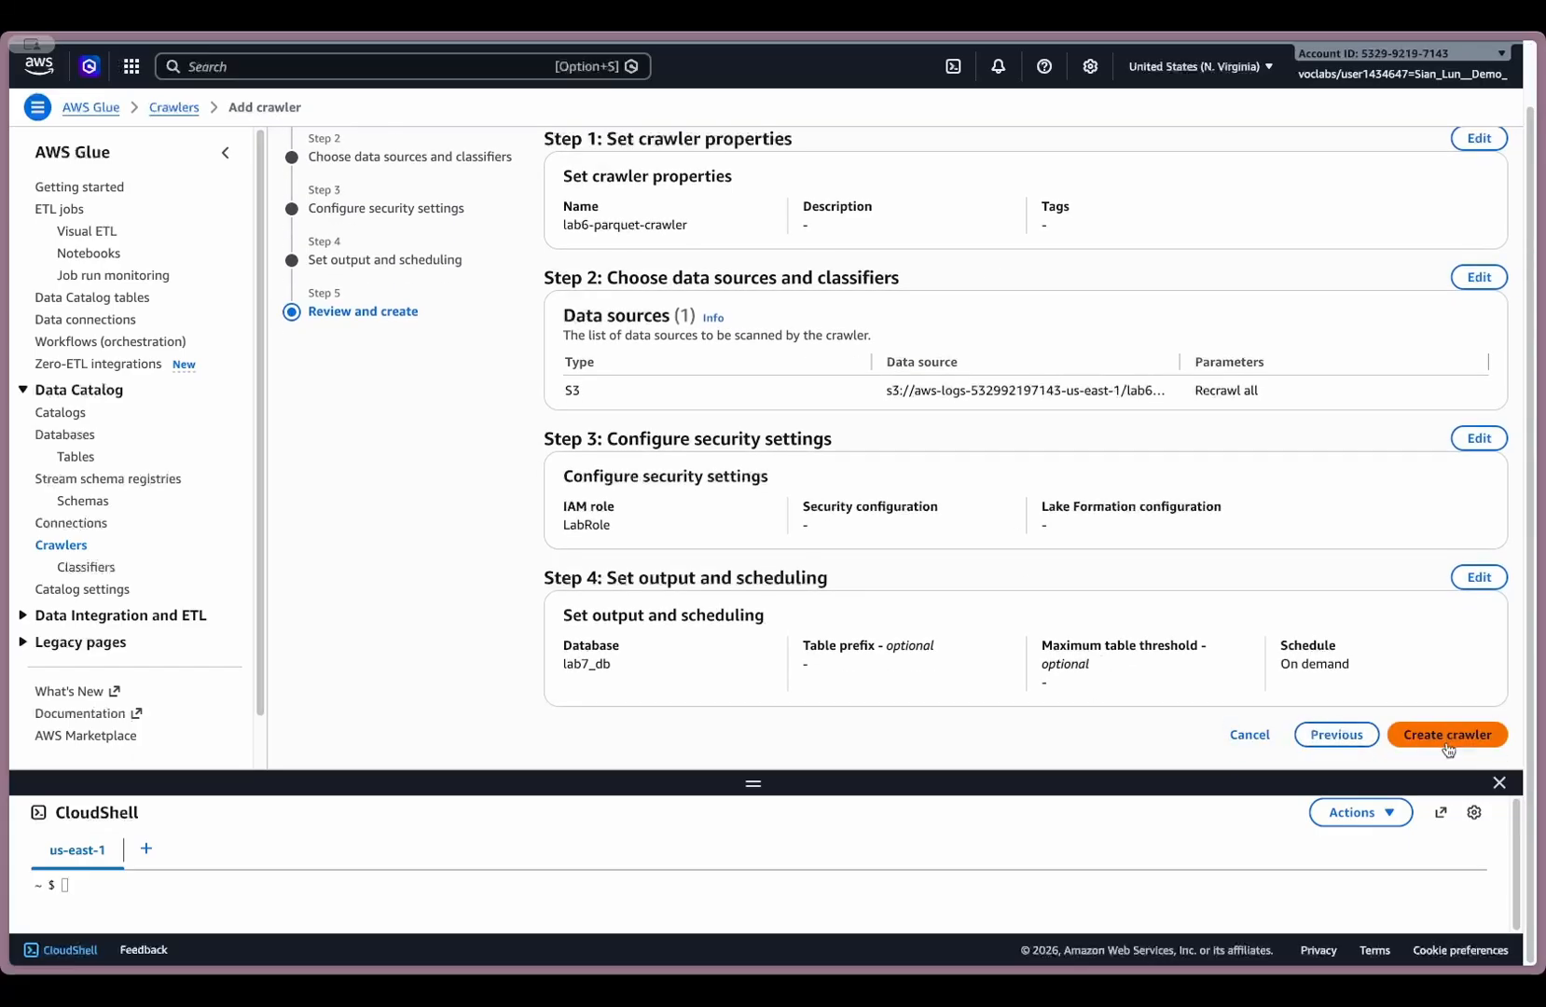
scroll(1449, 740, up, 1)
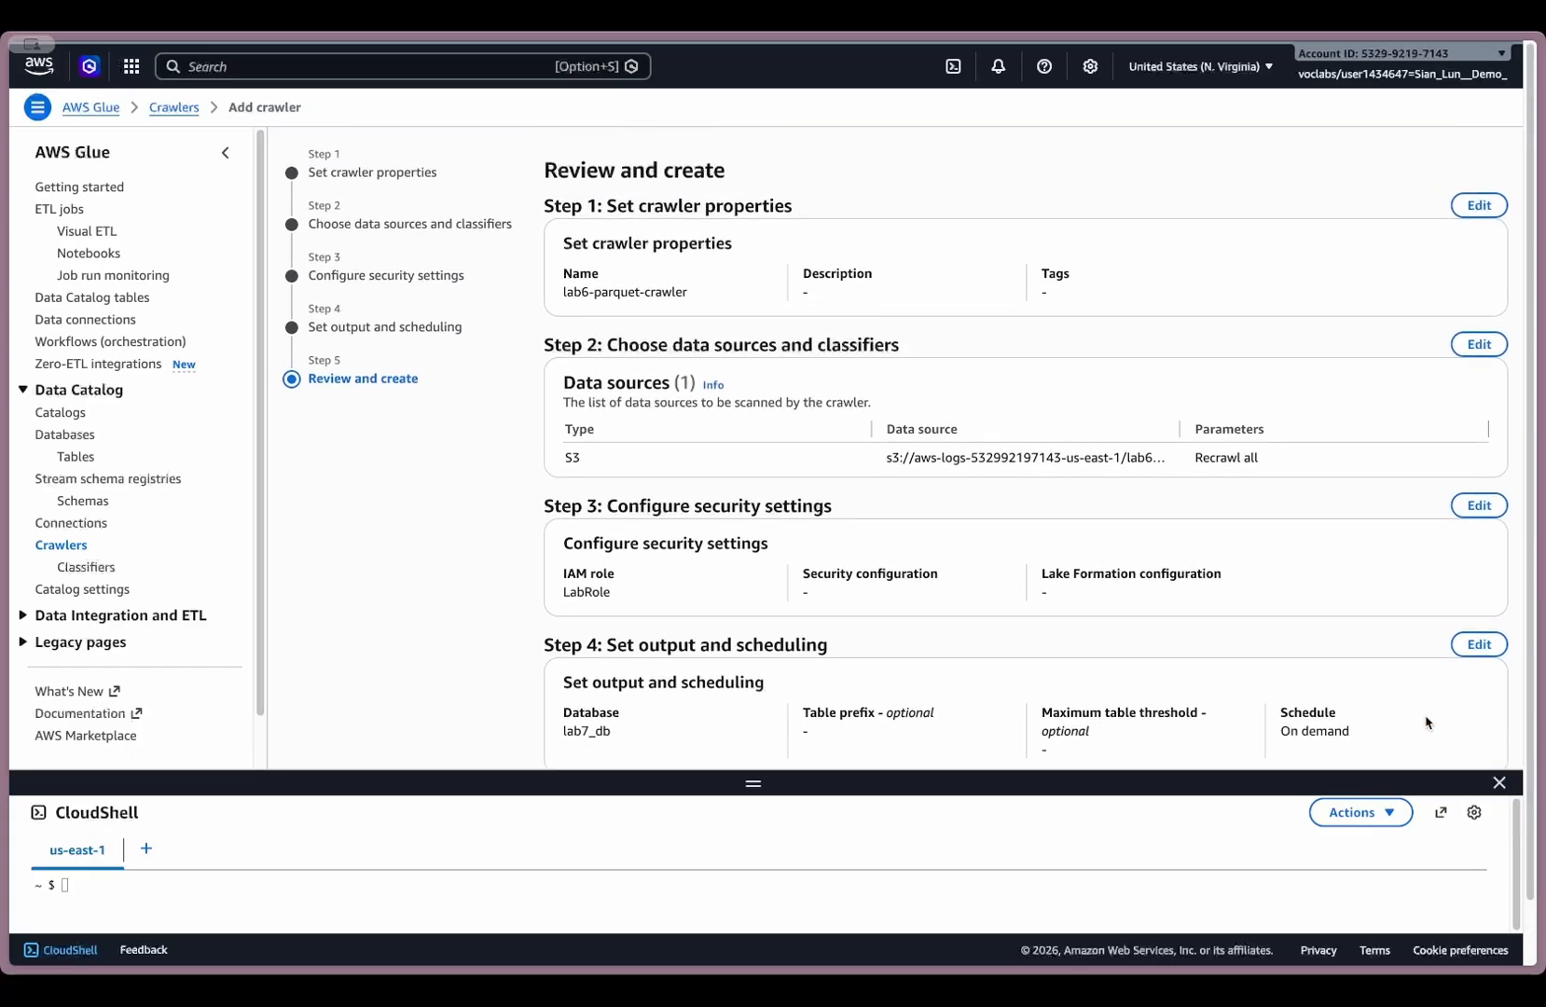
scroll(1426, 723, down, 1)
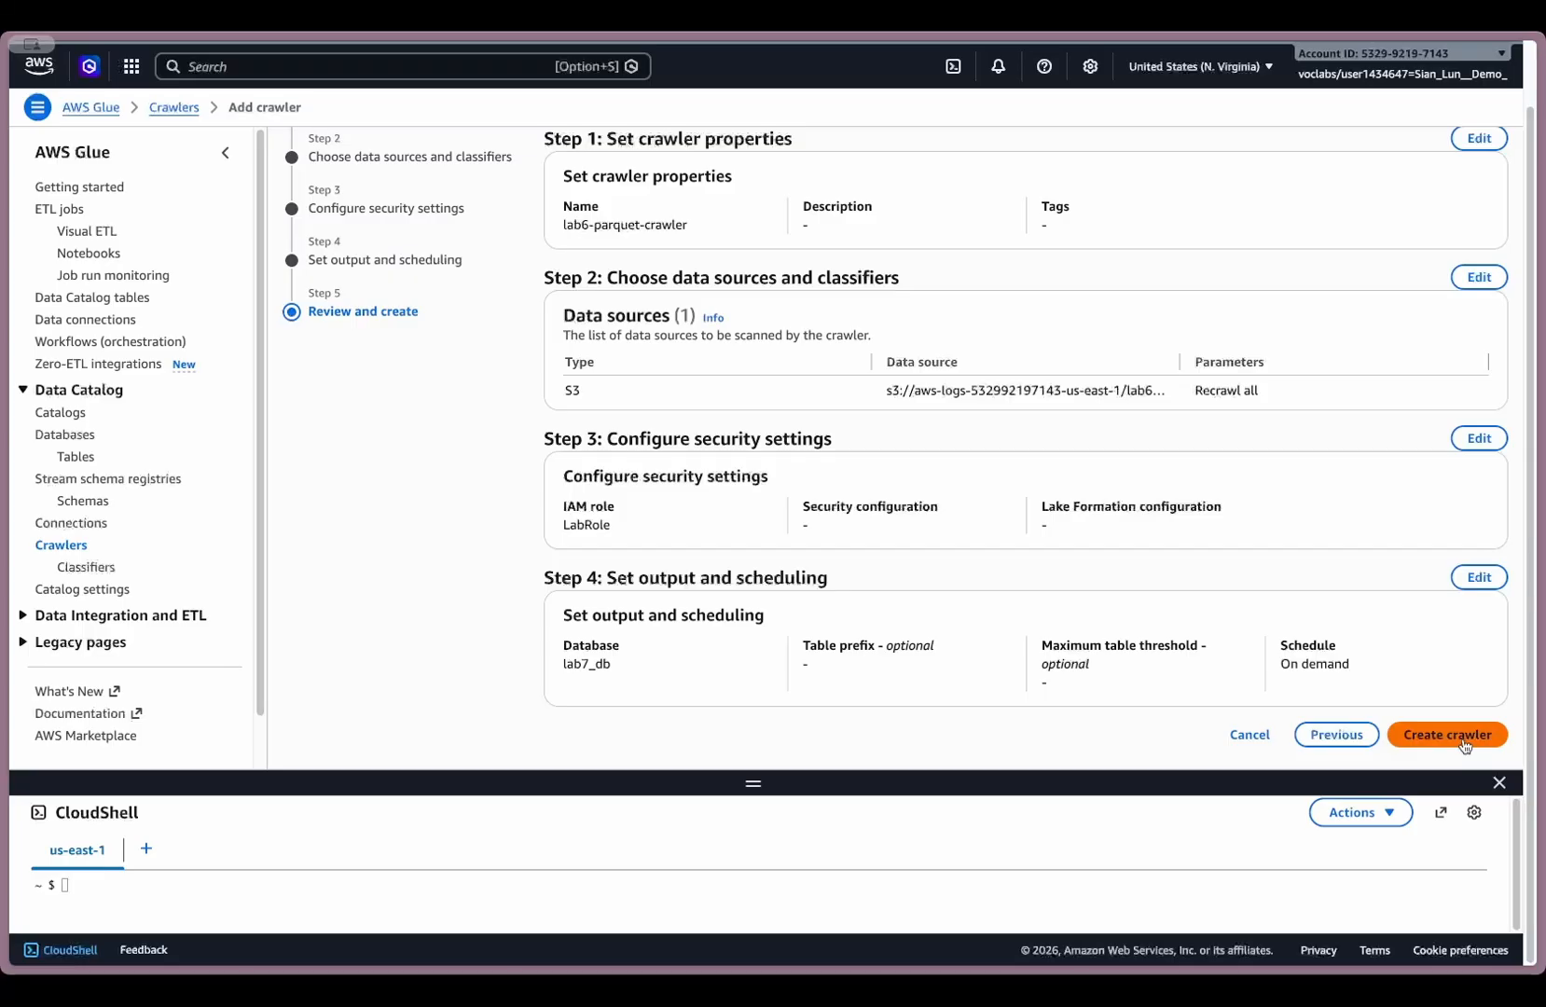
click(1448, 736)
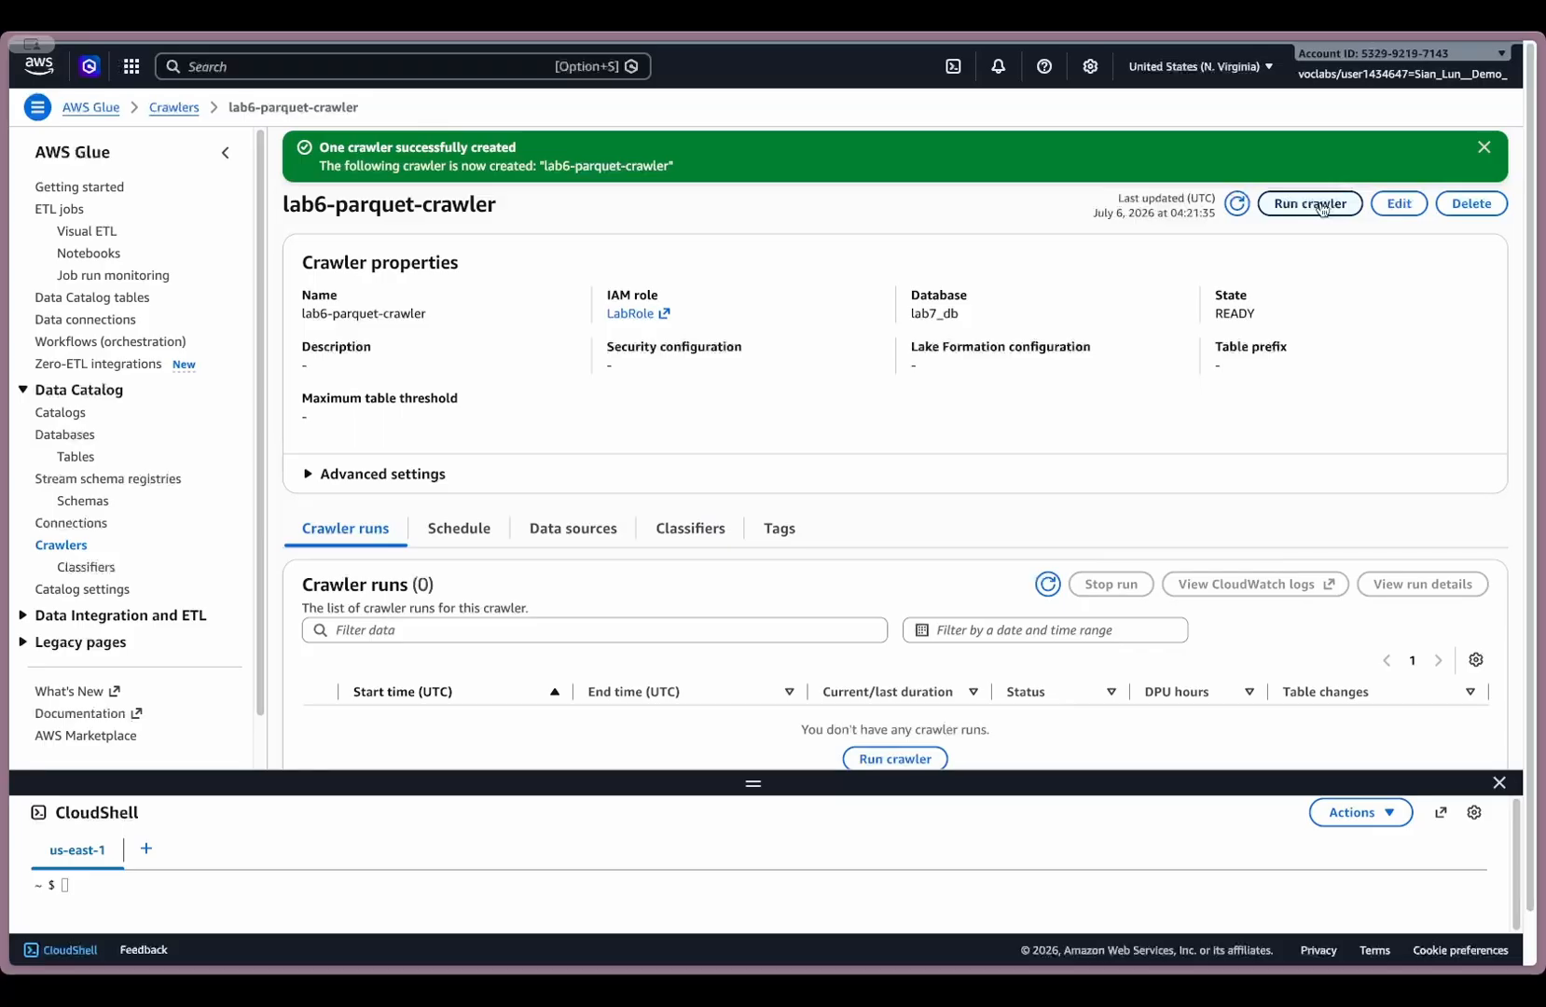
- Run lab6-parquet-crawler and refresh its state
click(1321, 206)
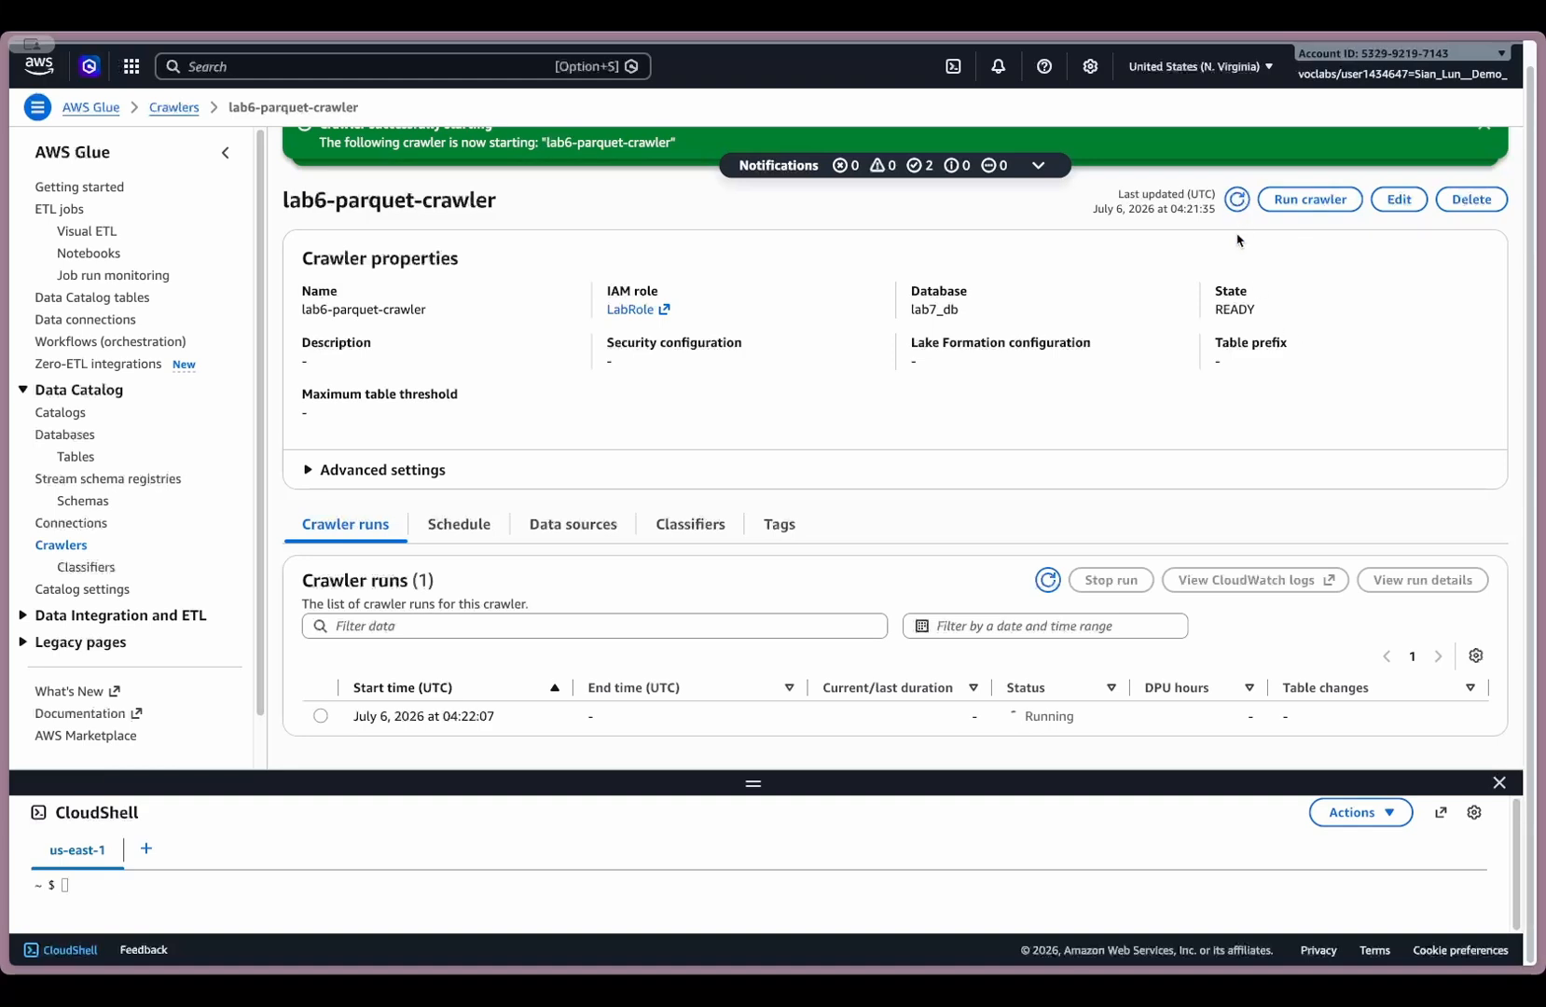
click(1238, 199)
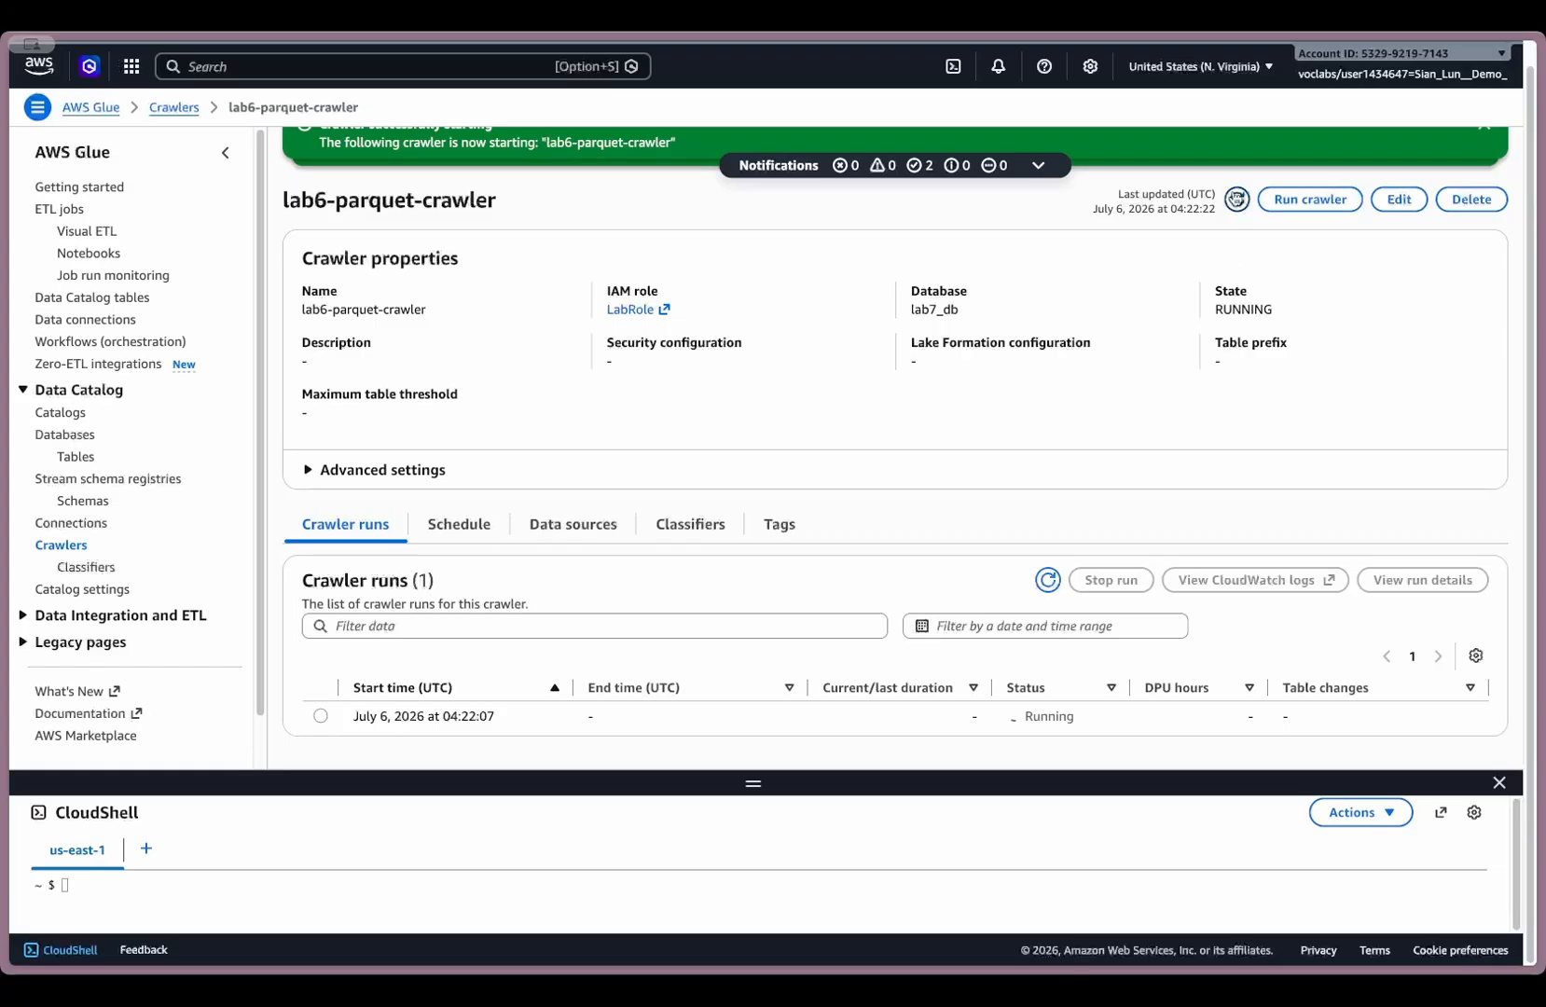
click(1237, 200)
- Show the Data Catalog tables of the lab7_db database and refresh the list
click(64, 436)
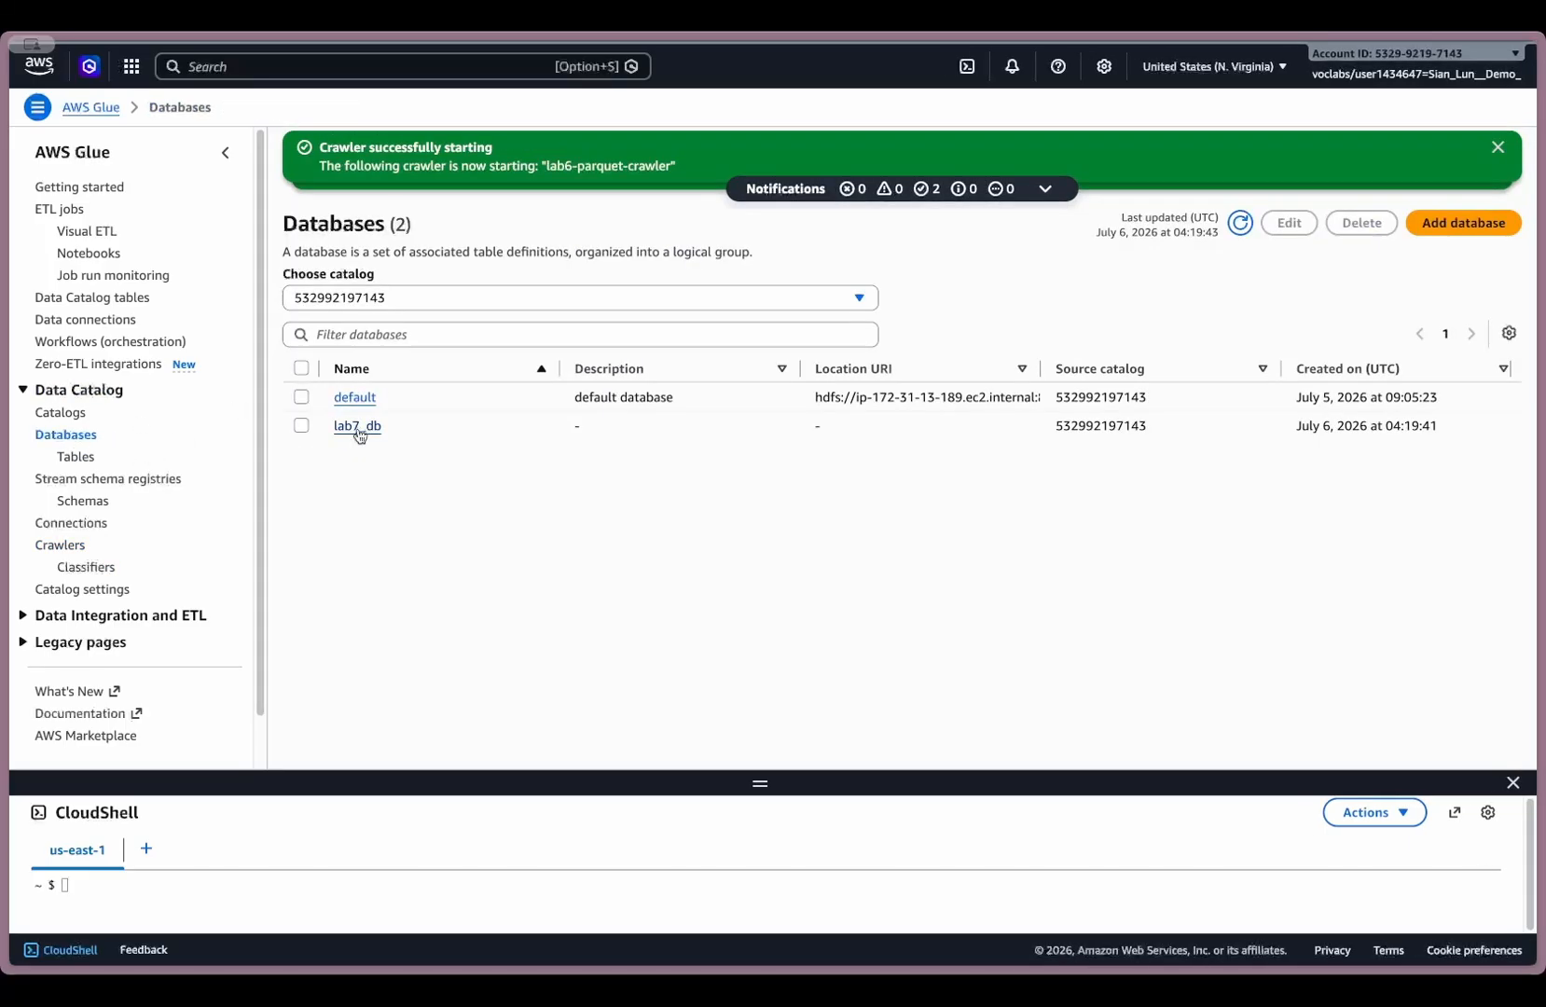
click(63, 459)
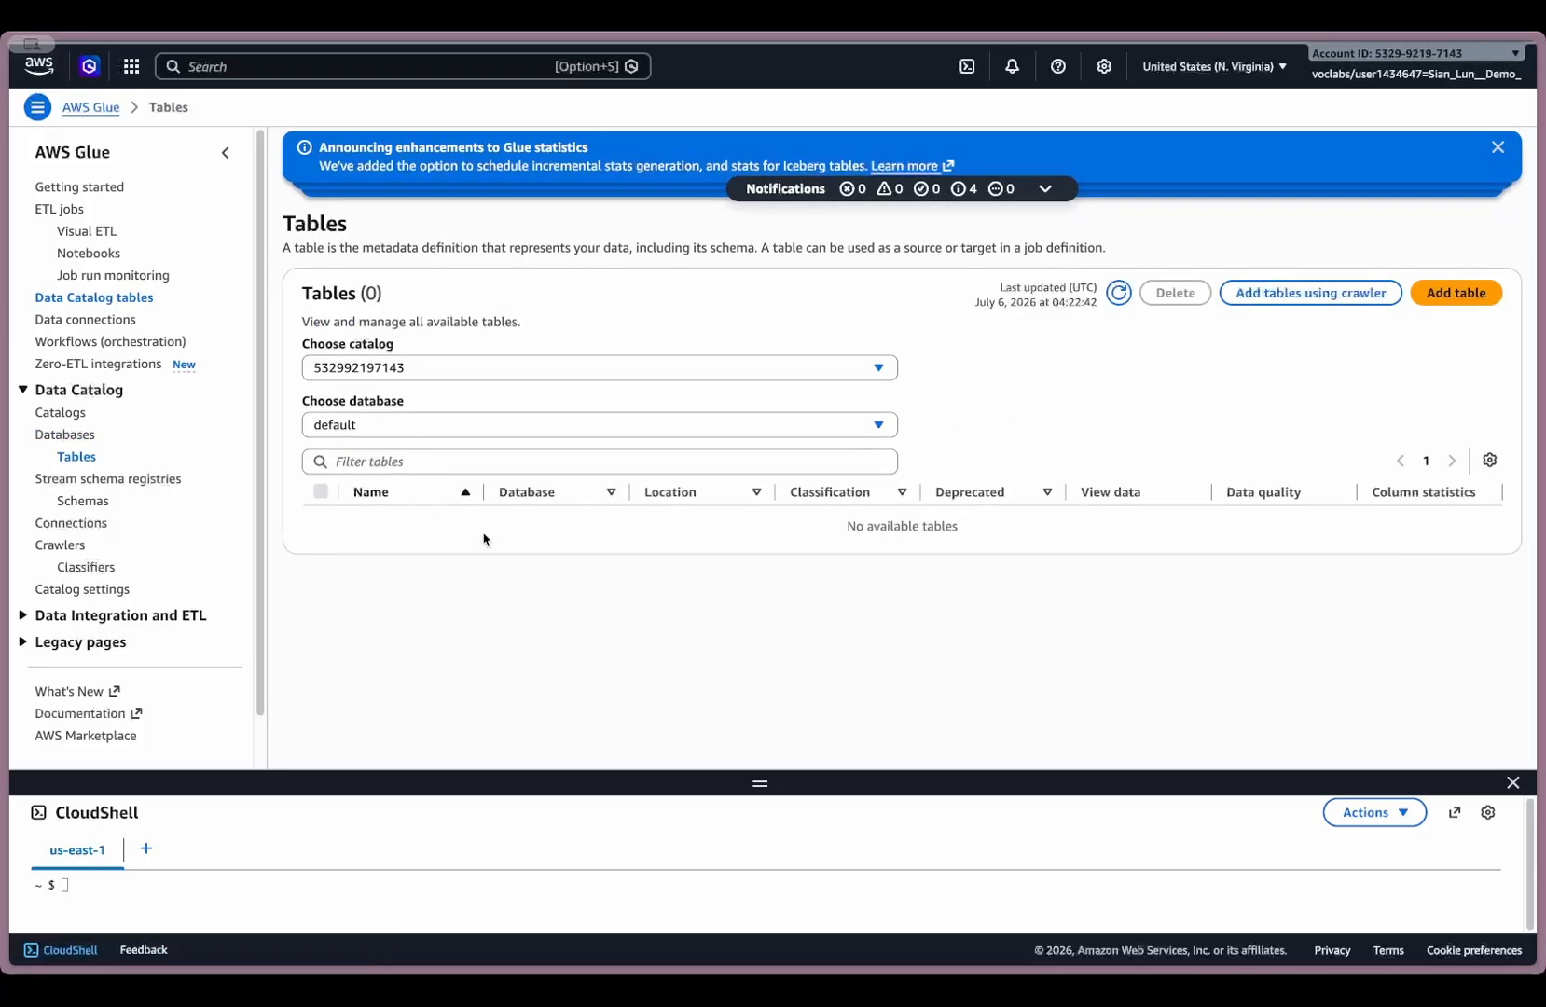
click(426, 429)
click(394, 526)
click(1118, 294)
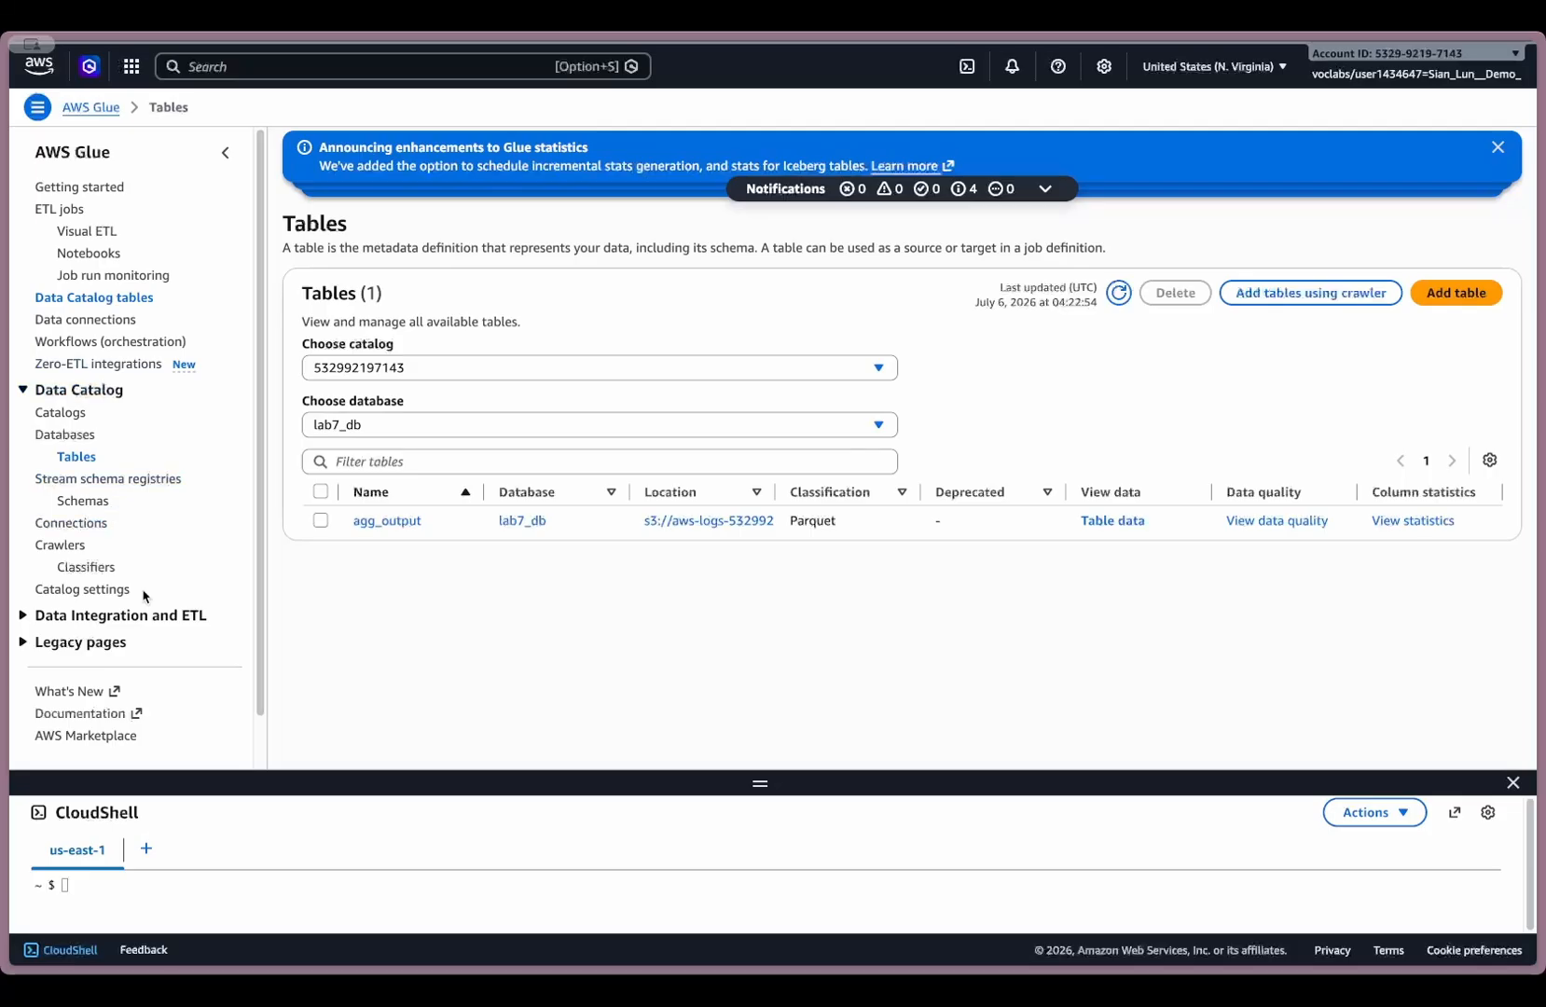
- Check the status and duration of lab6-parquet-crawler's latest run, and return to the Data Catalog tables
click(68, 547)
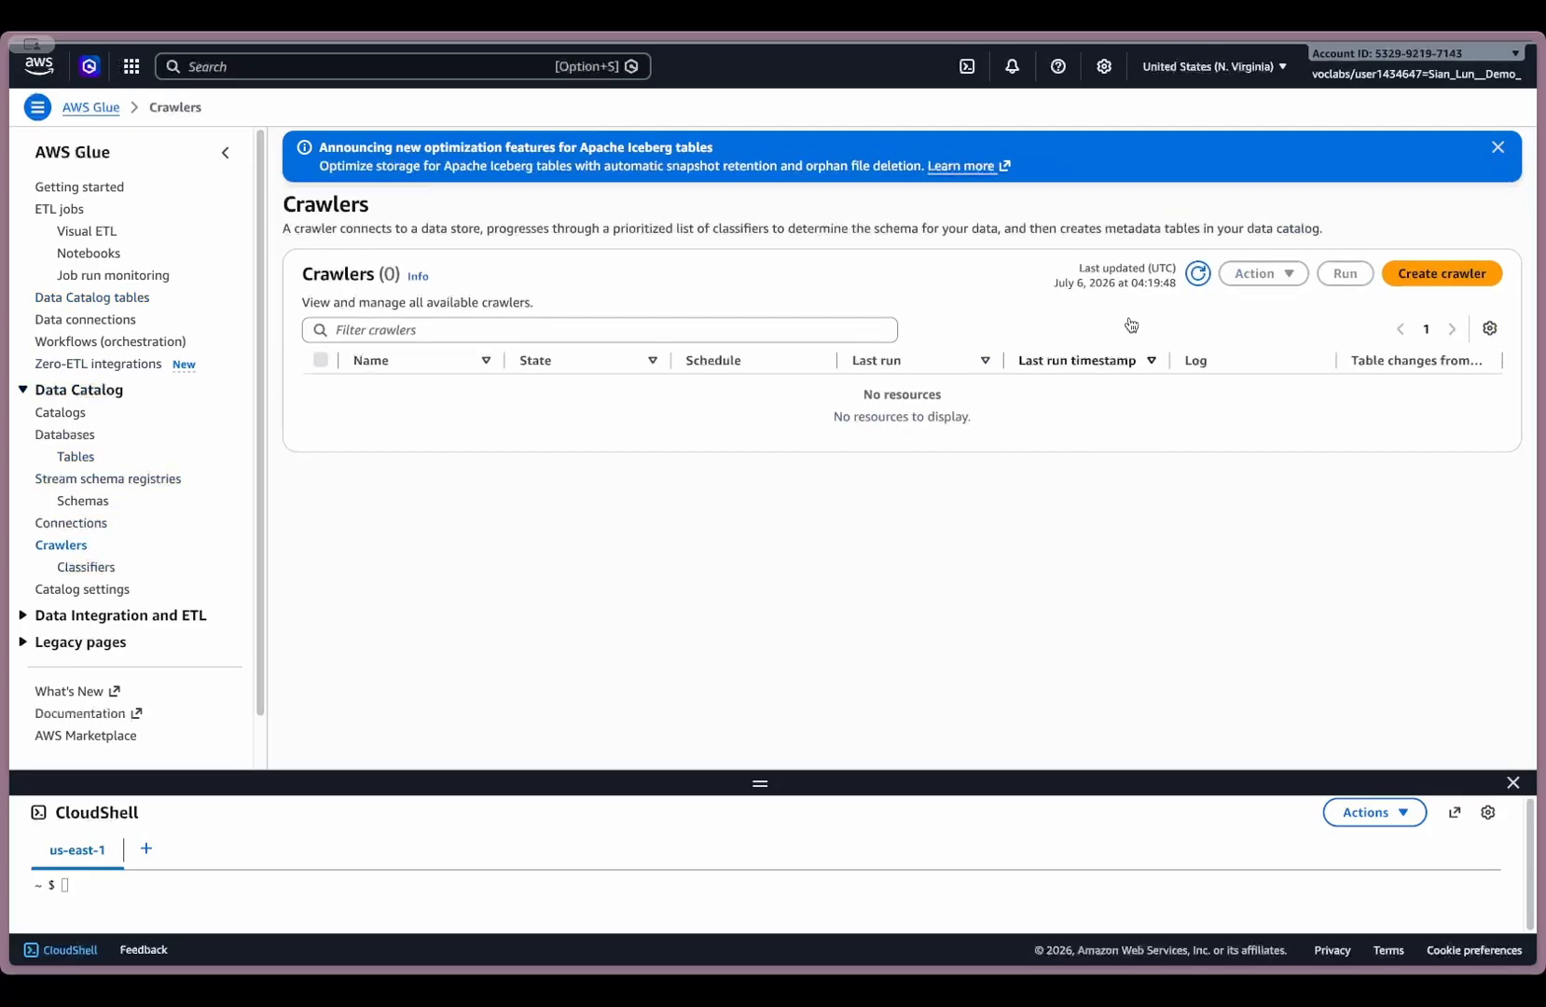
click(1196, 273)
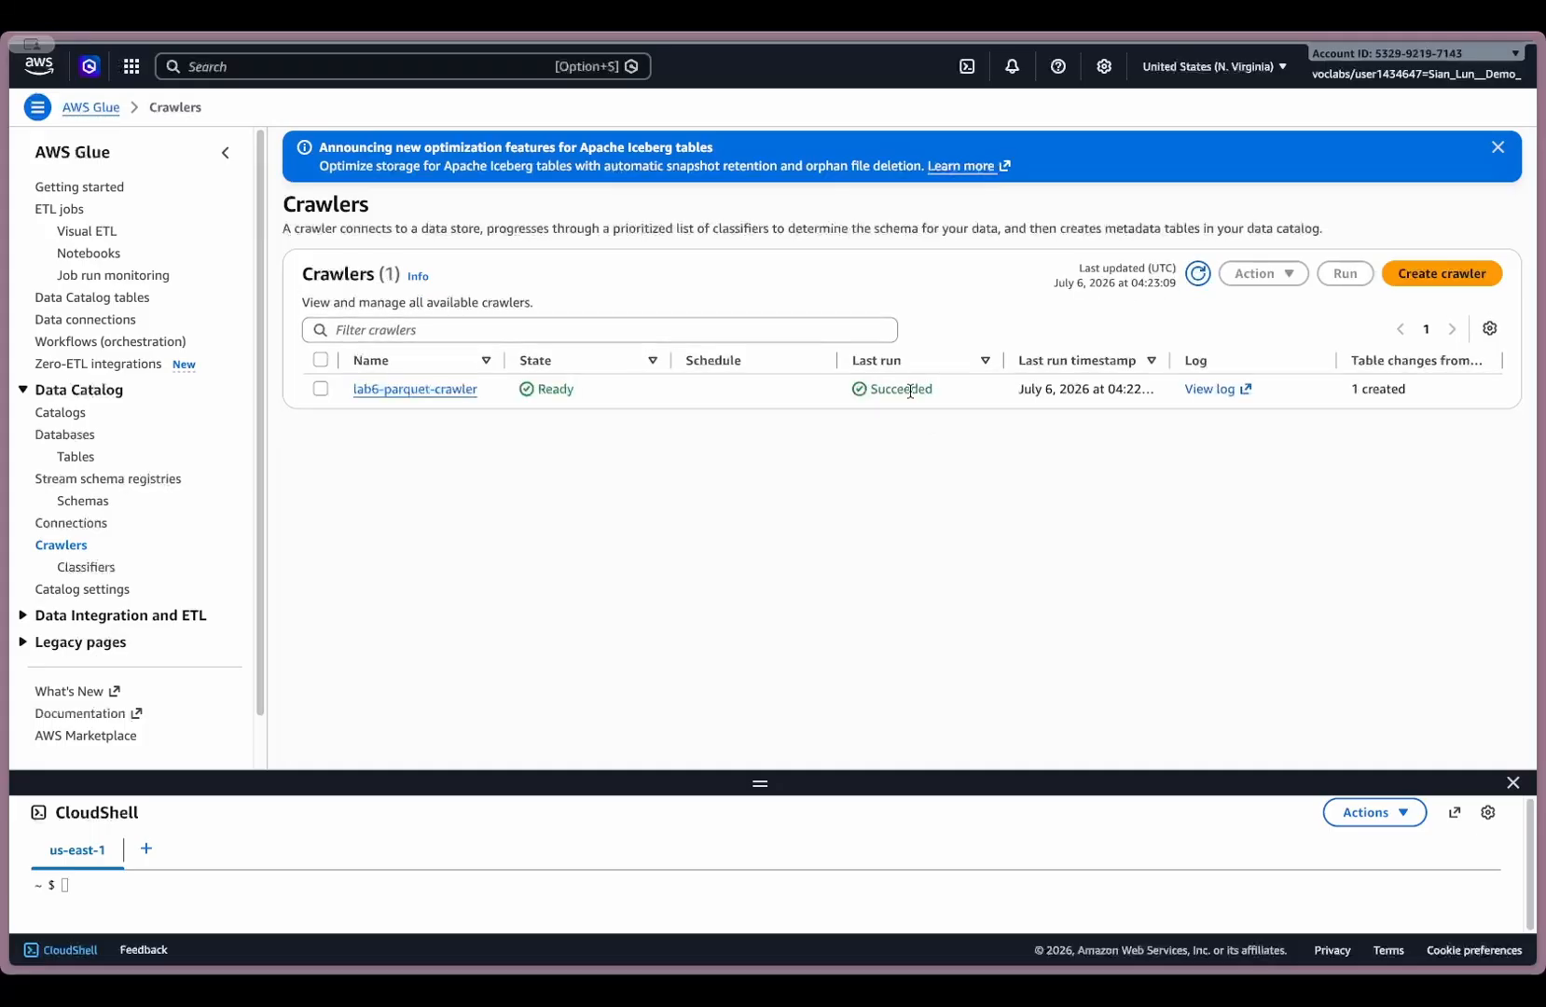
click(415, 389)
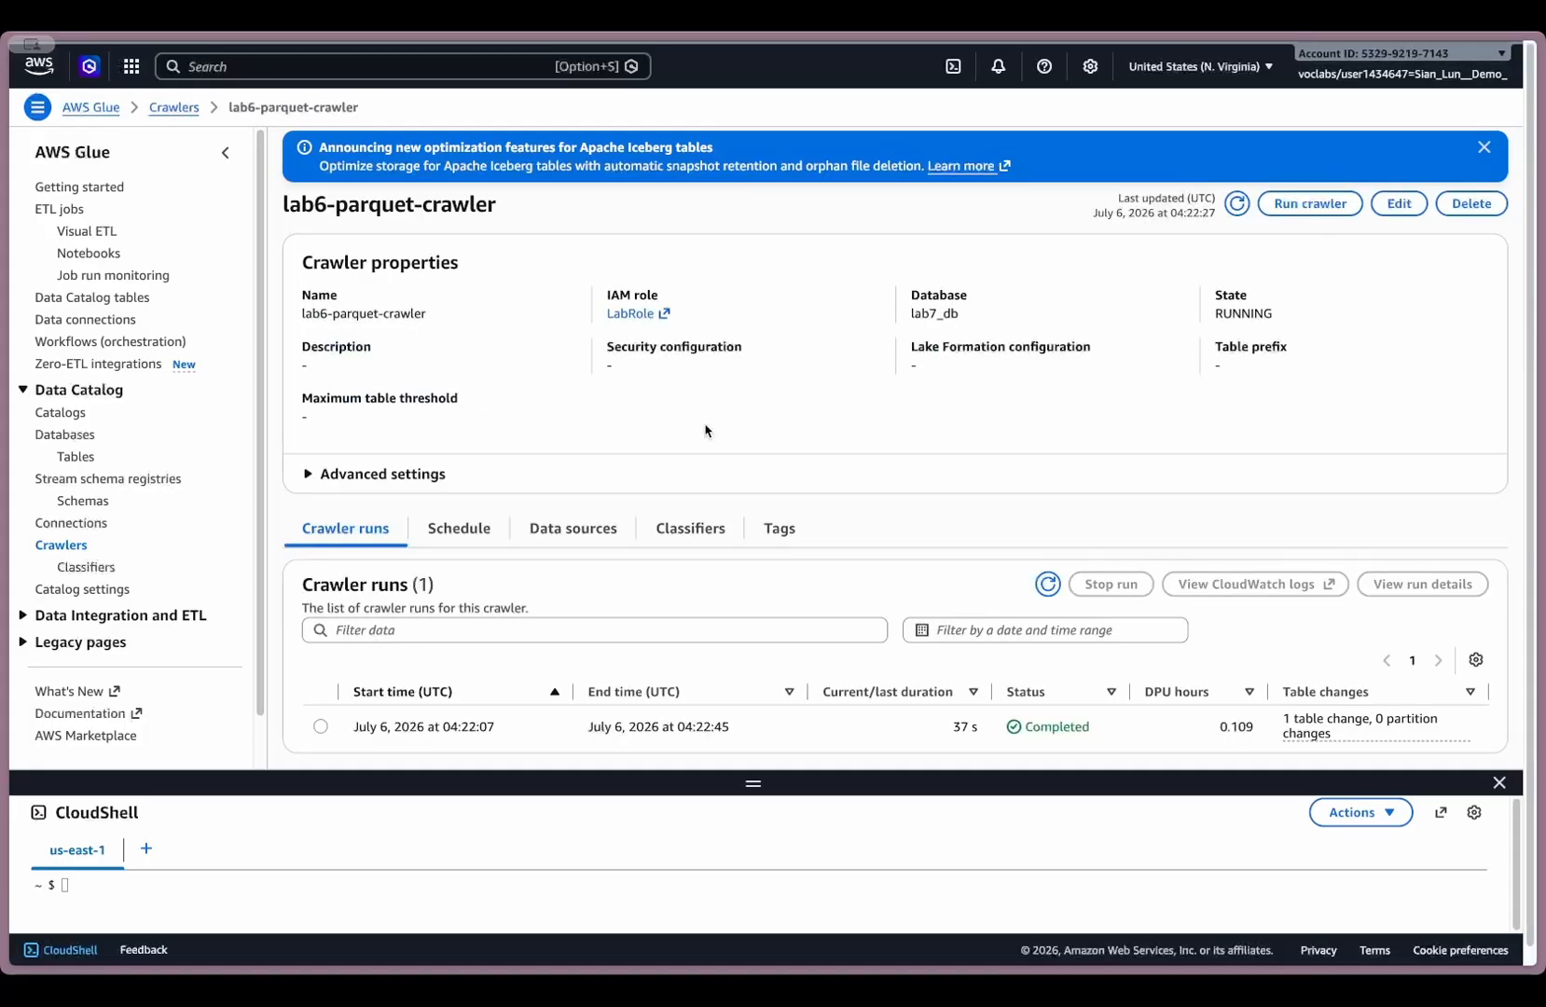
drag(954, 723, 989, 727)
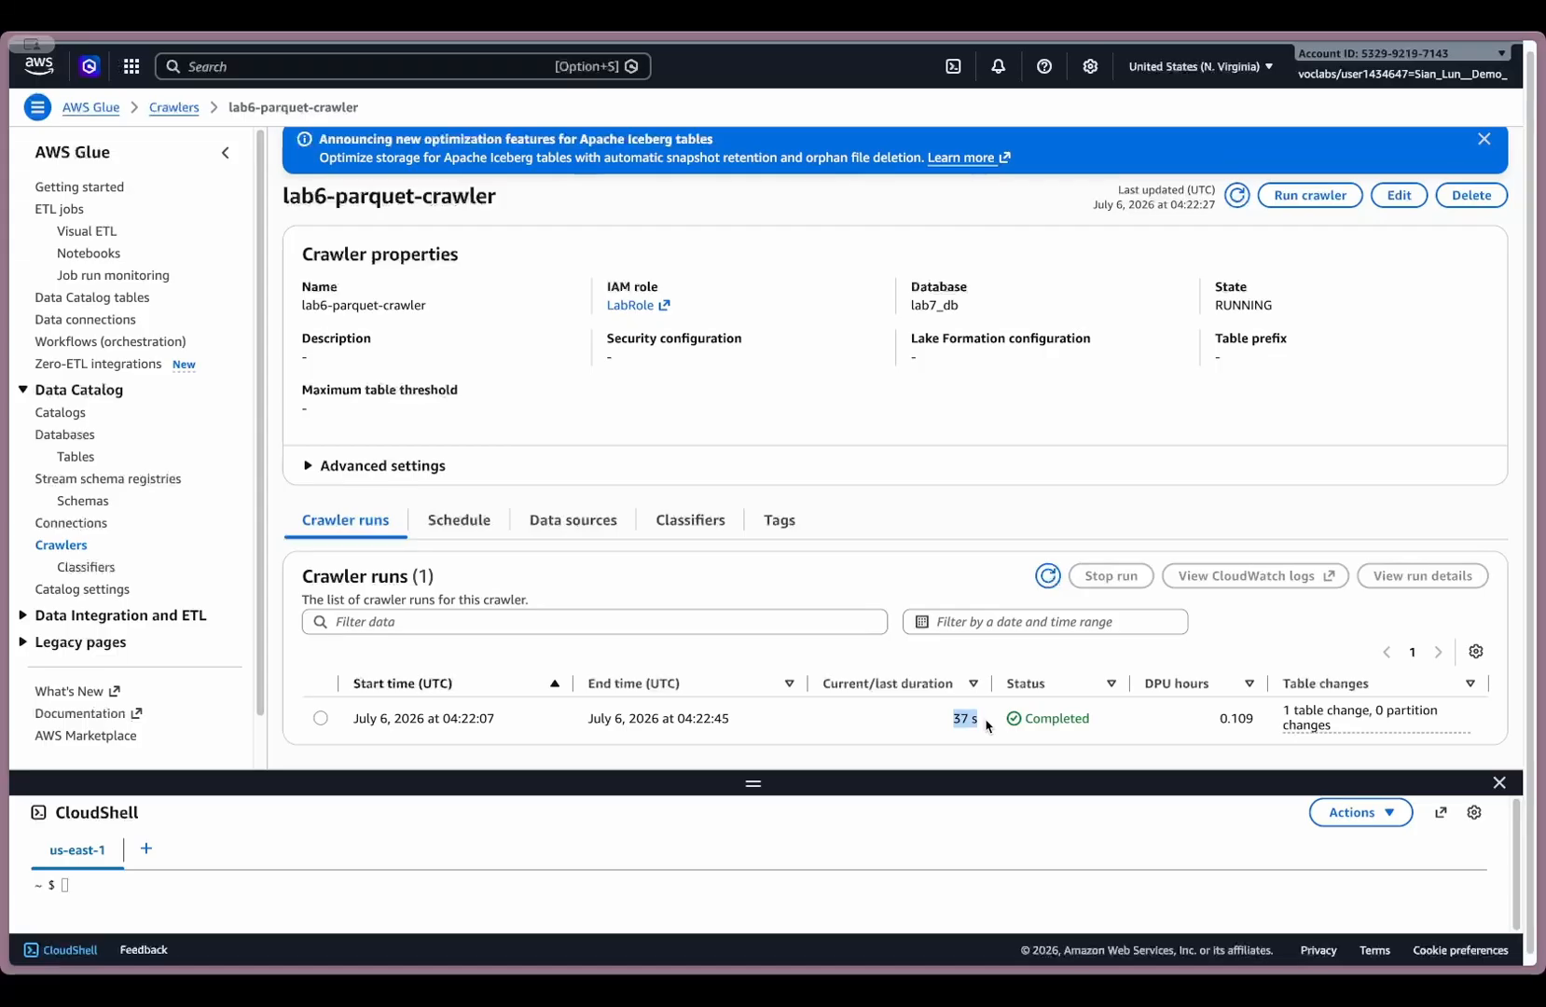
click(970, 723)
click(75, 455)
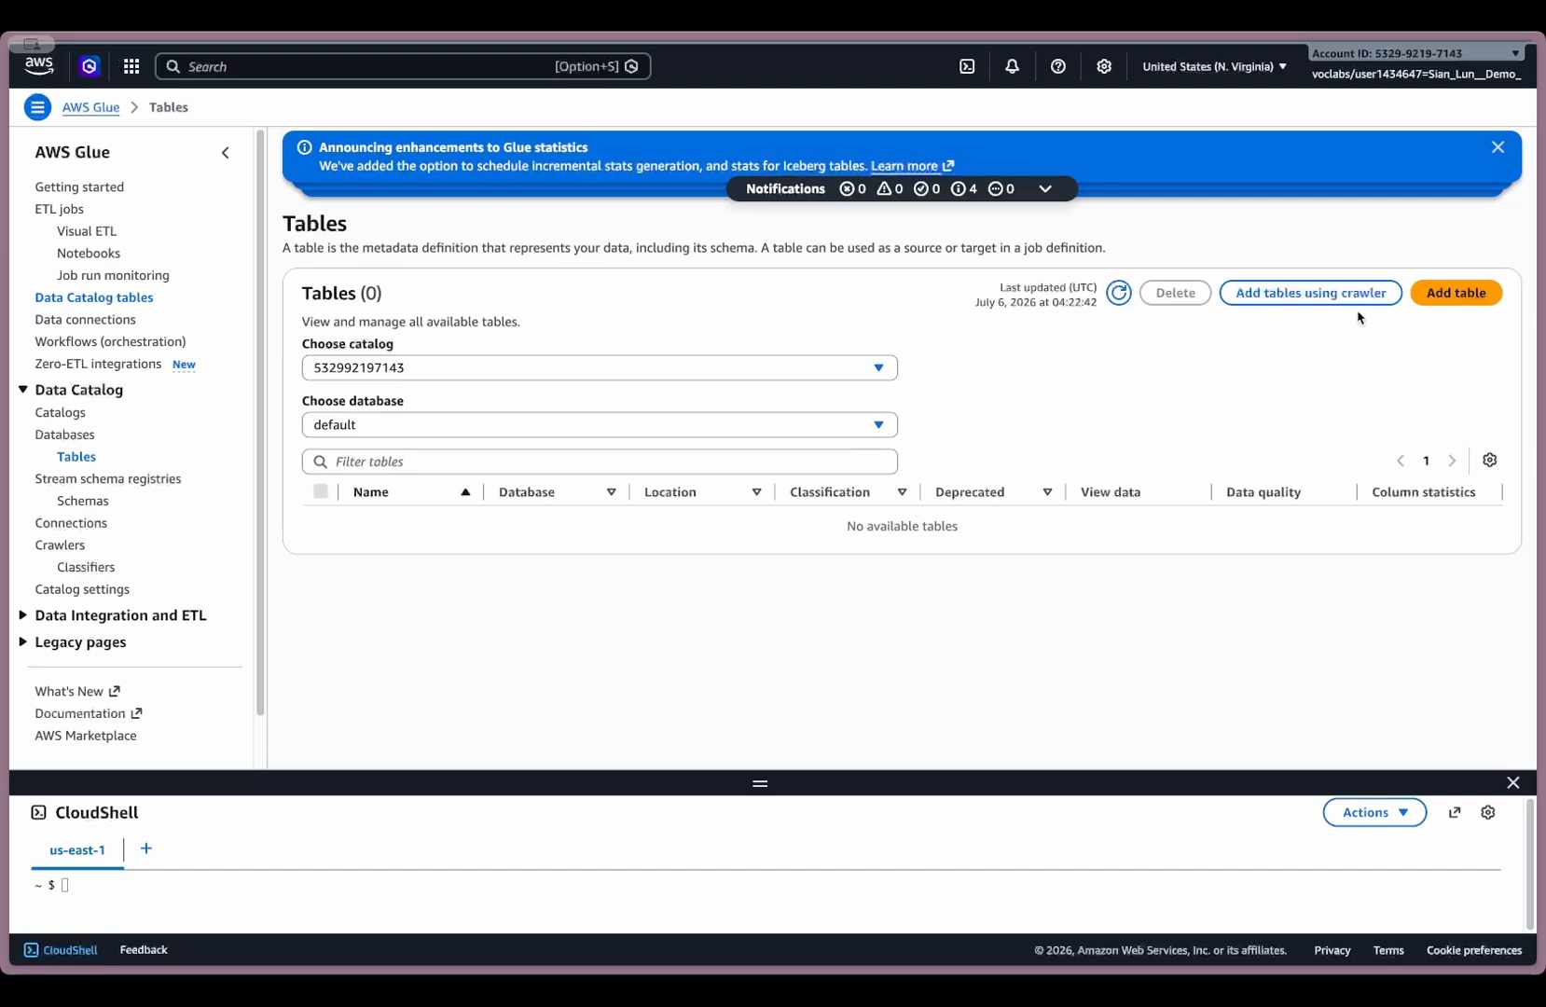
- Switch to the EMR tab of the Lab7-hadoop cluster and clear the CloudShell terminal
mouse_move(8, 285)
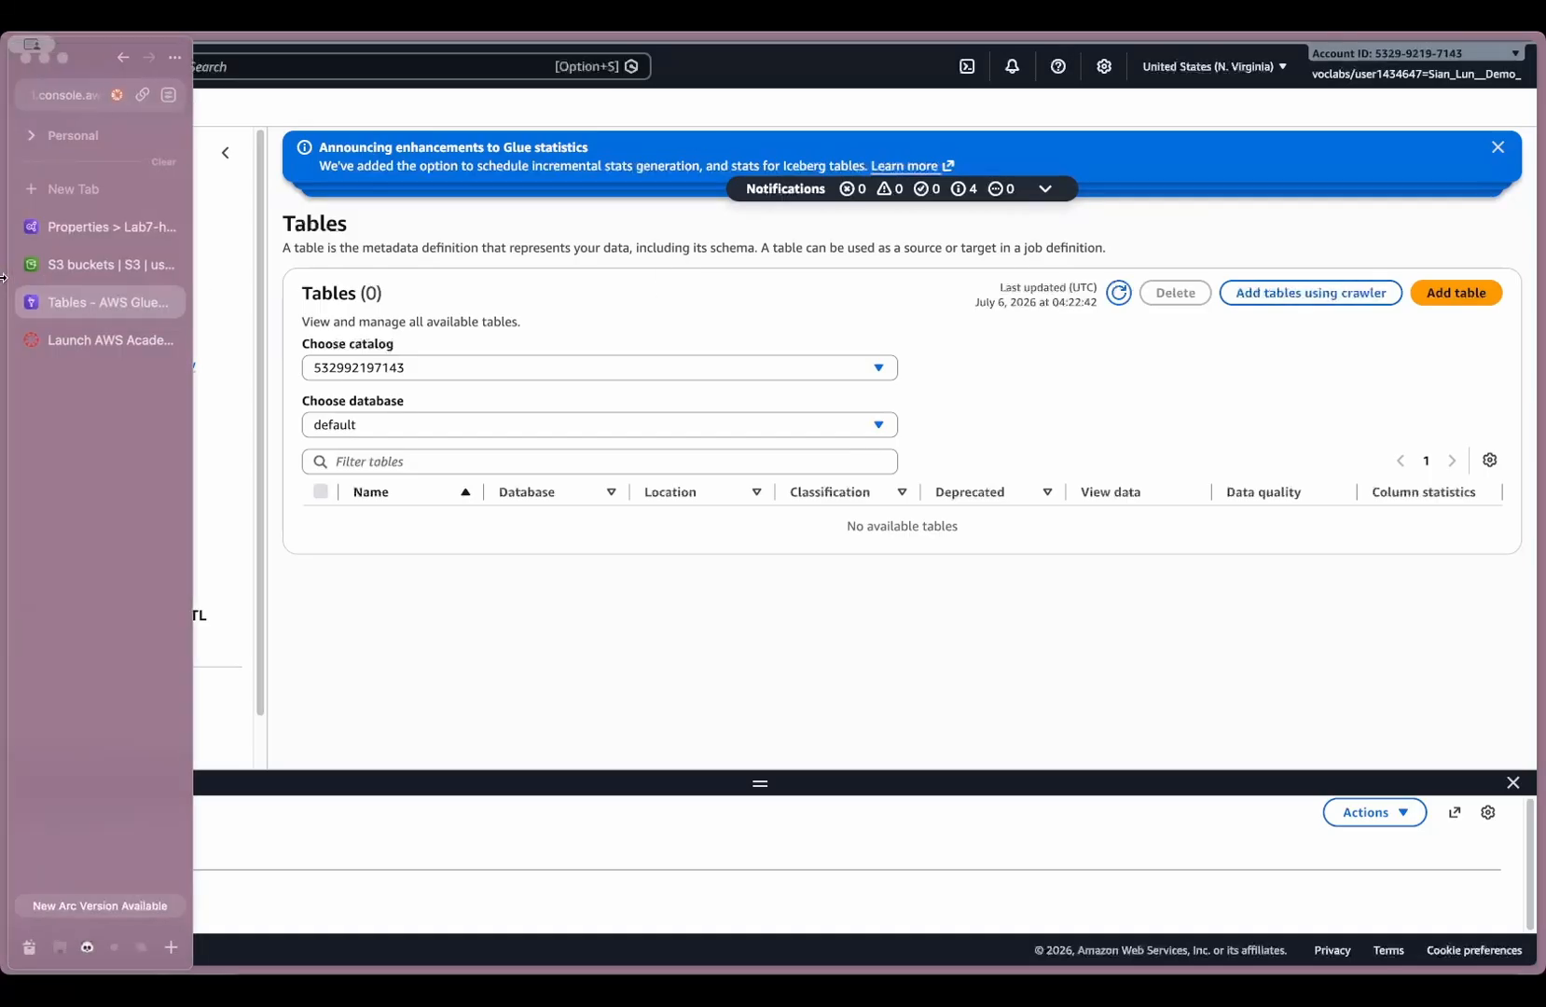
click(86, 236)
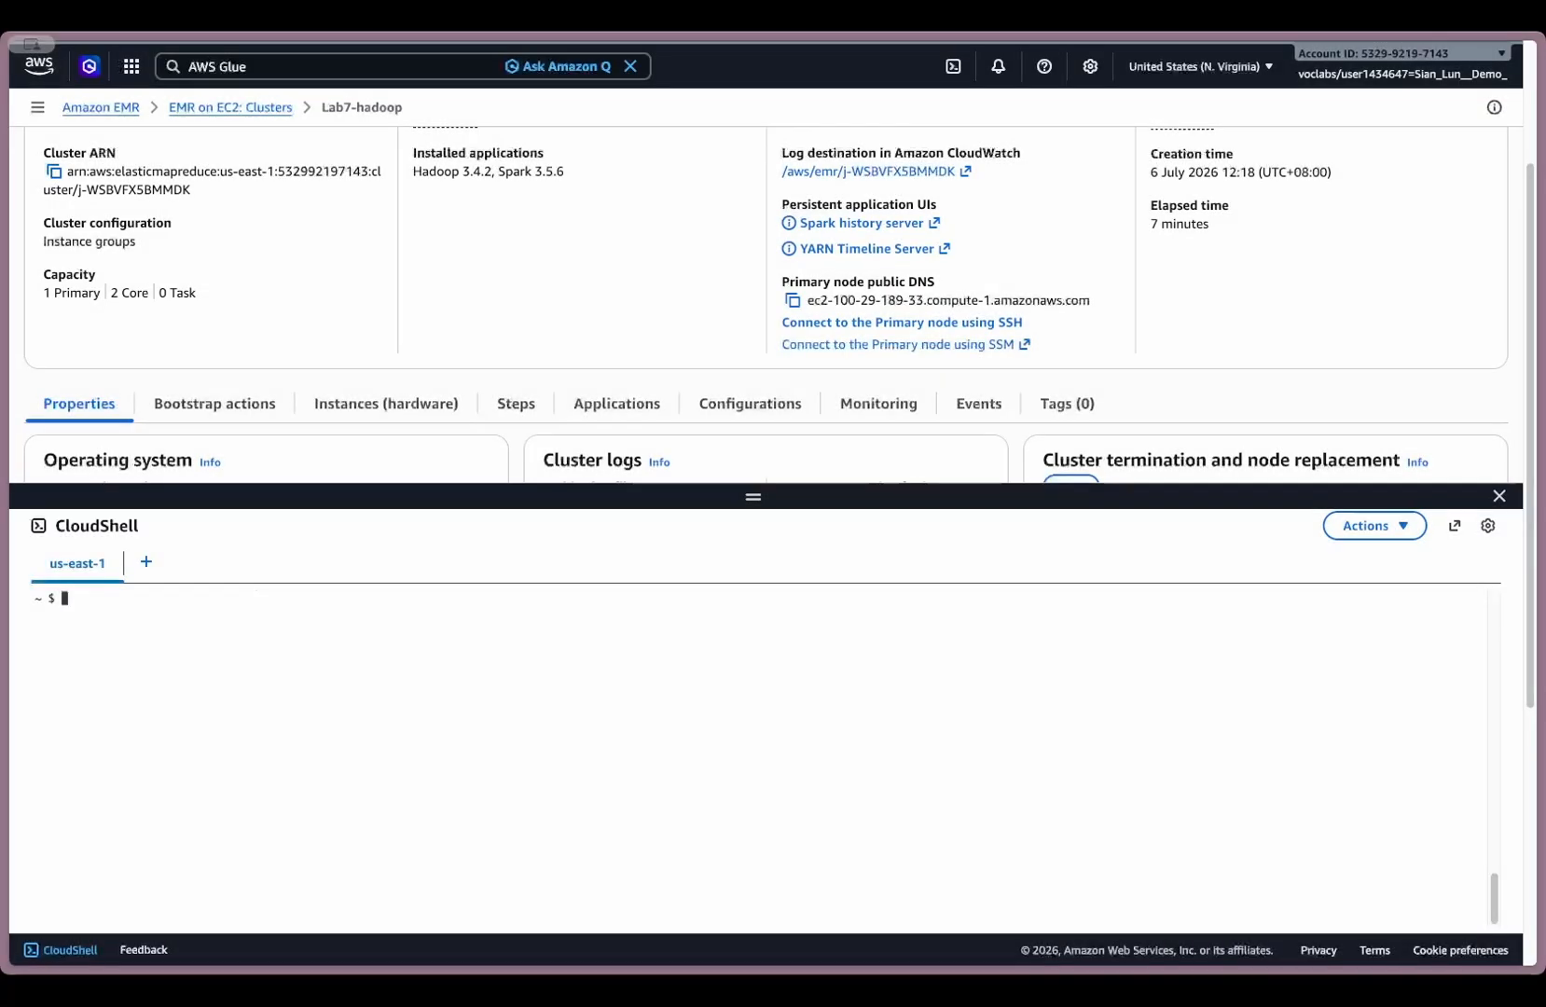
text(clear)
- Recall the previous SSH command that uses ~/.ssh/vockey.pem and strip the host name after hadoop@
key(Up)
key(BackSpace)
key(BackSpace)
key(BackSpace)
key(BackSpace)
key(BackSpace)
key(BackSpace)
key(BackSpace)
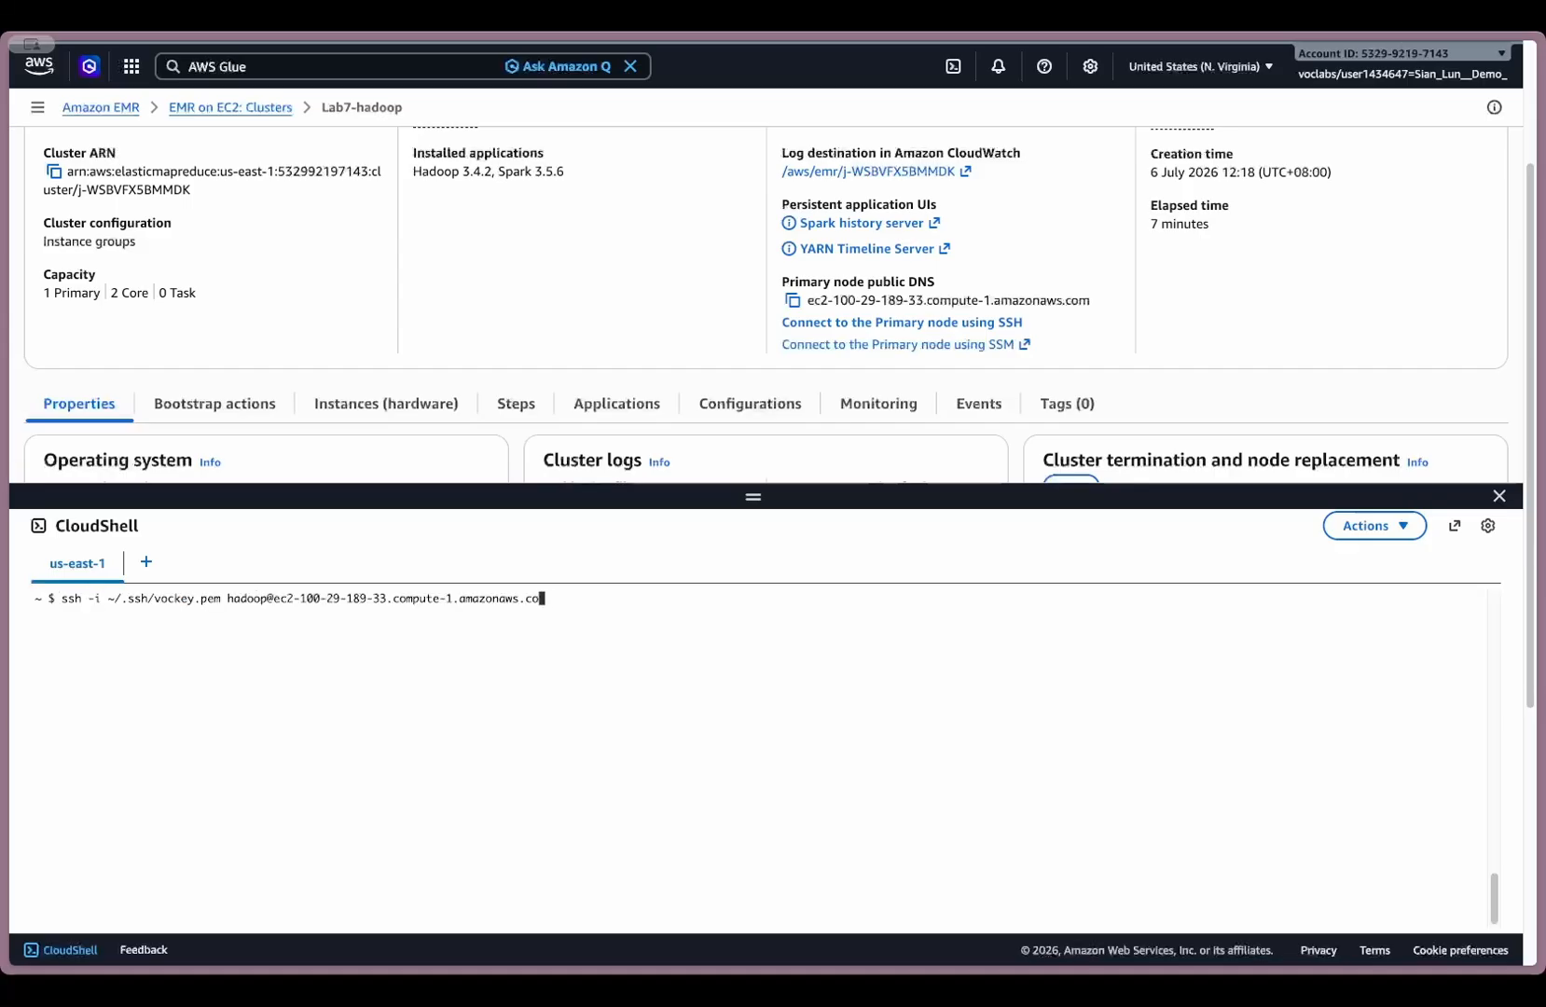
key(BackSpace)
key(BackSpace)
key(BackSpace)
key(BackSpace)
key(BackSpace)
key(BackSpace)
key(BackSpace)
key(BackSpace)
key(BackSpace)
key(BackSpace)
key(BackSpace)
key(BackSpace)
key(BackSpace)
key(BackSpace)
key(BackSpace)
key(BackSpace)
key(BackSpace)
key(BackSpace)
key(BackSpace)
key(BackSpace)
key(BackSpace)
key(BackSpace)
key(BackSpace)
key(BackSpace)
key(BackSpace)
key(BackSpace)
key(BackSpace)
key(BackSpace)
key(BackSpace)
key(BackSpace)
key(BackSpace)
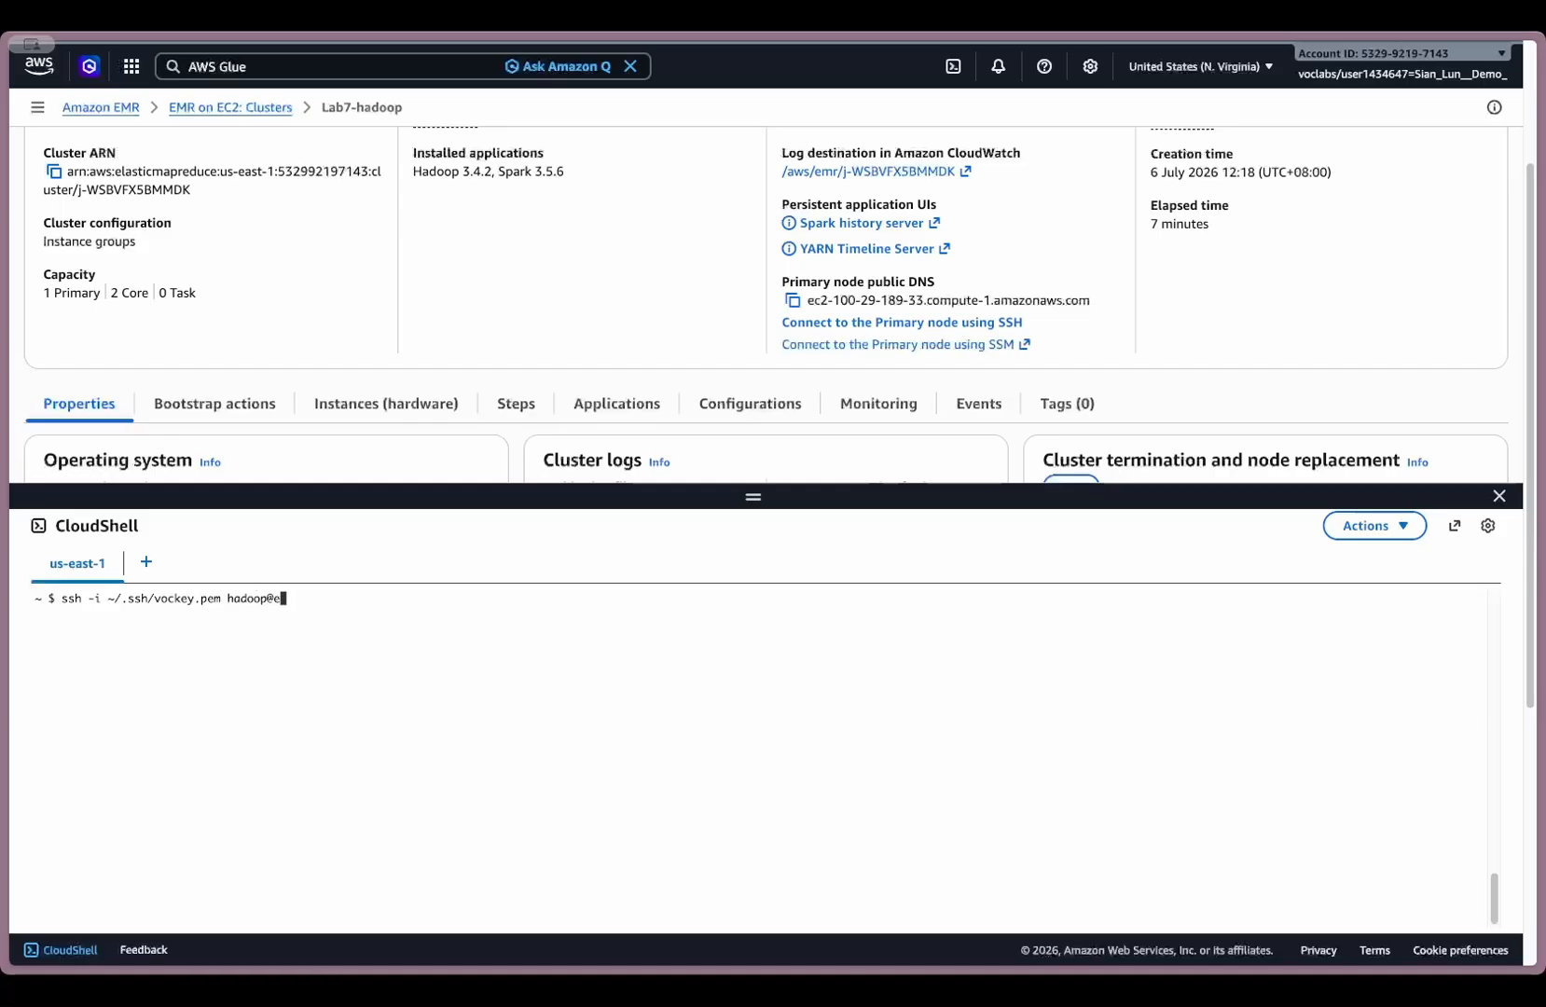
text(@)
- Complete the SSH command with the Lab7-hadoop primary node's public DNS and connect to the node
click(888, 295)
click(795, 299)
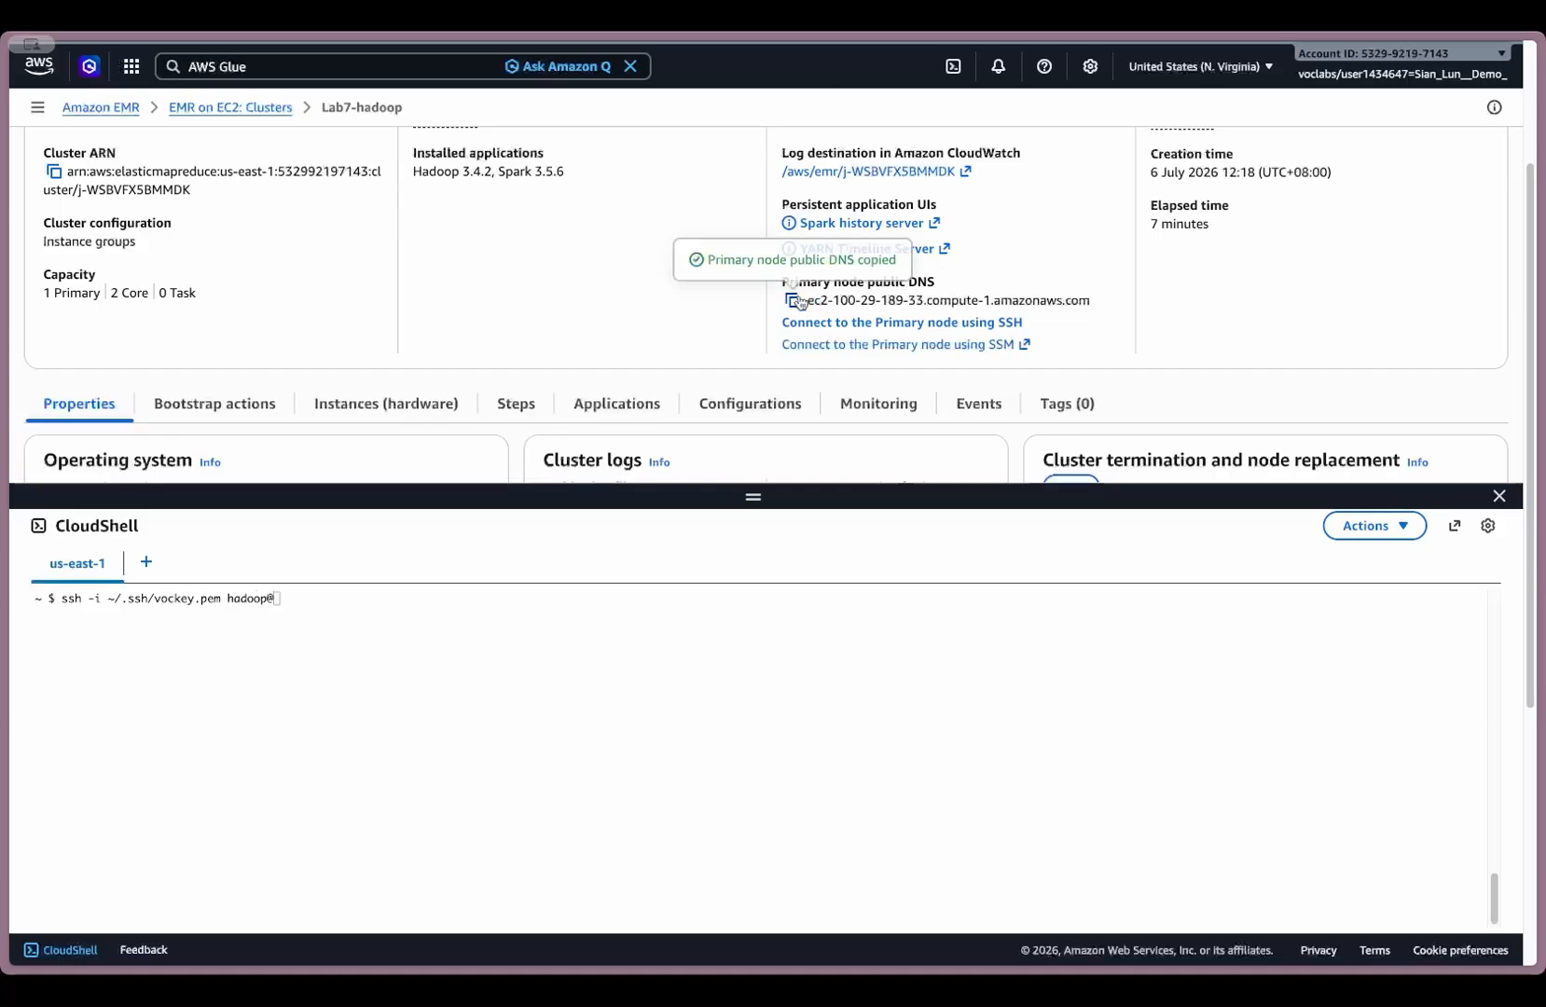
click(575, 622)
key(ctrl+v)
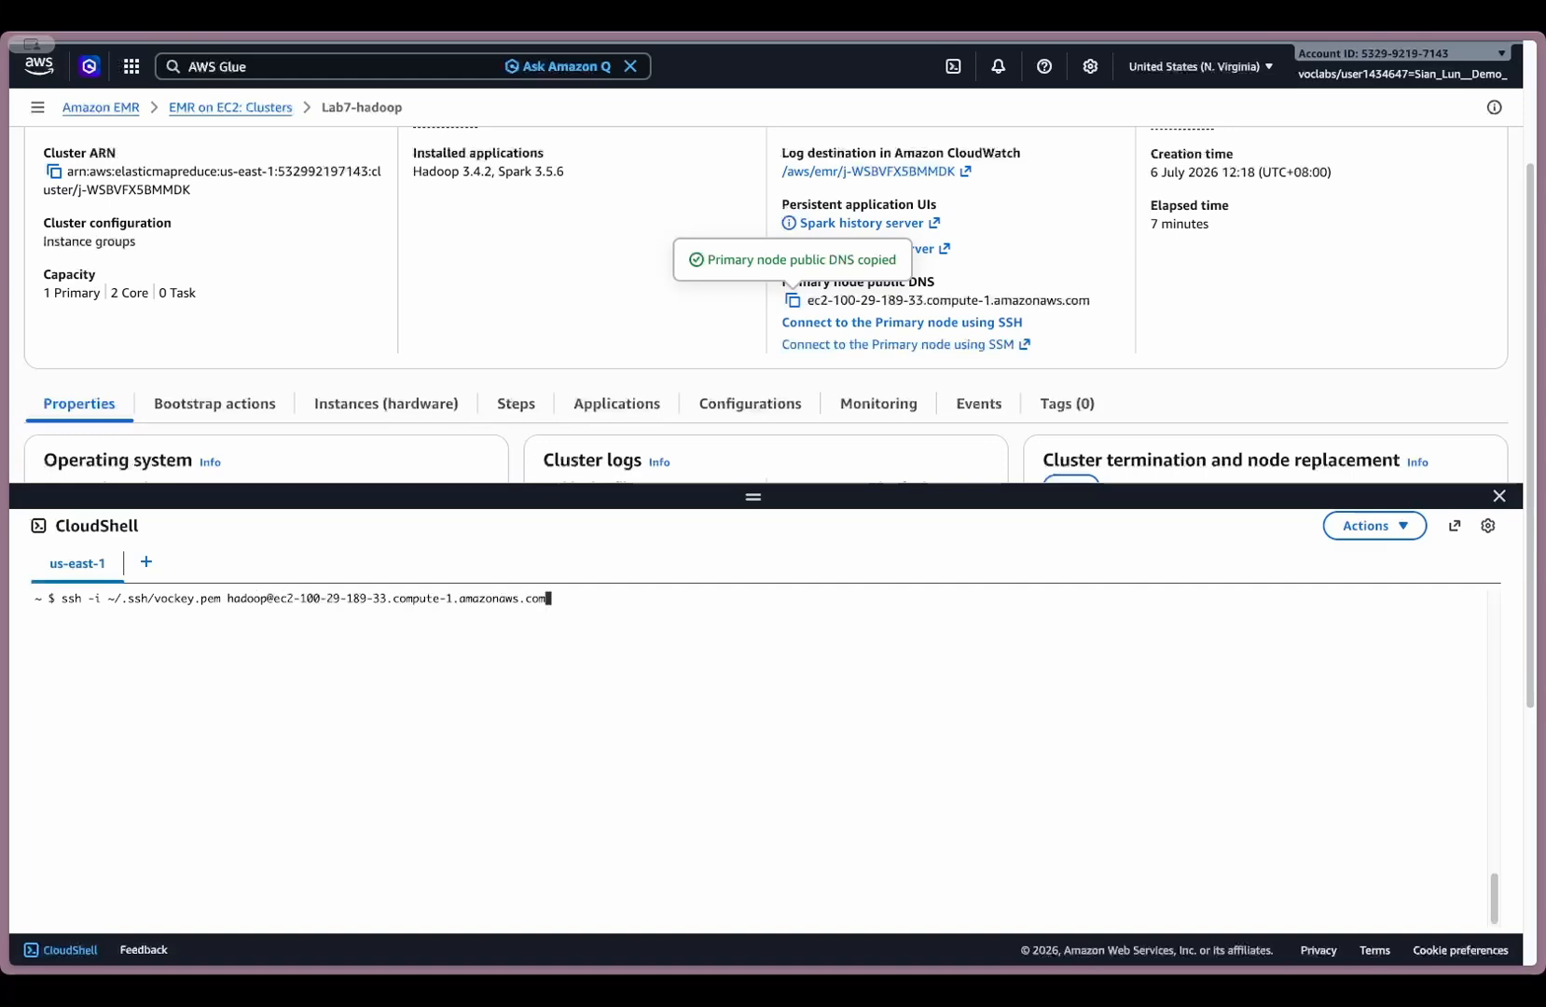
key(Return)
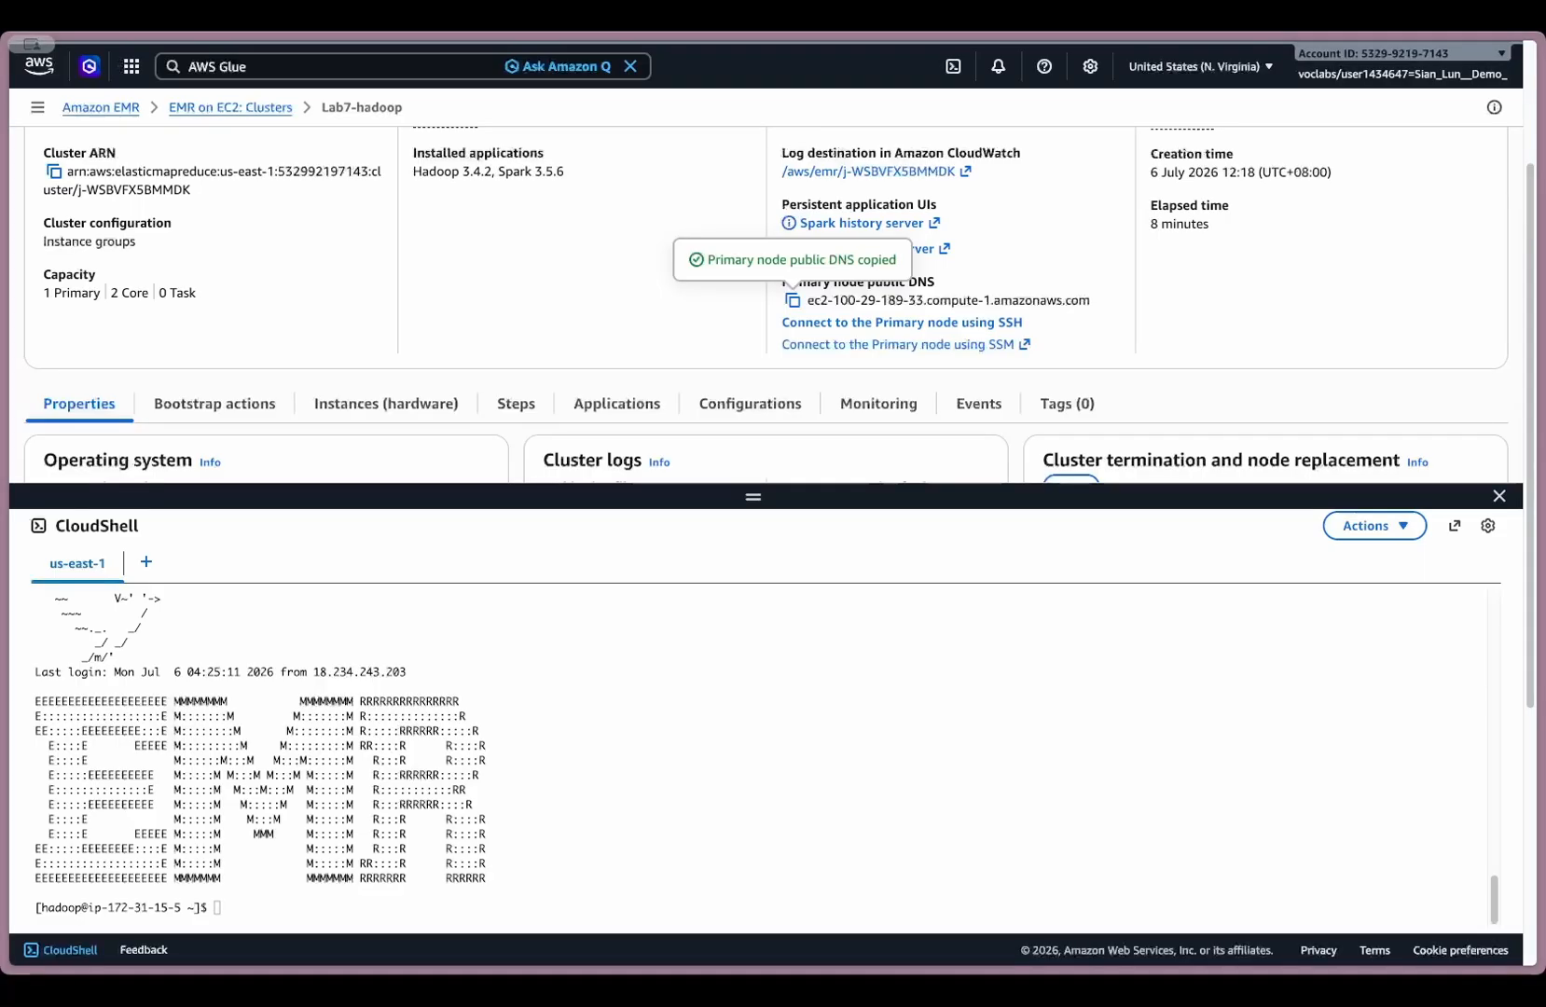
- Try to start pyspark on master yarn with the multi-line command that sets spark.hadoop.hive.metastore.client.factory.class to com.amazonaws.glue.catalog.metastore.AWSGlueDataCatalogHiveClientFactory
click(657, 881)
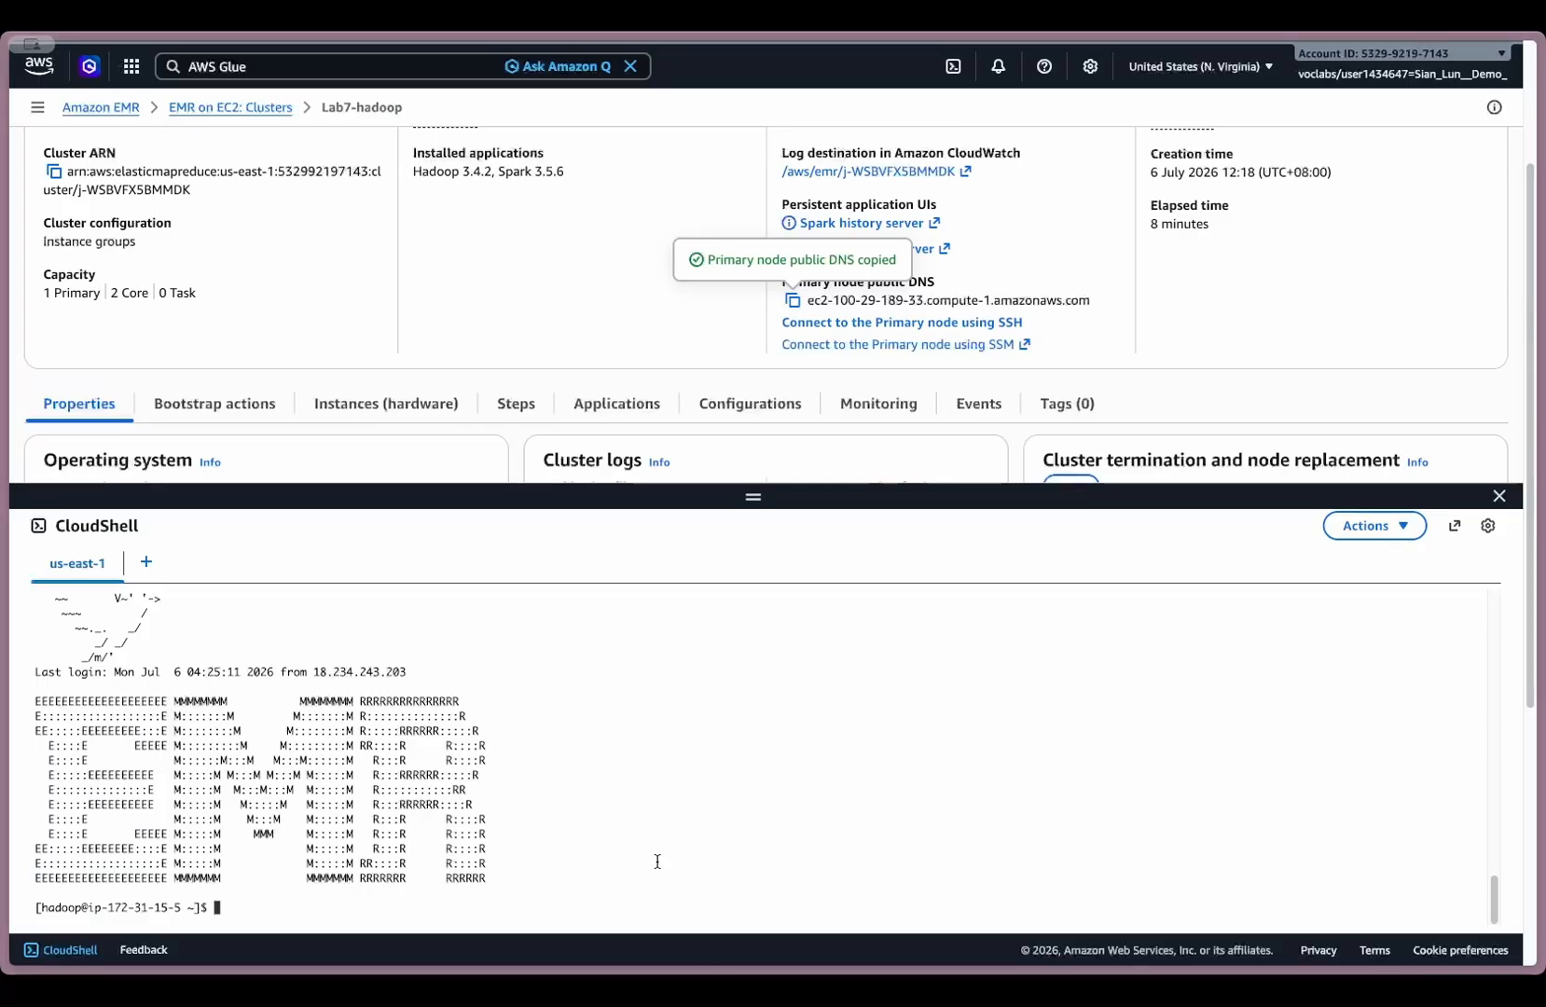
key(ctrl+v)
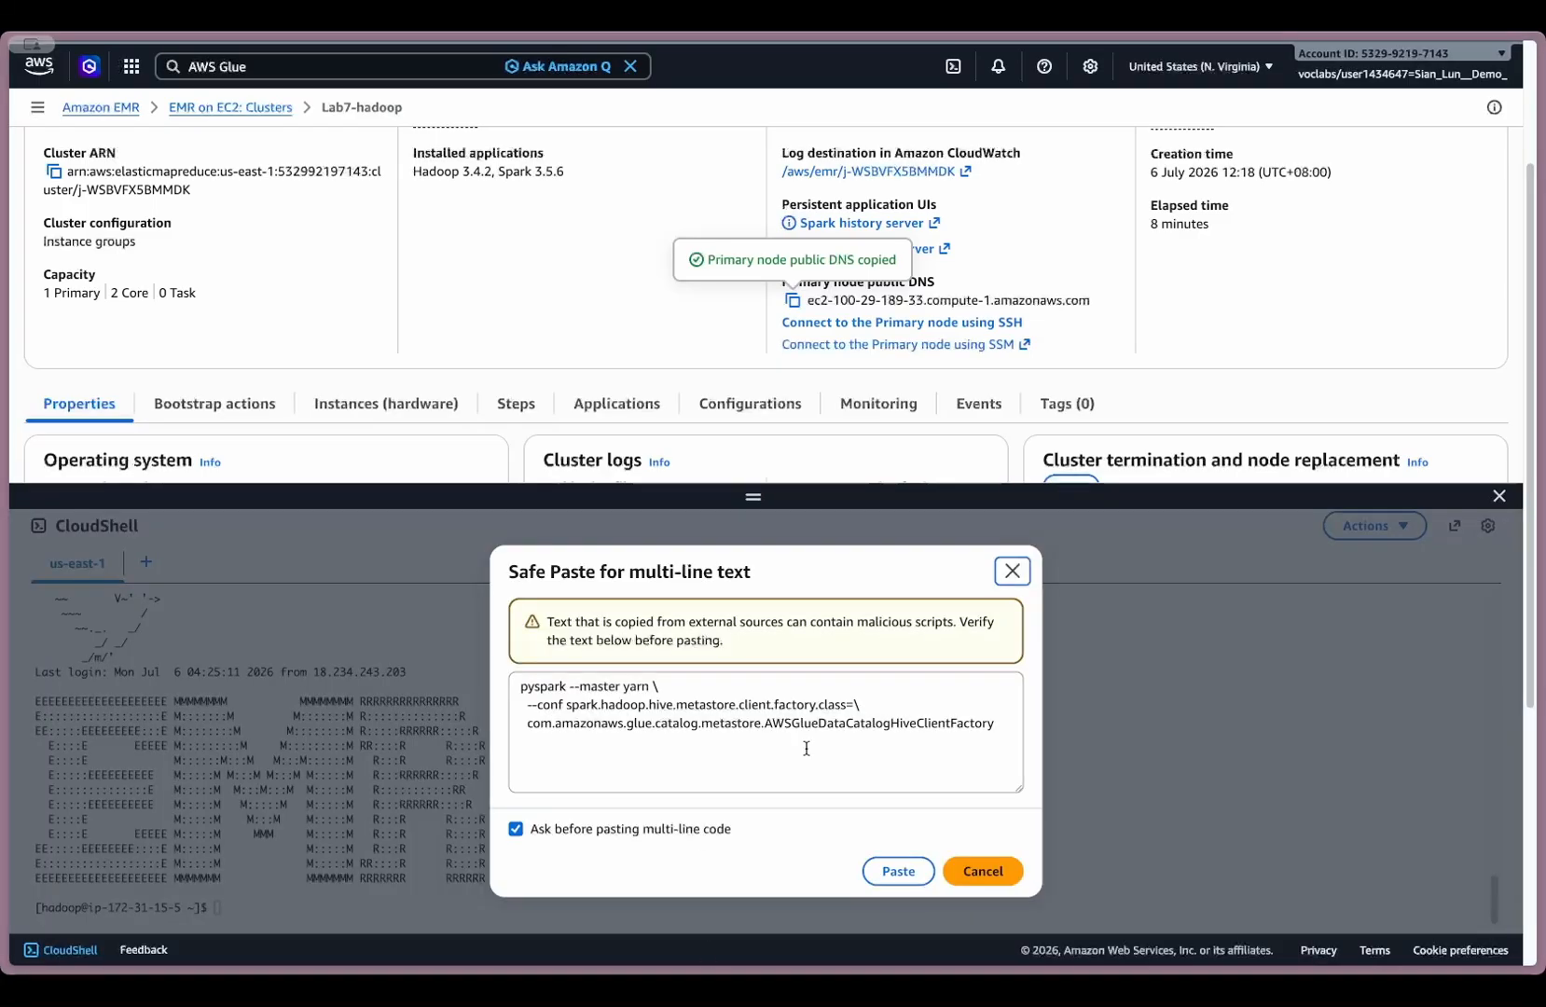
click(748, 741)
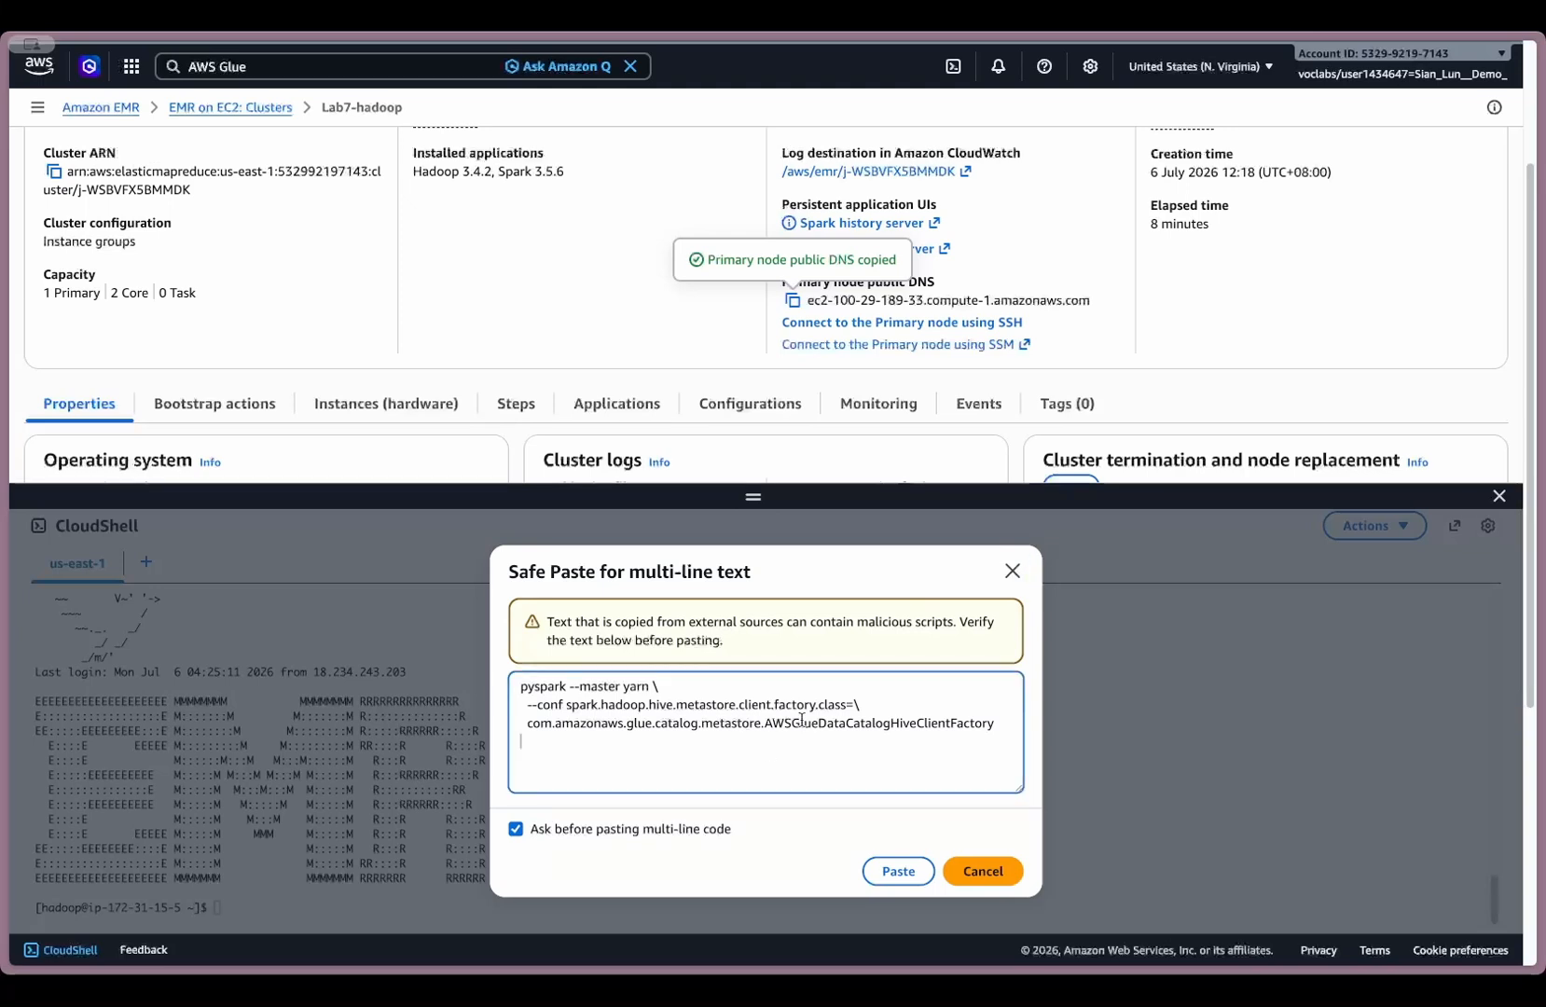
click(868, 705)
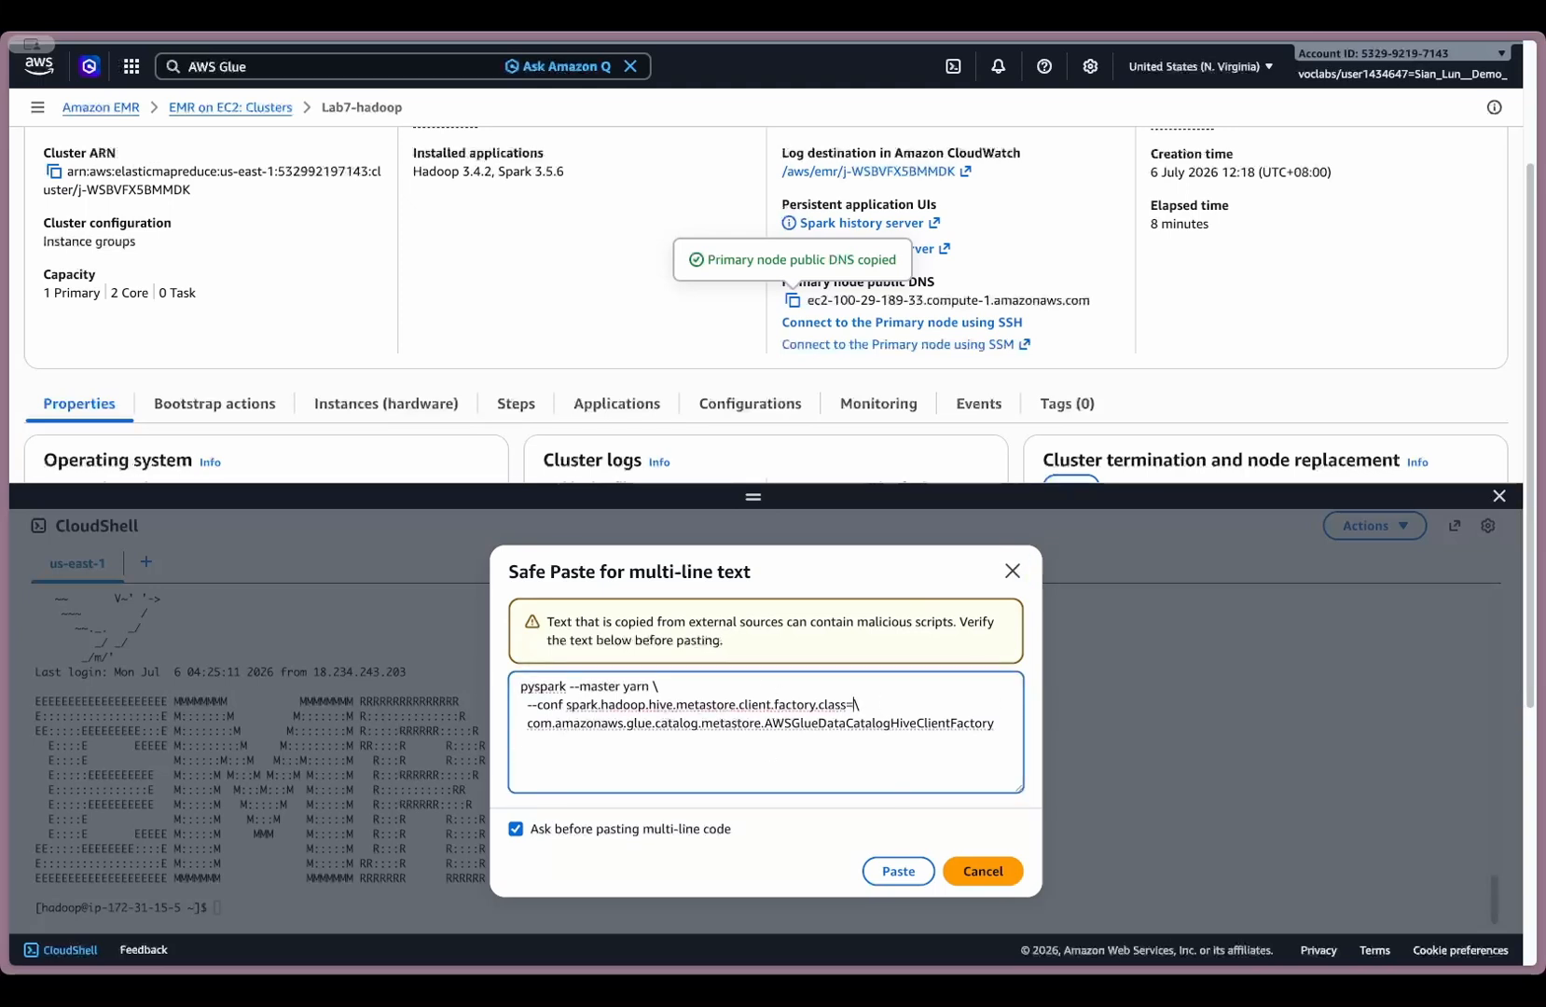
key(Right)
key(Right)
key(Right)
key(Right)
key(Right)
key(Right)
key(Right)
key(Right)
key(Right)
key(shift+End)
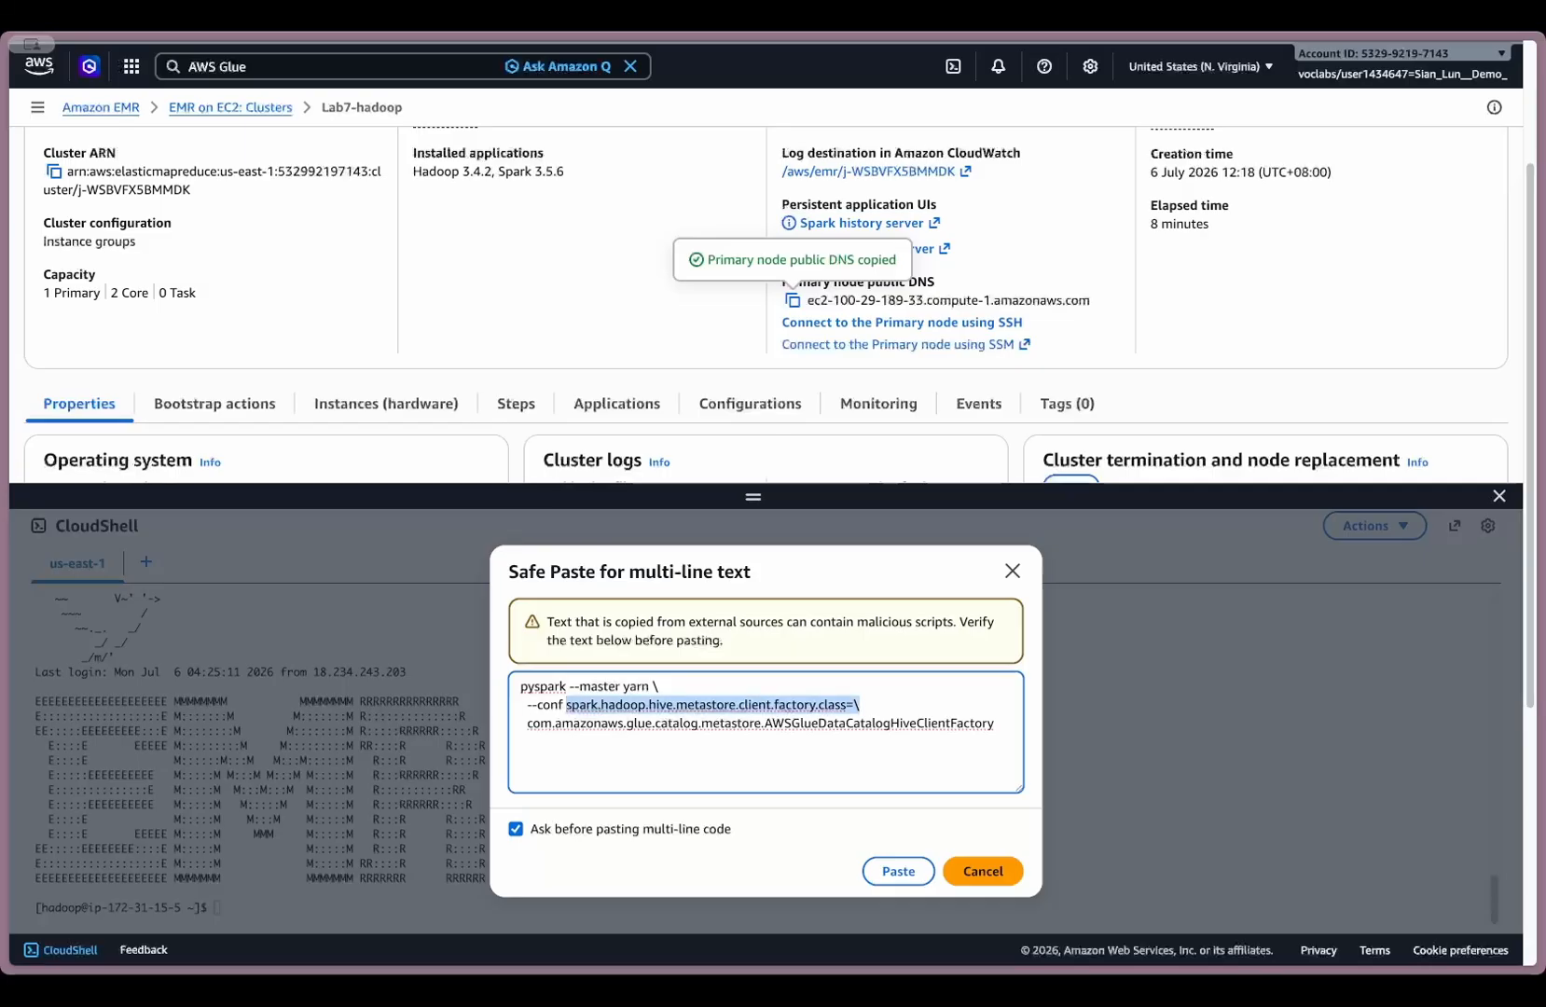
key(Right)
key(Left)
key(Left)
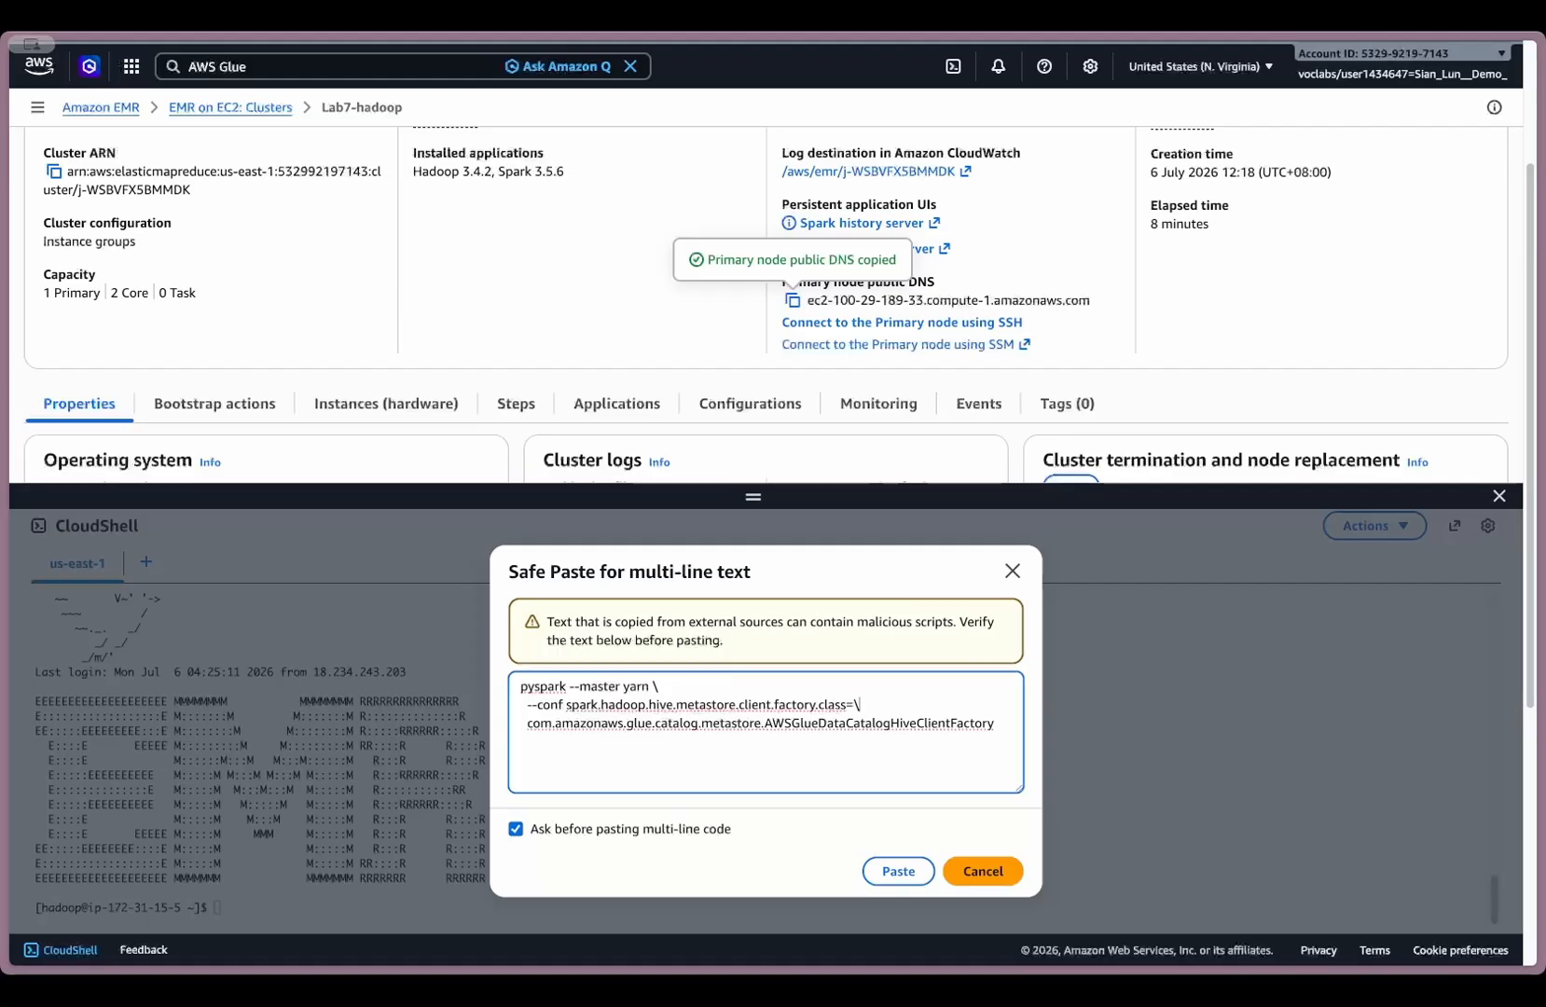
key(Right)
key(Right)
key(Right)
click(898, 871)
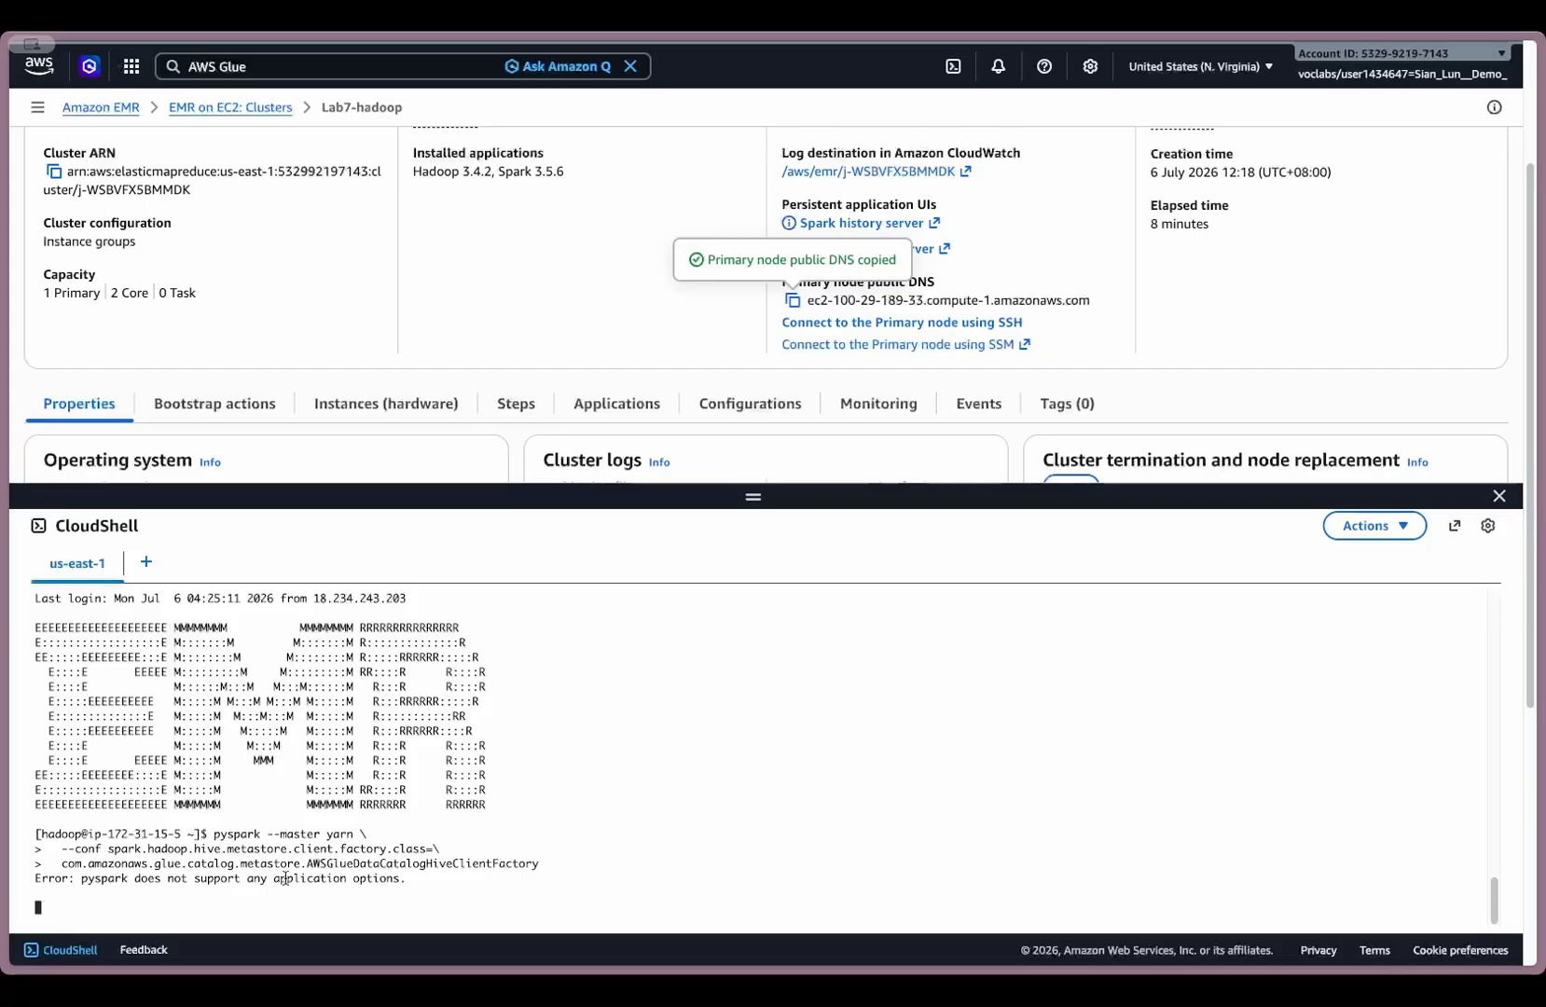
- Examine the terminal output of the pyspark command, including its error and usage options
scroll(359, 855, up, 15)
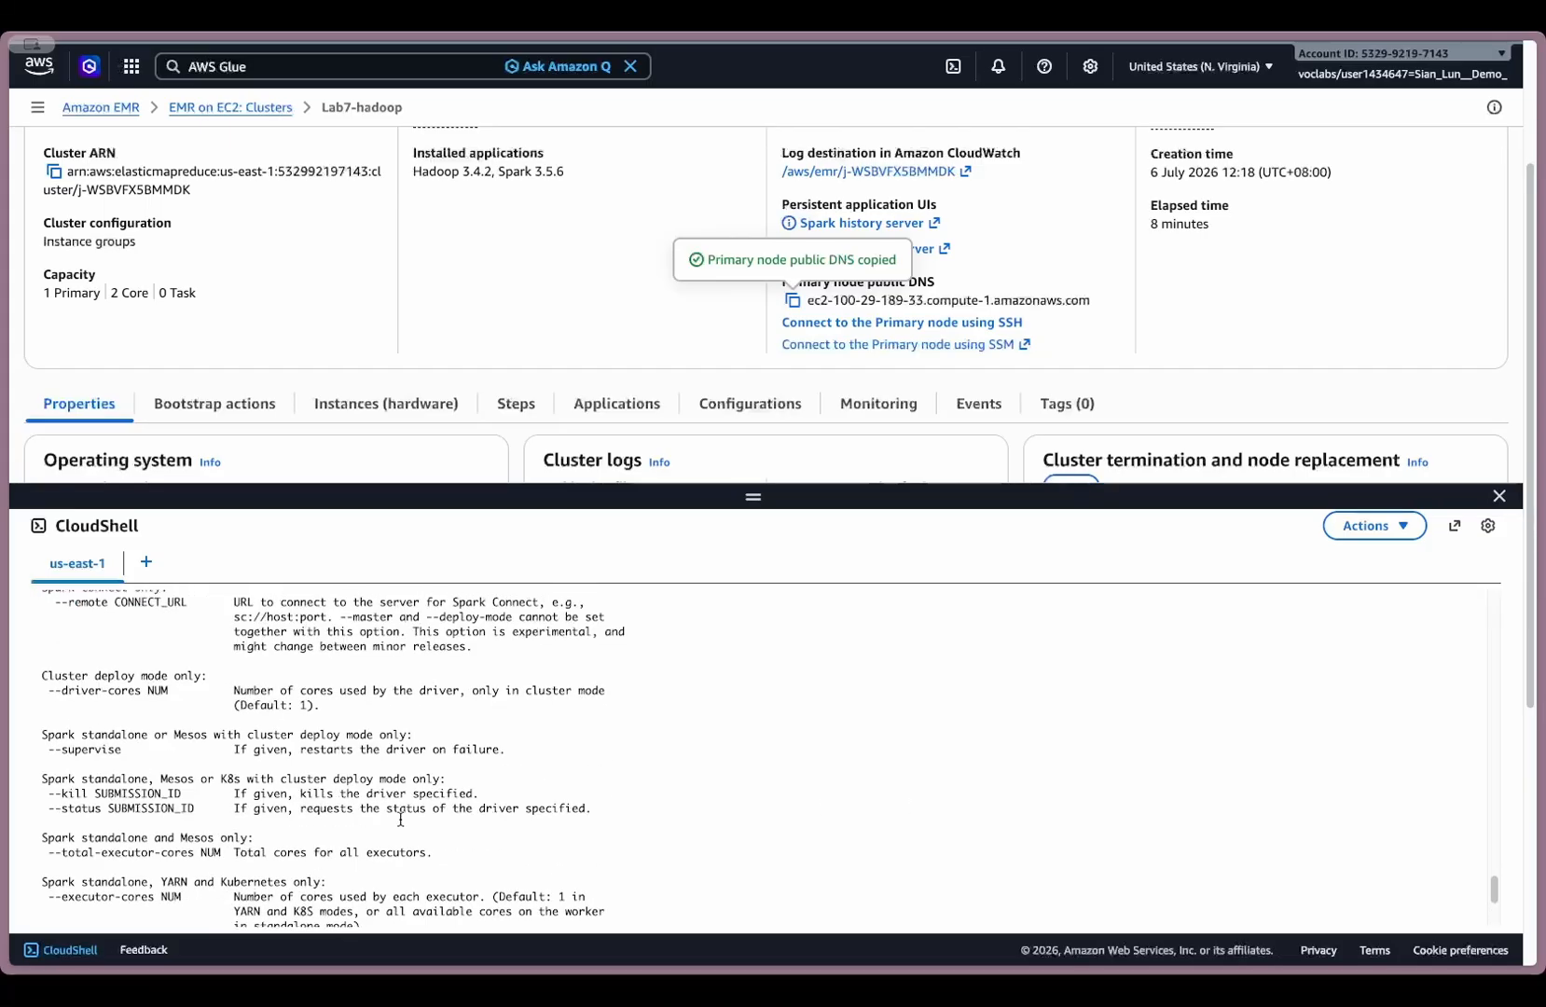
scroll(401, 819, up, 5)
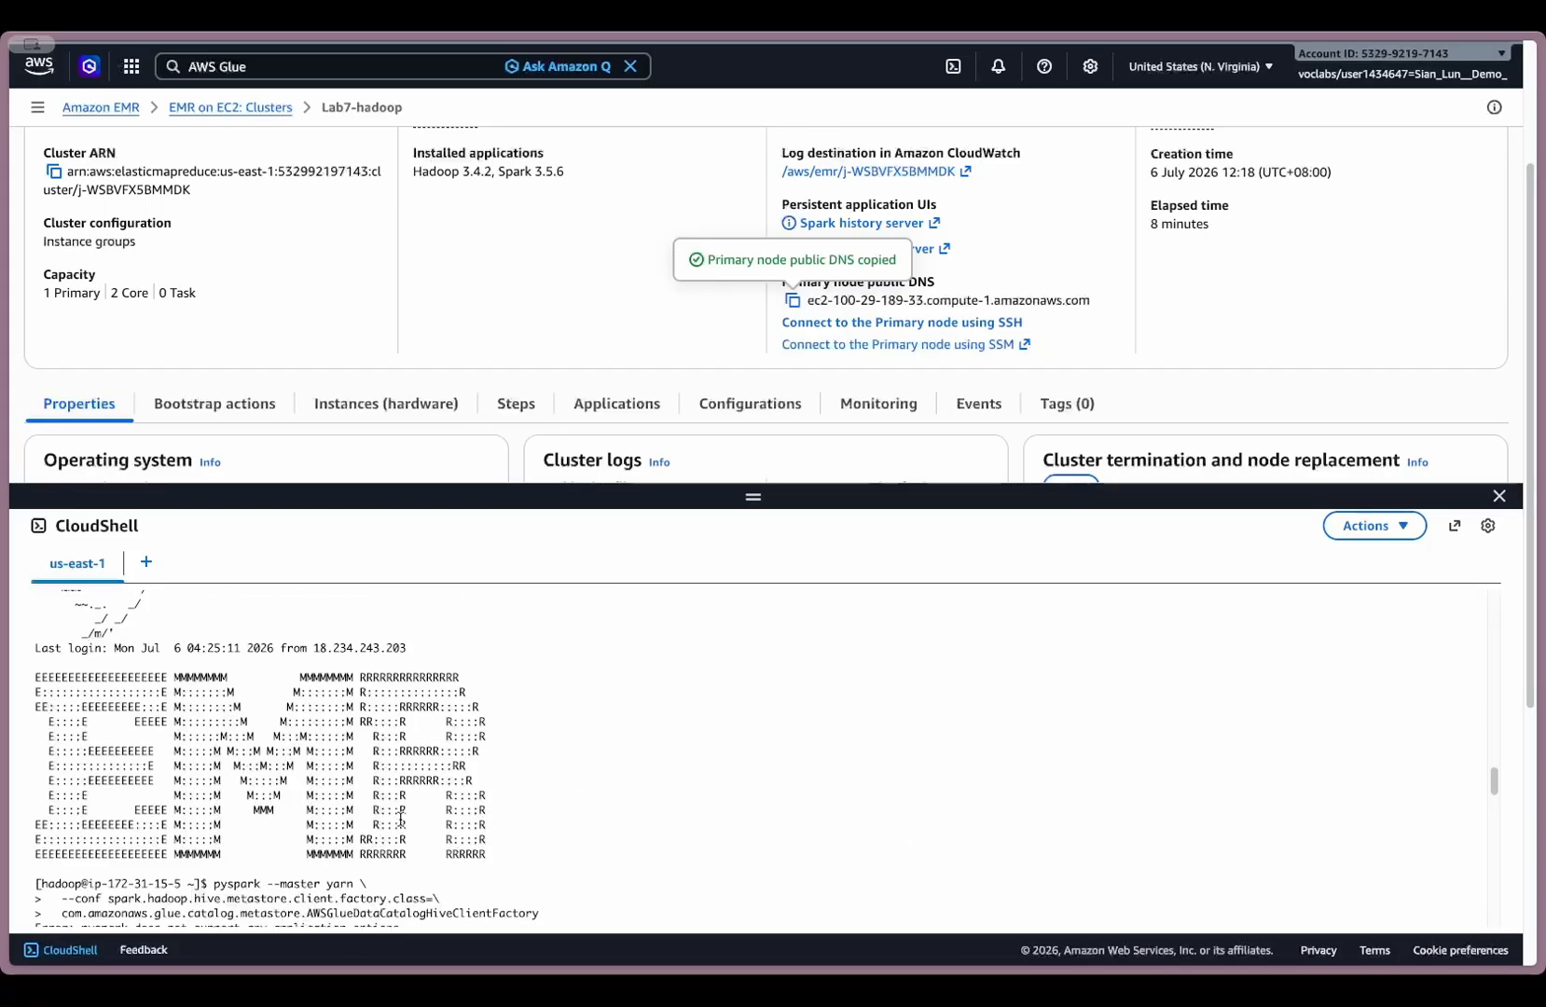
scroll(220, 724, down, 1)
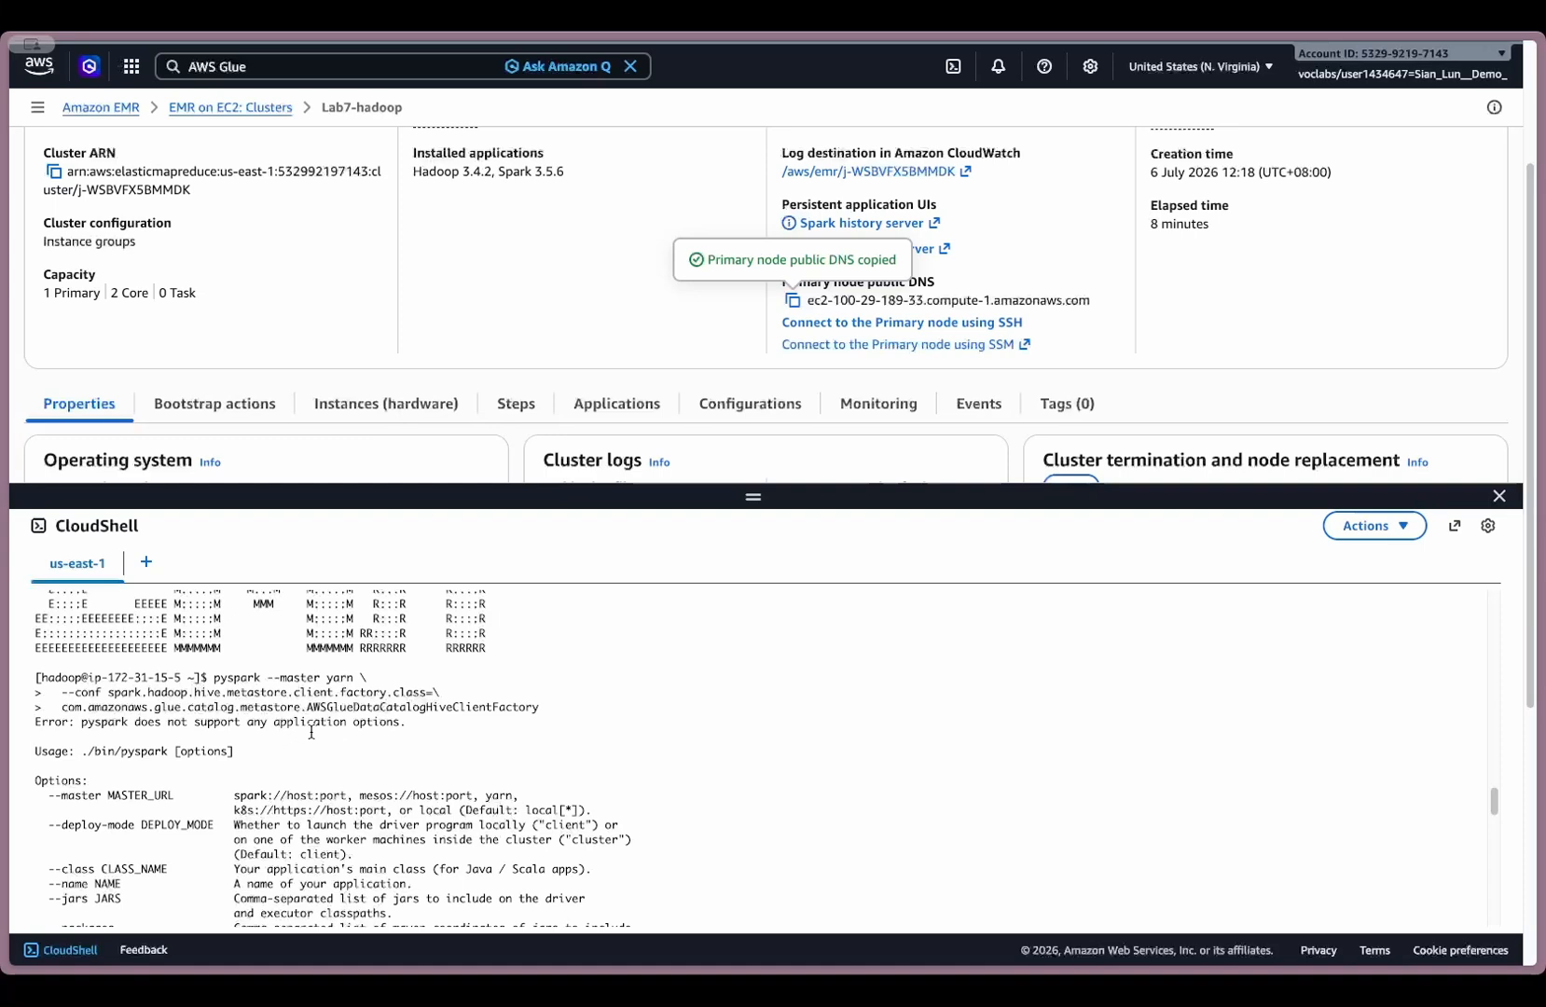
scroll(503, 744, down, 8)
scroll(509, 744, down, 10)
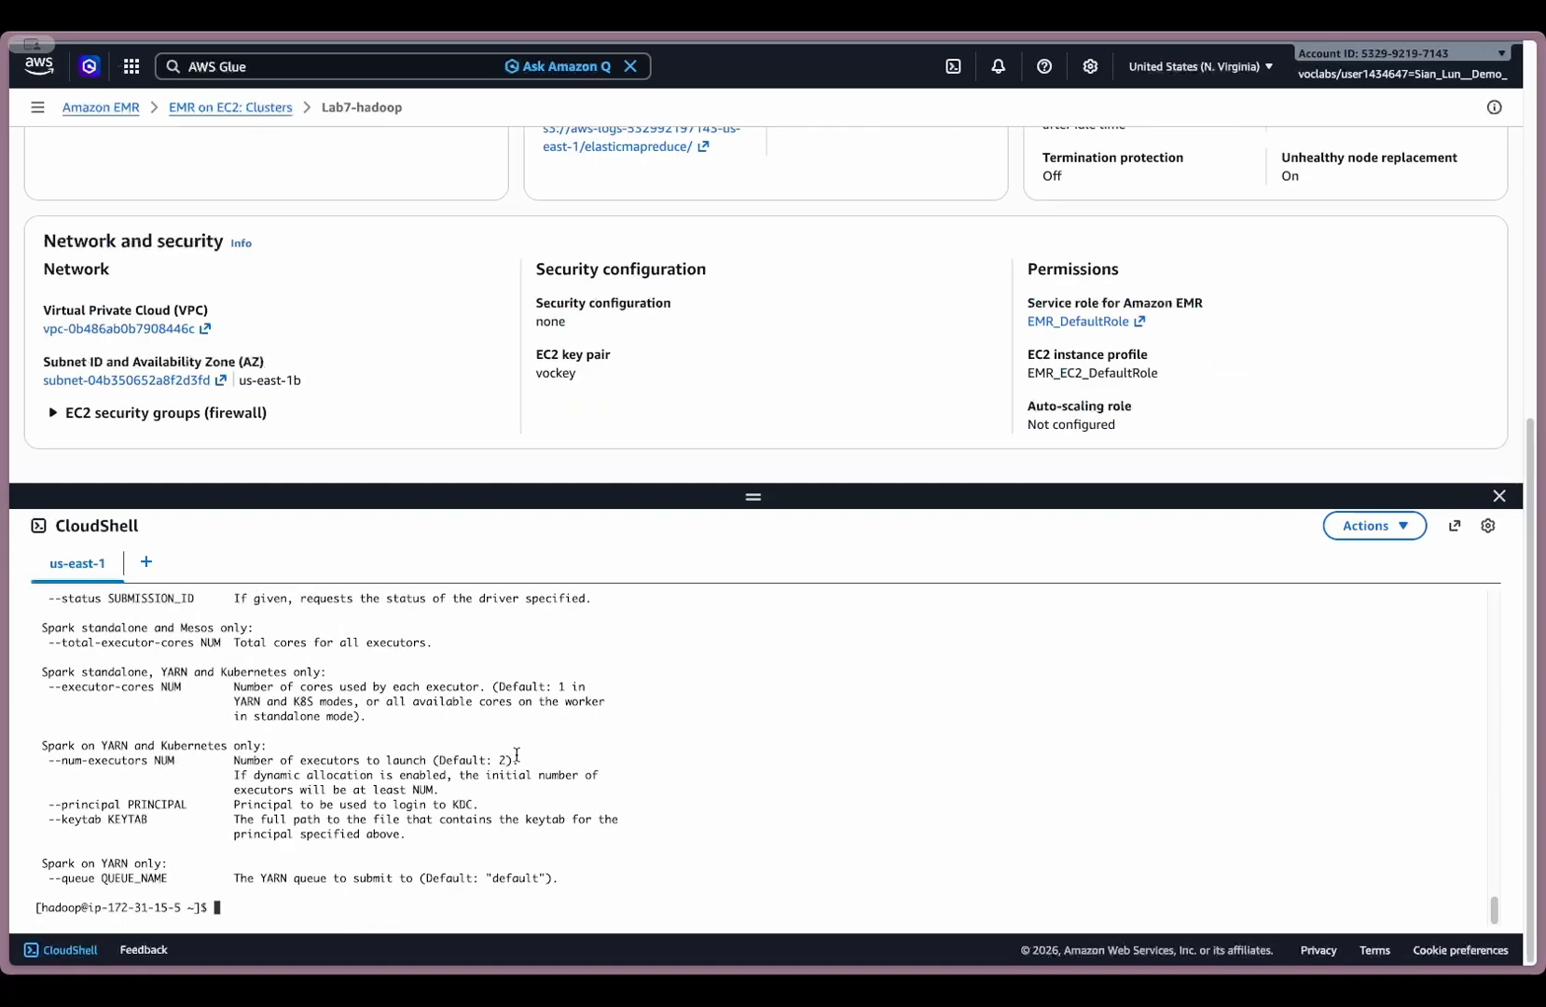
scroll(737, 410, up, 3)
scroll(737, 411, up, 5)
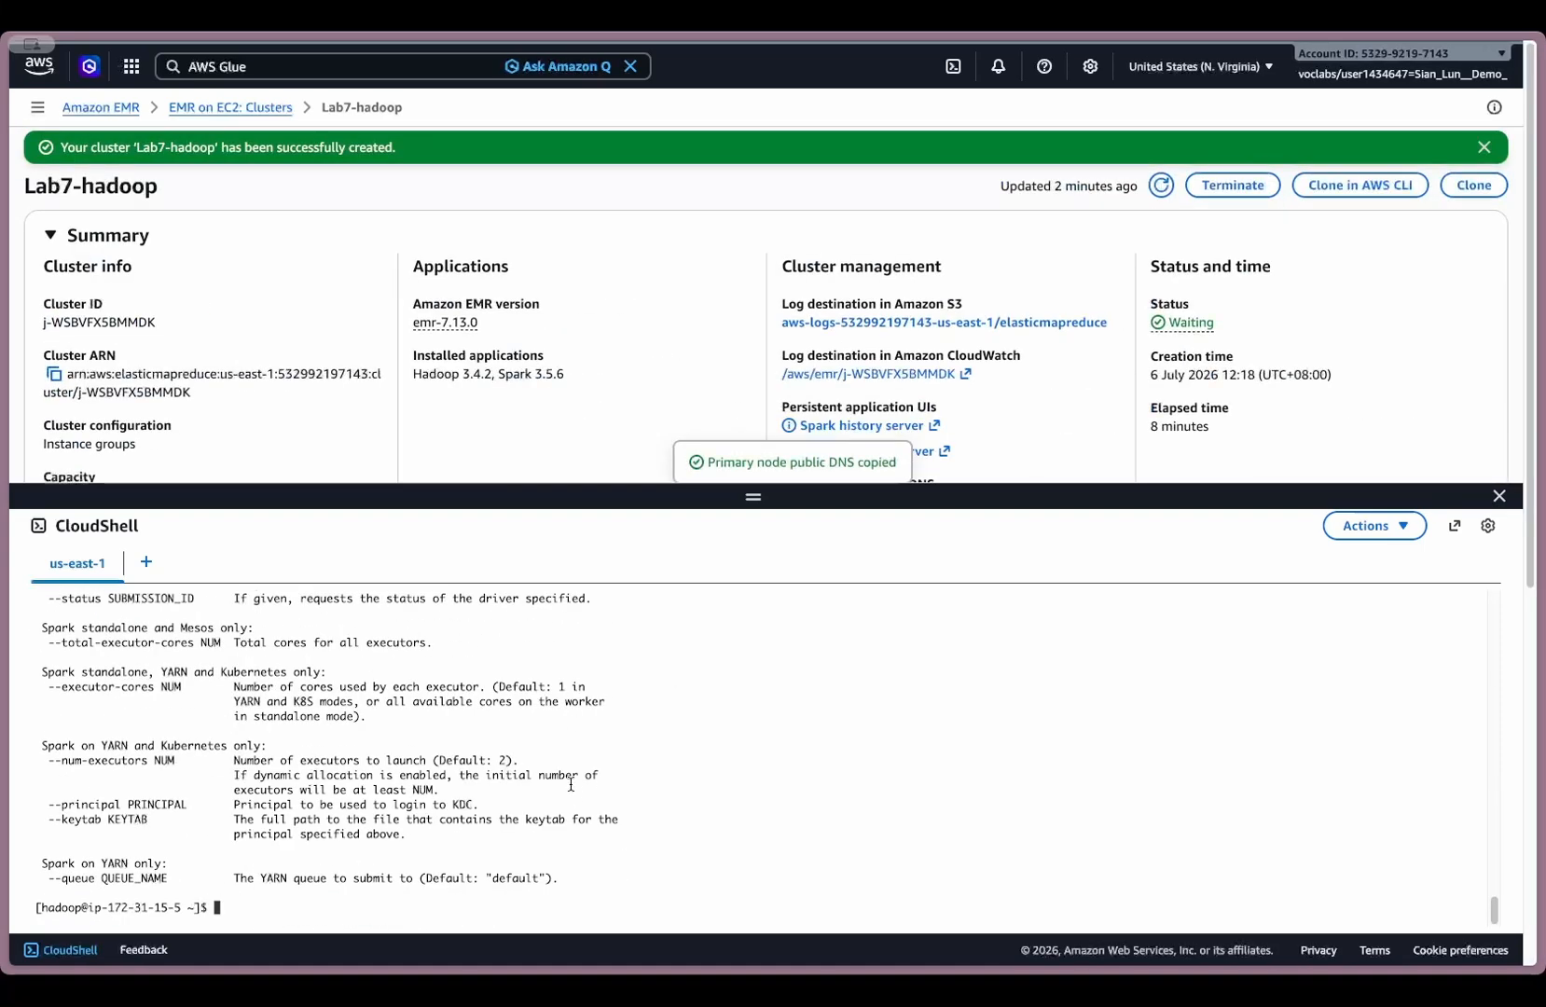
- Bring the pyspark command back on one line and remove the spaces between class= and com.amazonaws.glue.catalog.metastore.AWSGlueDataCatalogHiveClientFactory
key(ctrl+v)
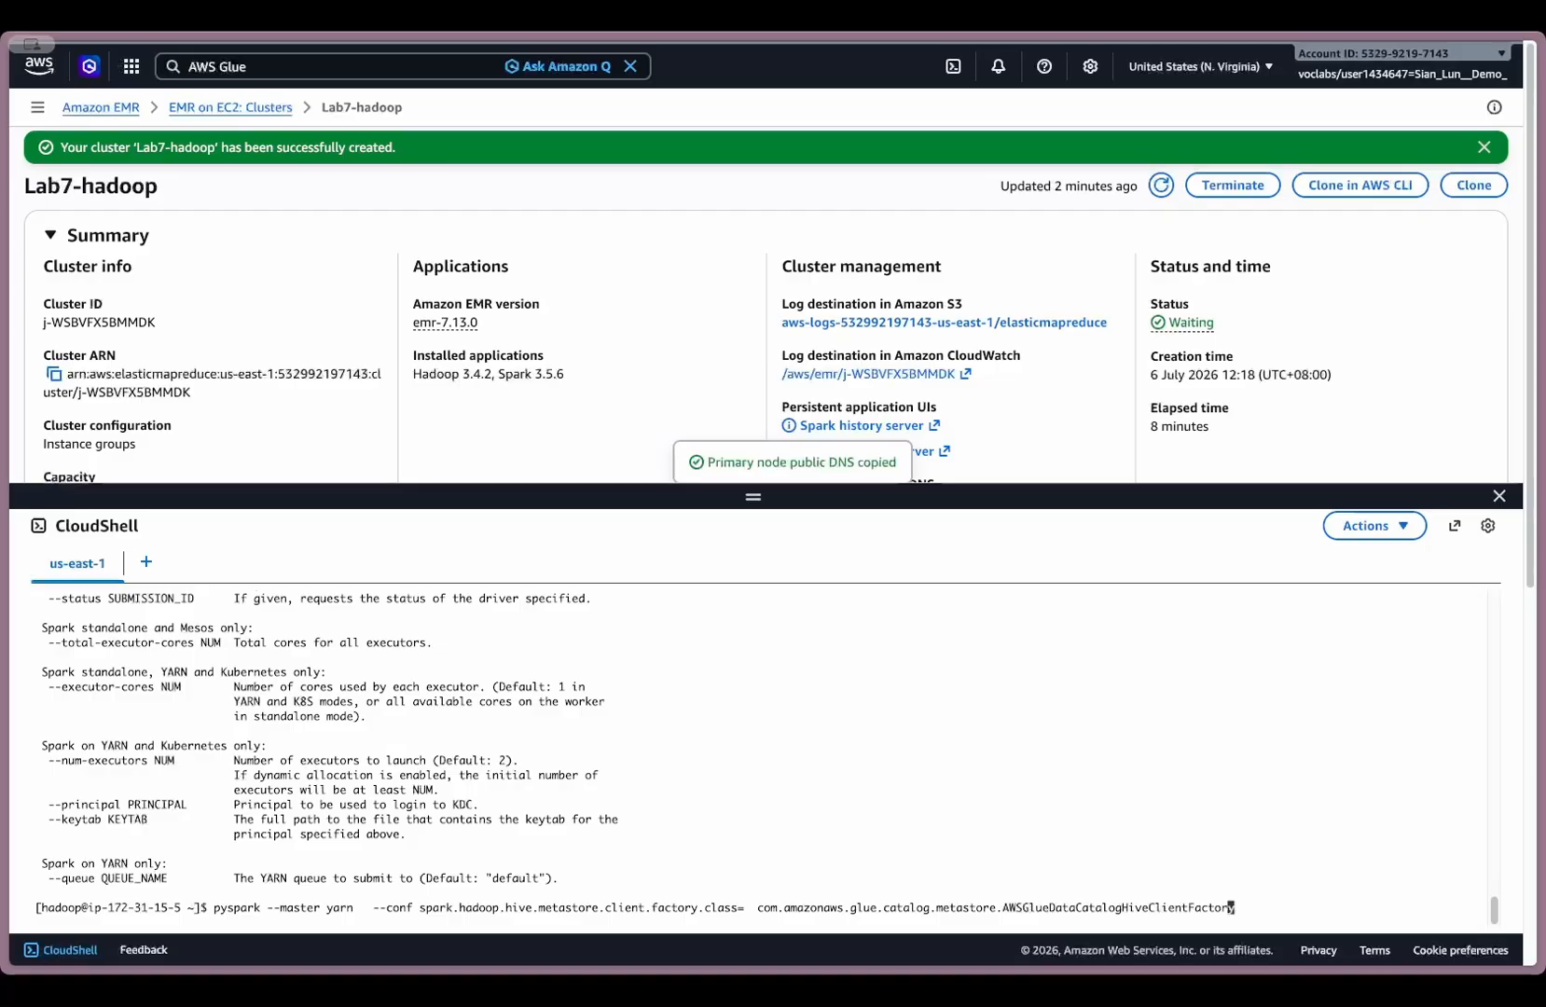
key(Left)
key(Left)
key(Left)
key(Left)
key(Left)
key(Left)
key(Left)
key(Left)
key(Left)
key(Left)
key(Left)
key(Left)
key(Left)
key(Left)
key(Left)
key(Left)
key(Left)
key(Left)
key(Left)
key(Left)
key(Left)
key(Left)
key(Left)
key(Left)
key(Left)
key(Left)
key(Left)
key(Left)
key(Left)
key(Left)
key(Left)
key(Left)
key(Left)
key(Left)
key(Left)
key(Left)
key(Left)
key(Left)
key(Left)
key(Left)
key(Left)
key(Left)
key(Left)
key(Left)
key(Left)
key(Left)
key(Left)
key(Left)
key(Left)
key(Left)
key(Left)
key(Left)
key(Left)
key(Left)
key(Left)
key(Left)
key(Left)
key(Left)
key(Left)
key(Left)
key(Left)
key(Left)
key(Left)
key(Left)
key(BackSpace)
key(BackSpace)
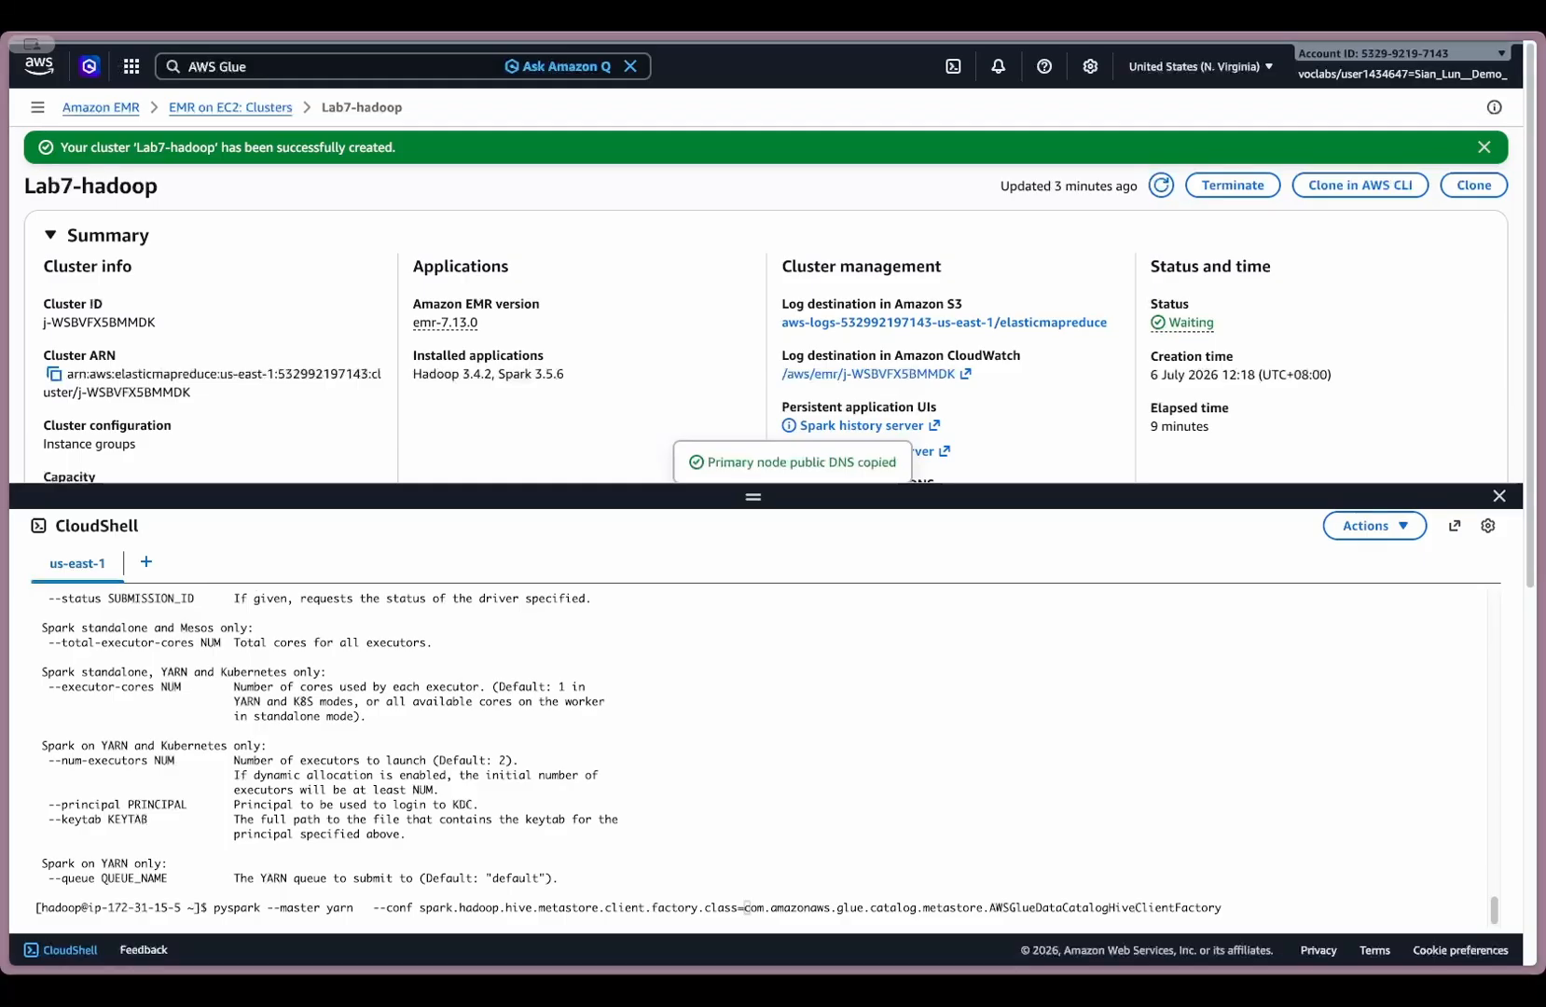
key(ctrl+v)
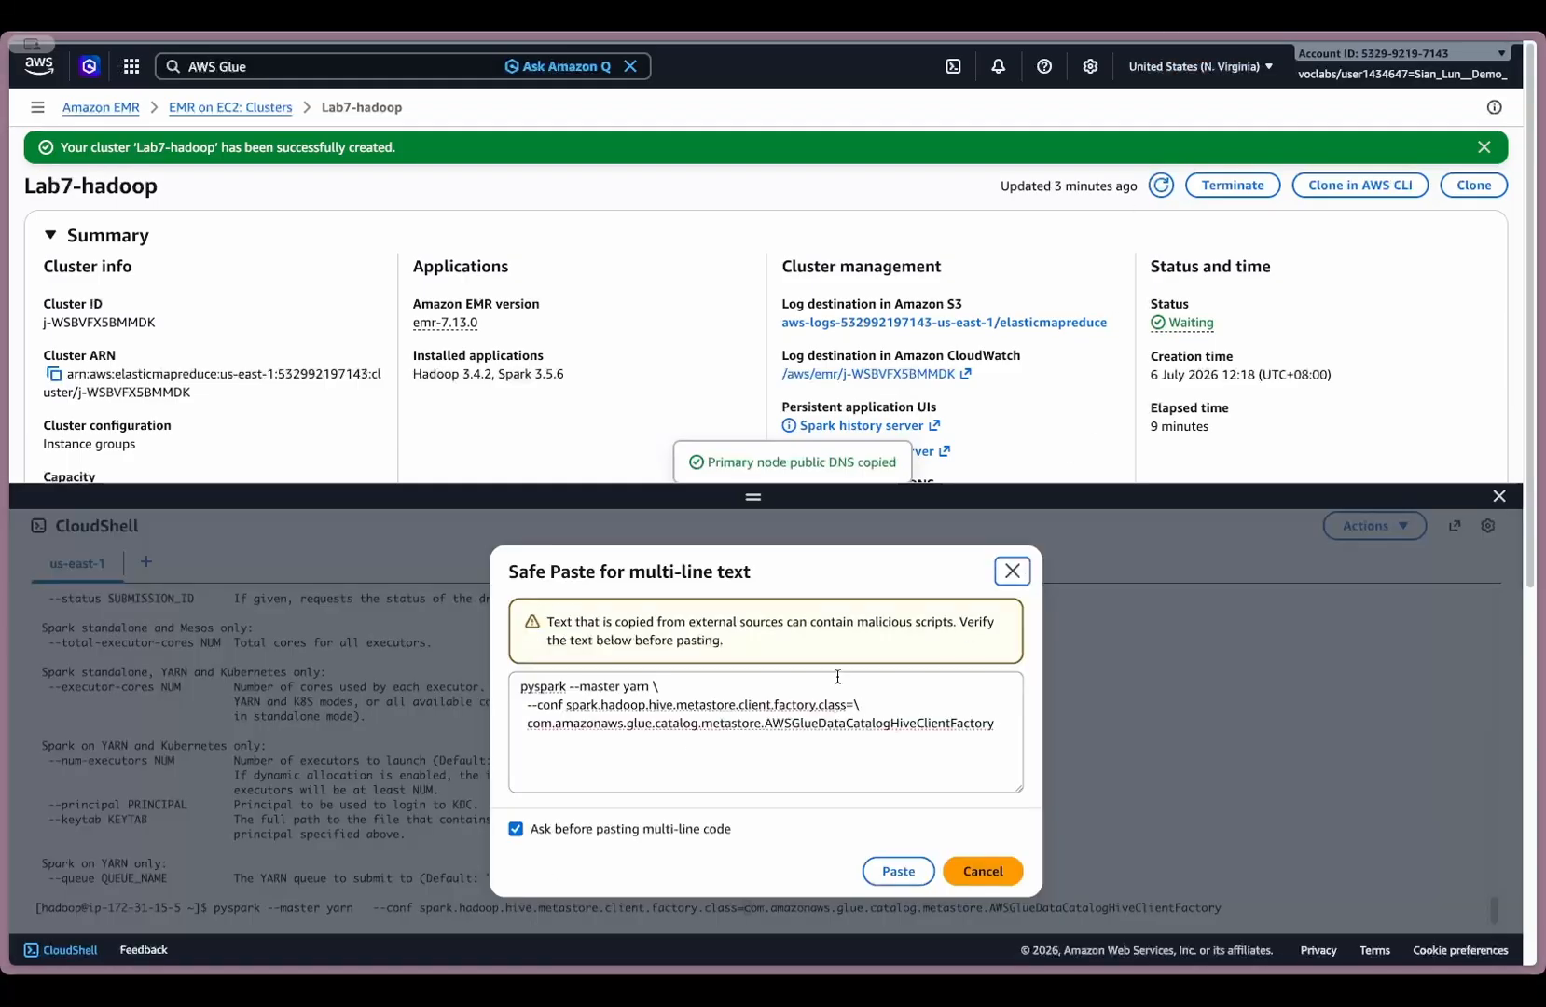
click(687, 743)
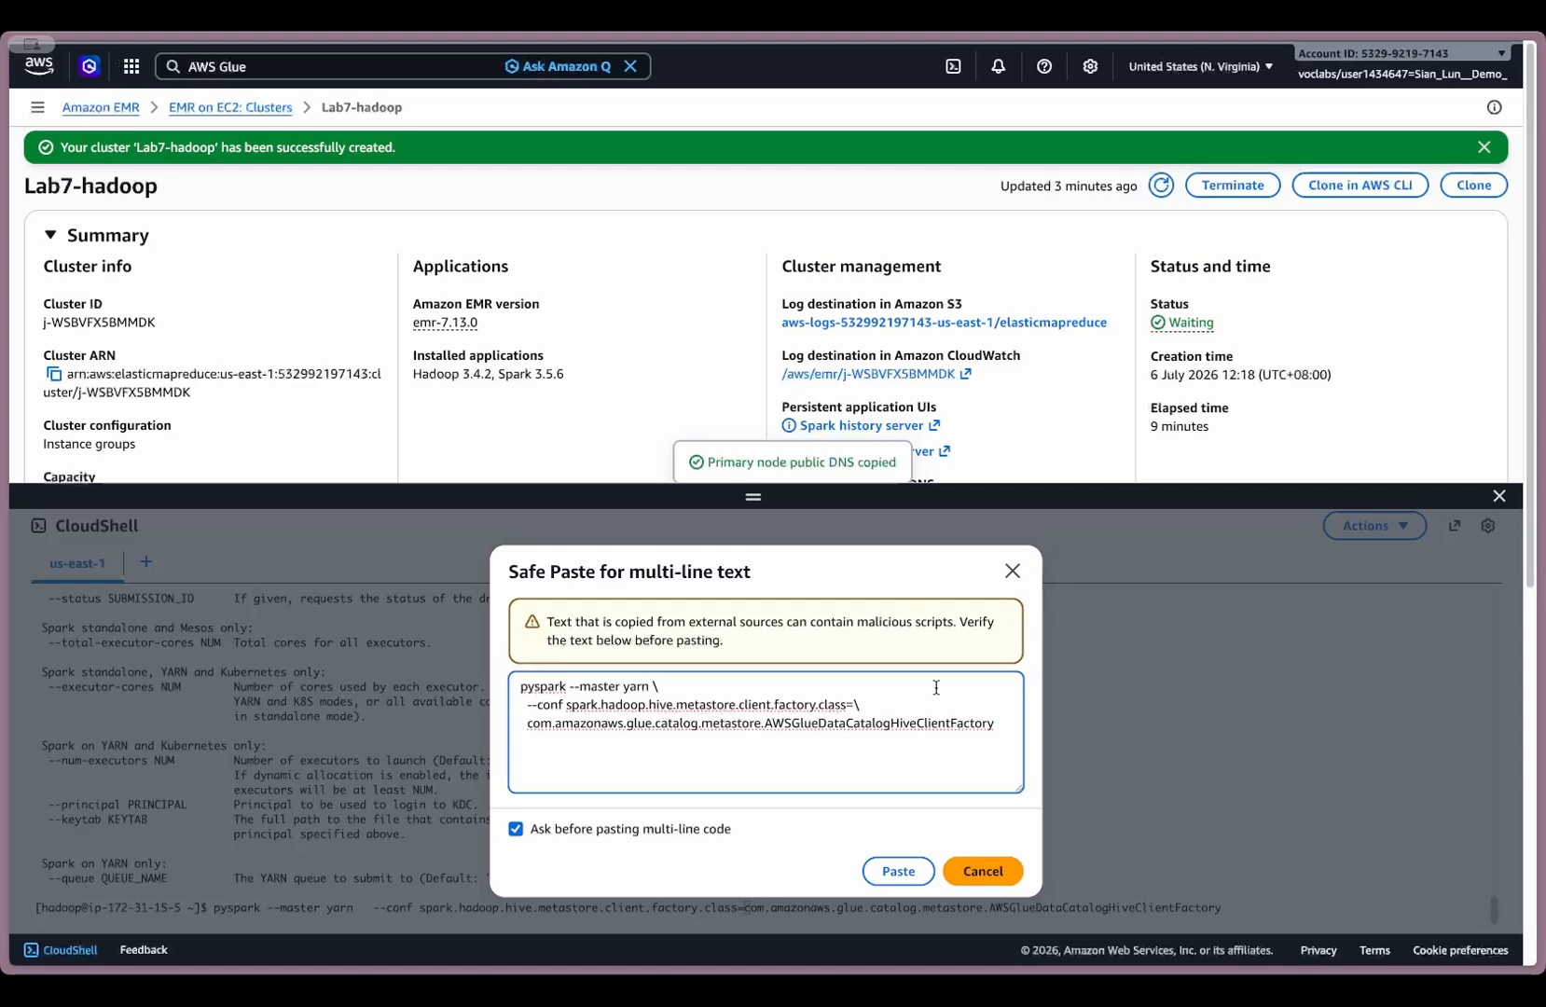
key(BackSpace)
key(Delete)
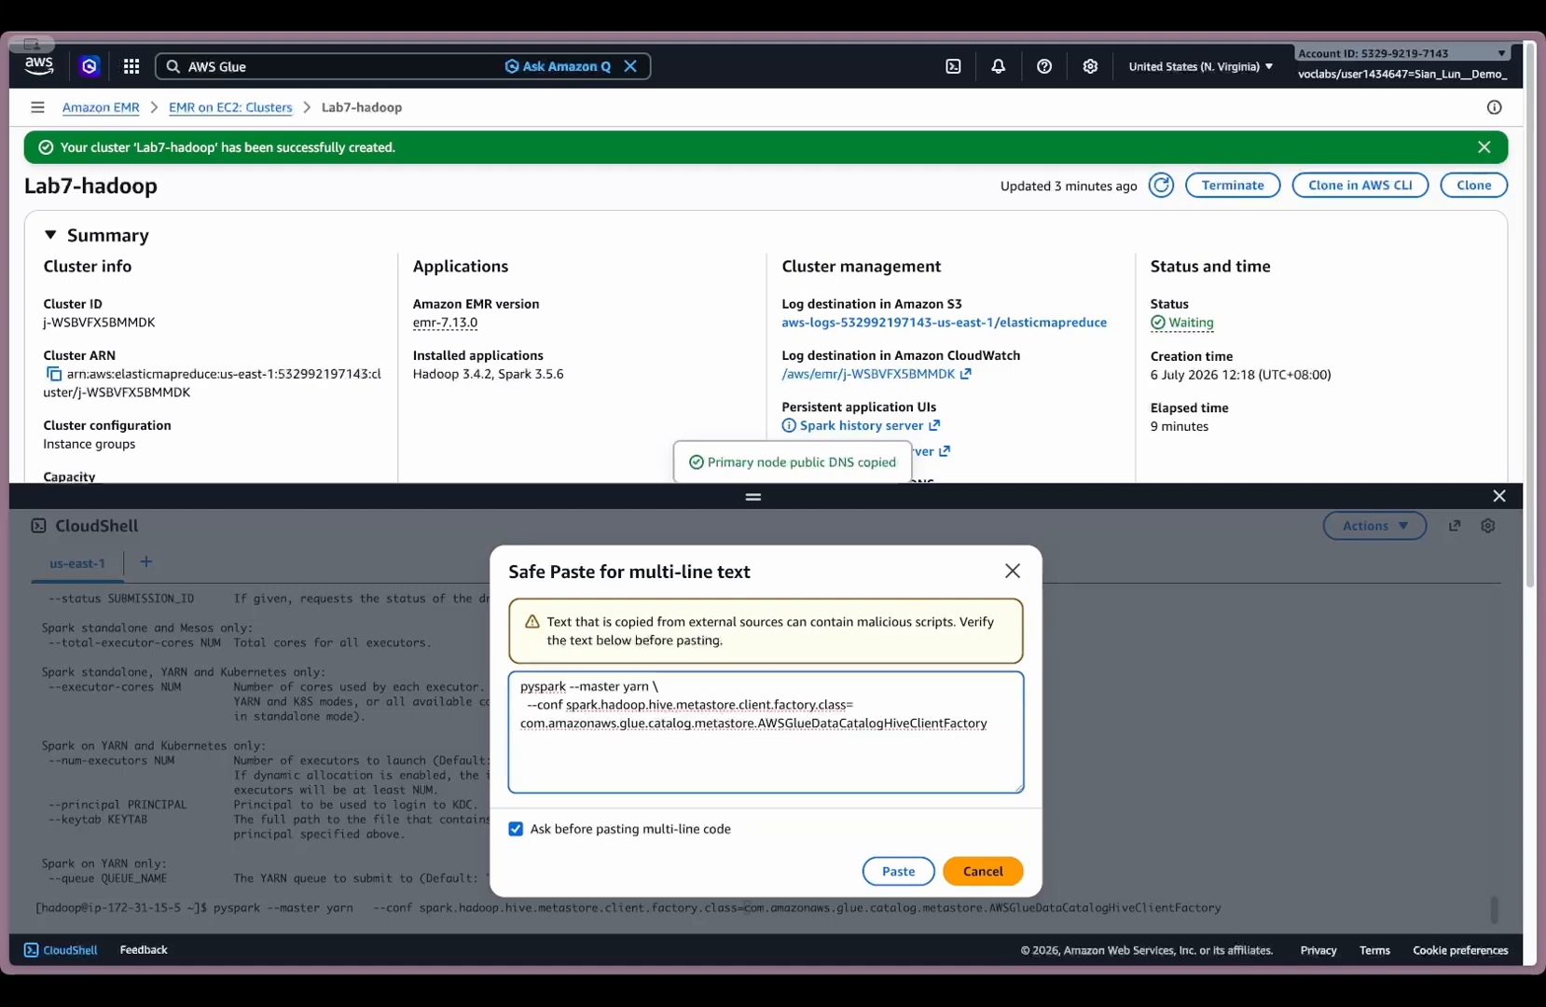
key(Delete)
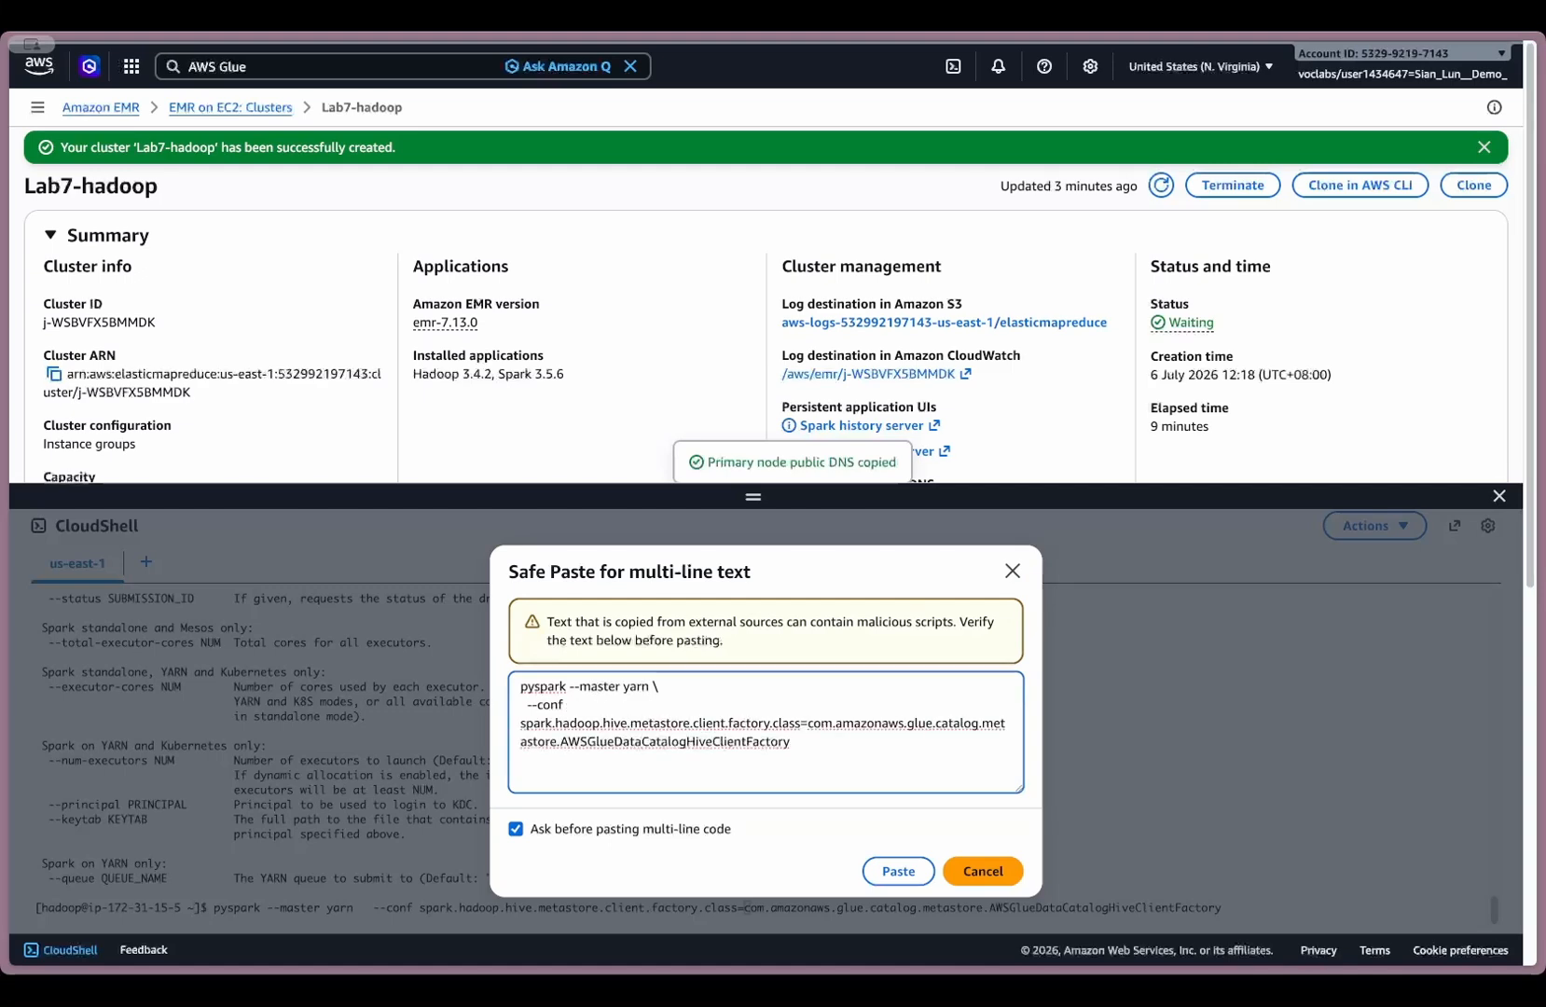
click(982, 874)
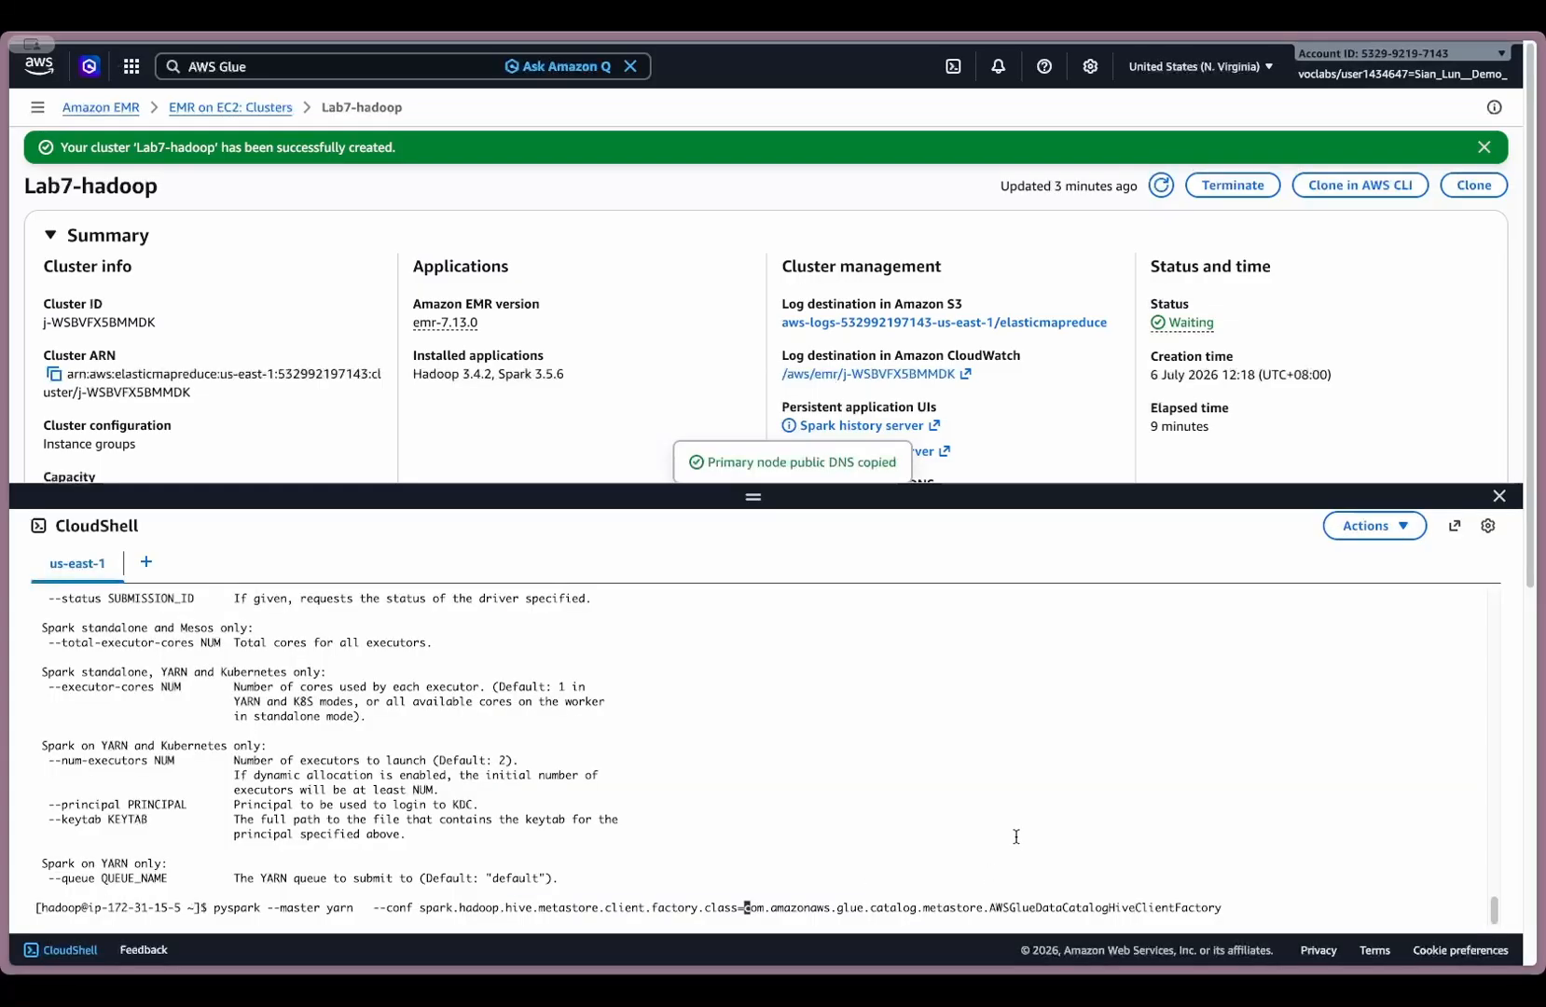
- Run the corrected pyspark command to start the Spark shell and get a fresh Python prompt
key(Return)
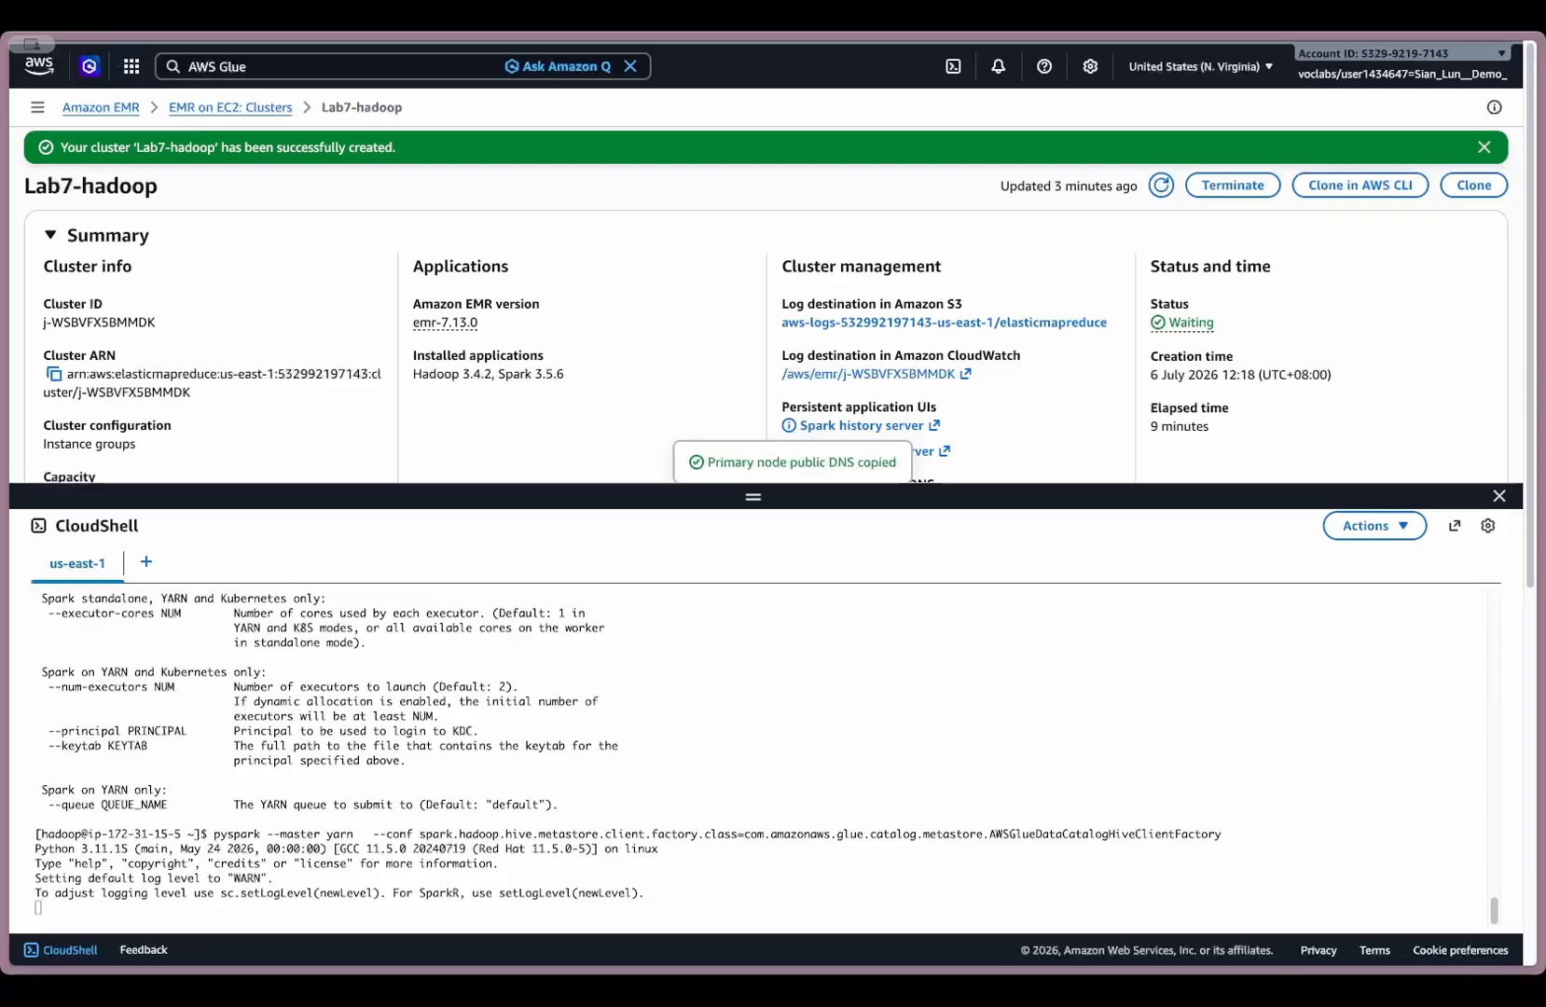
click(892, 745)
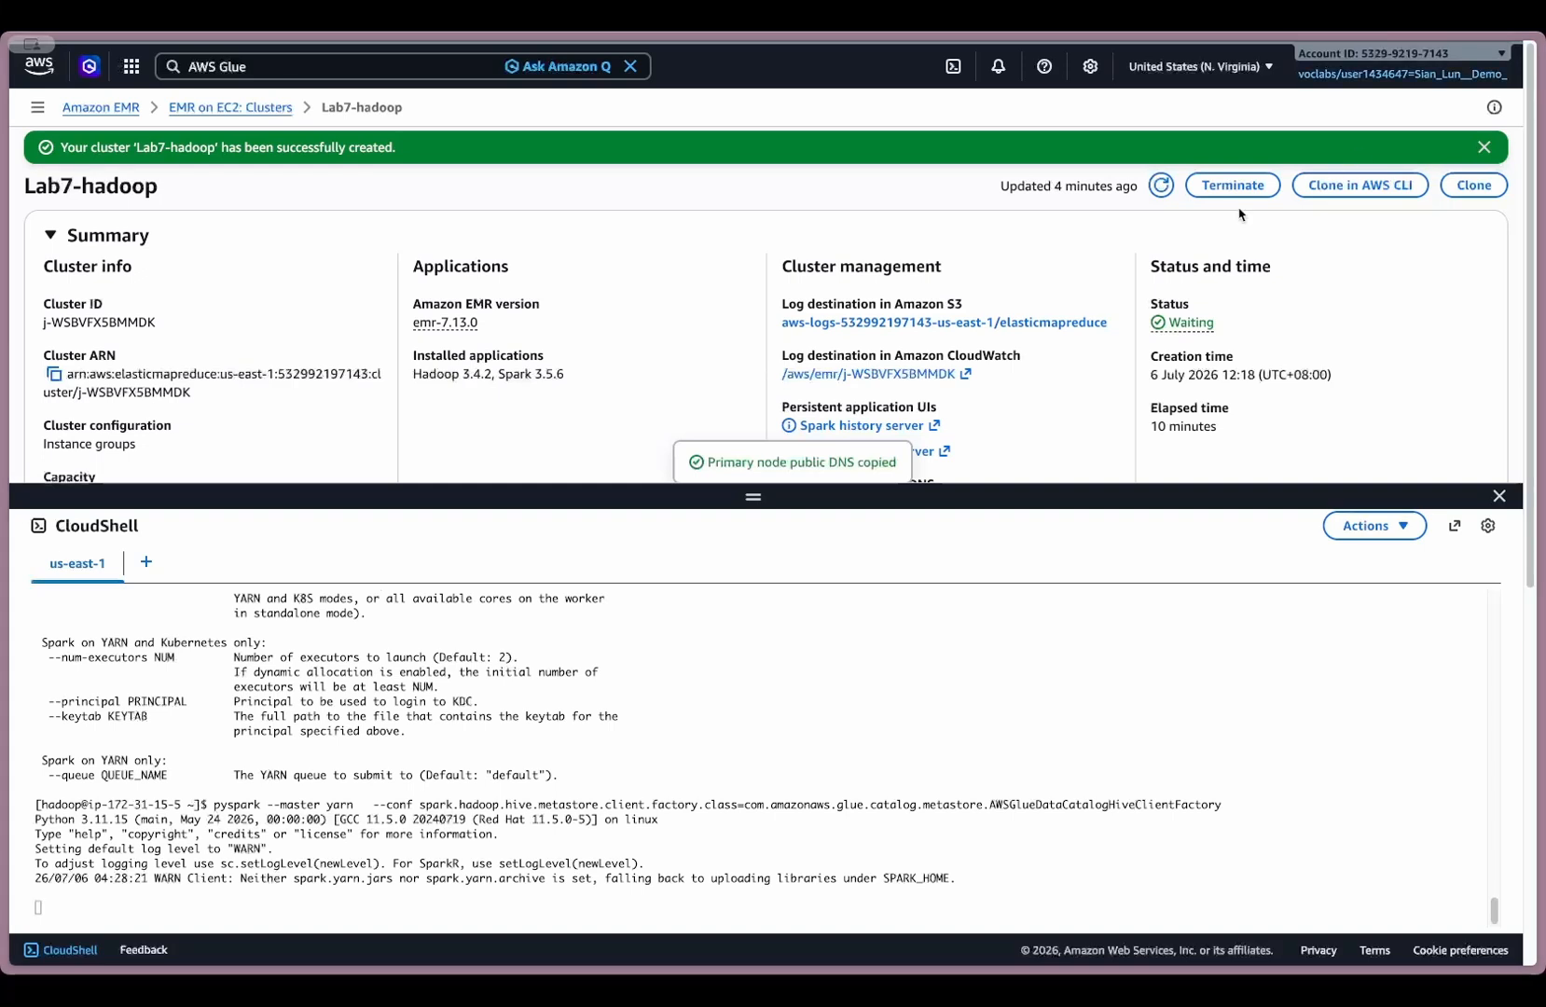
click(790, 643)
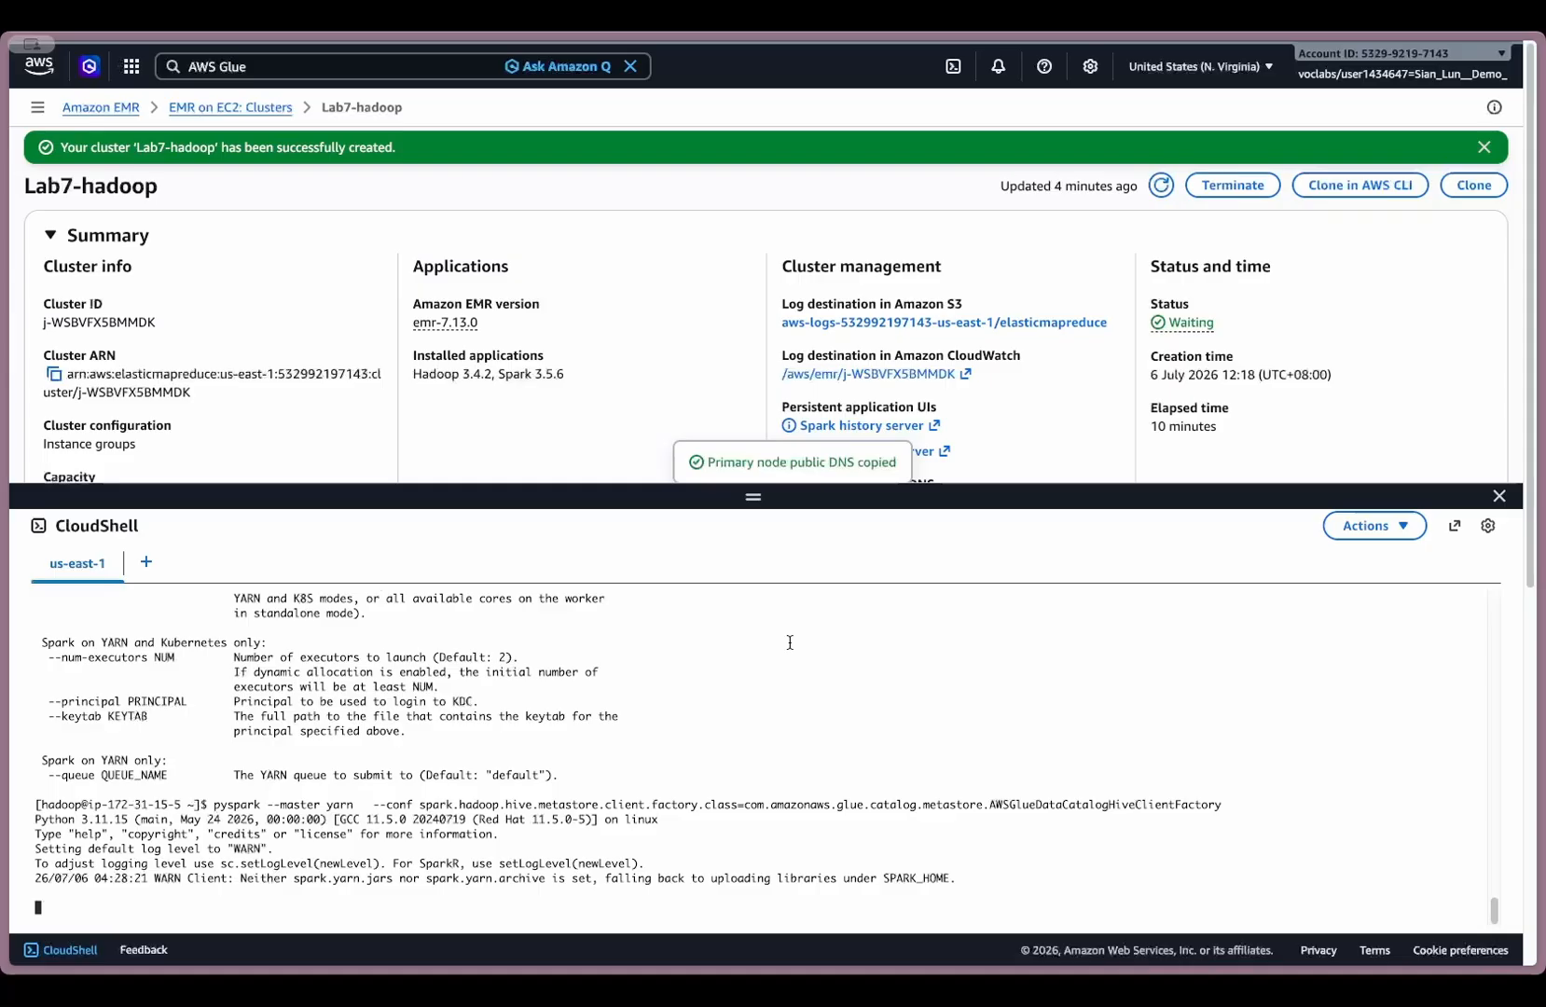
key(Return)
key(Return)
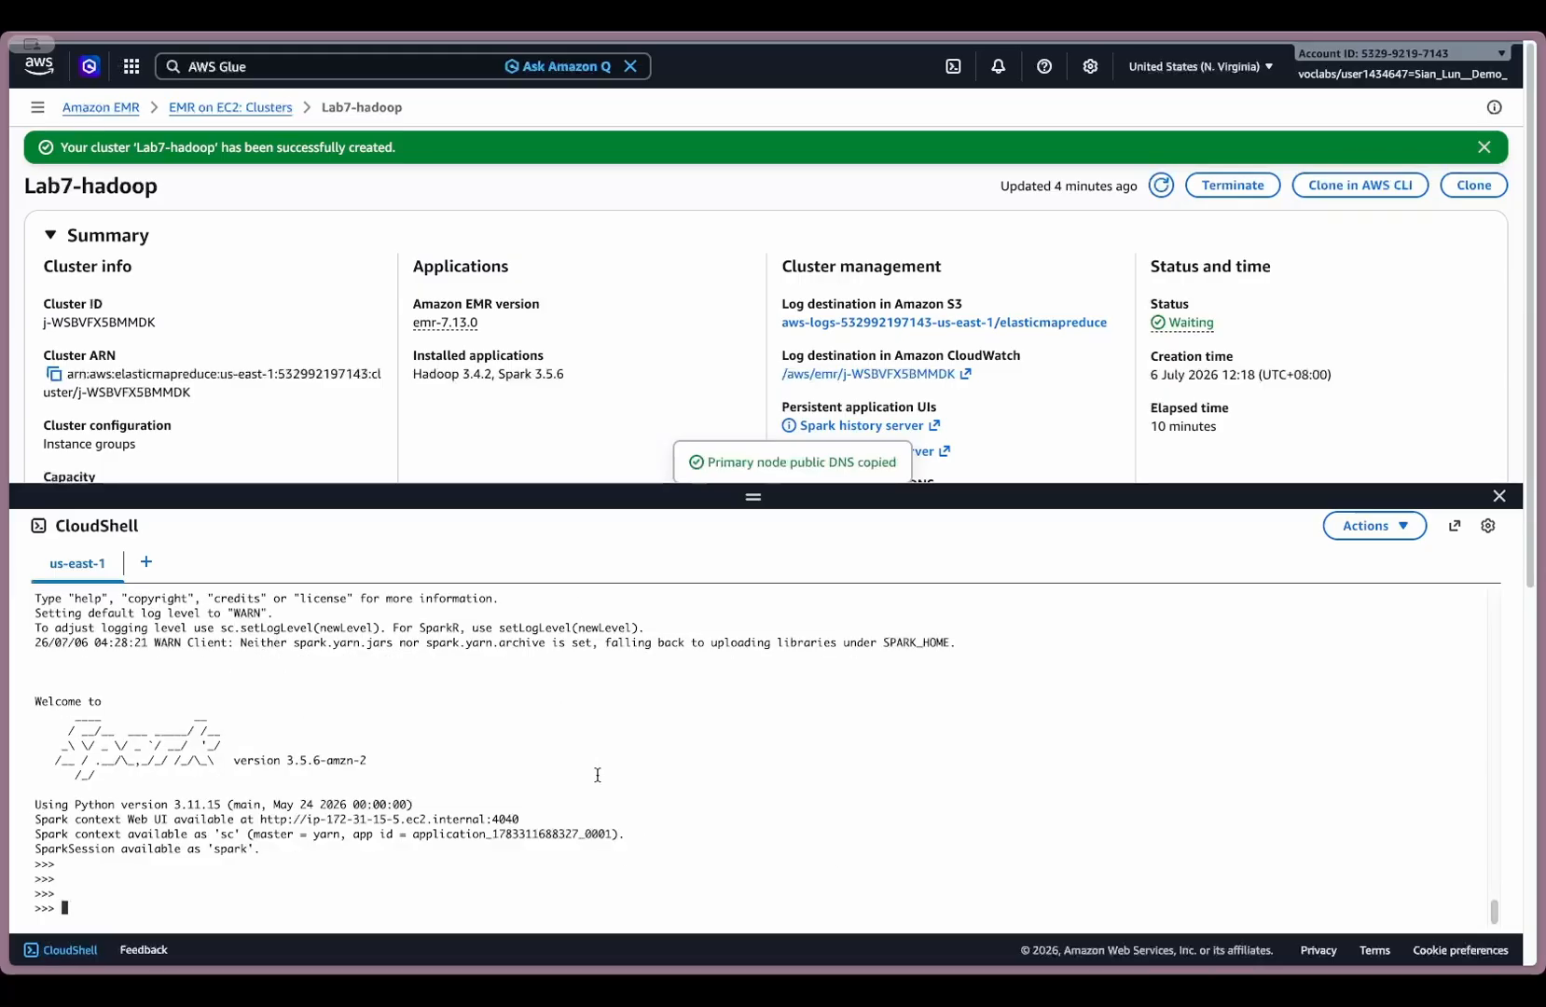
- Run Spark SQL statements in PySpark that use lab7_db, show its tables and select everything from agg_output ordered by trips DESC
key(super+v)
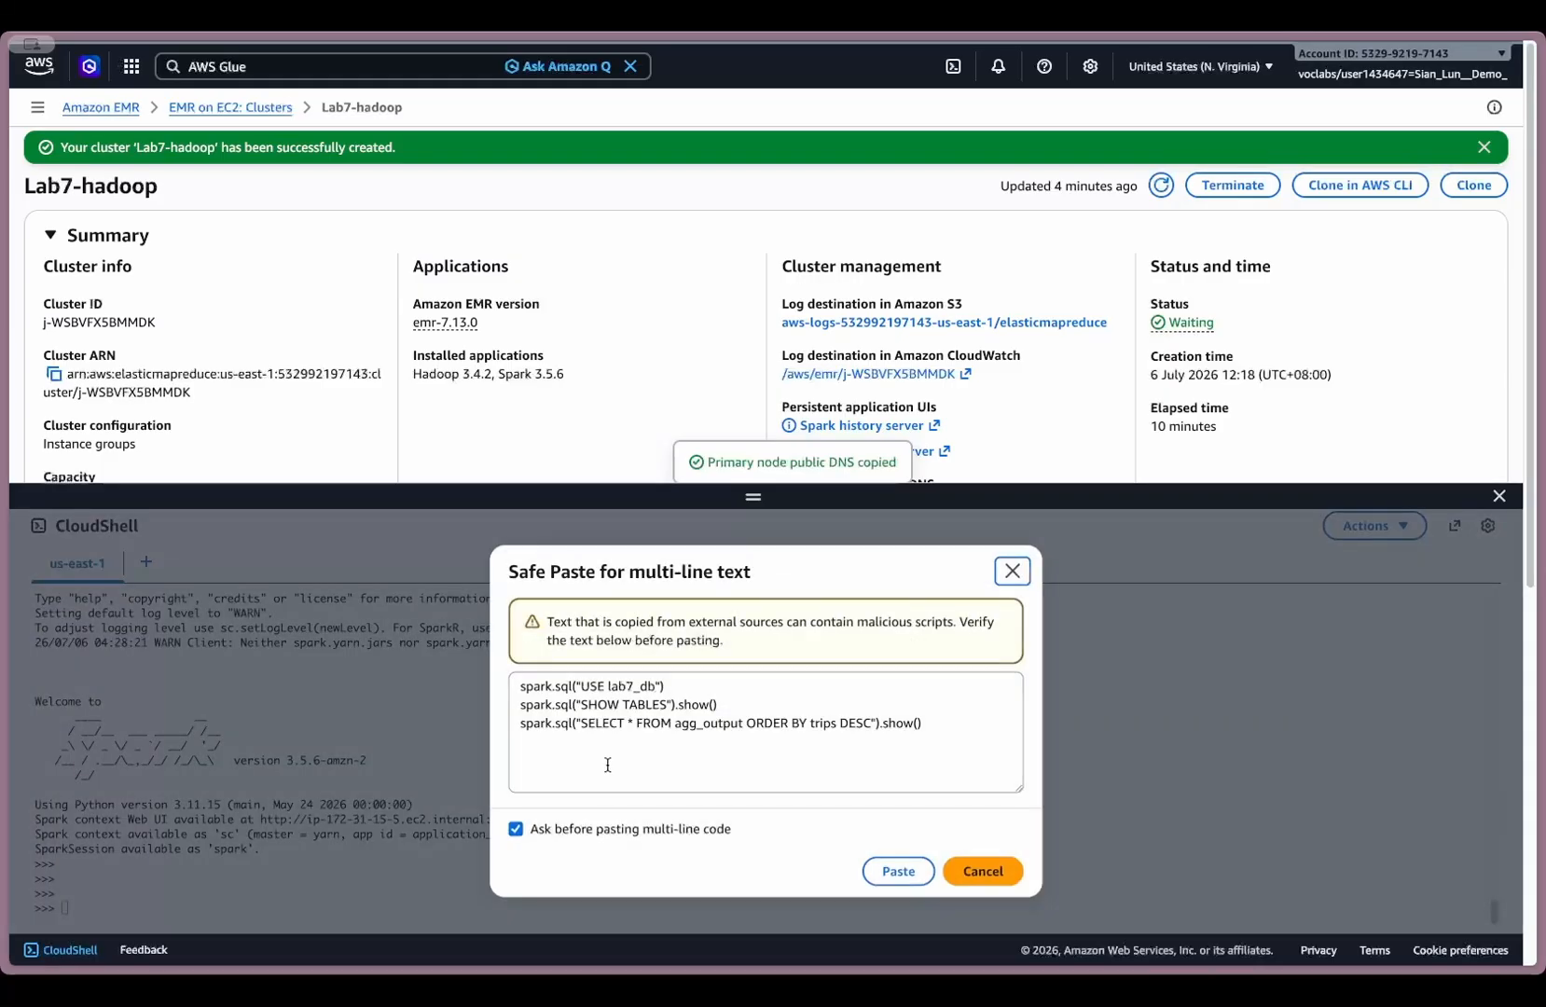
drag(688, 687, 483, 695)
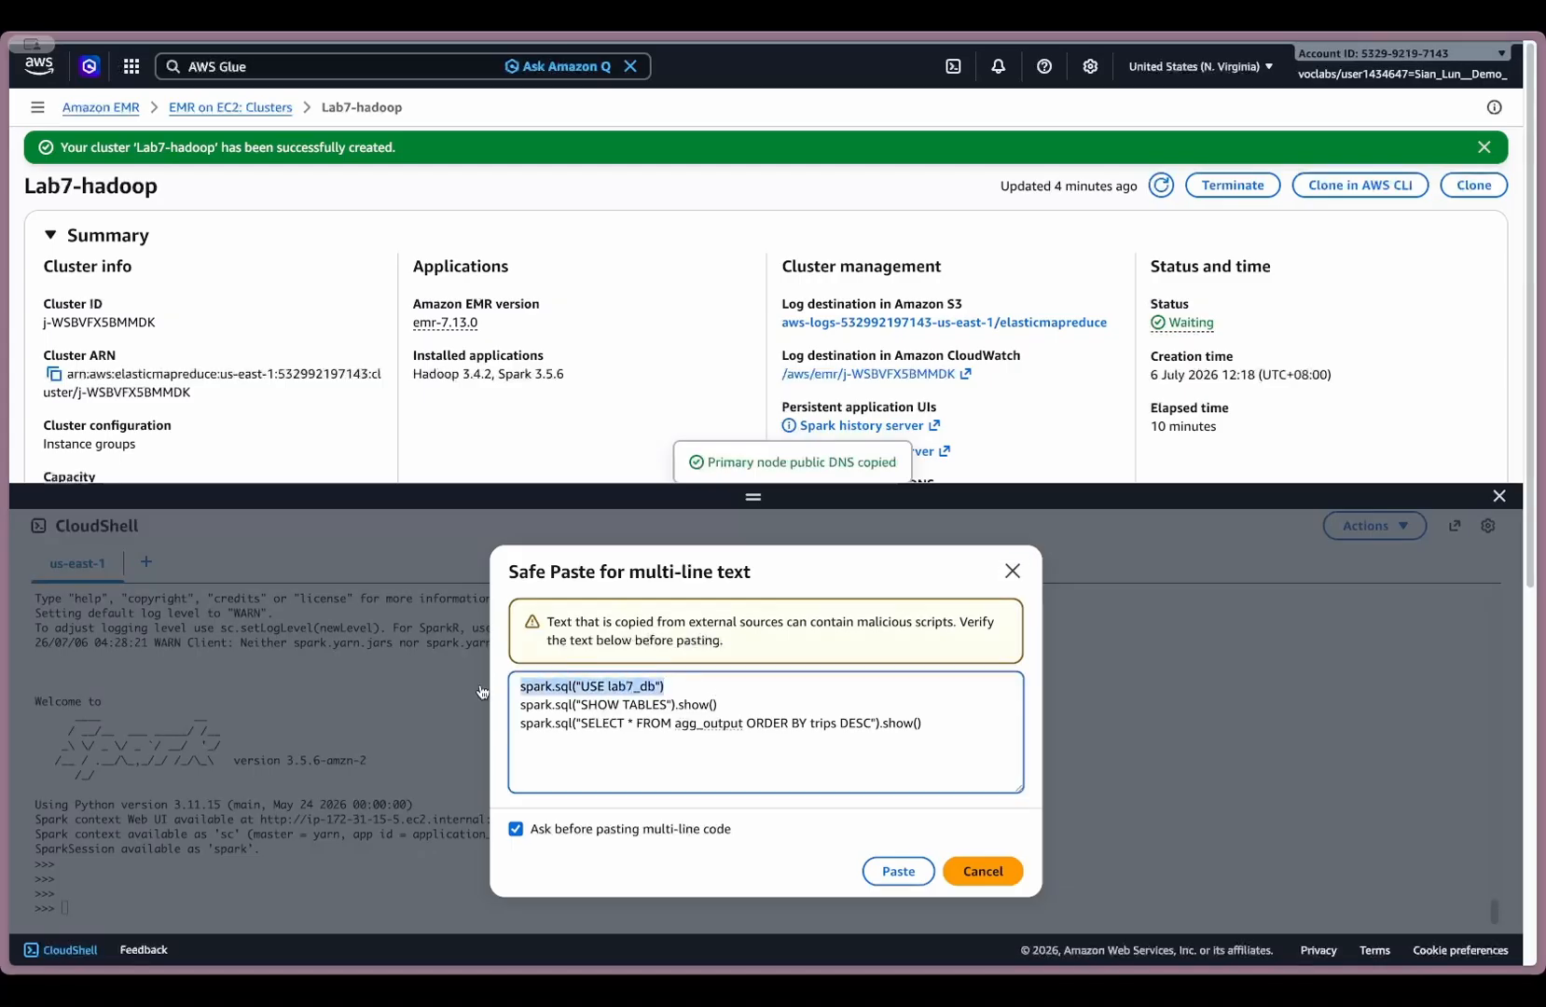
click(713, 685)
drag(744, 707, 471, 709)
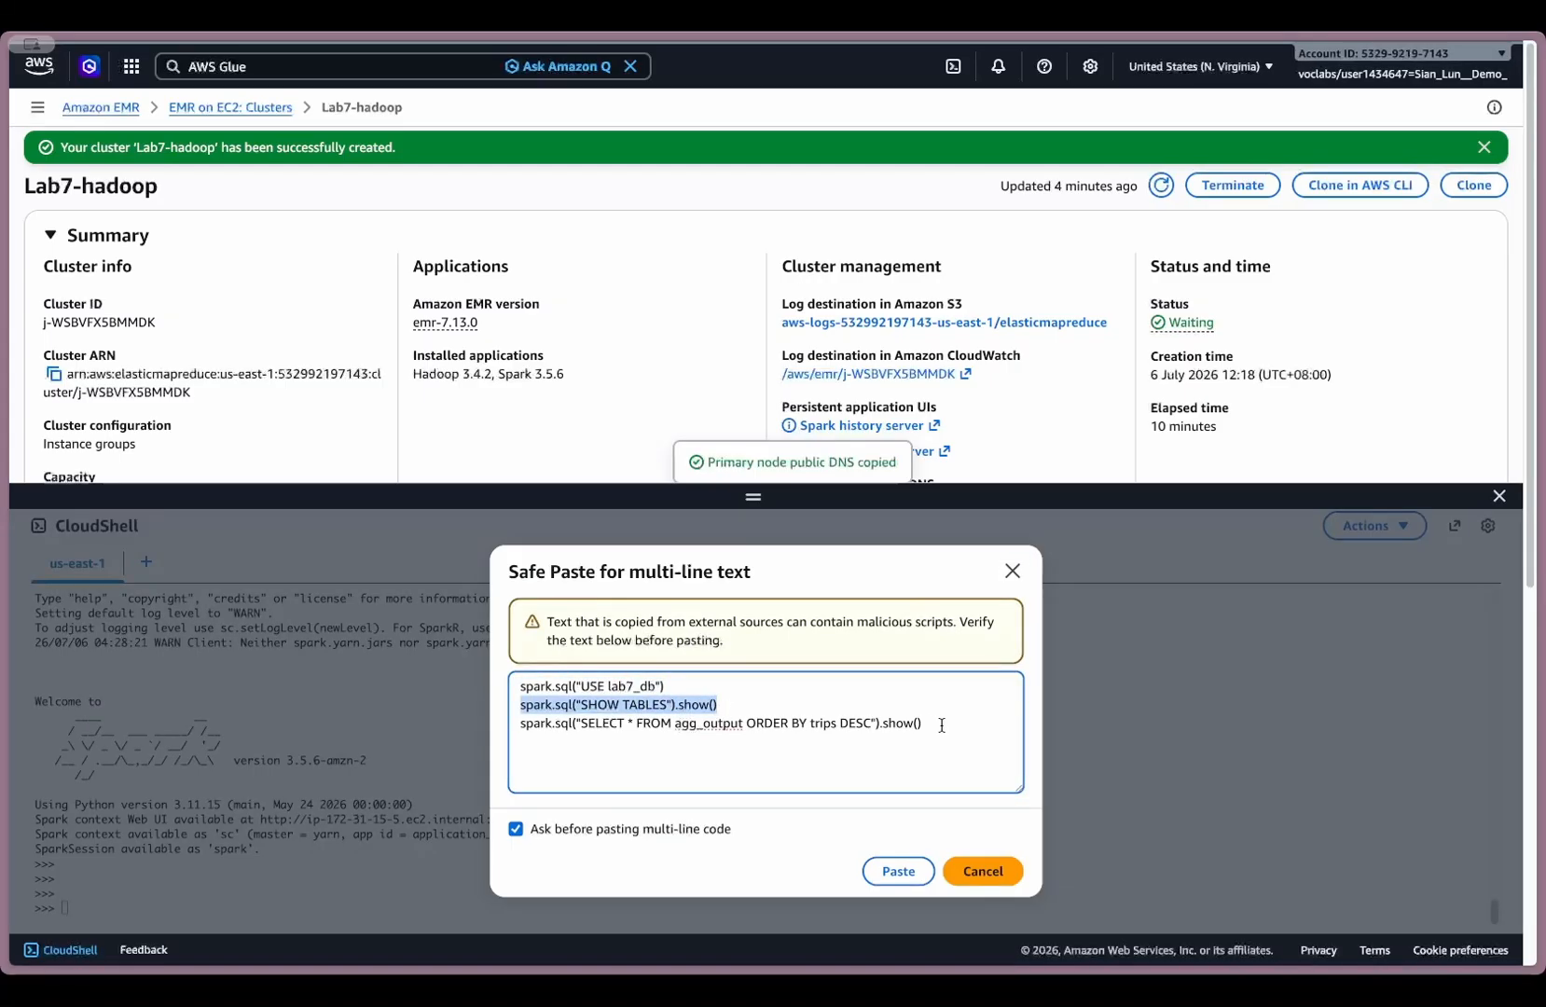
drag(943, 726, 494, 722)
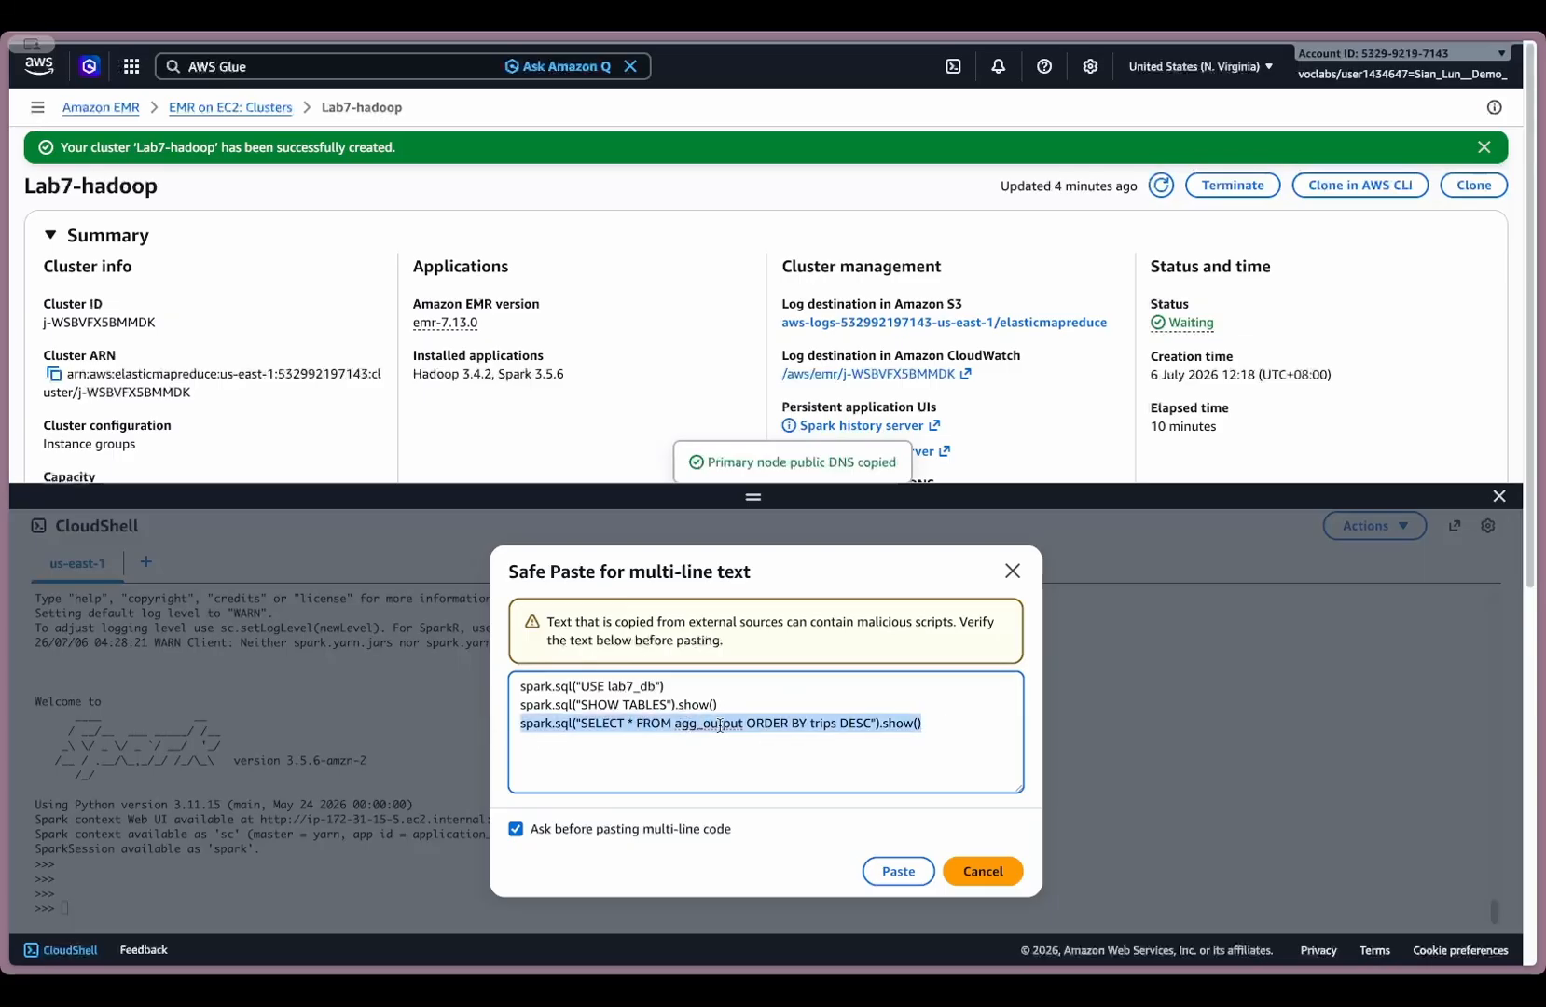
click(839, 724)
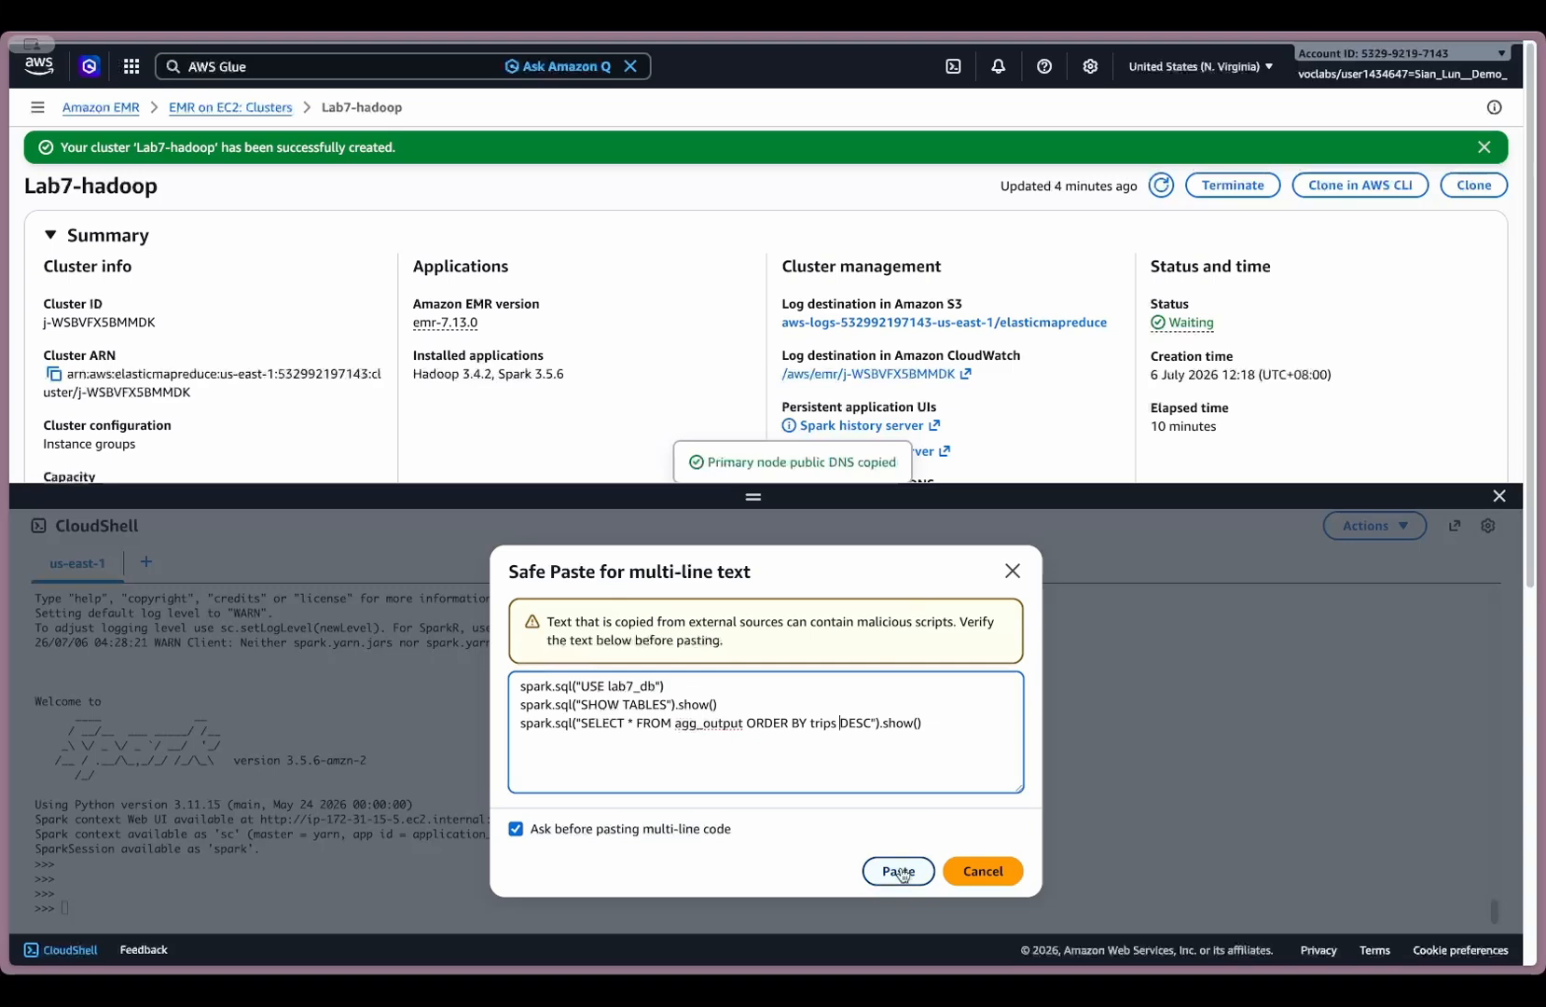
drag(695, 686, 487, 694)
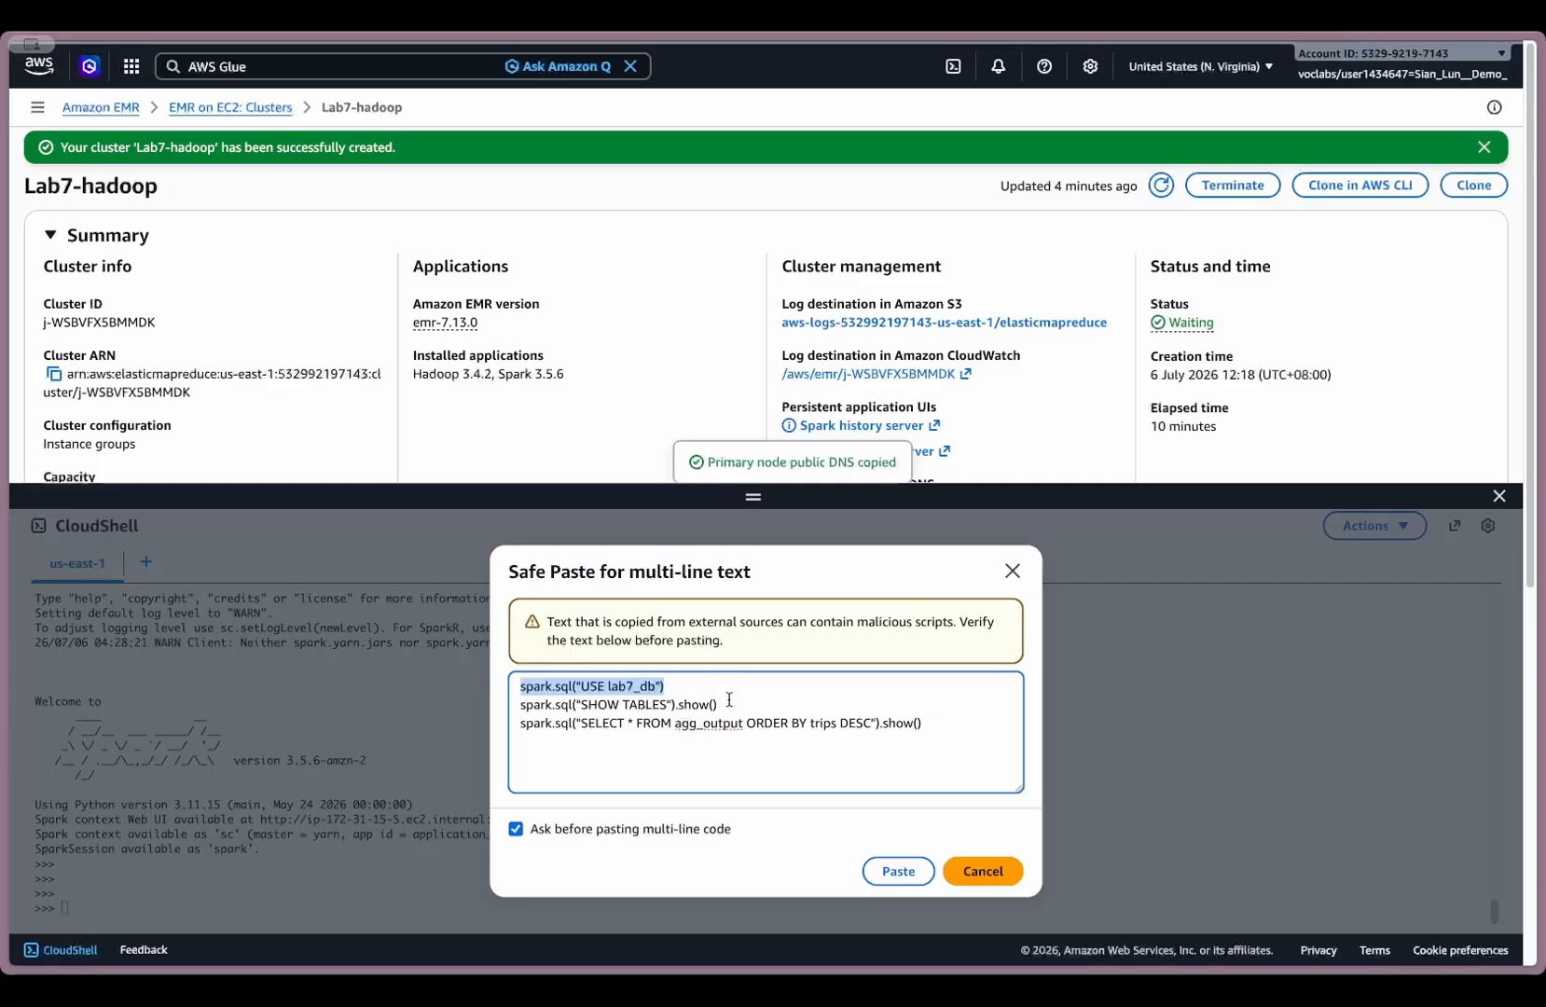
click(940, 724)
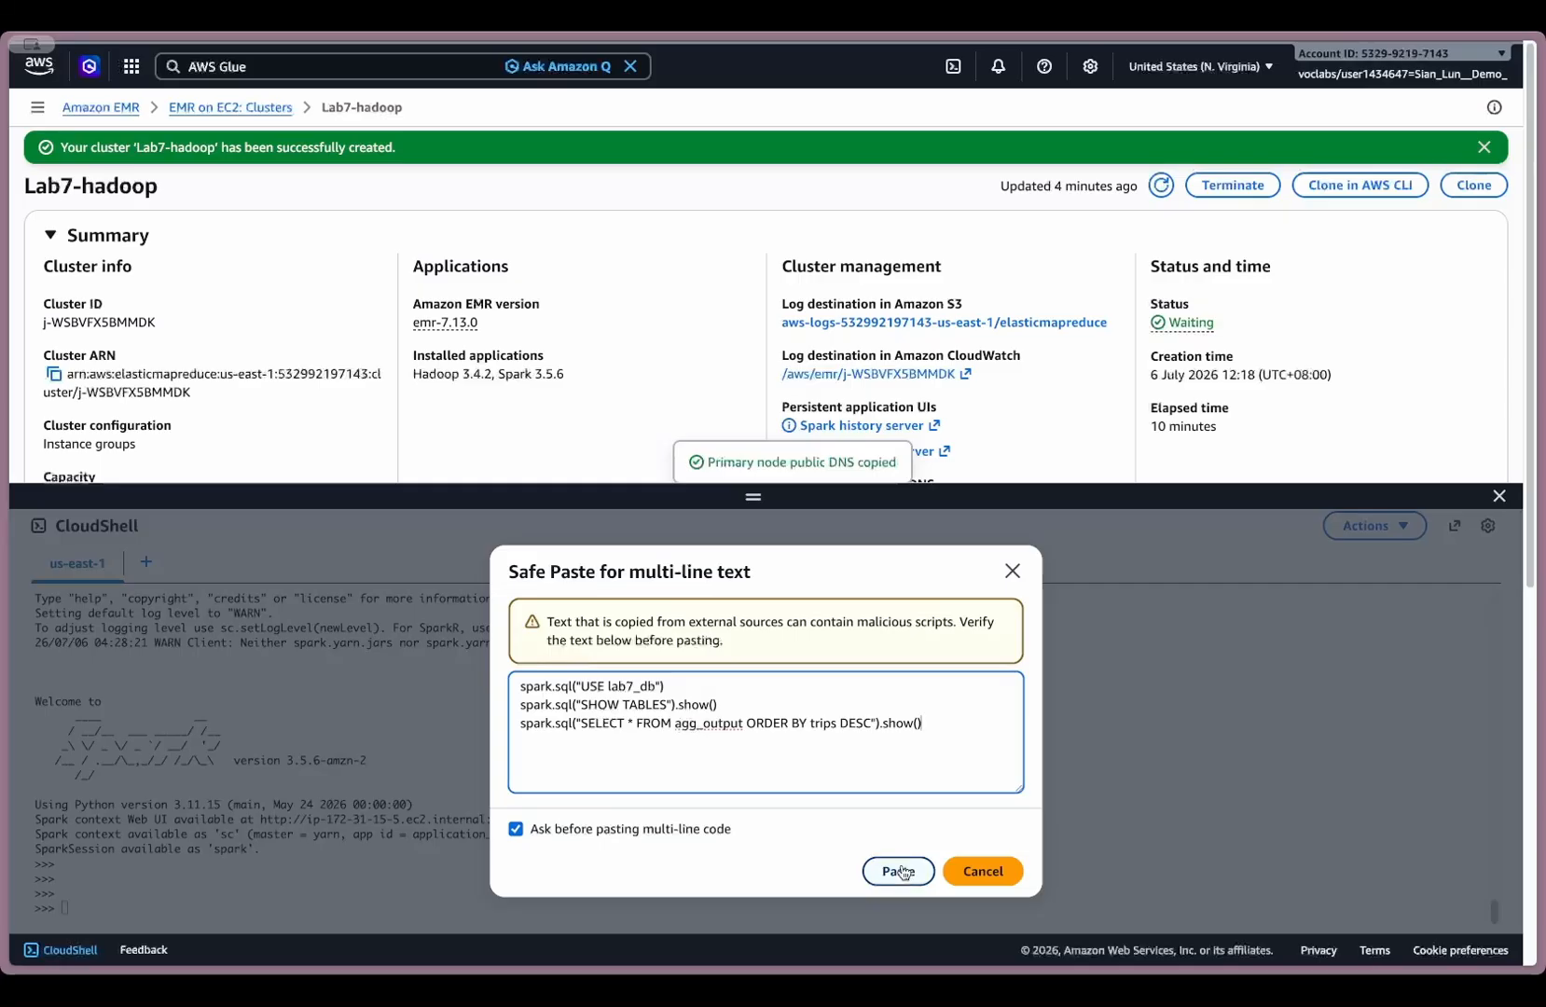
triple_click(691, 686)
key(super+c)
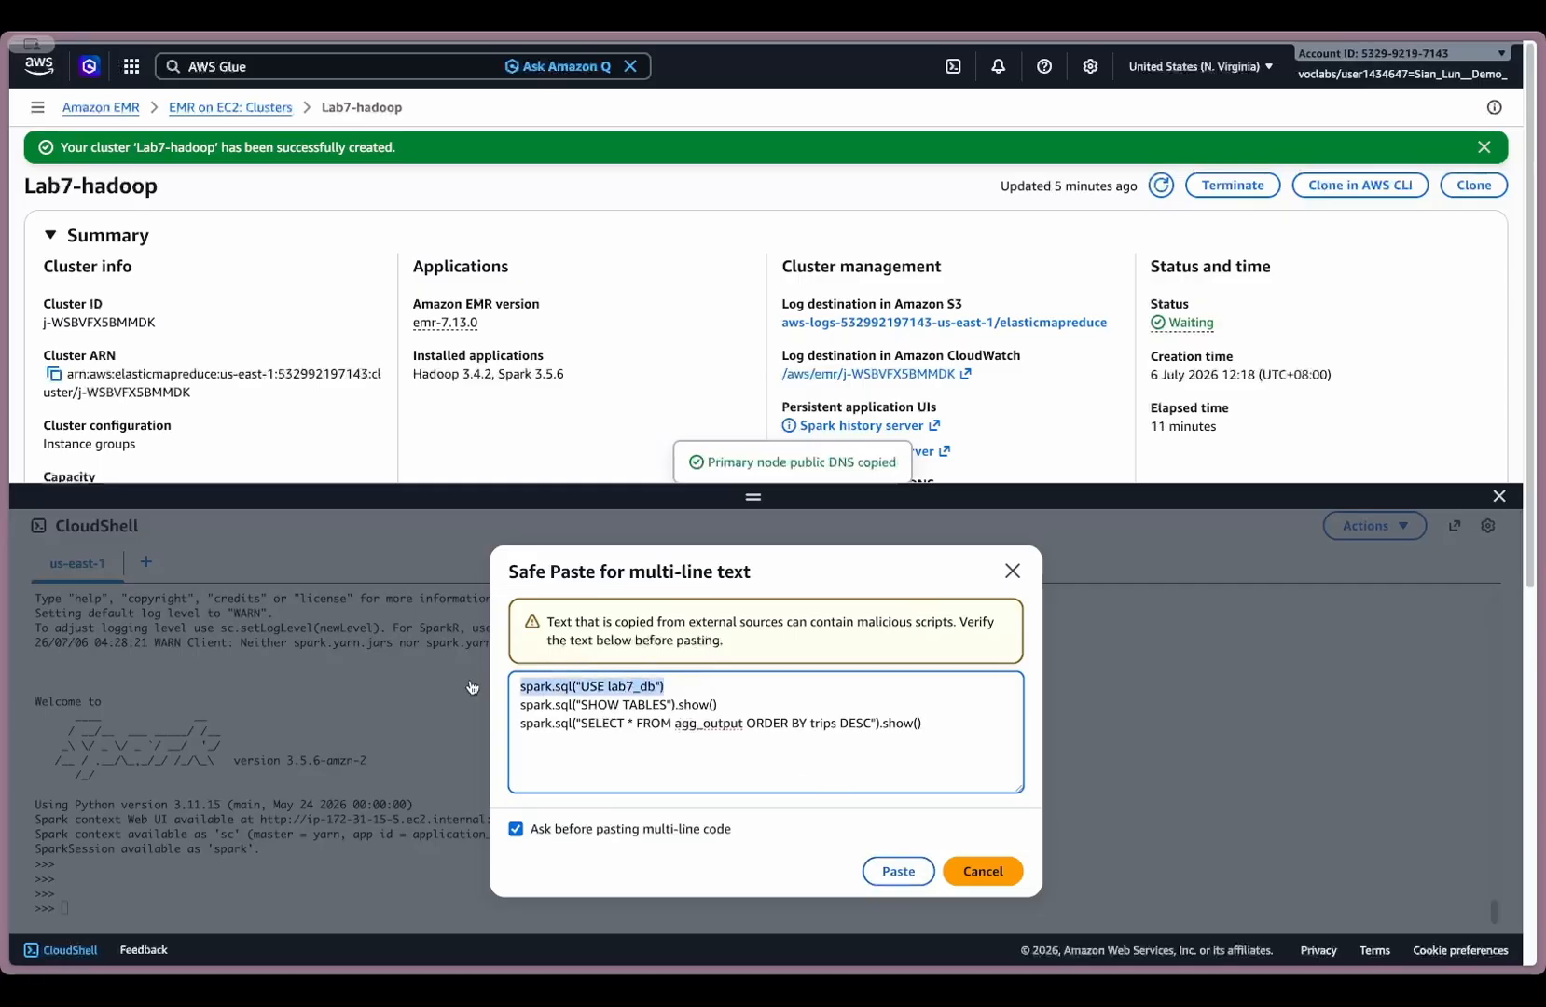
triple_click(734, 710)
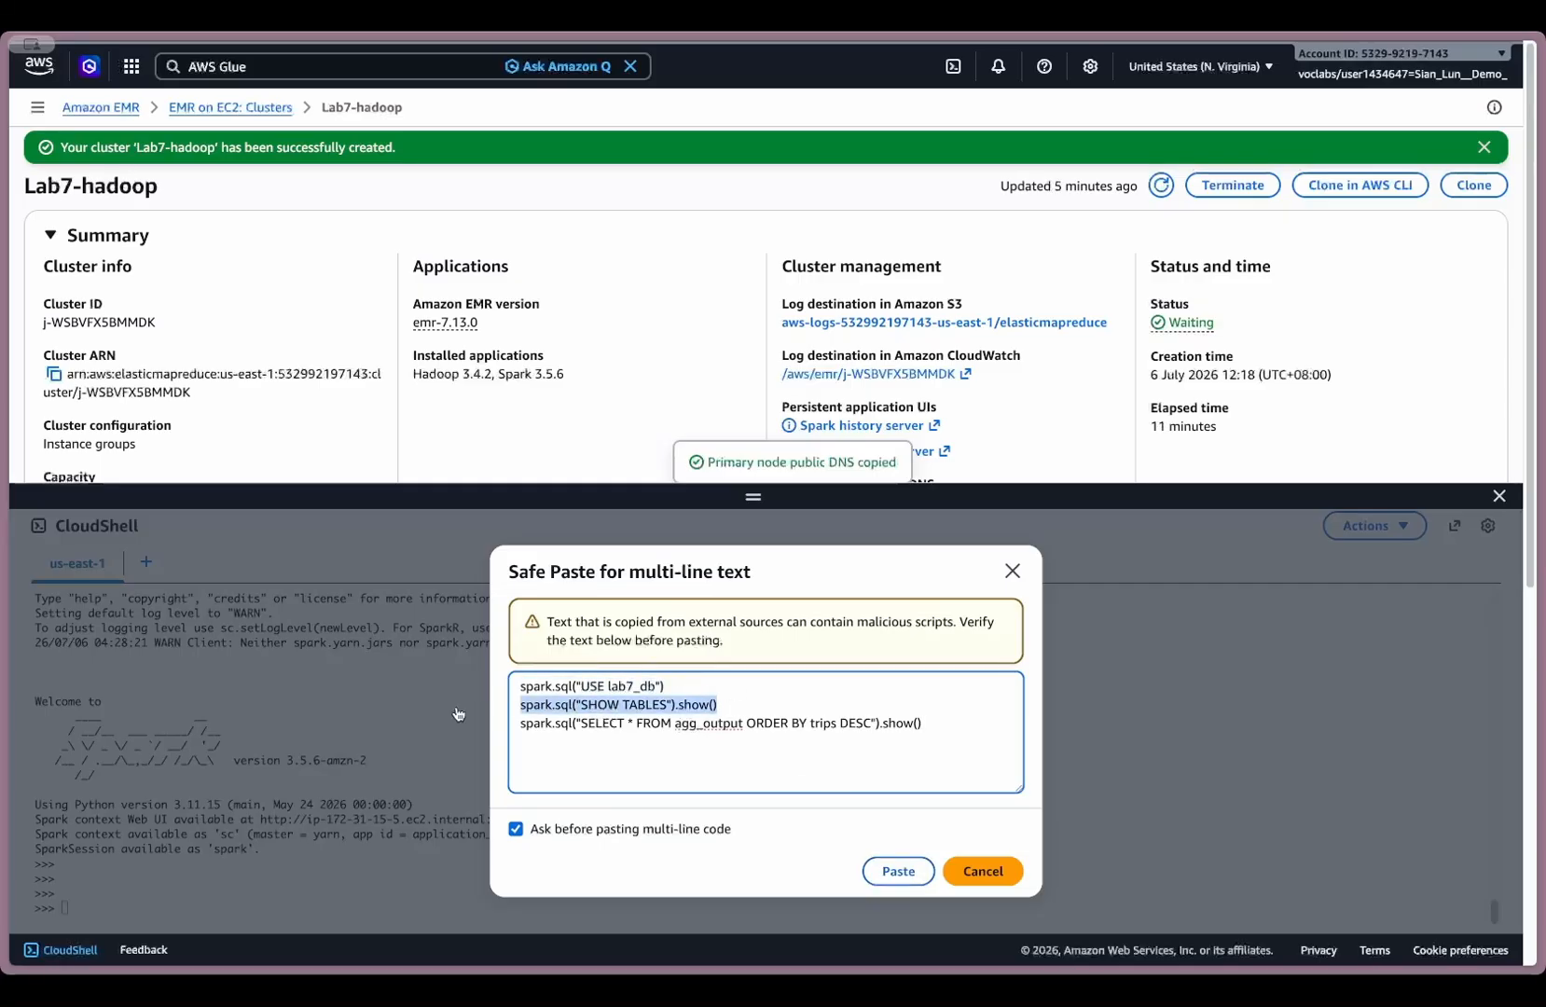
click(825, 745)
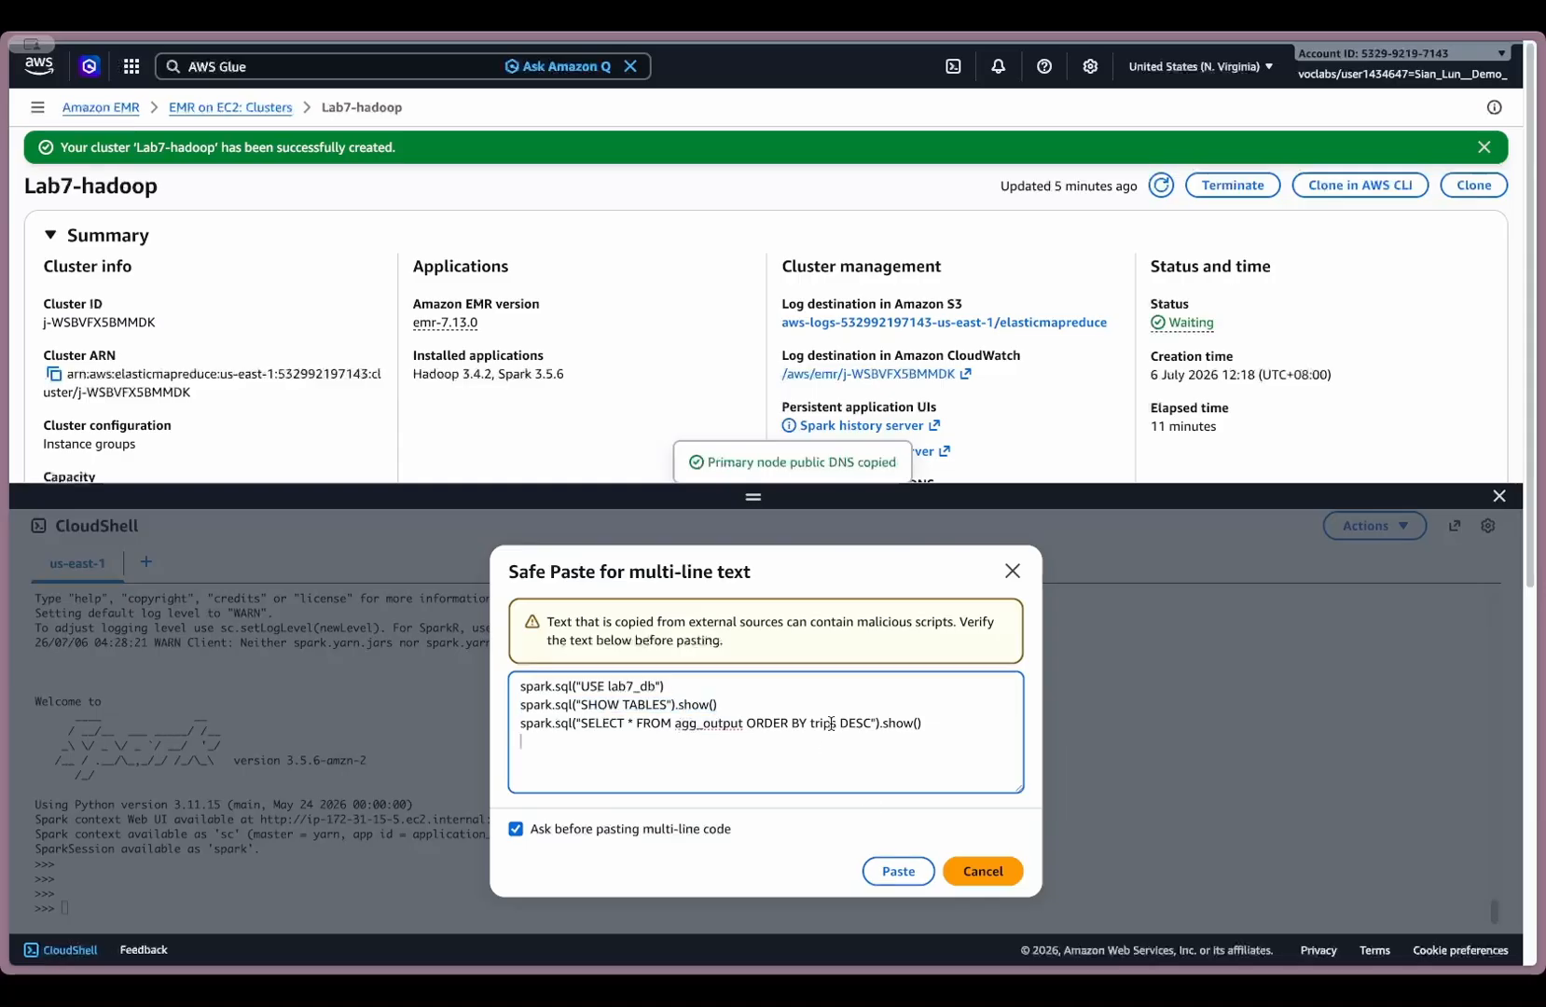
click(898, 871)
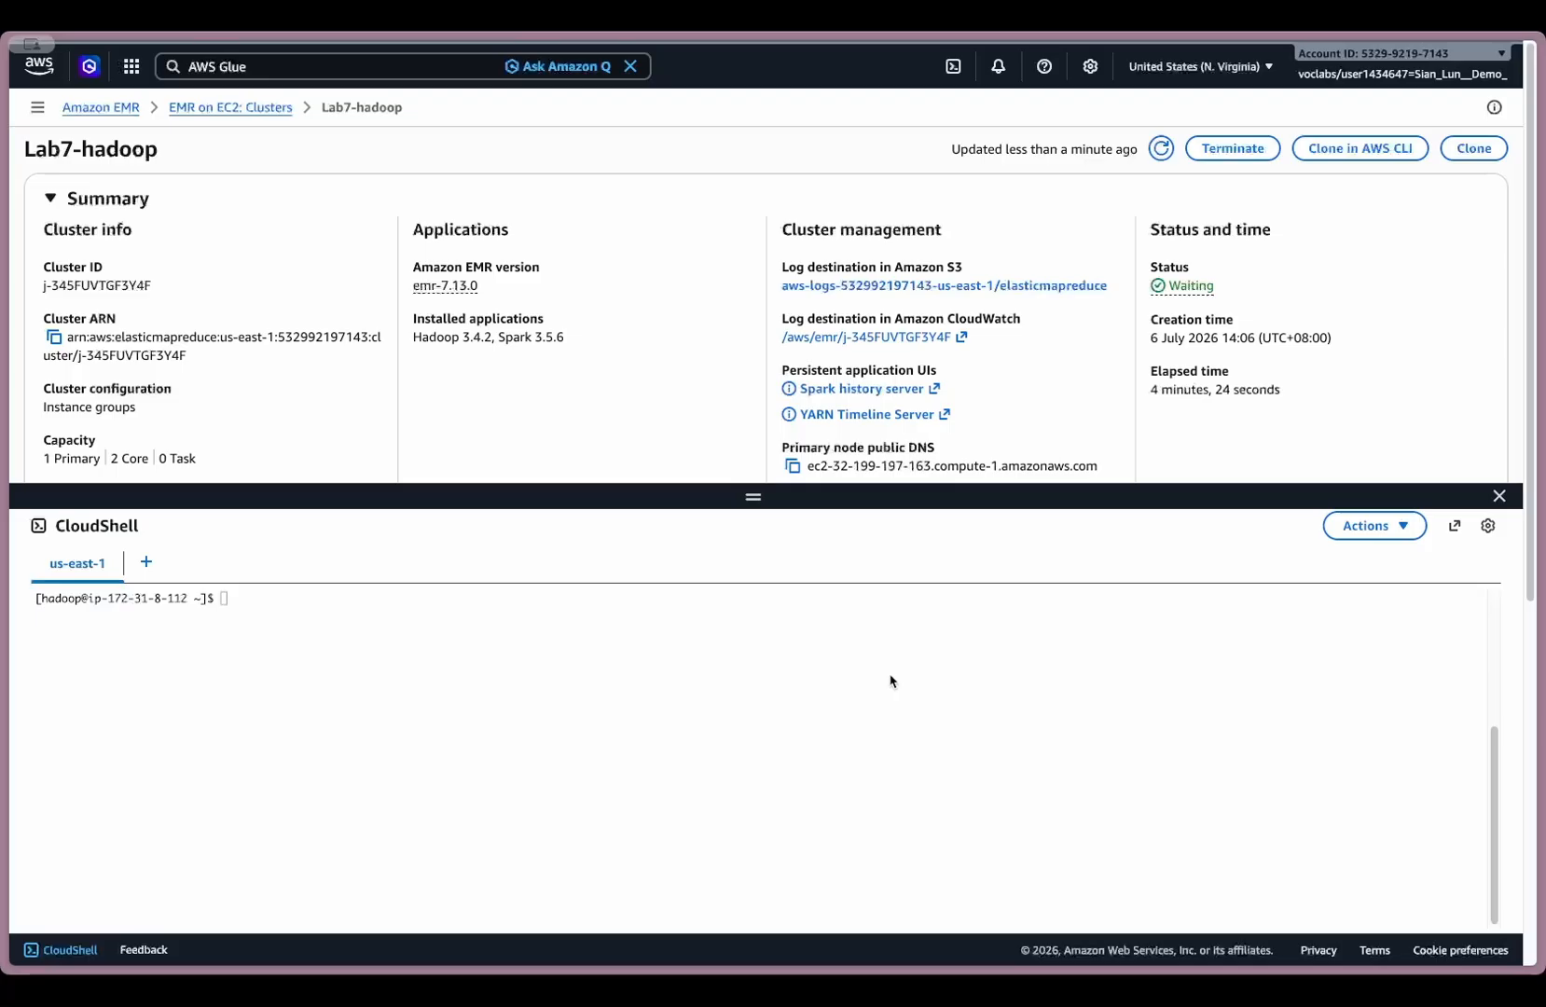
text(curl -sL -o /tmp/nyc_taxi.csv \   https://bit.ly/ist3134_nyc_taxi)
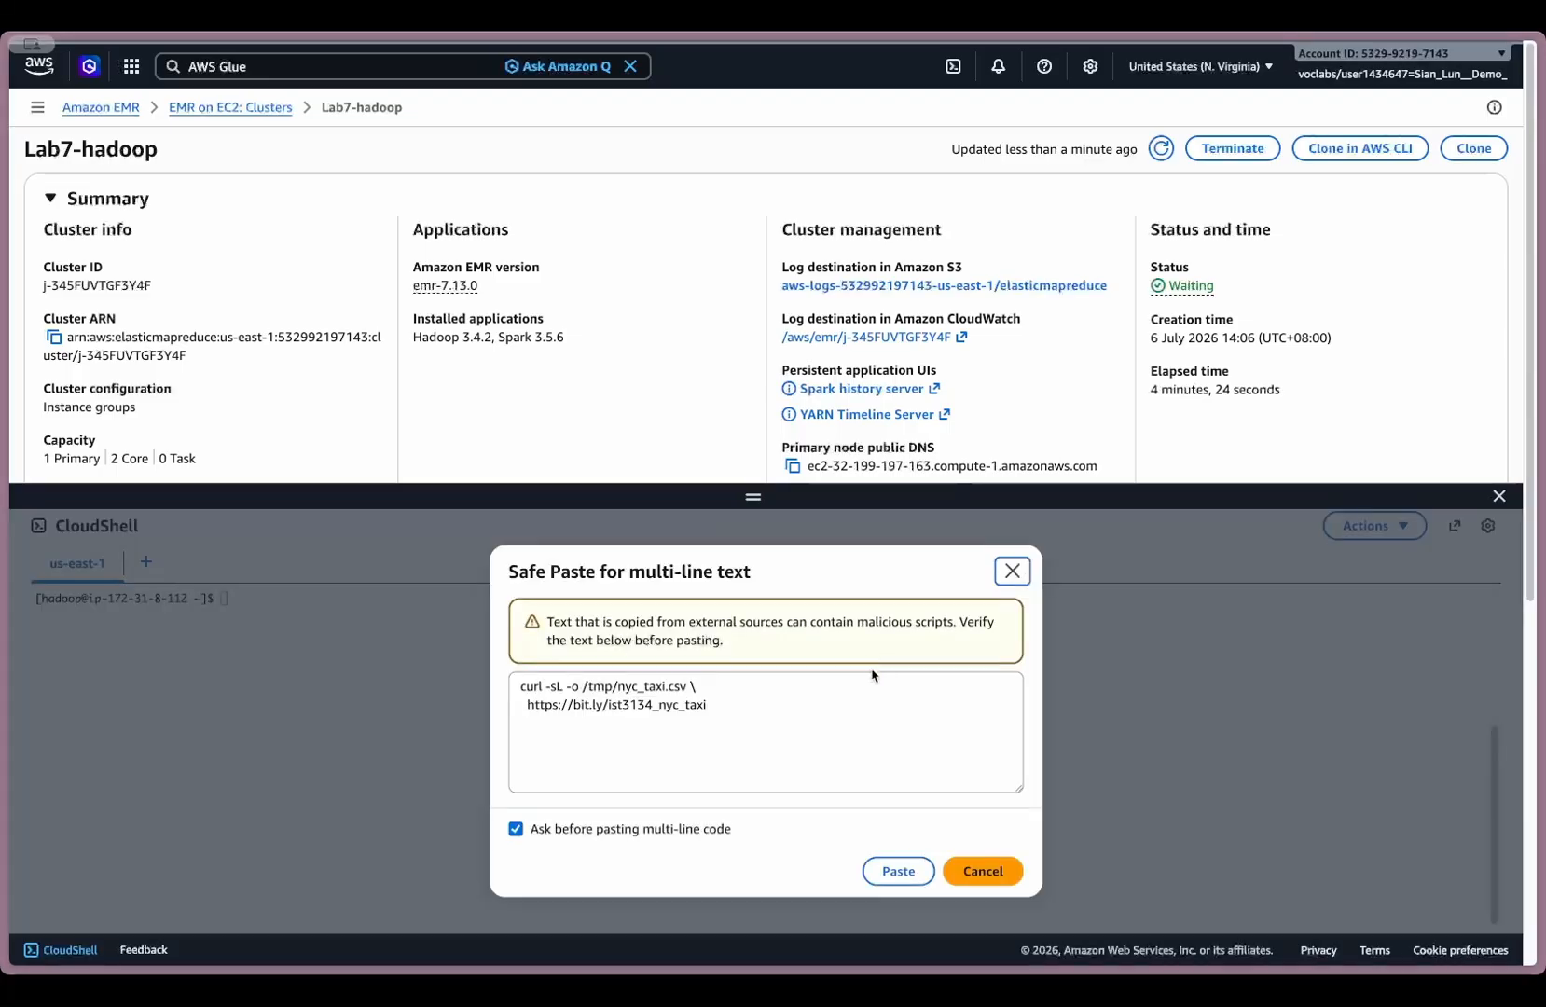
click(812, 680)
key(Delete)
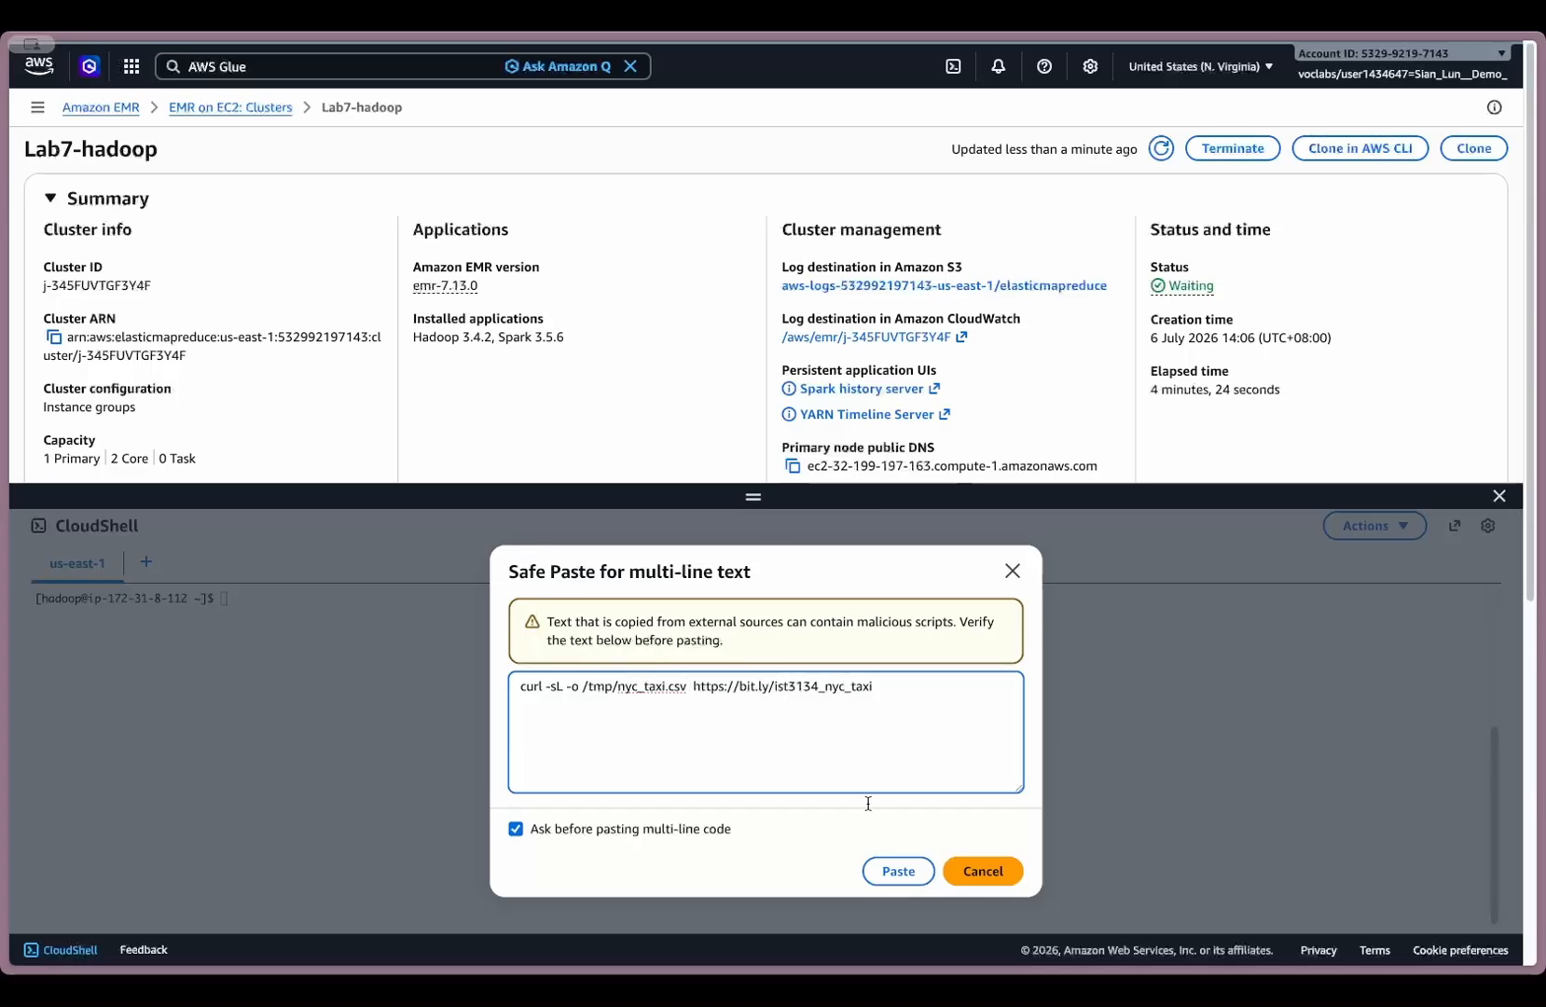
click(891, 869)
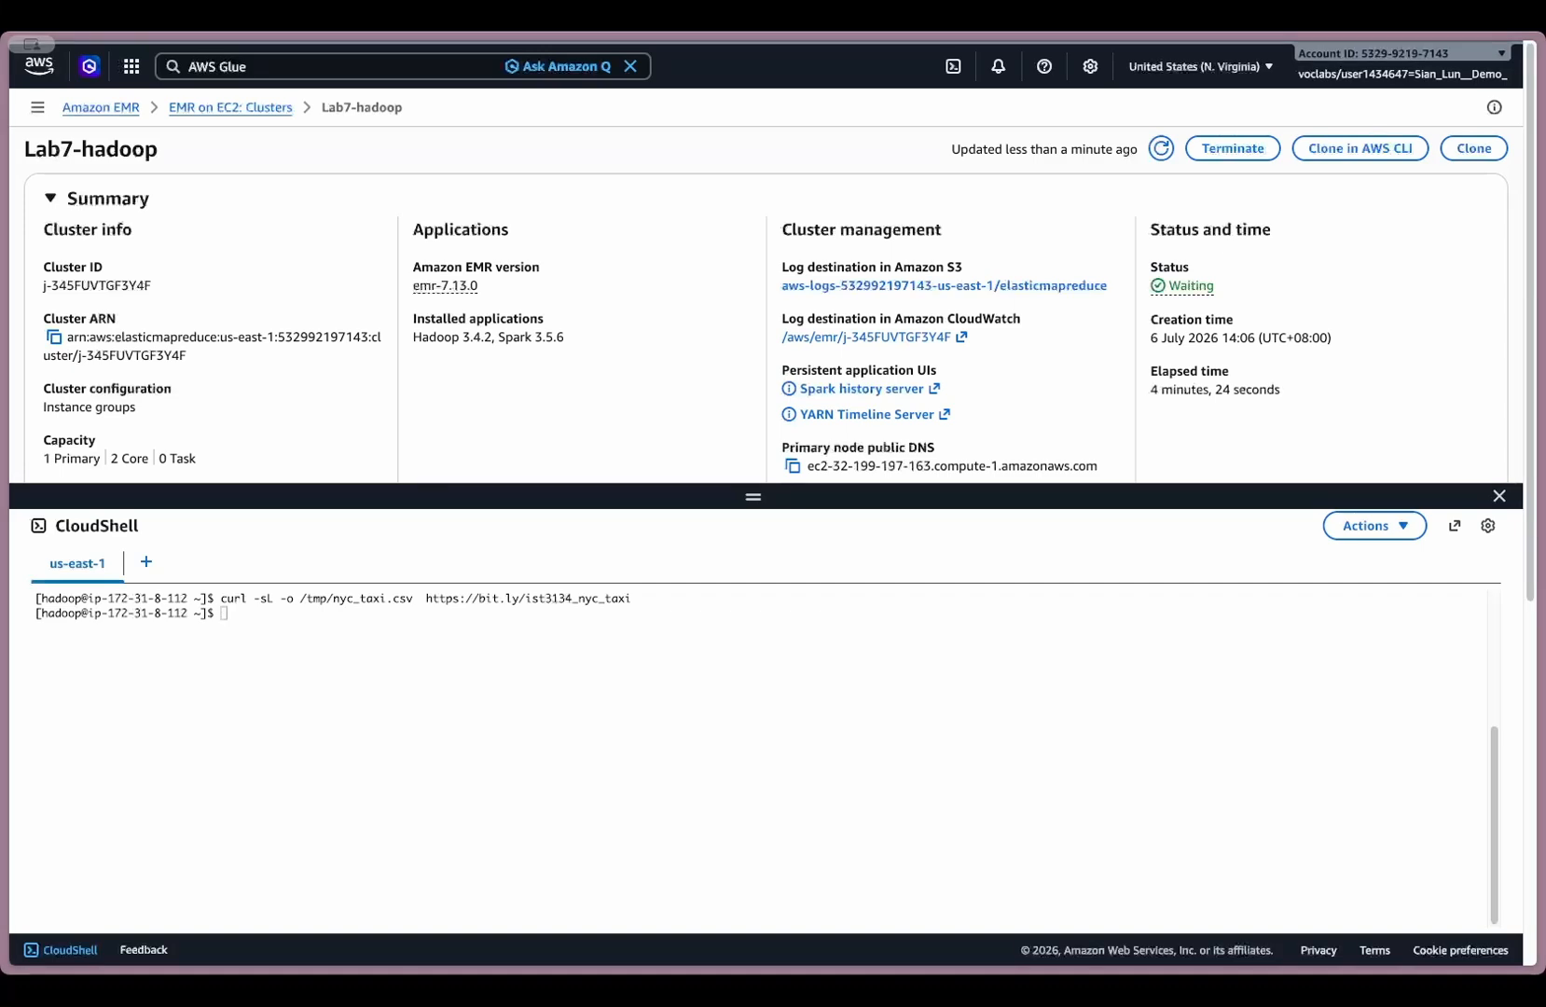
- Create /user/hadoop/lab7 in HDFS, put /tmp/nyc_taxi.csv into it with overwrite and list the folder, using hadoop fs commands
key(super+v)
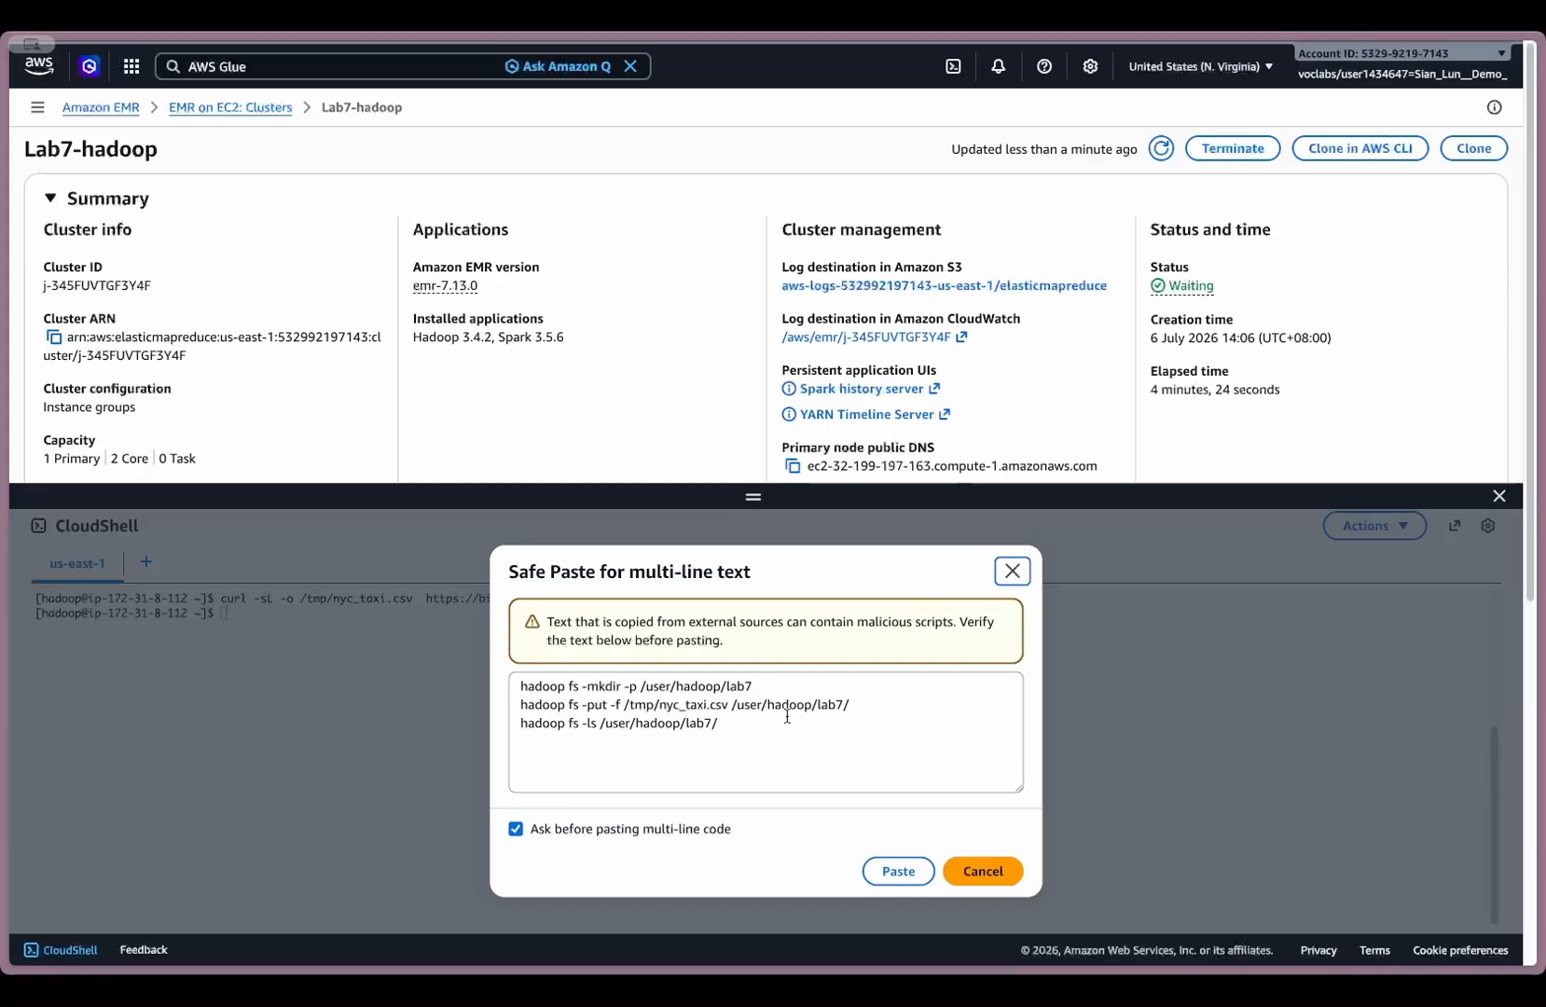
drag(746, 724, 490, 725)
click(748, 730)
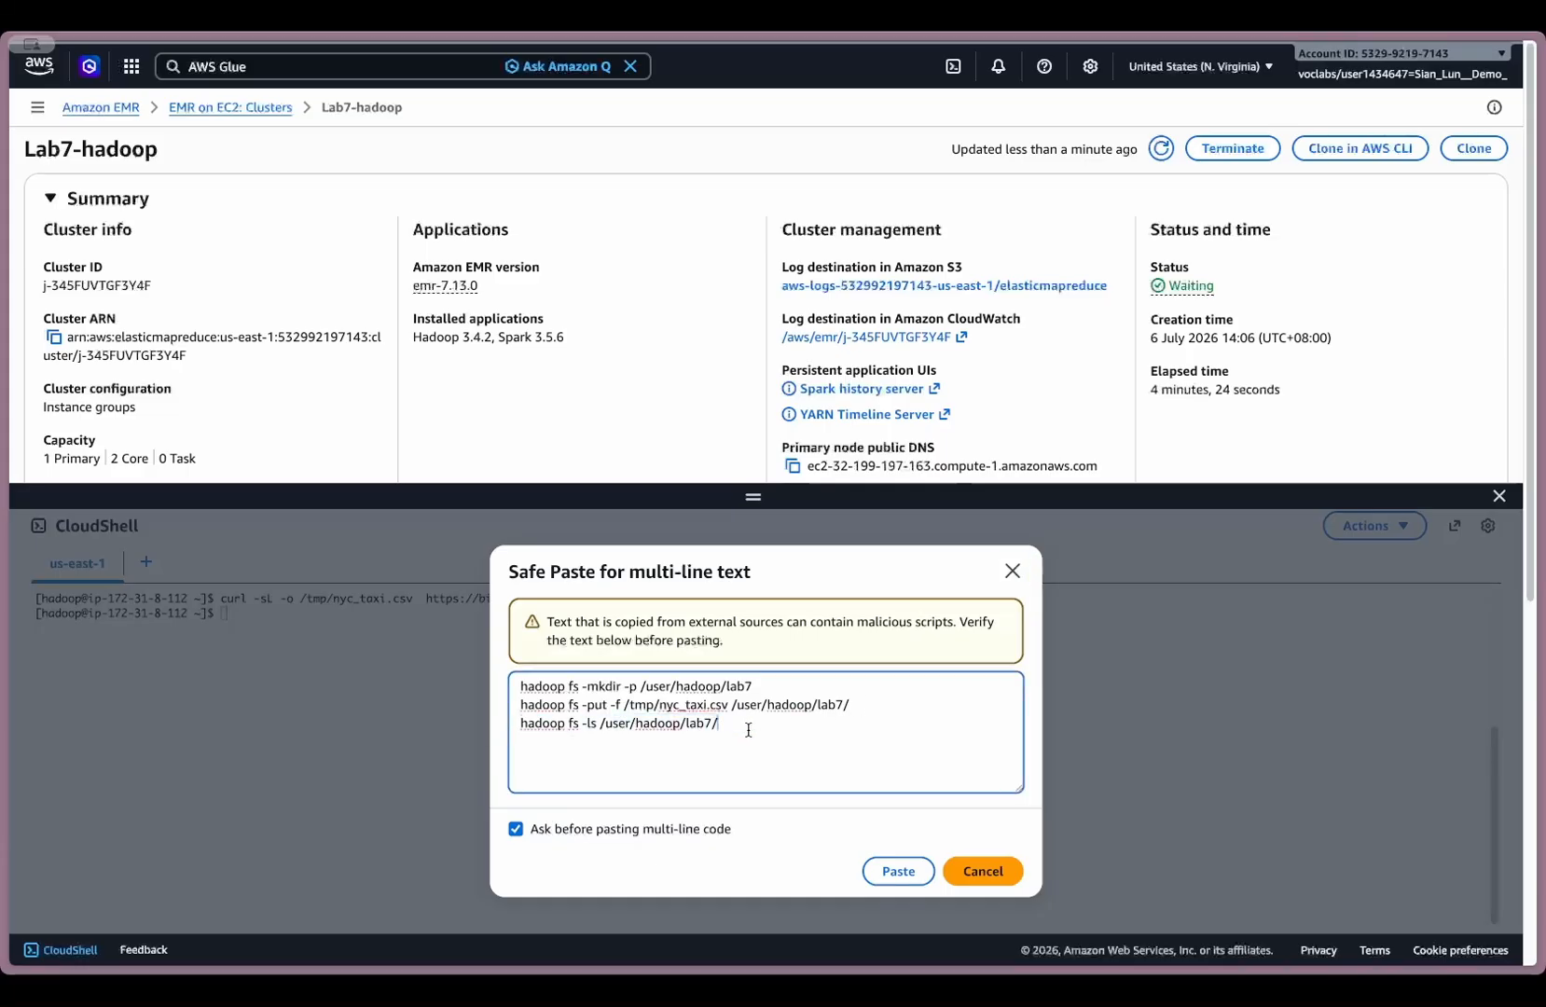
click(899, 870)
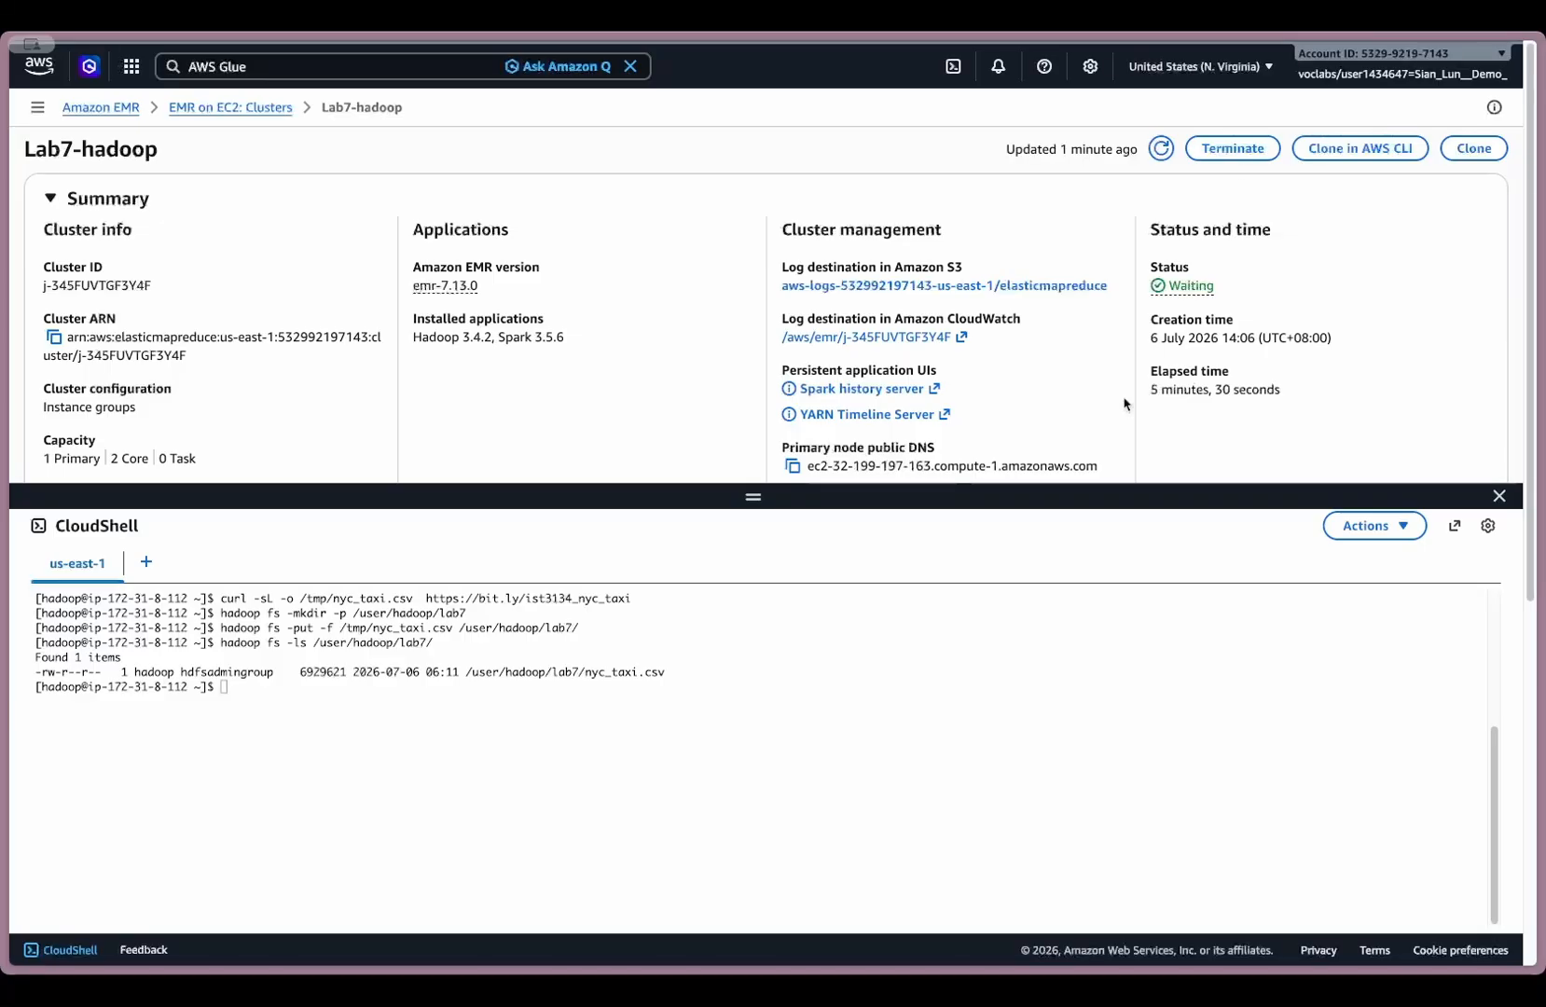
- Check the Iceberg runtime library with ls -lh /usr/share/aws/iceberg/lib/iceberg-spark3-runtime.jar
click(662, 699)
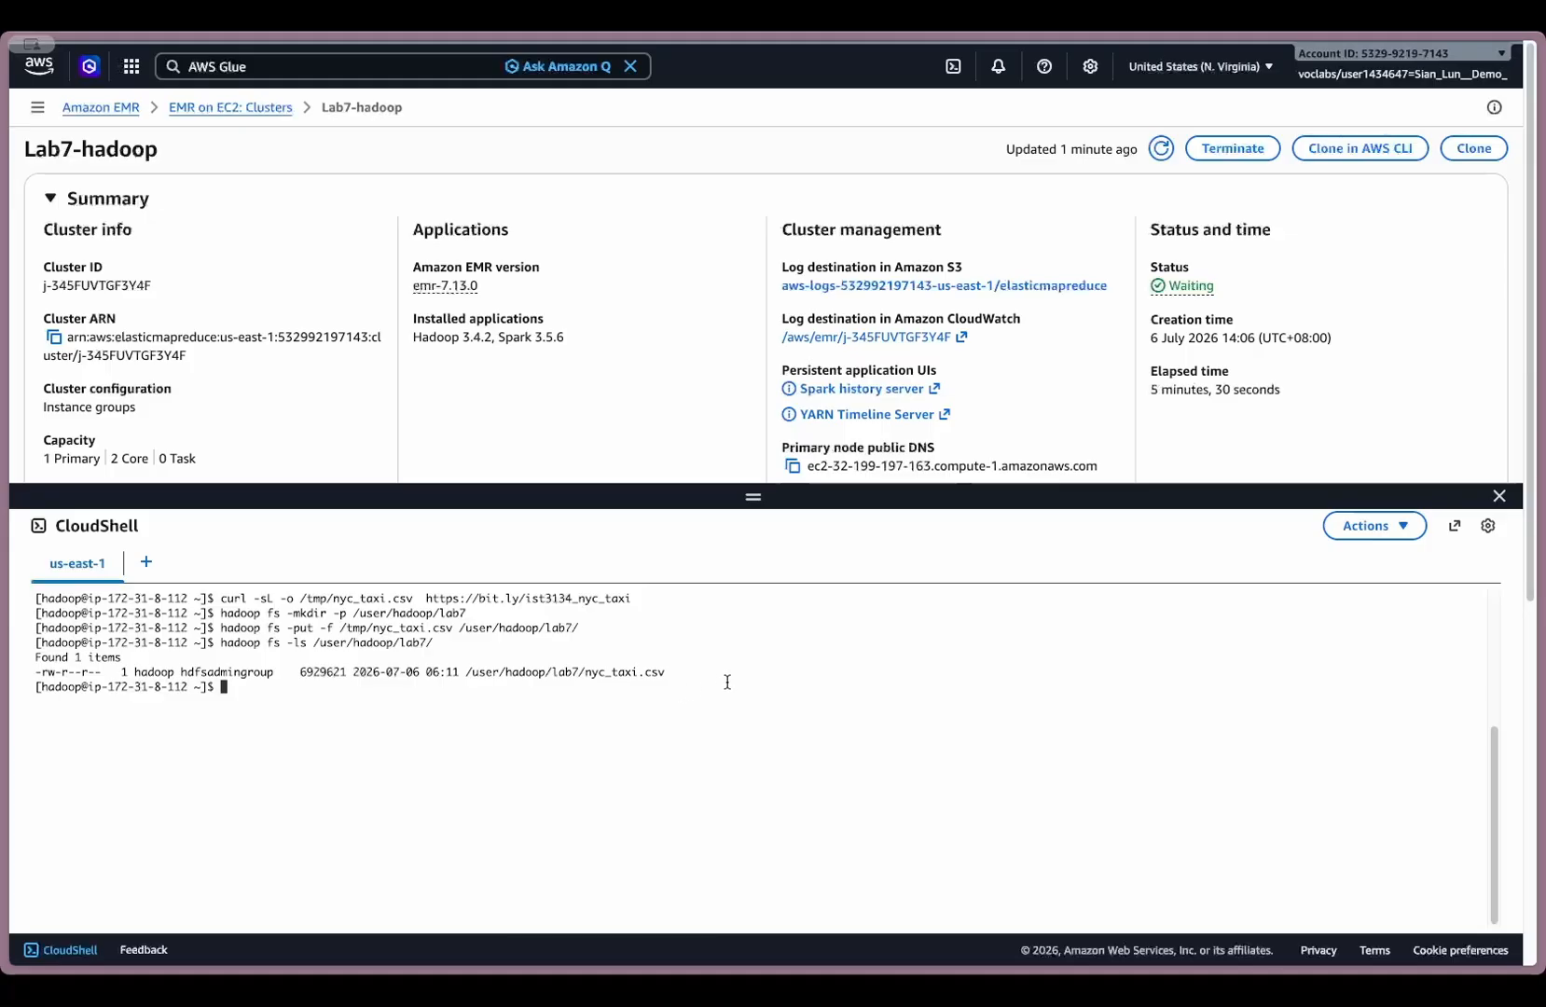
key(ctrl+v)
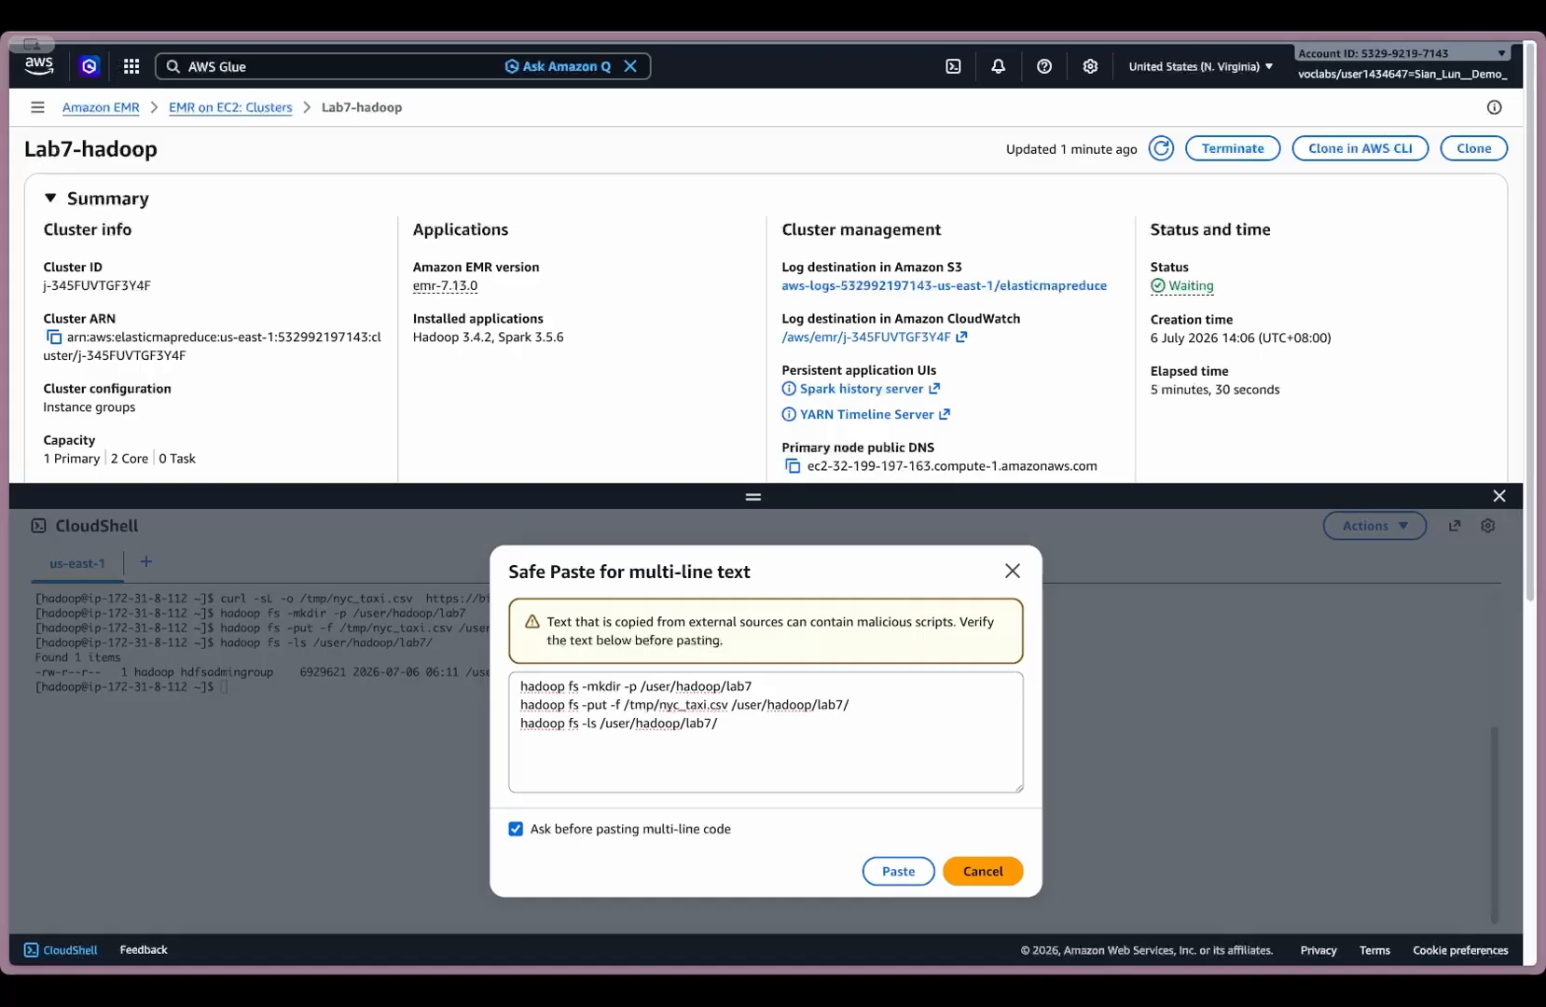
click(980, 873)
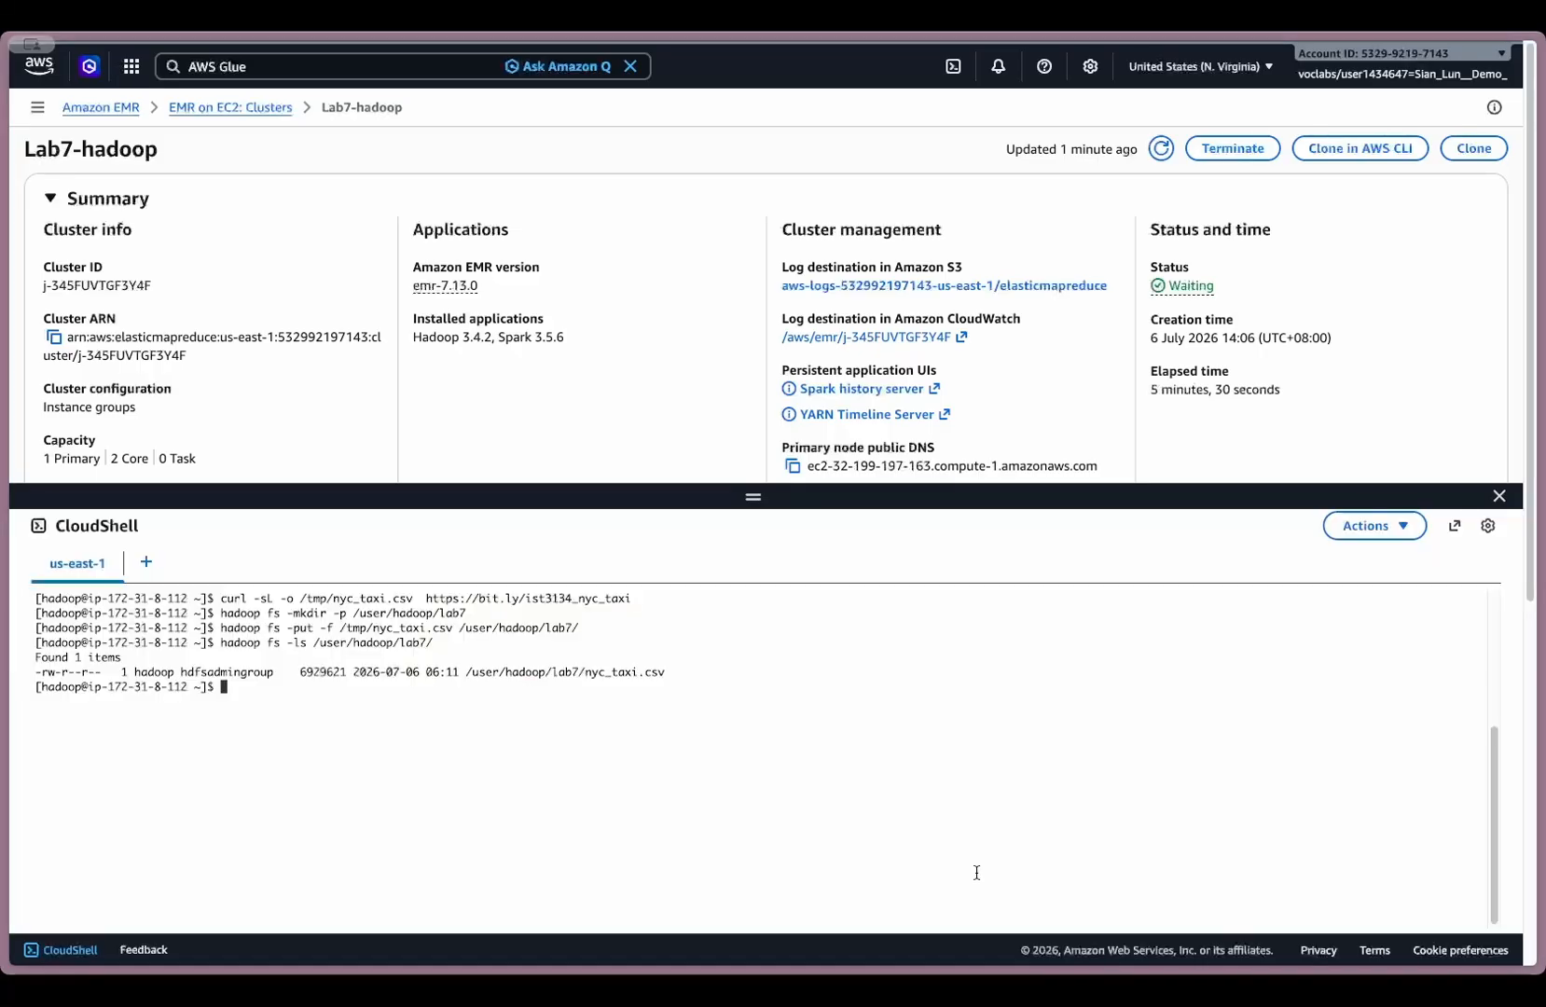
text(ls -lh /usr/share/aws/iceberg/lib/iceberg-spark3-runtime.jar)
key(Return)
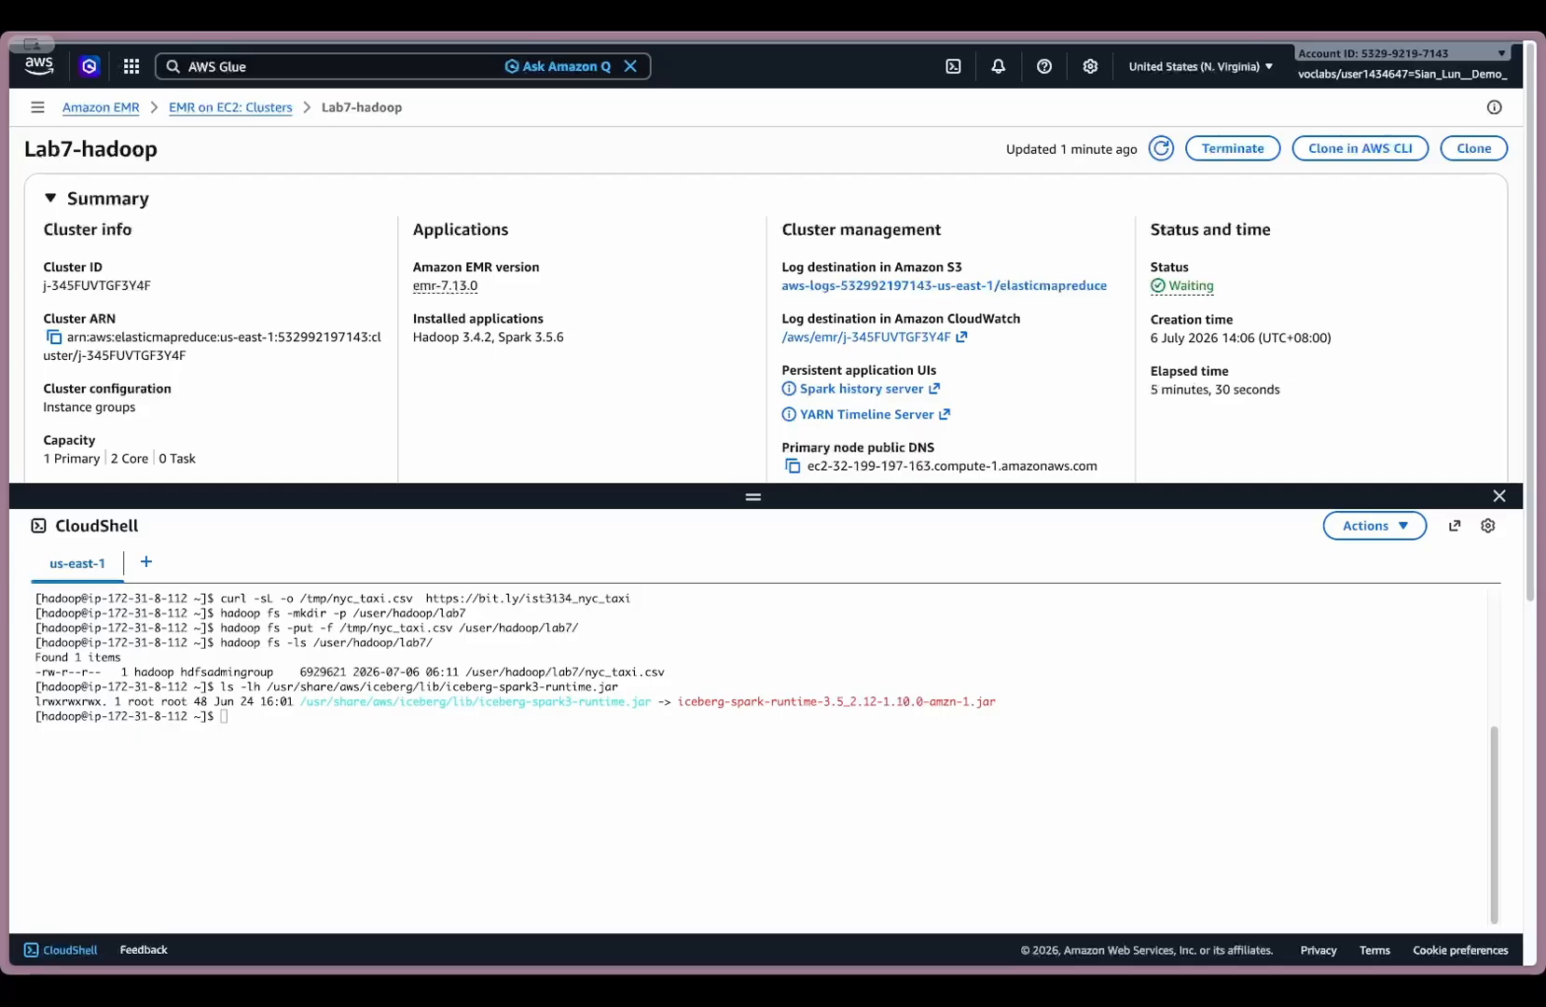
- Bring in the multi-line pyspark command with master yarn, 2 executors and the Iceberg glue_catalog settings, and review it down to its warehouse path
click(586, 627)
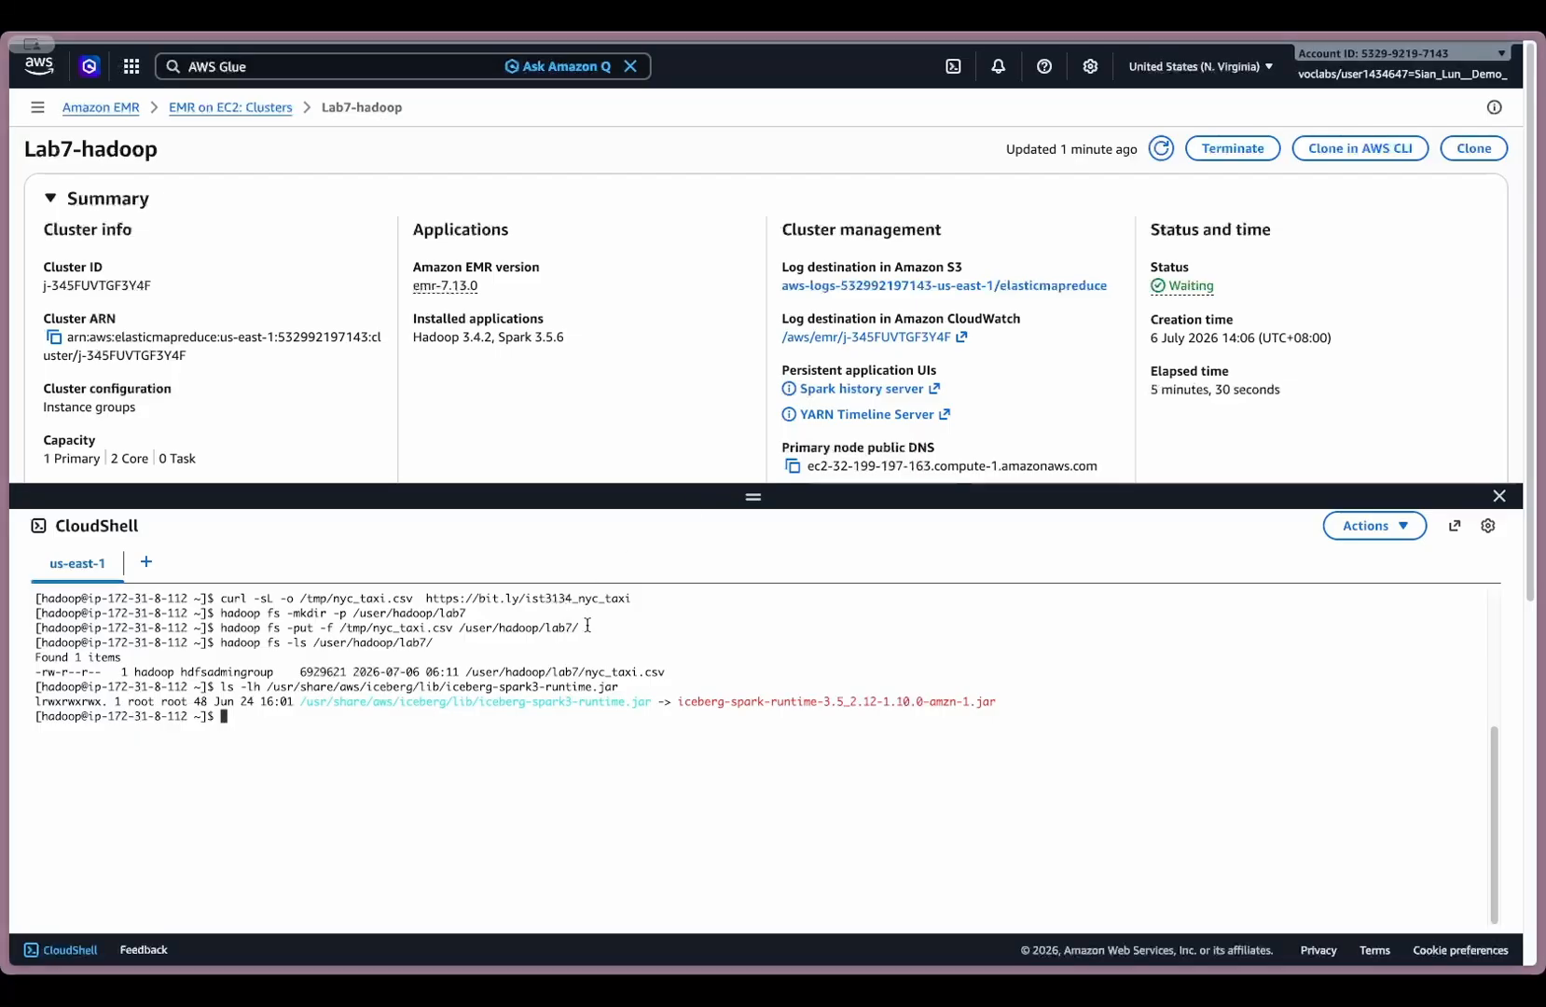
key(super+v)
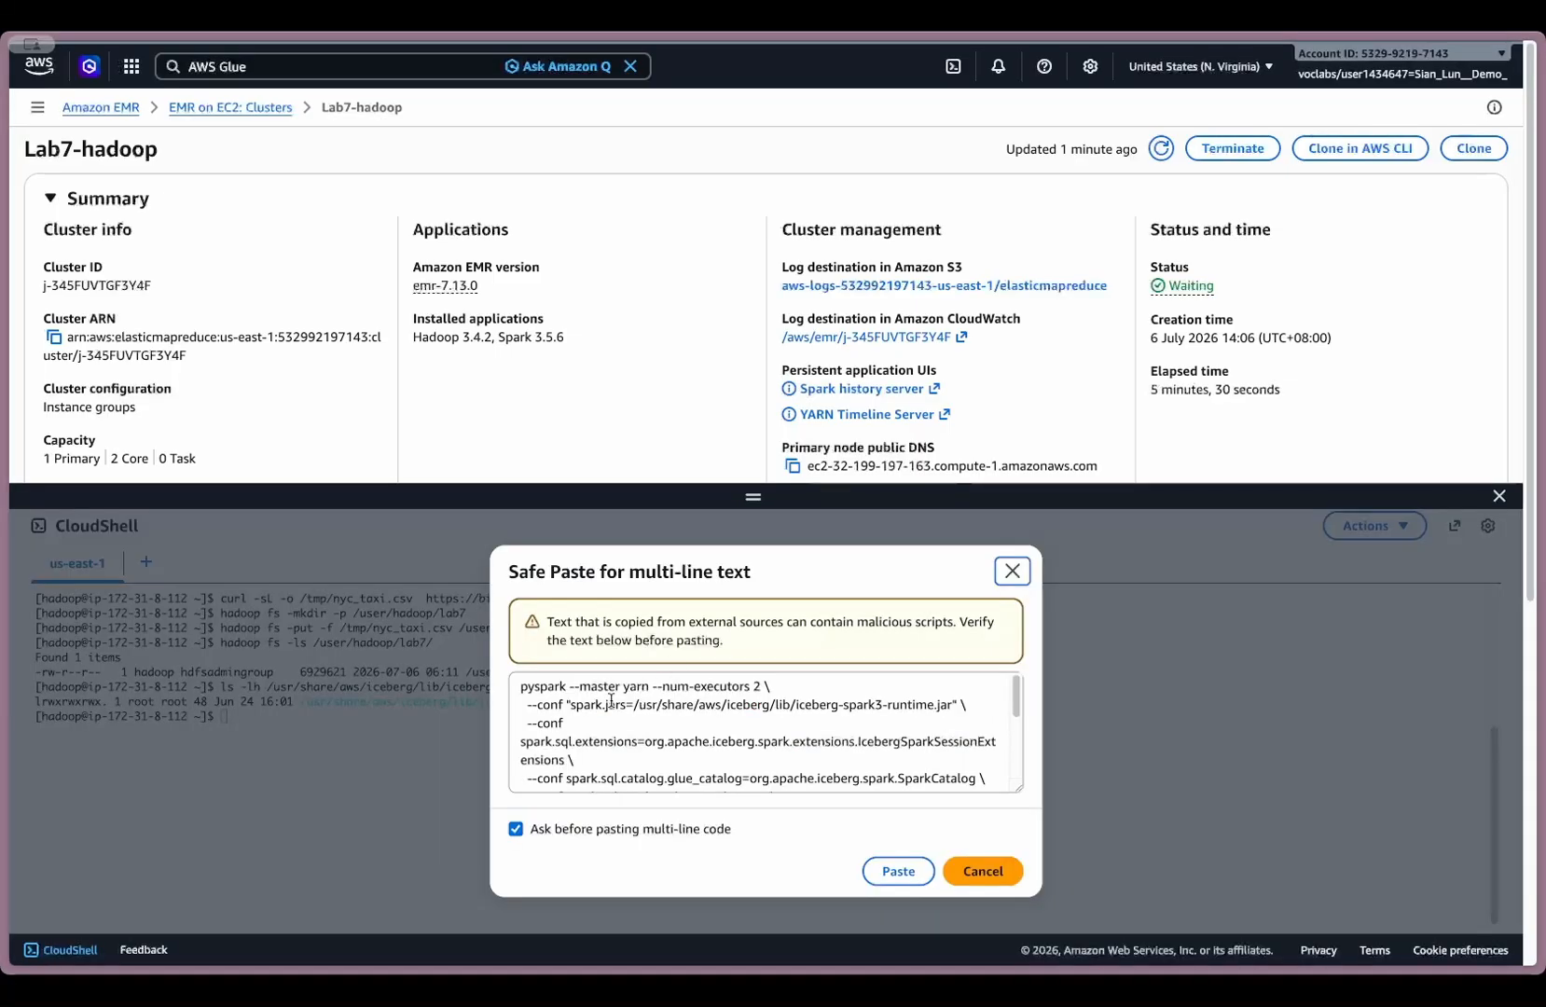
click(696, 726)
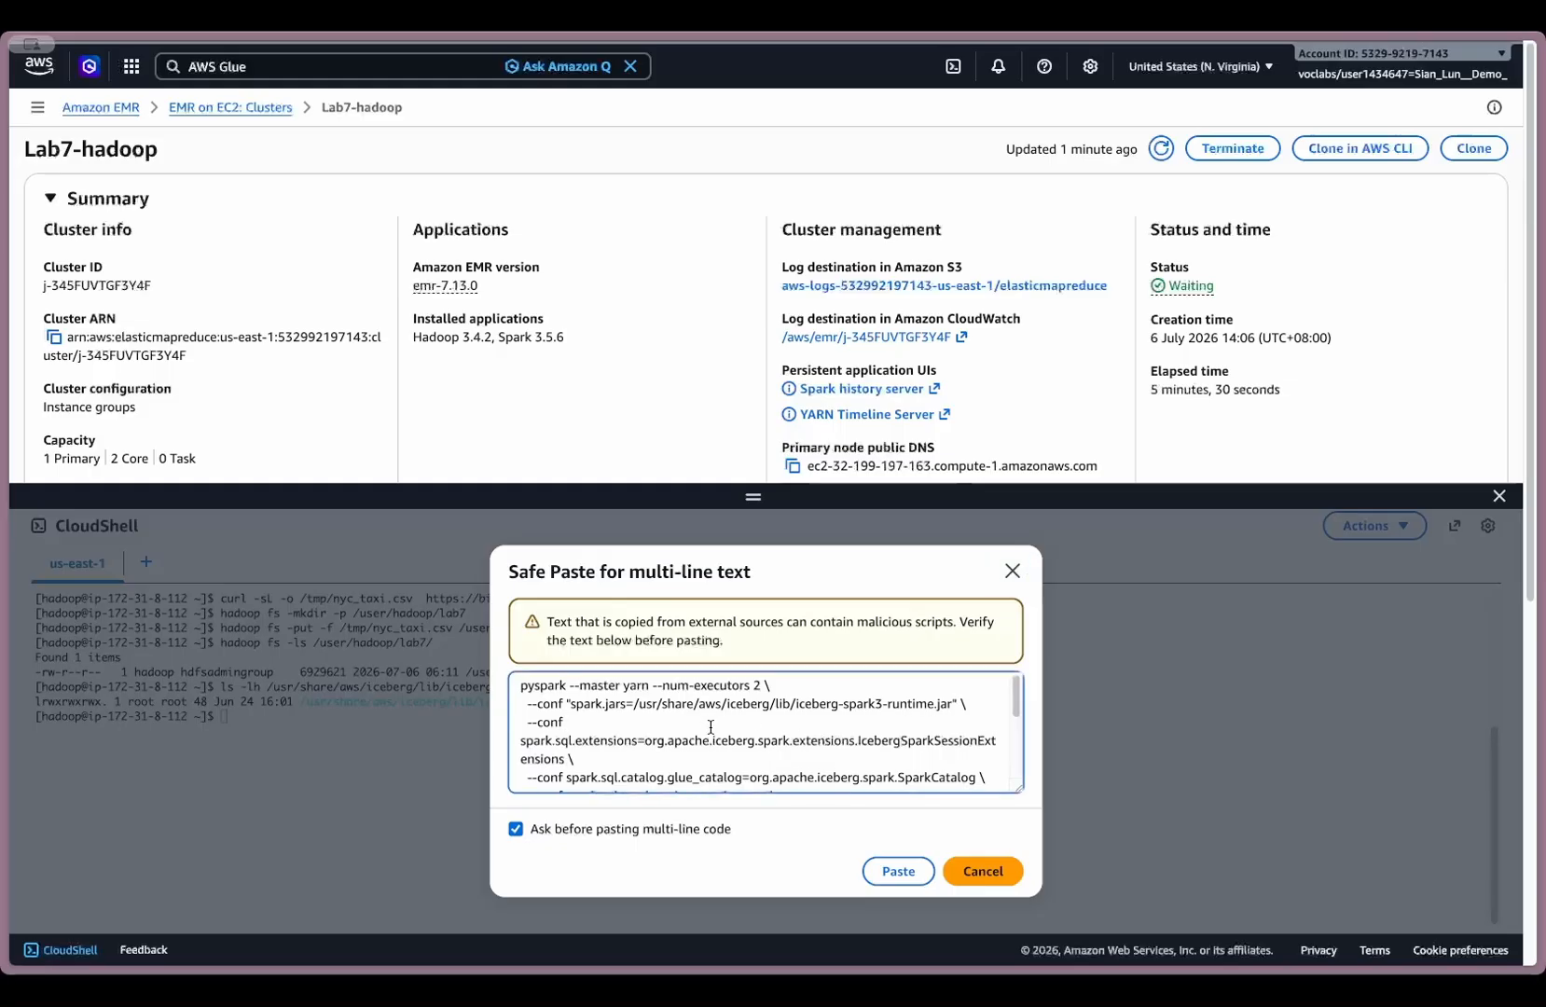
scroll(701, 740, down, 1)
scroll(701, 740, down, 2)
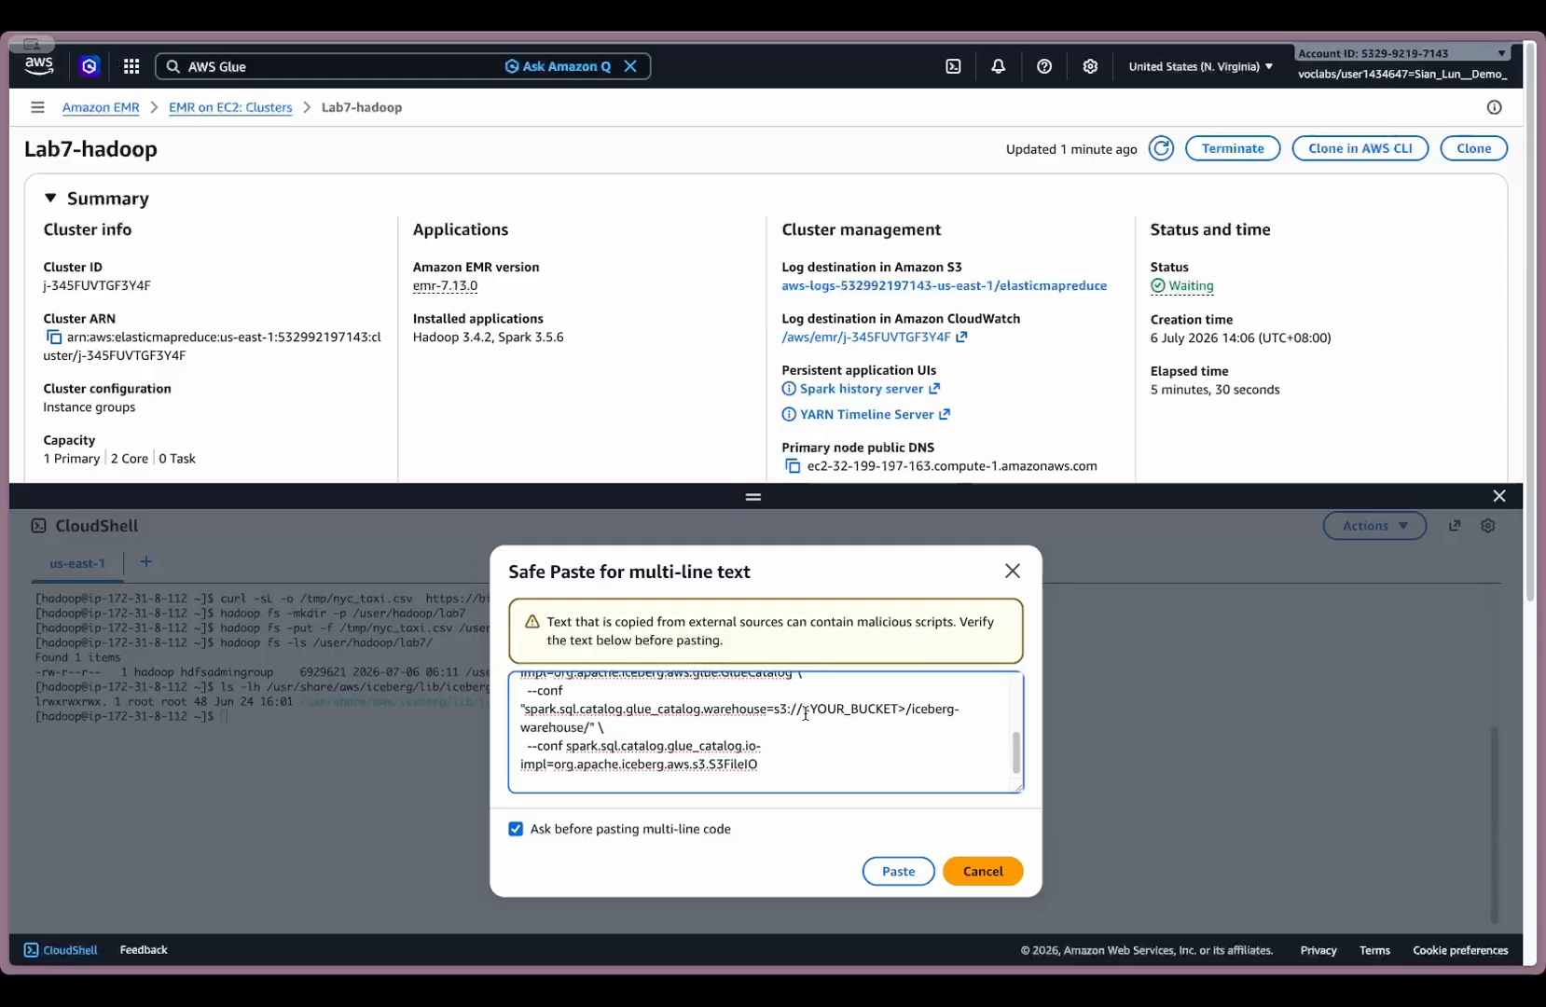
- Replace <YOUR_BUCKET> in the glue_catalog warehouse path with the aws-logs bucket name copied from the S3 bucket list
drag(805, 713, 908, 707)
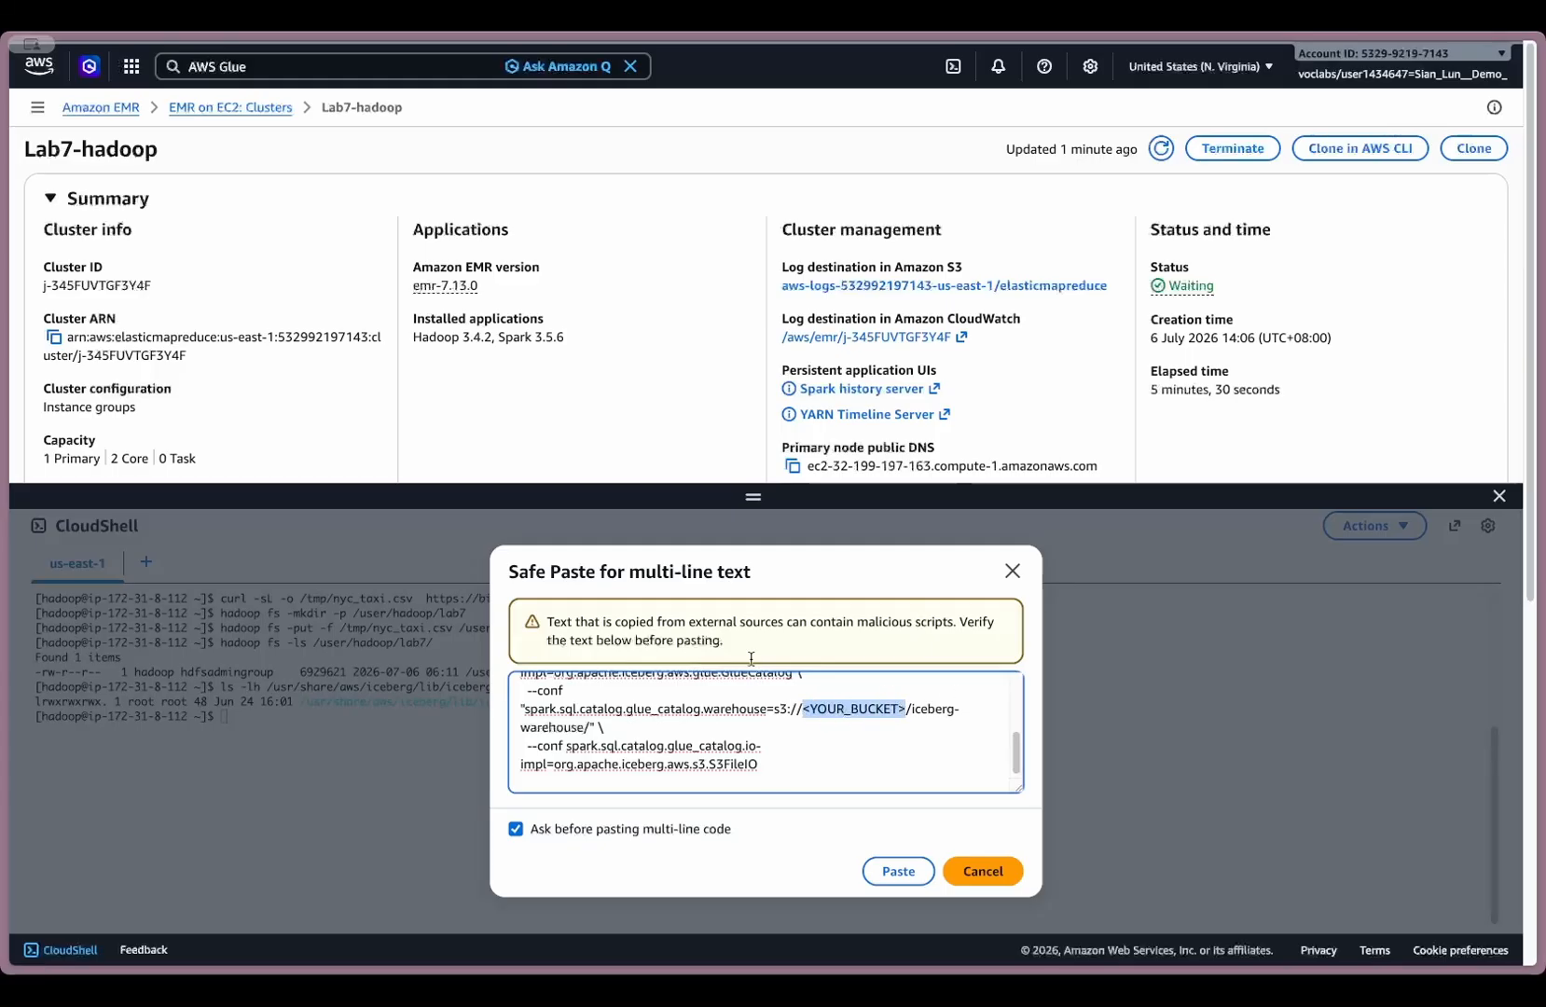
mouse_move(5, 317)
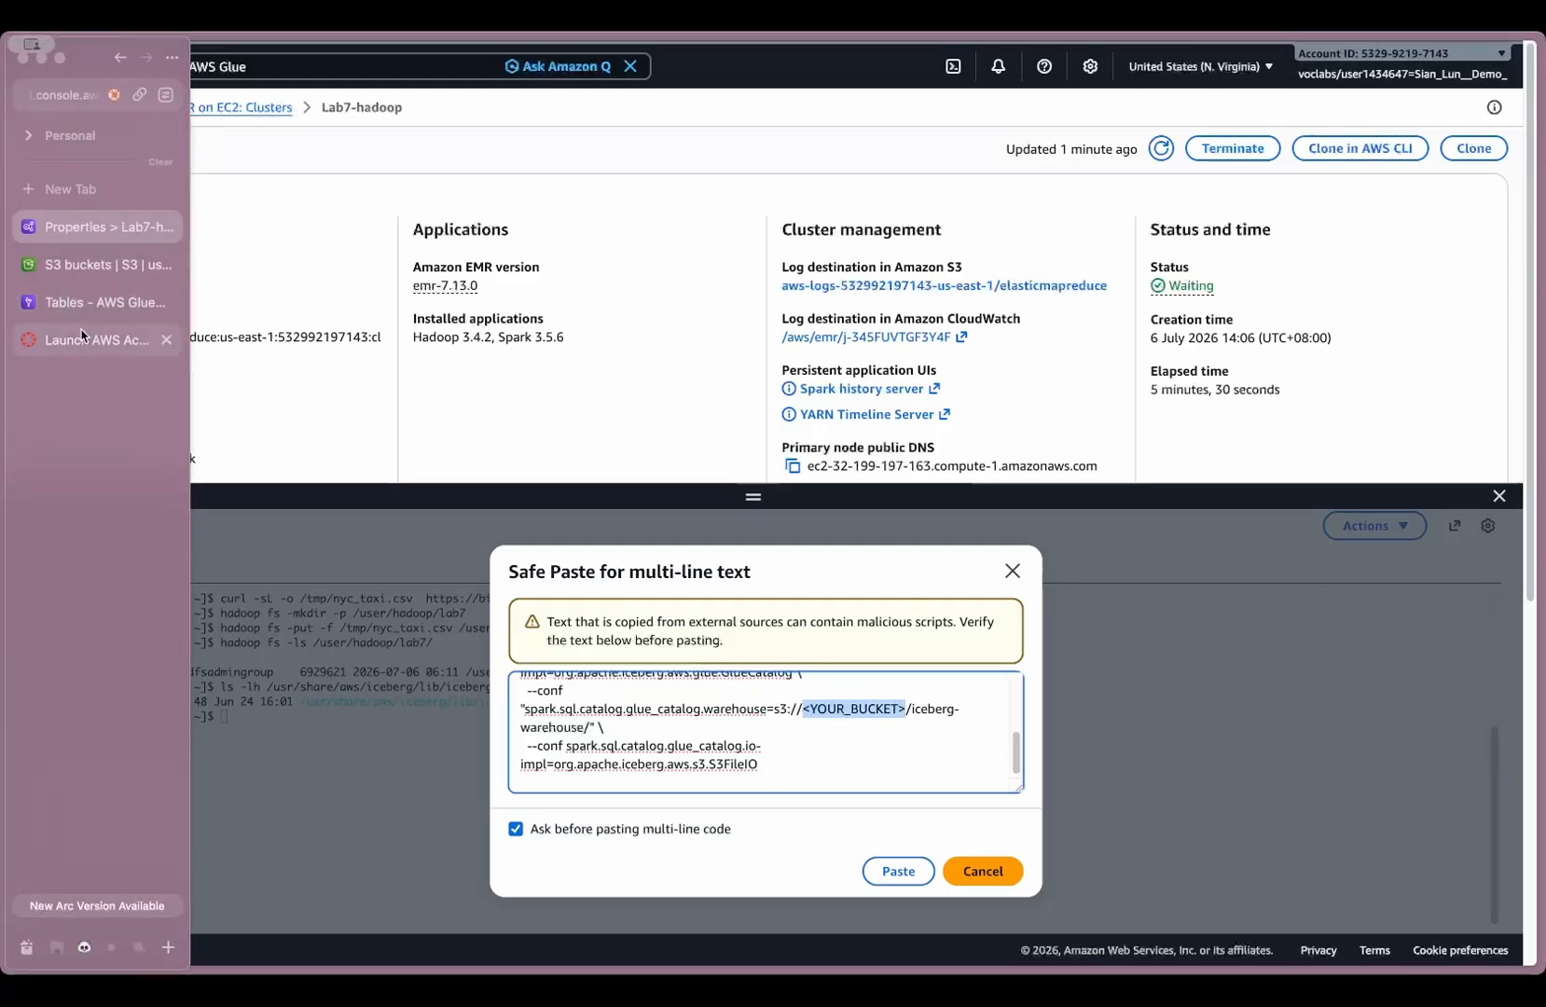
click(99, 278)
drag(354, 403, 102, 397)
key(ctrl+c)
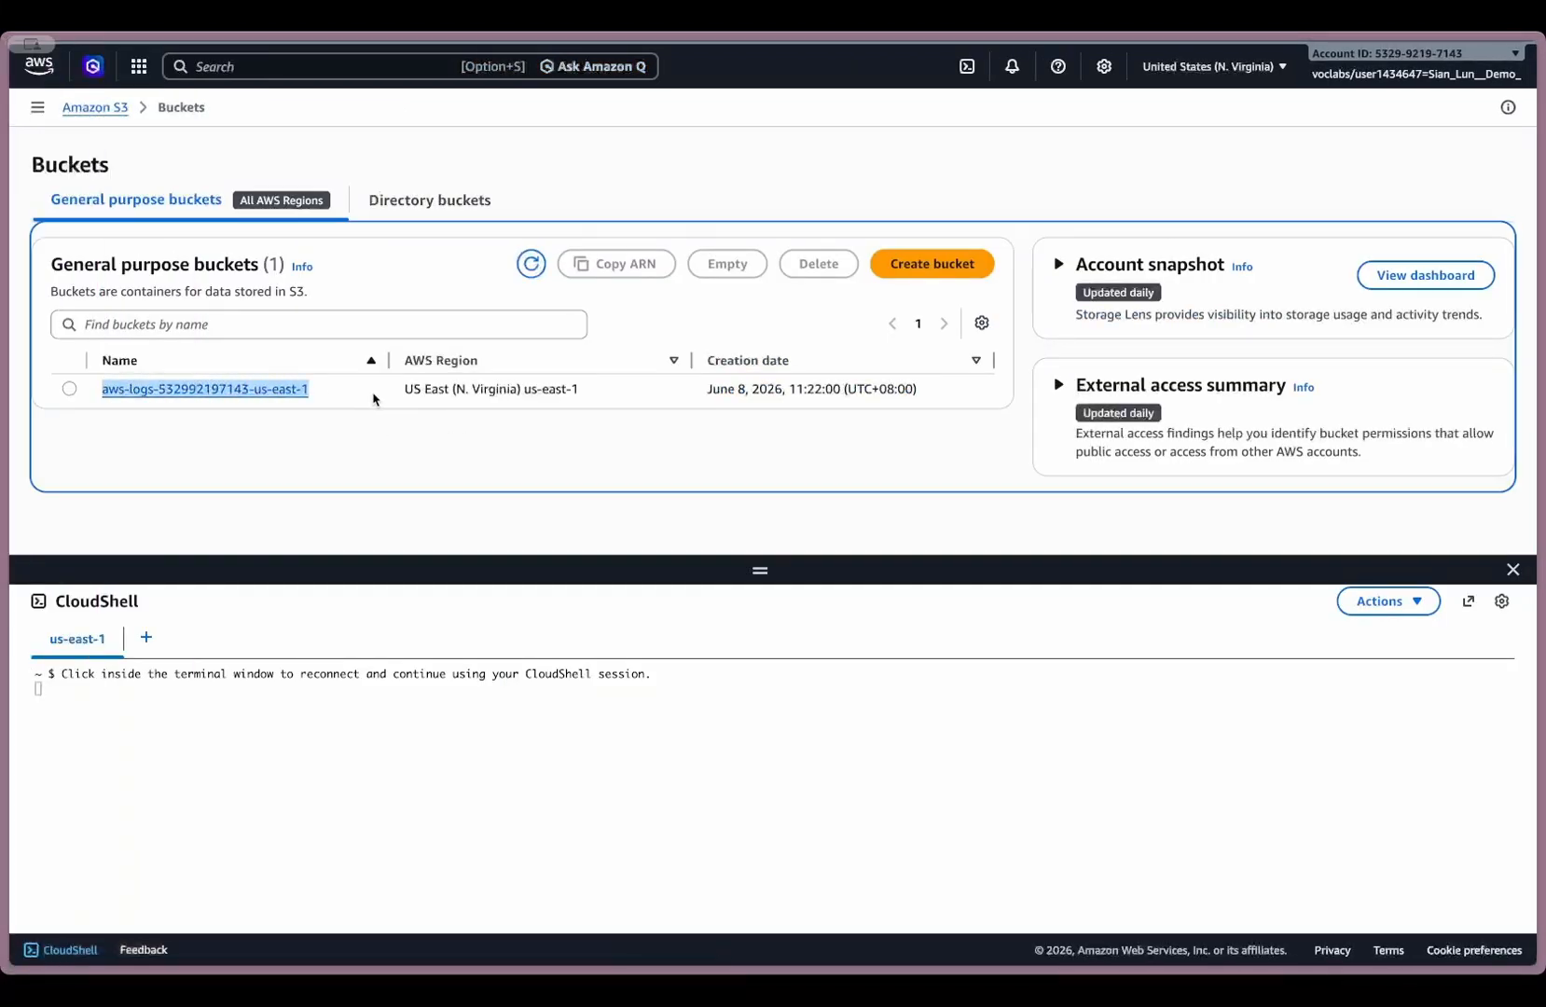
mouse_move(12, 337)
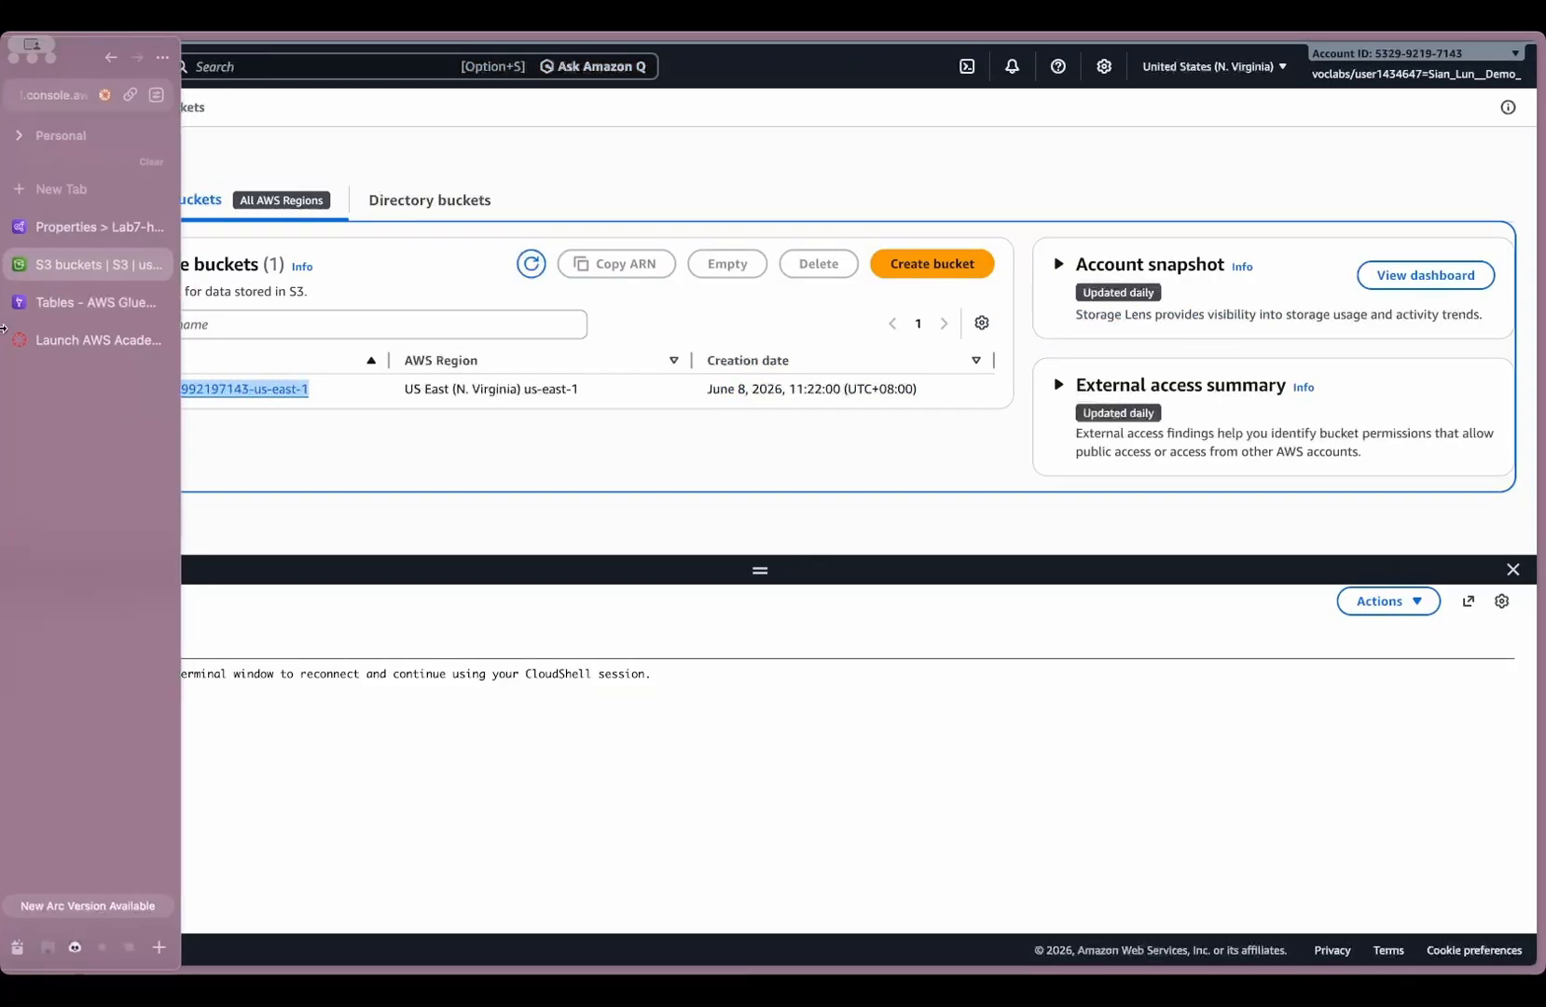
click(91, 227)
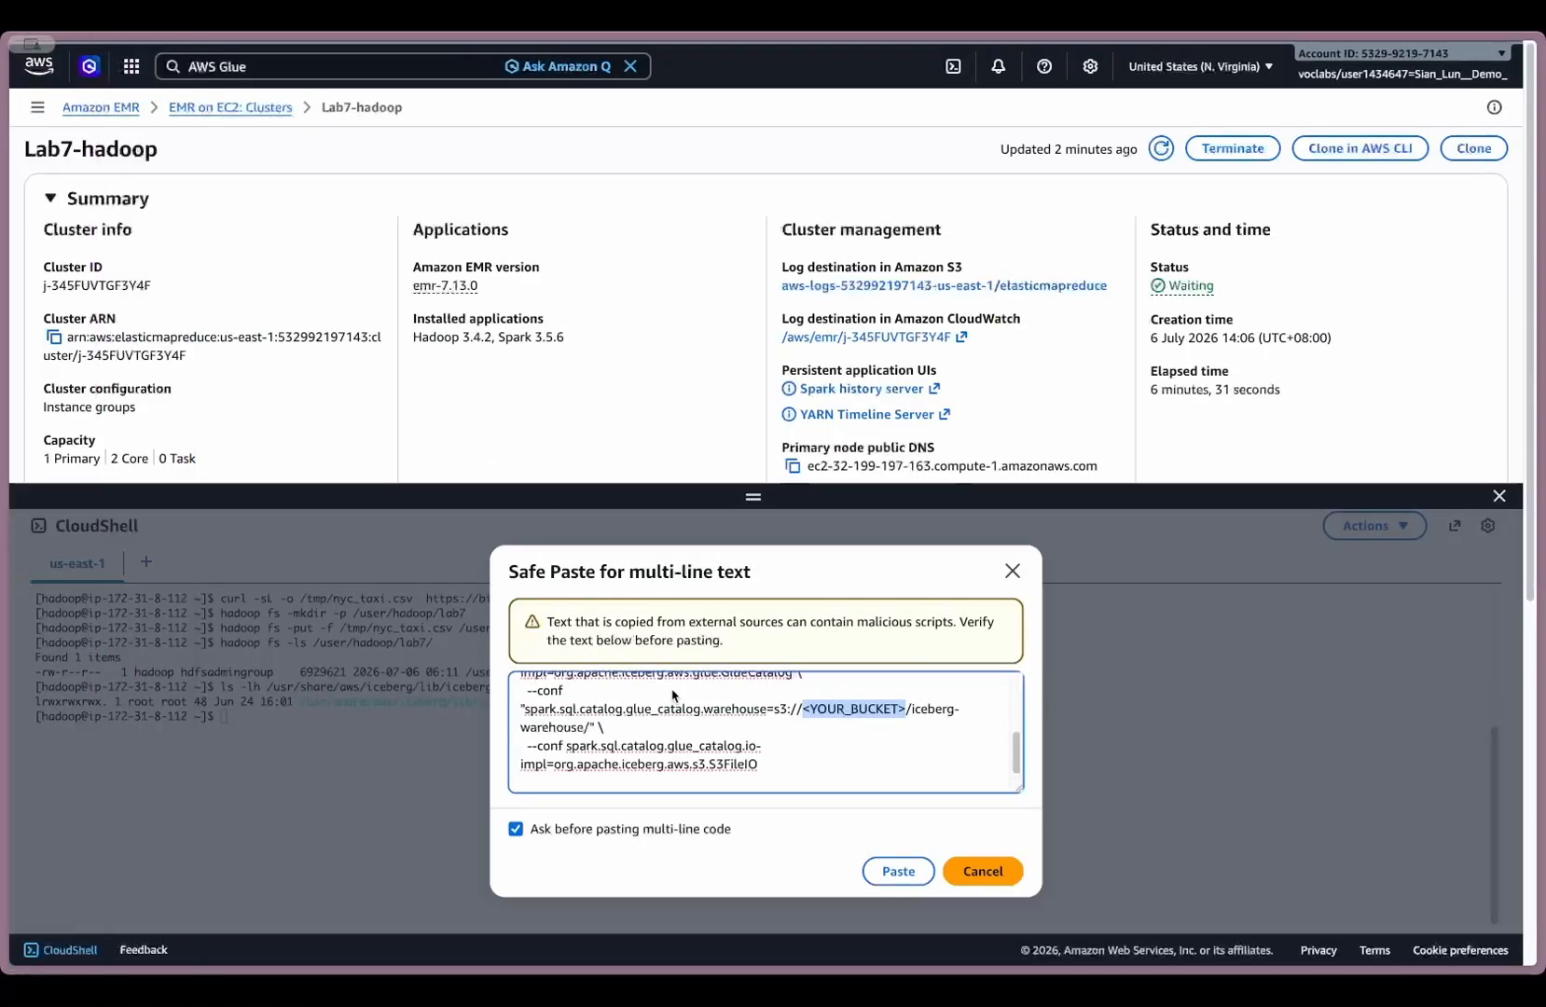
key(ctrl+v)
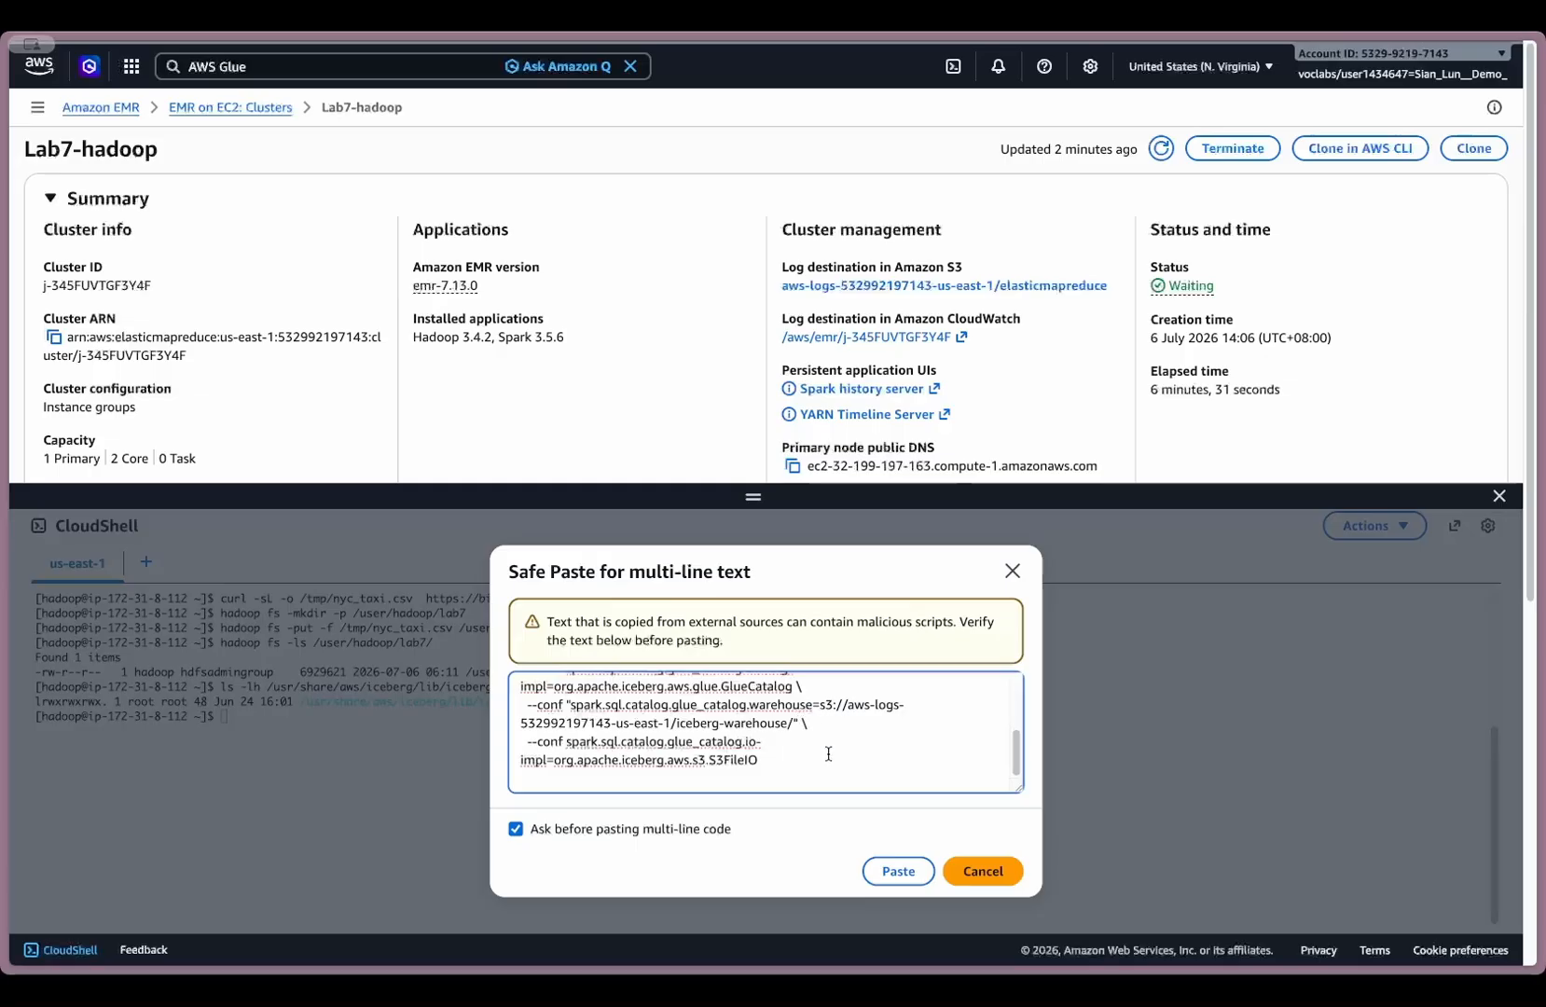
- Review the completed Iceberg pyspark command and run it to start the Spark shell
scroll(829, 753, up, 3)
scroll(829, 753, down, 3)
click(897, 871)
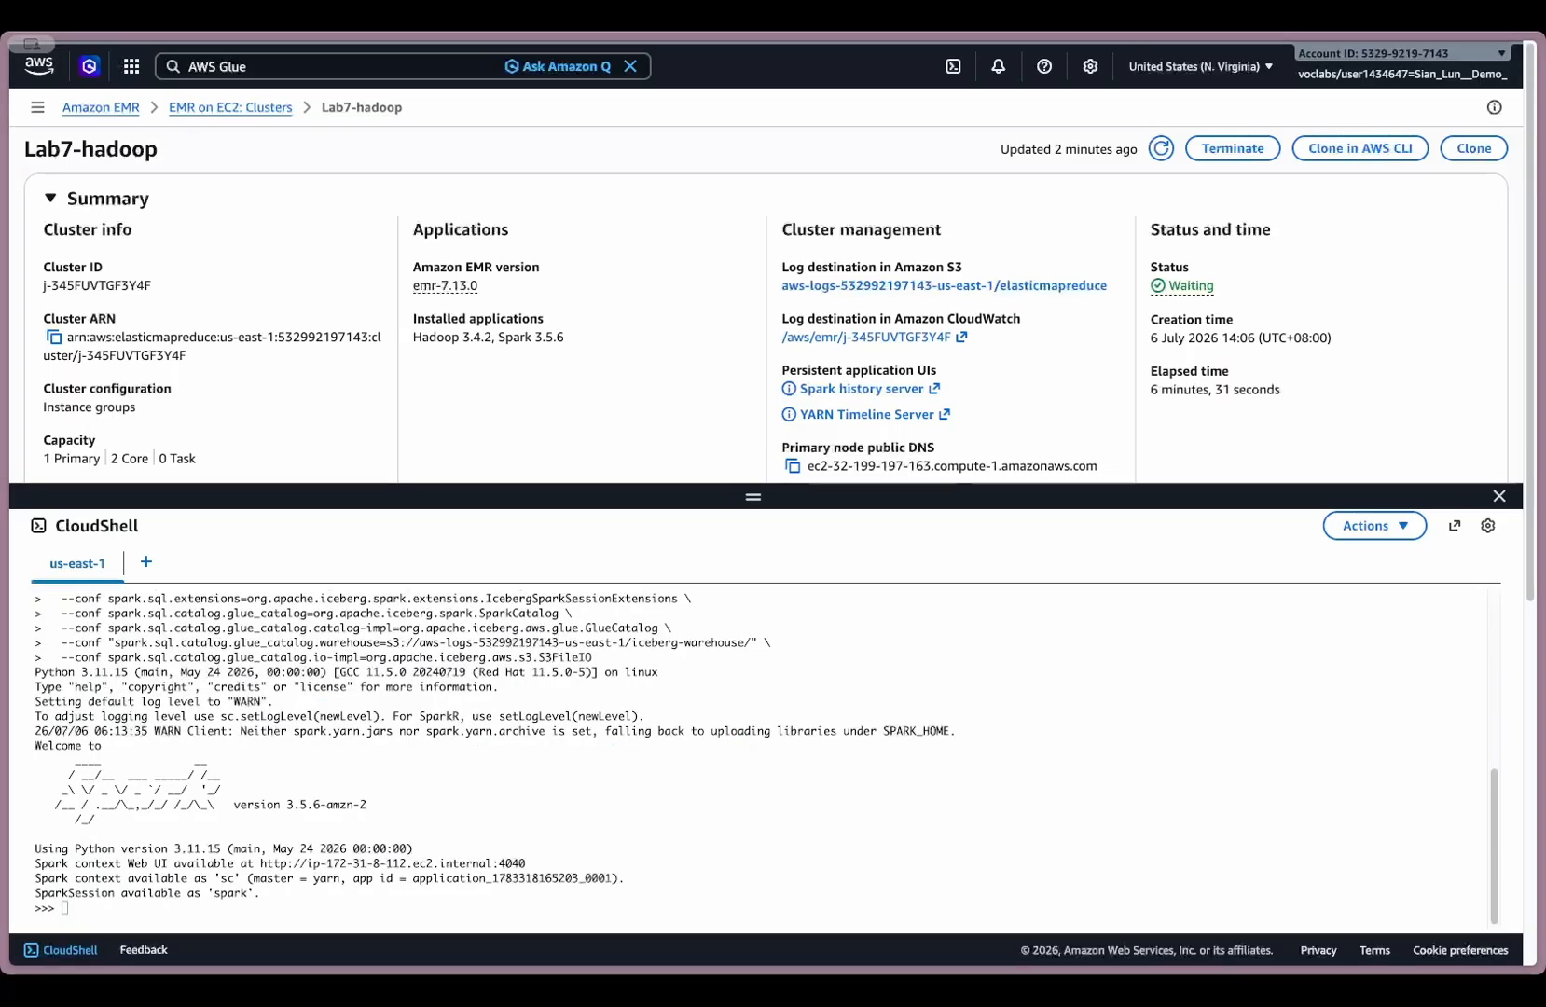
- Read hdfs:///user/hadoop/lab7/nyc_taxi.csv into a DataFrame df with the header and inferSchema options set to True
click(602, 778)
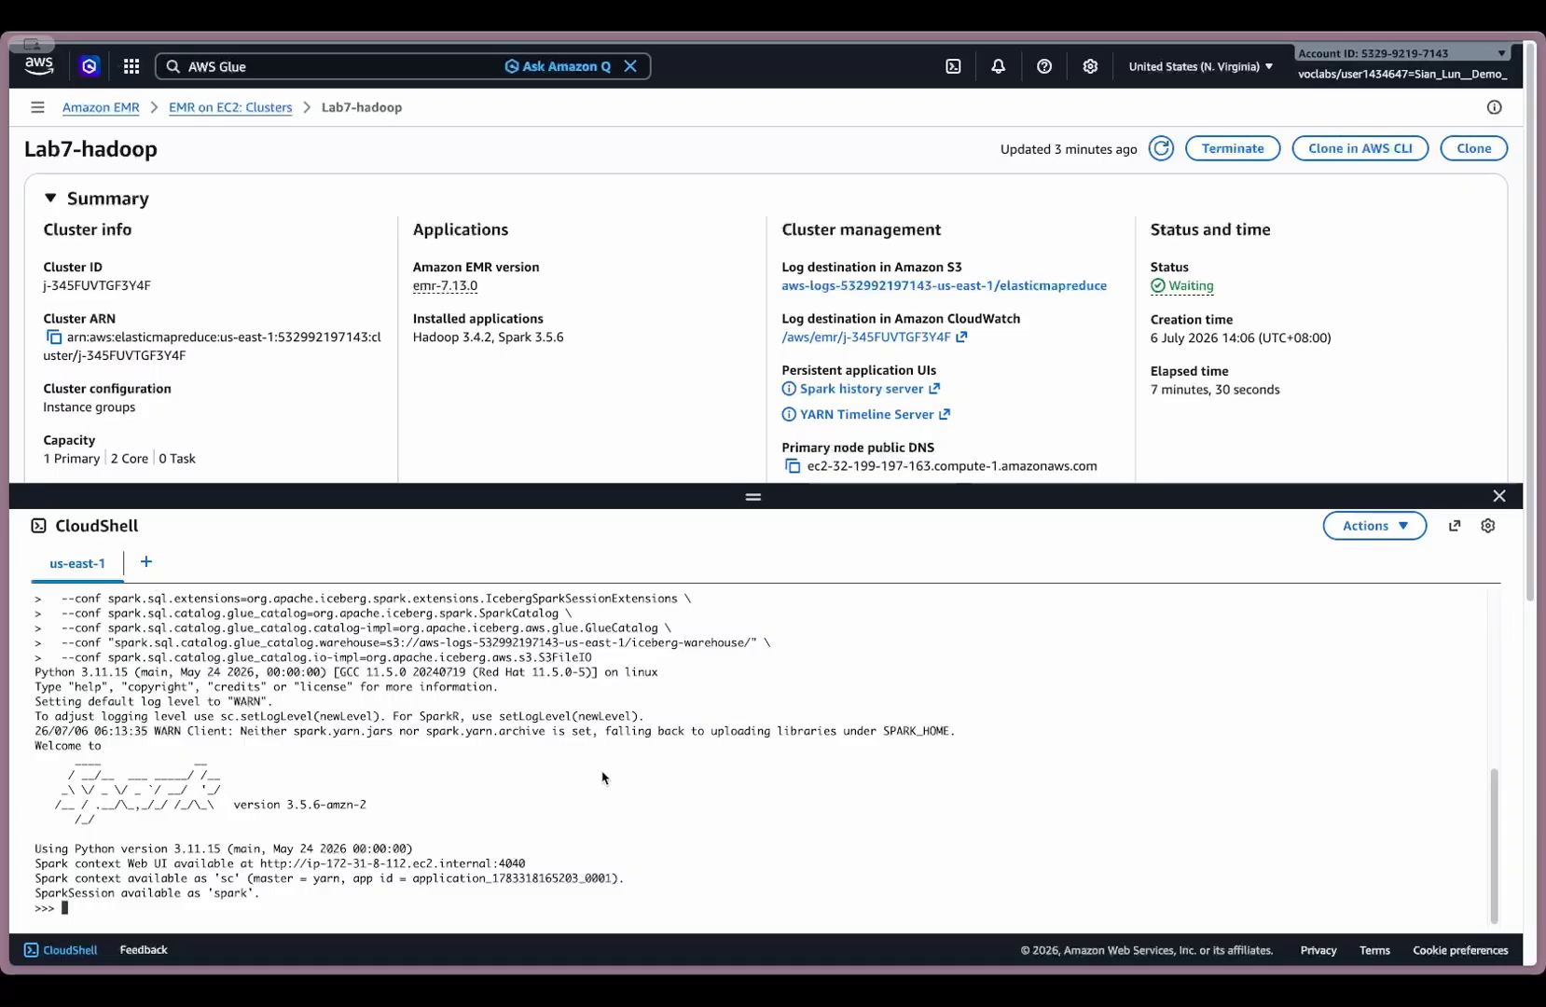
key(ctrl+v)
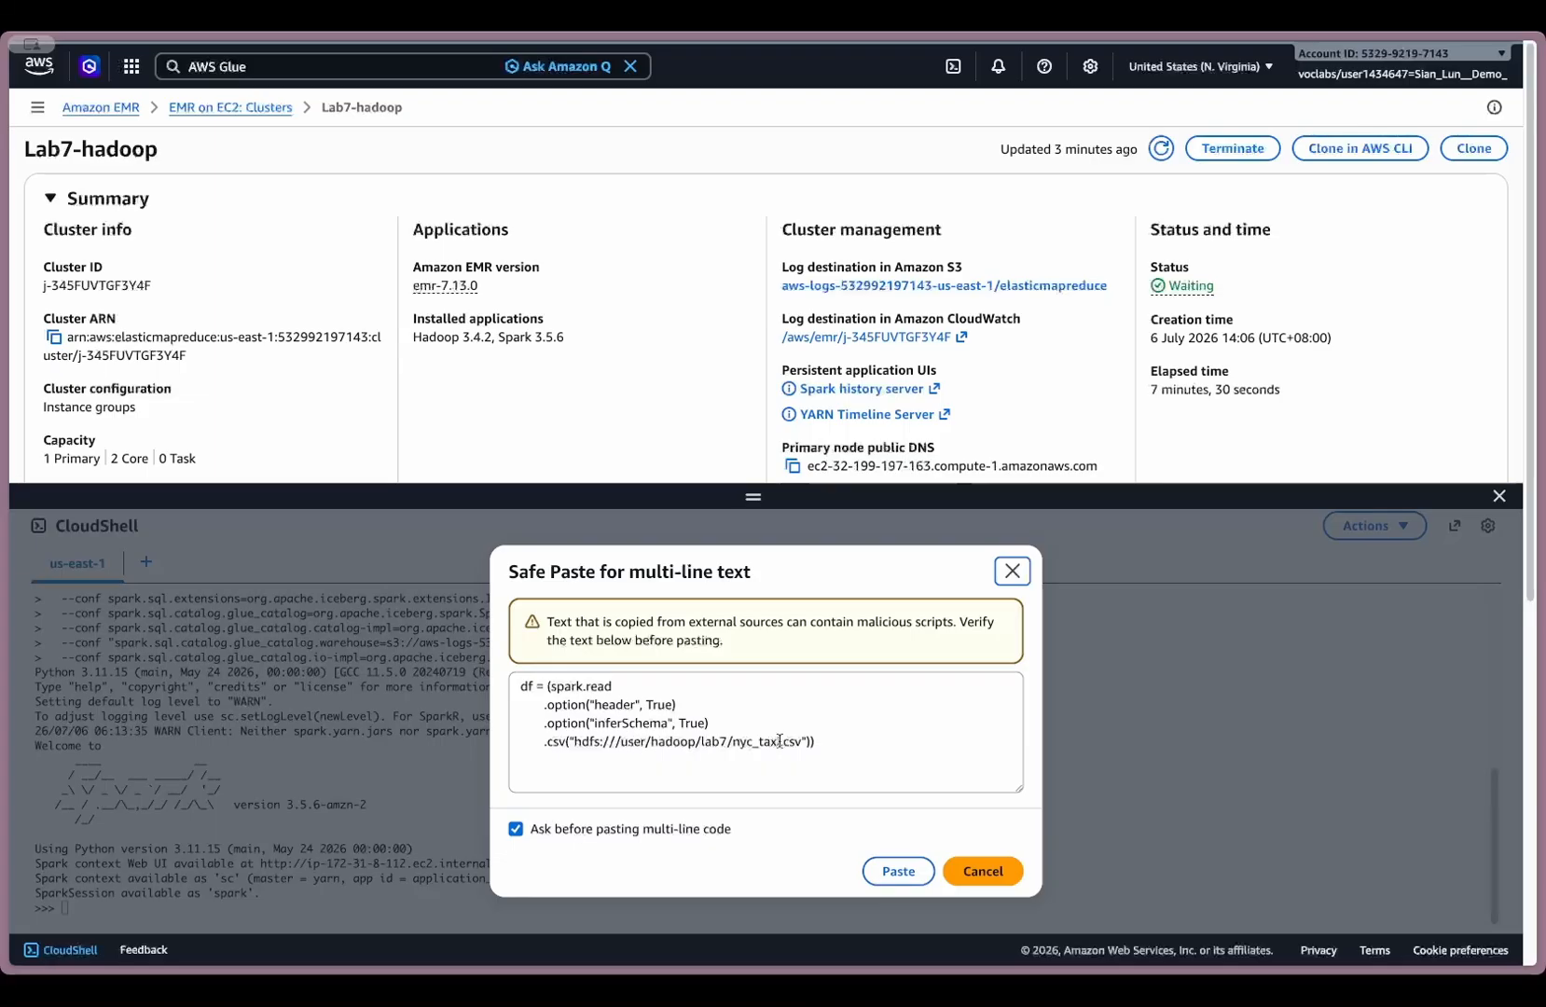
click(895, 870)
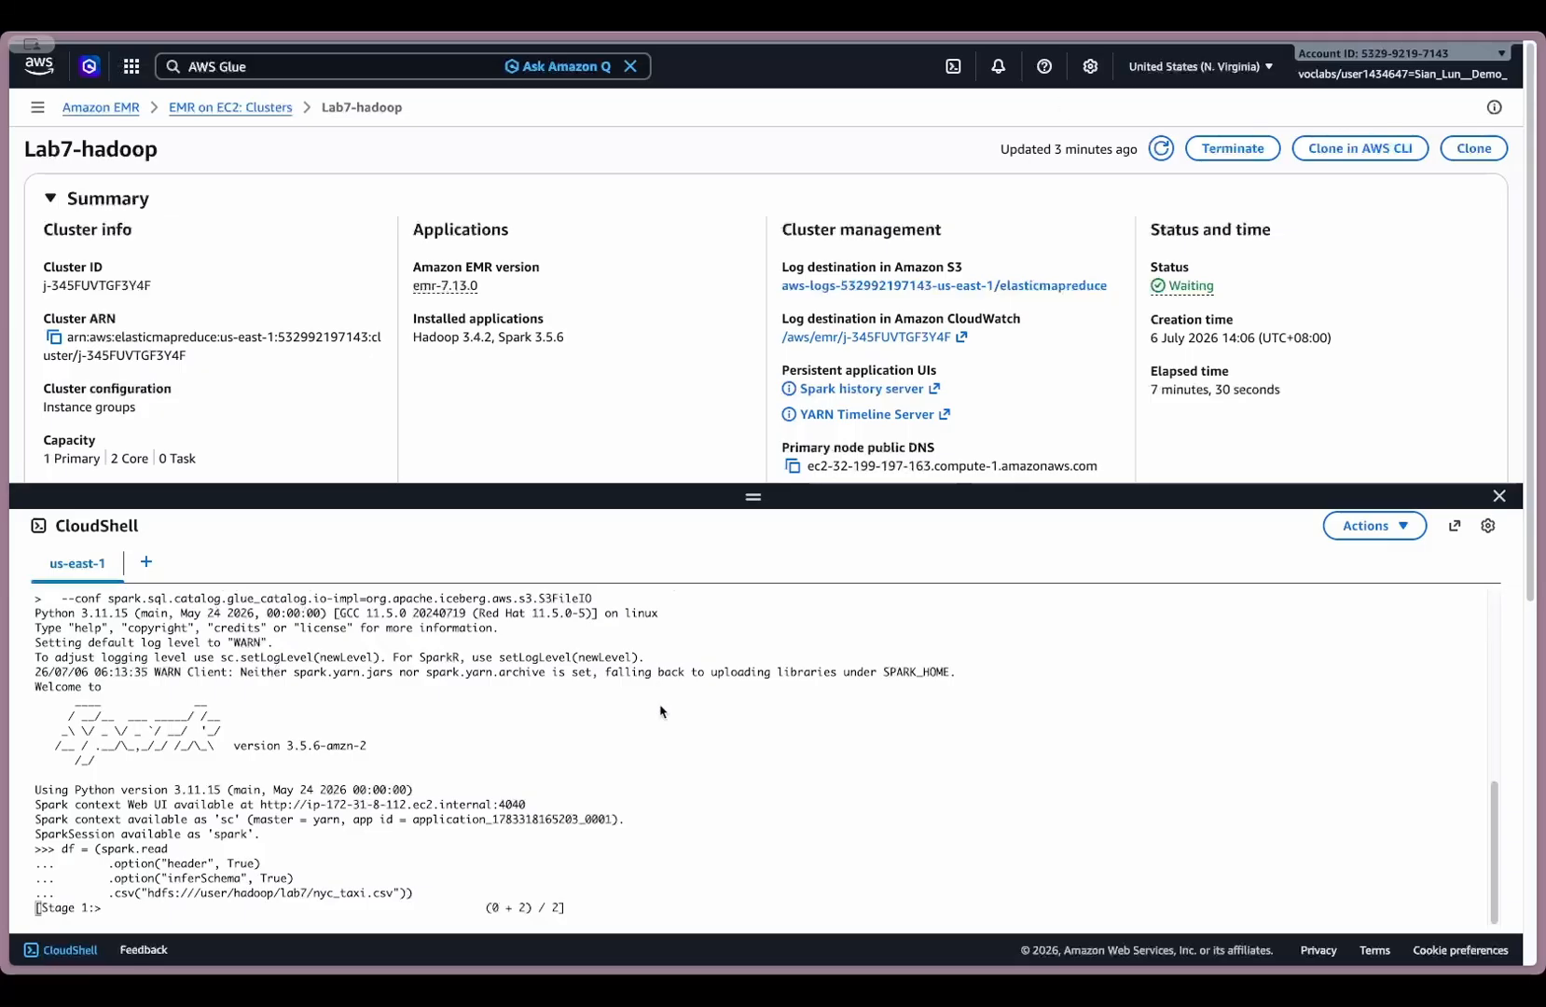
- Create the namespace glue_catalog.lab7_iceberg if it does not exist, using spark.sql
click(561, 839)
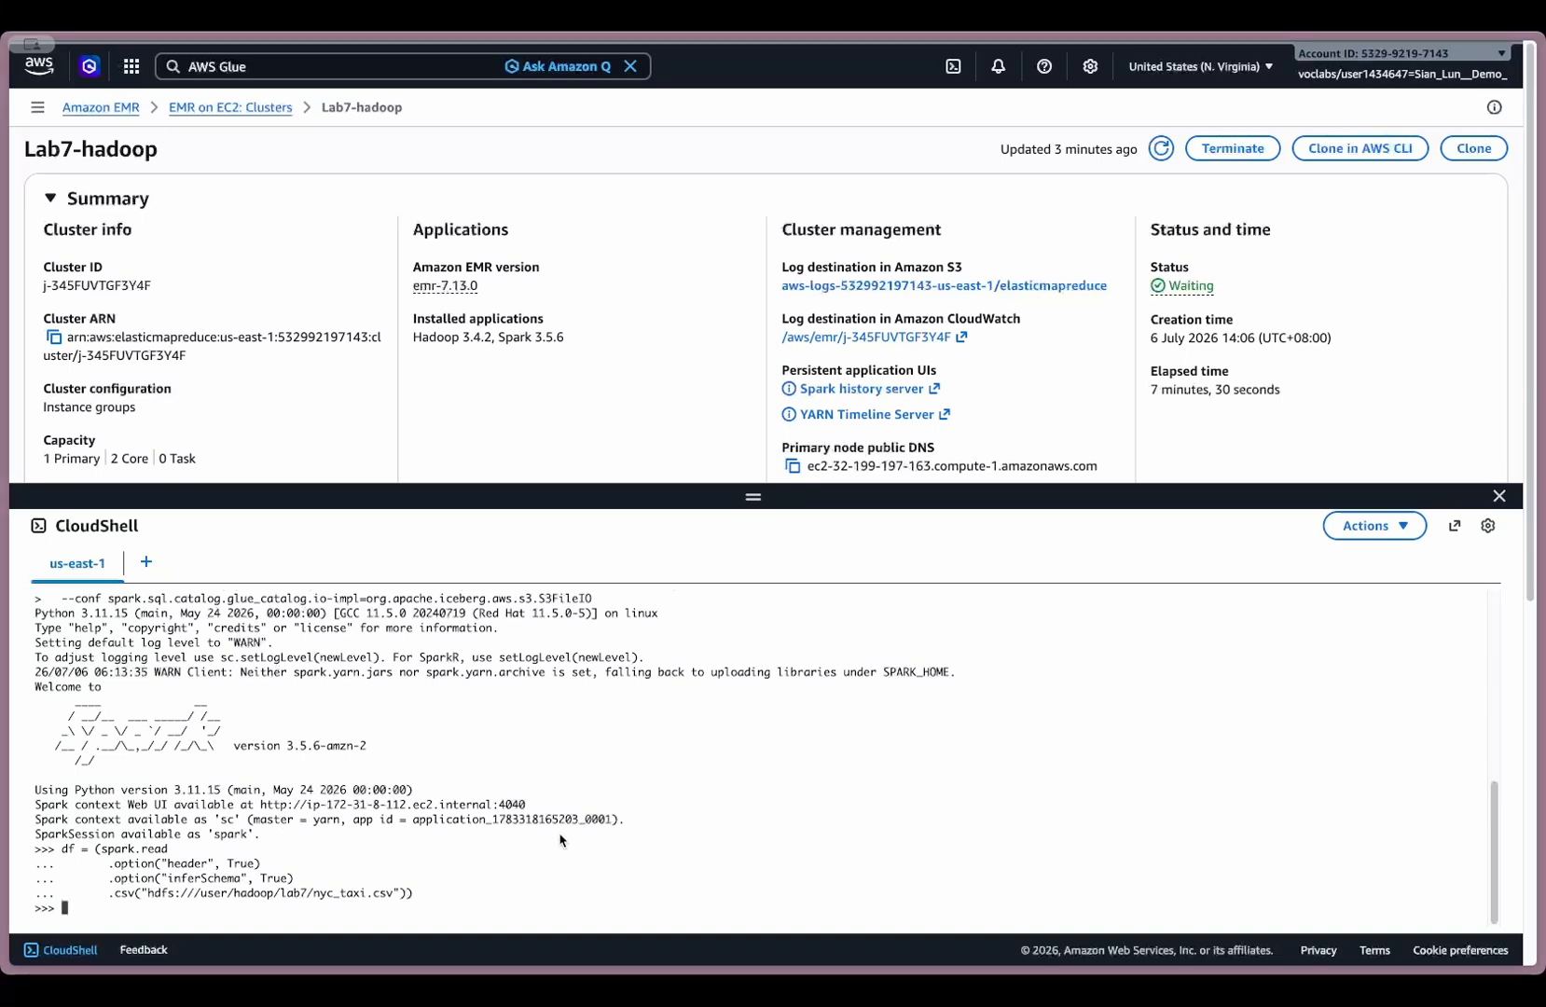
text(spark.sql("CREATE NAMESPACE IF NOT EXISTS glue_catalog.lab7_iceberg"))
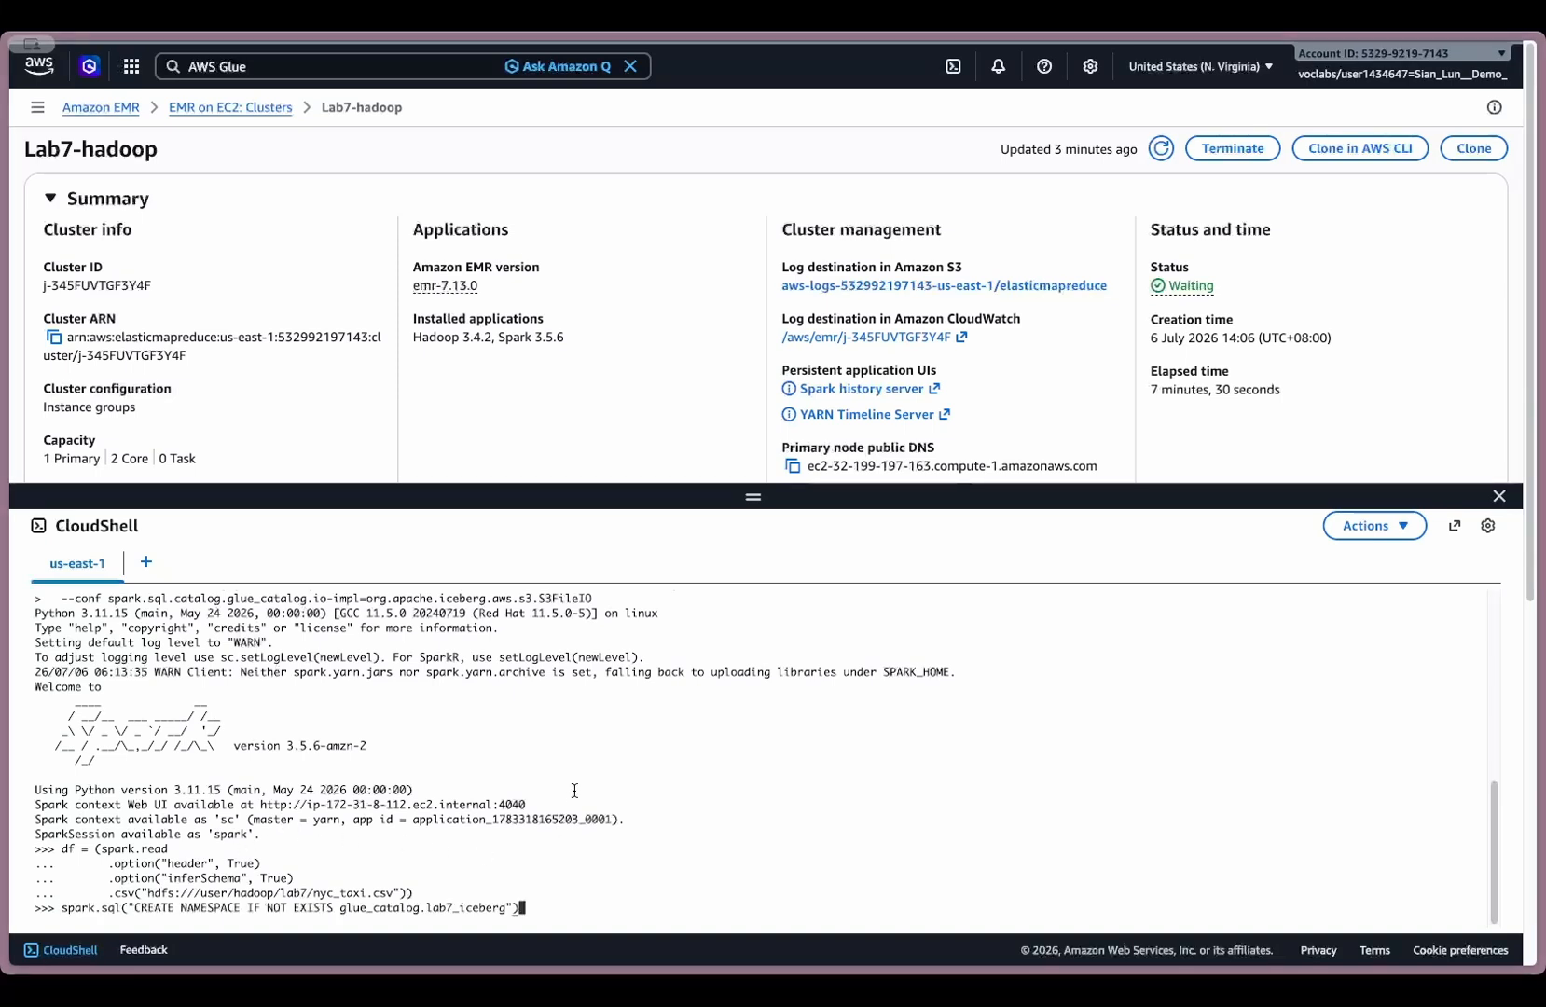
key(Return)
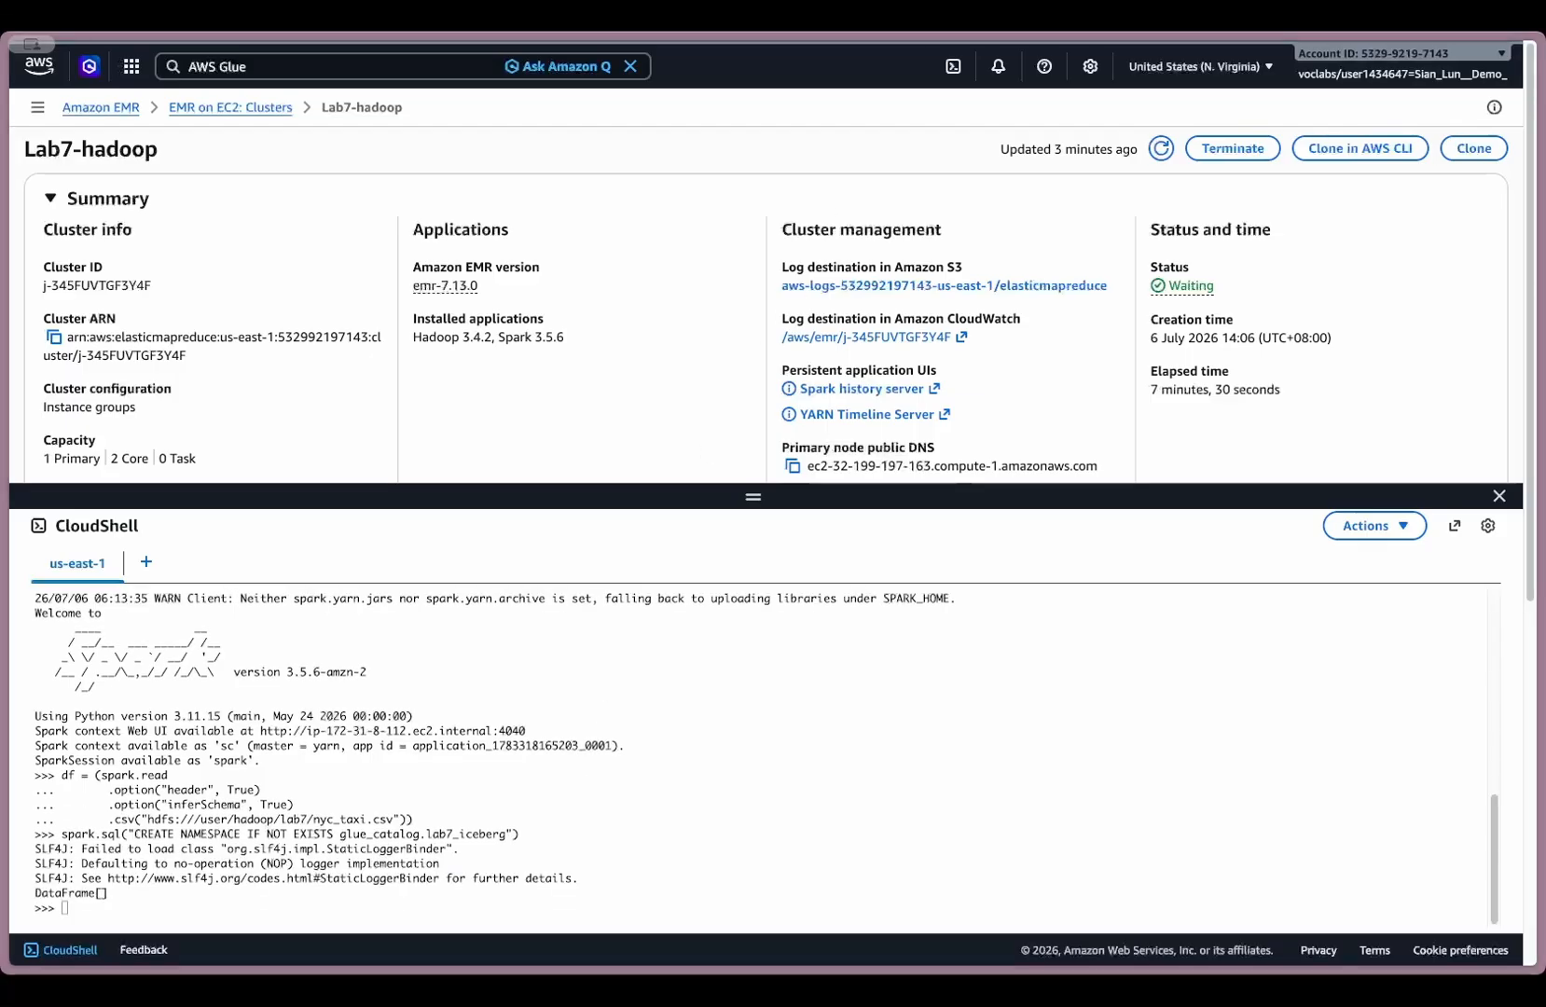
- Write df to the Iceberg table glue_catalog.lab7_iceberg.taxi_trips with format-version 2, using createOrReplace
click(798, 690)
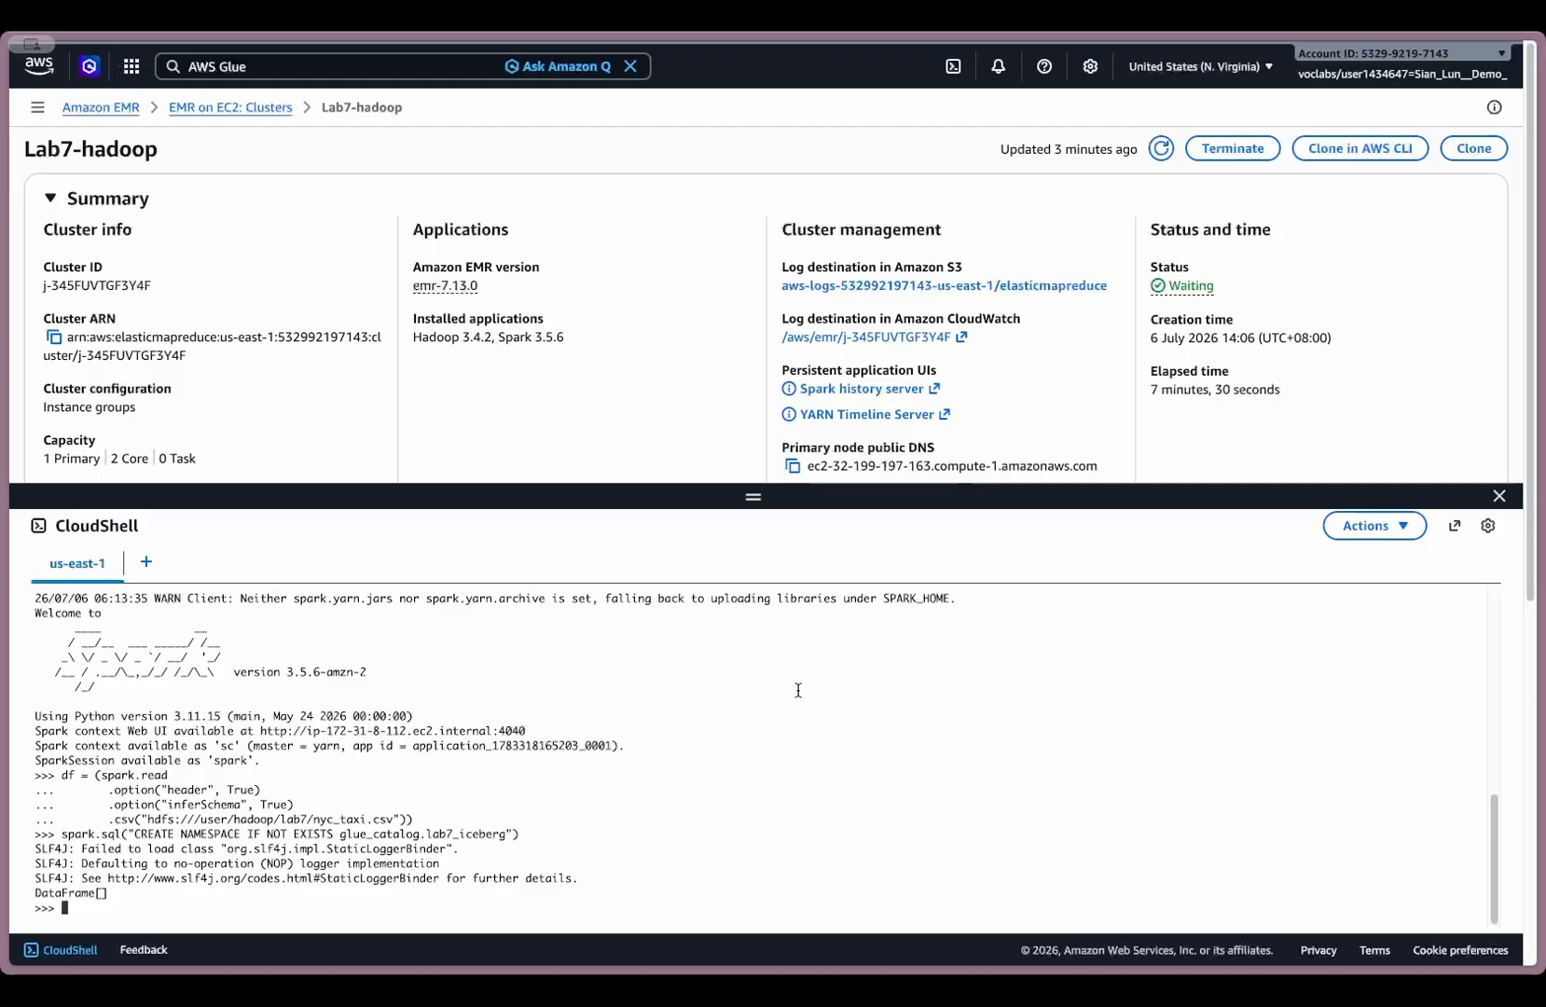
key(ctrl+v)
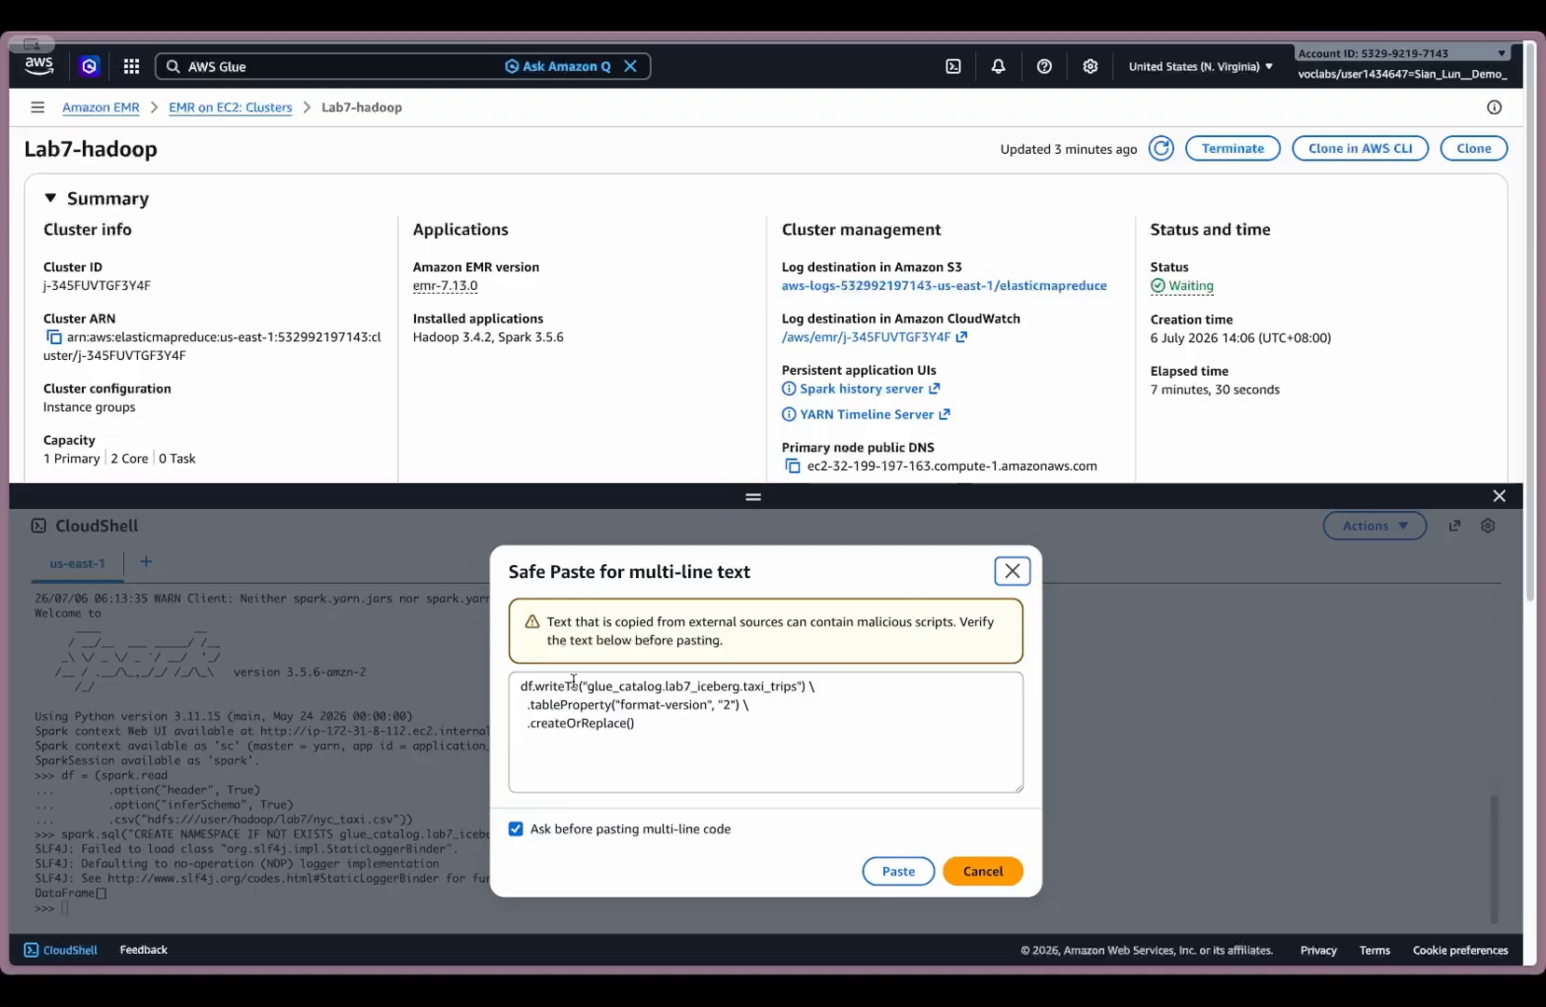
click(898, 871)
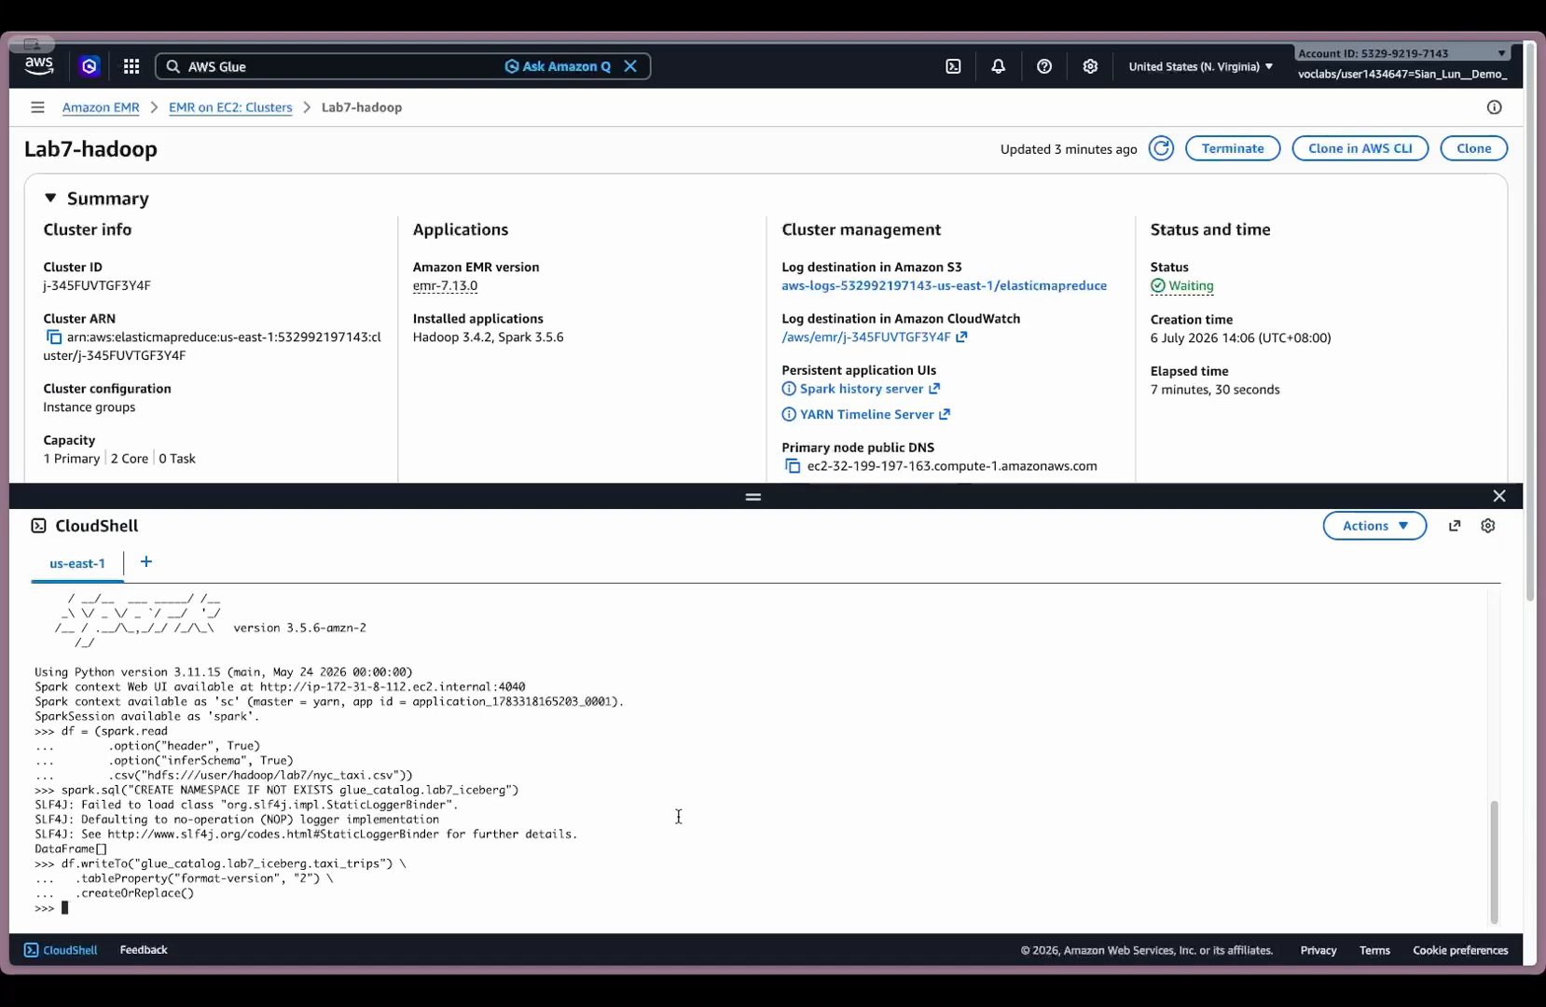
- Query the row count of glue_catalog.lab7_iceberg.taxi_trips as total and show it
click(589, 802)
text(spark.sql("SELECT COUNT(*) AS total FROM glue_catalog.lab7_iceberg.taxi_trips").show())
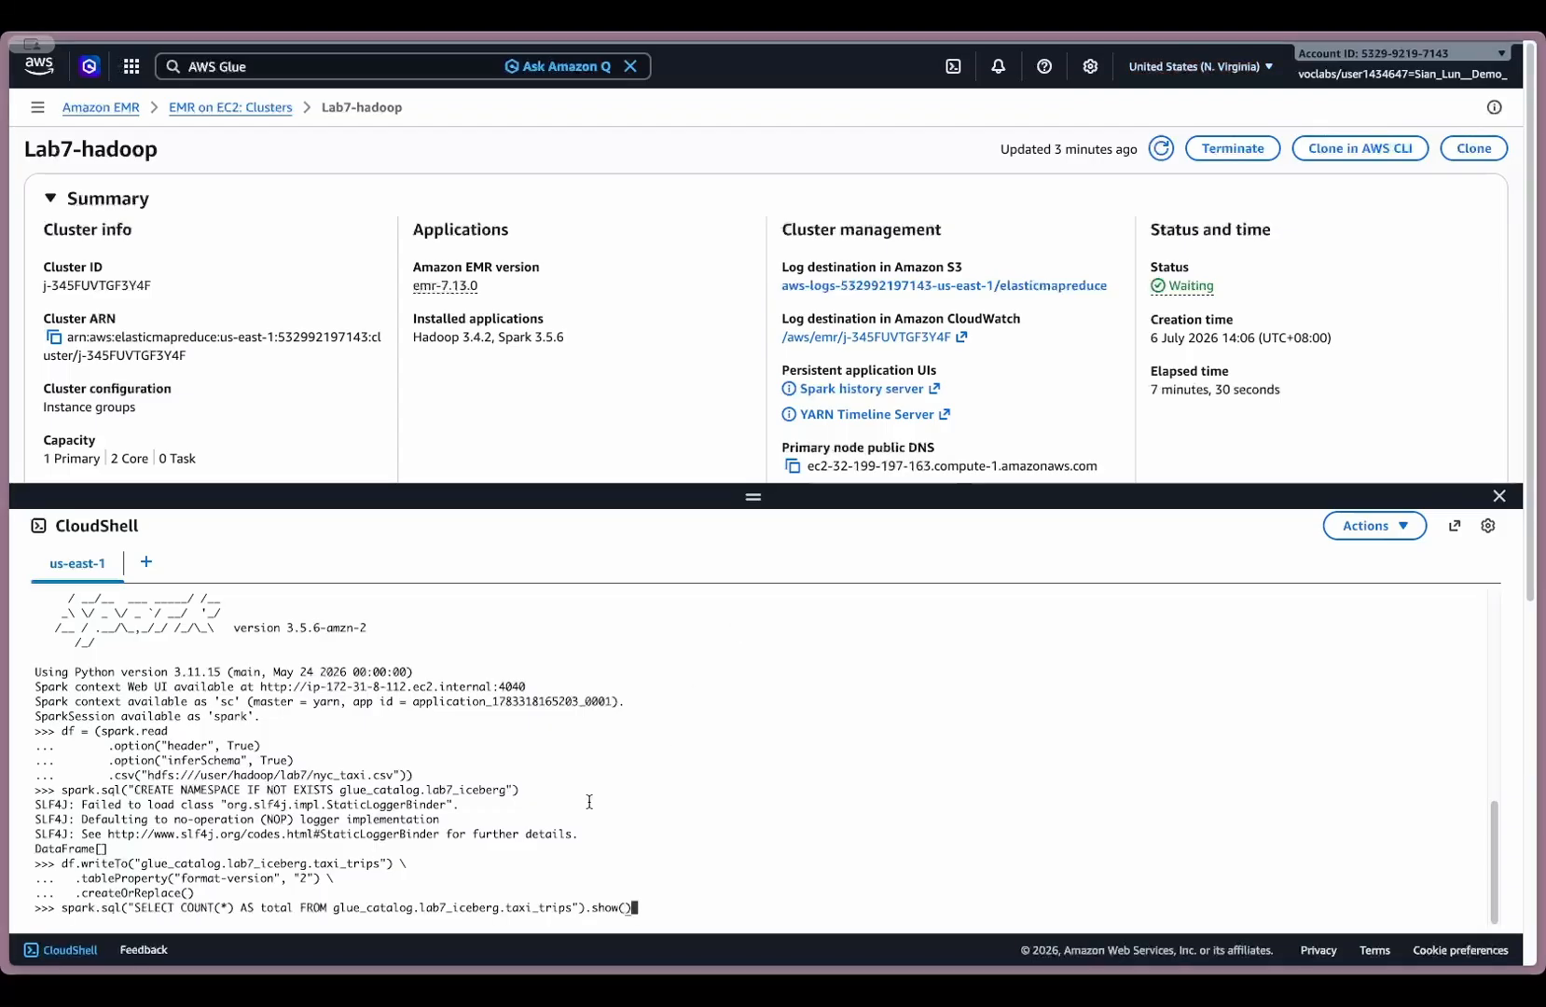
key(Return)
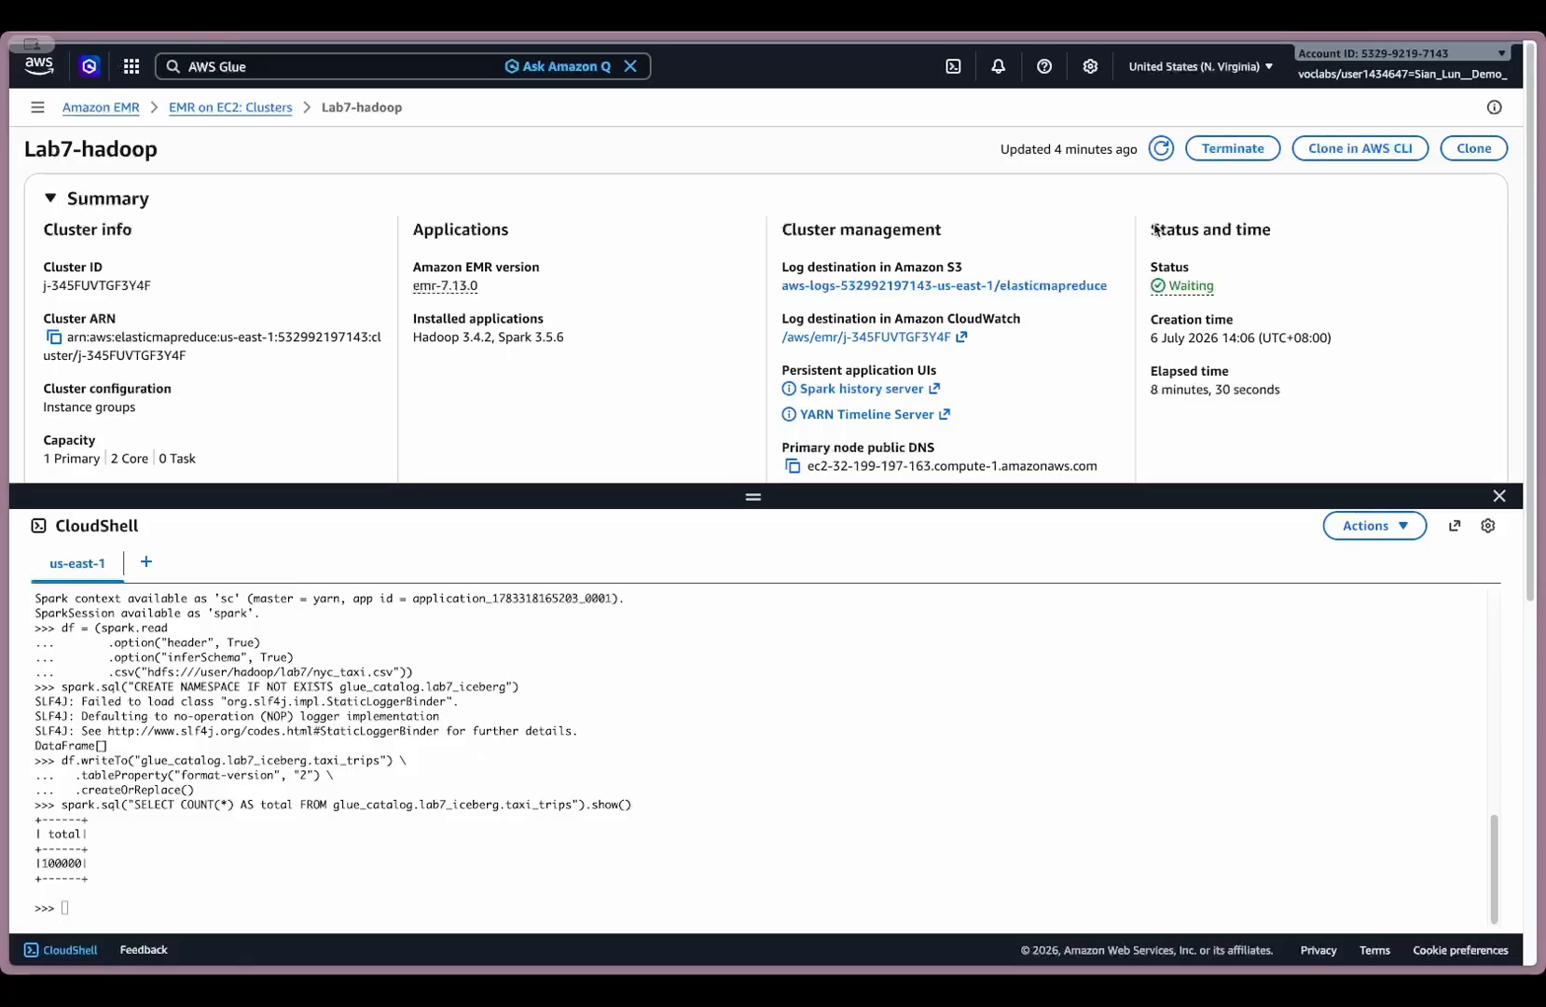
- Run a query on taxi_trips counting trips per pickup_borough, ordered by trips descending
click(780, 842)
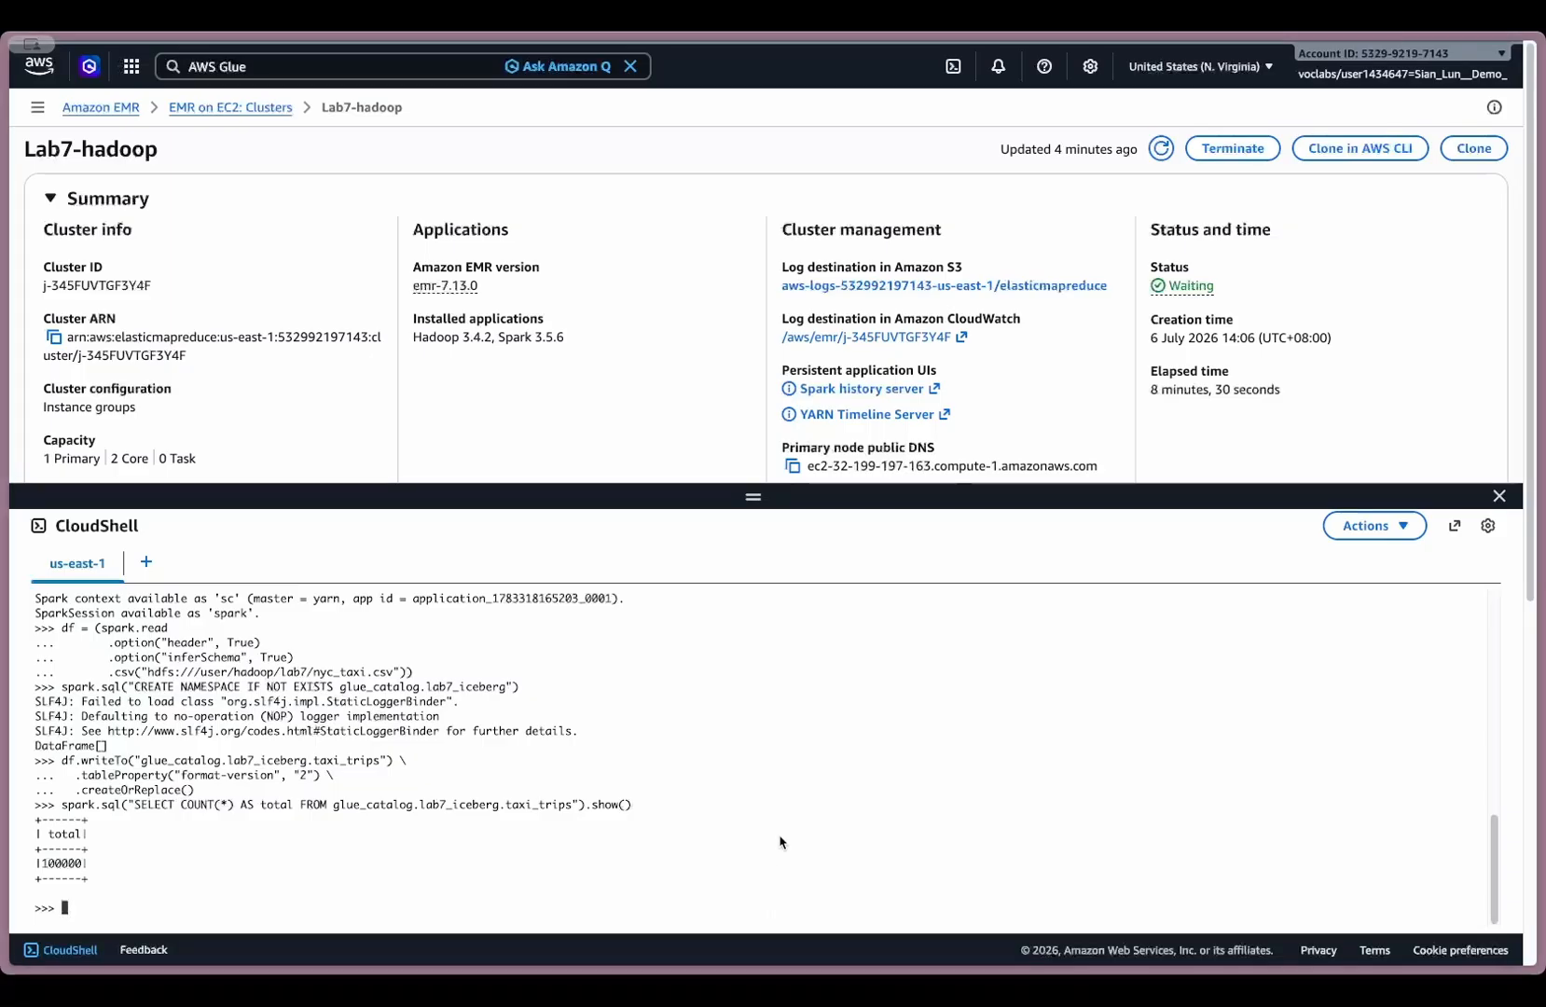
key(super+v)
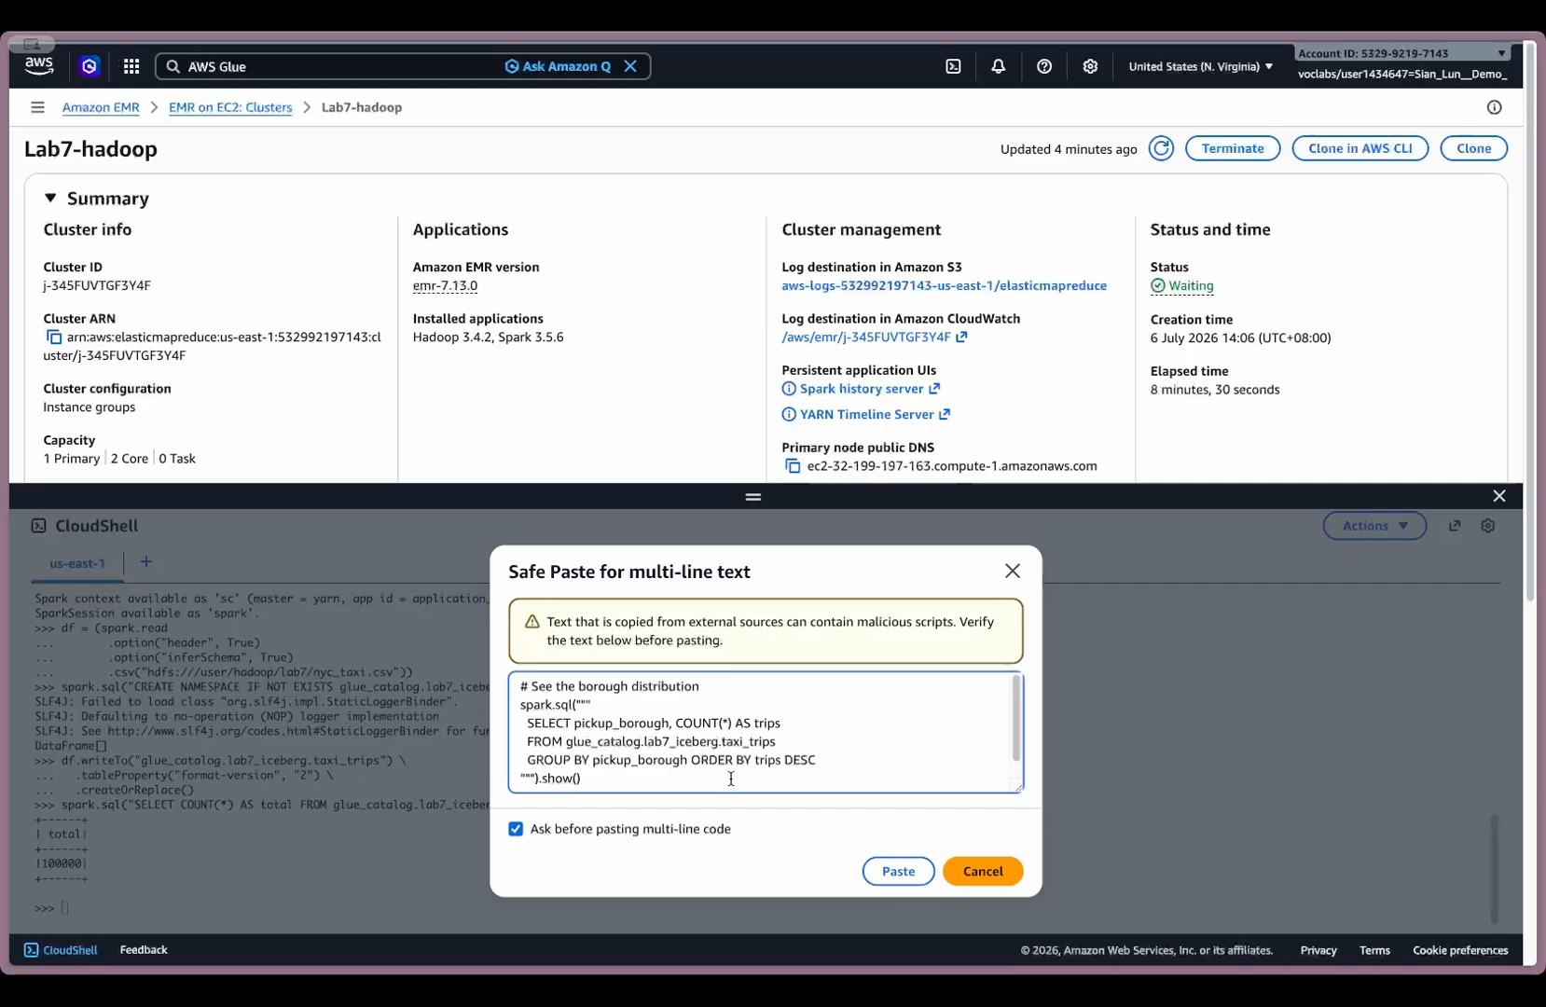
click(898, 872)
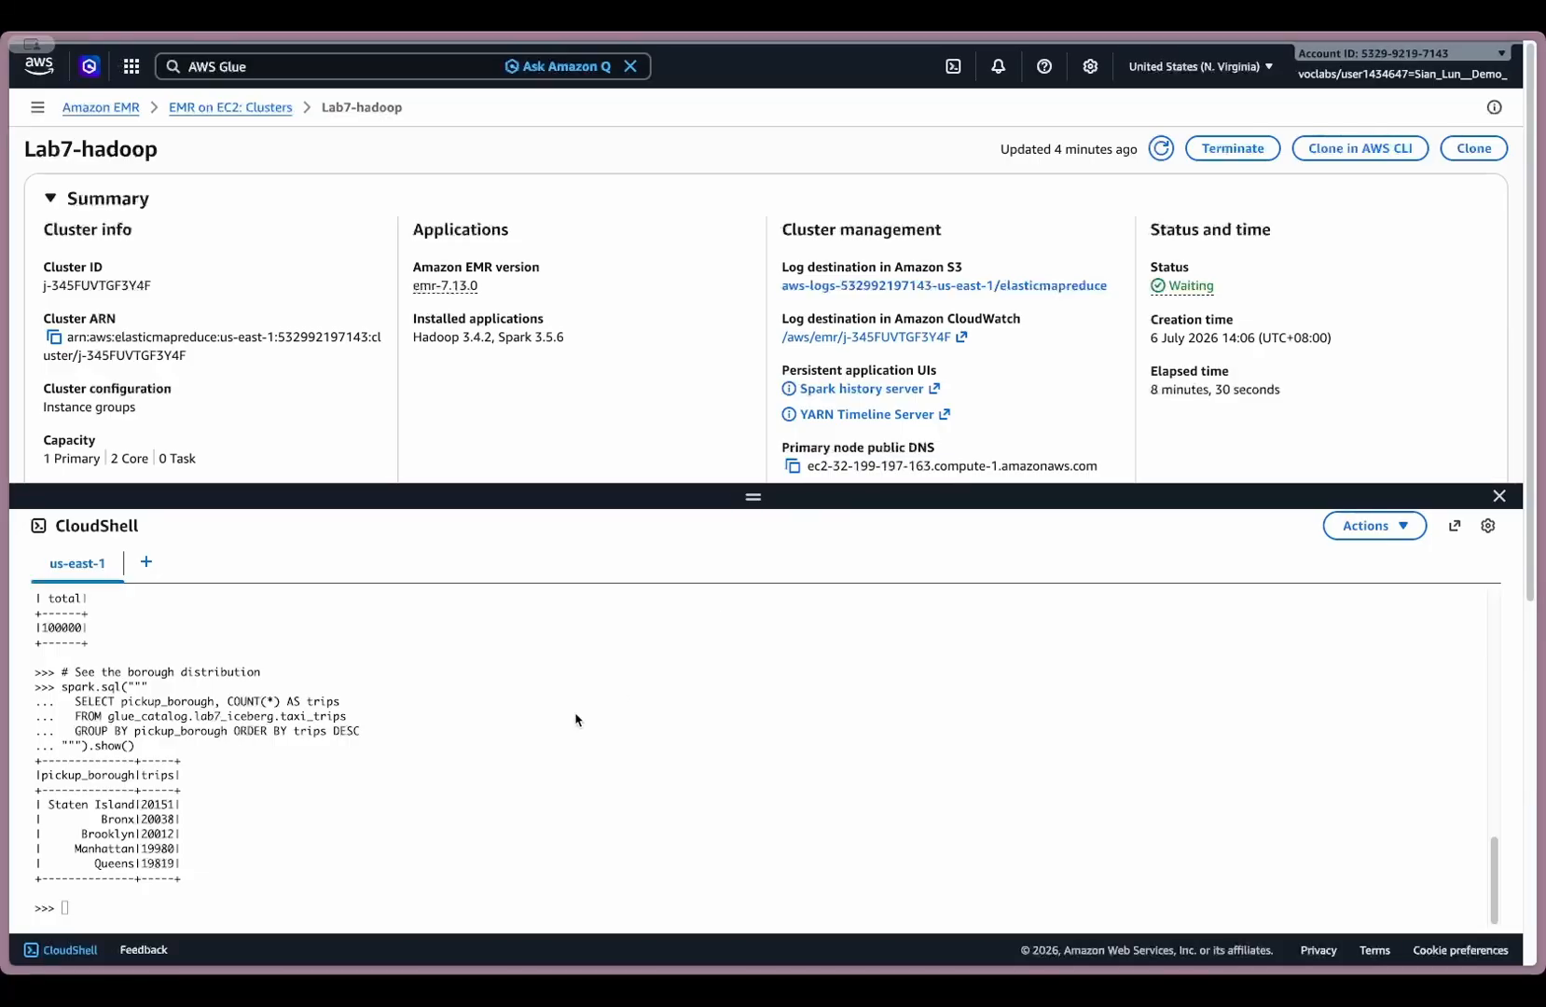
- Store the count of taxi_trips rows with pickup_borough 'Staten Island' in before, print it as "Rows to delete", and compare it with the borough distribution
key(ctrl+v)
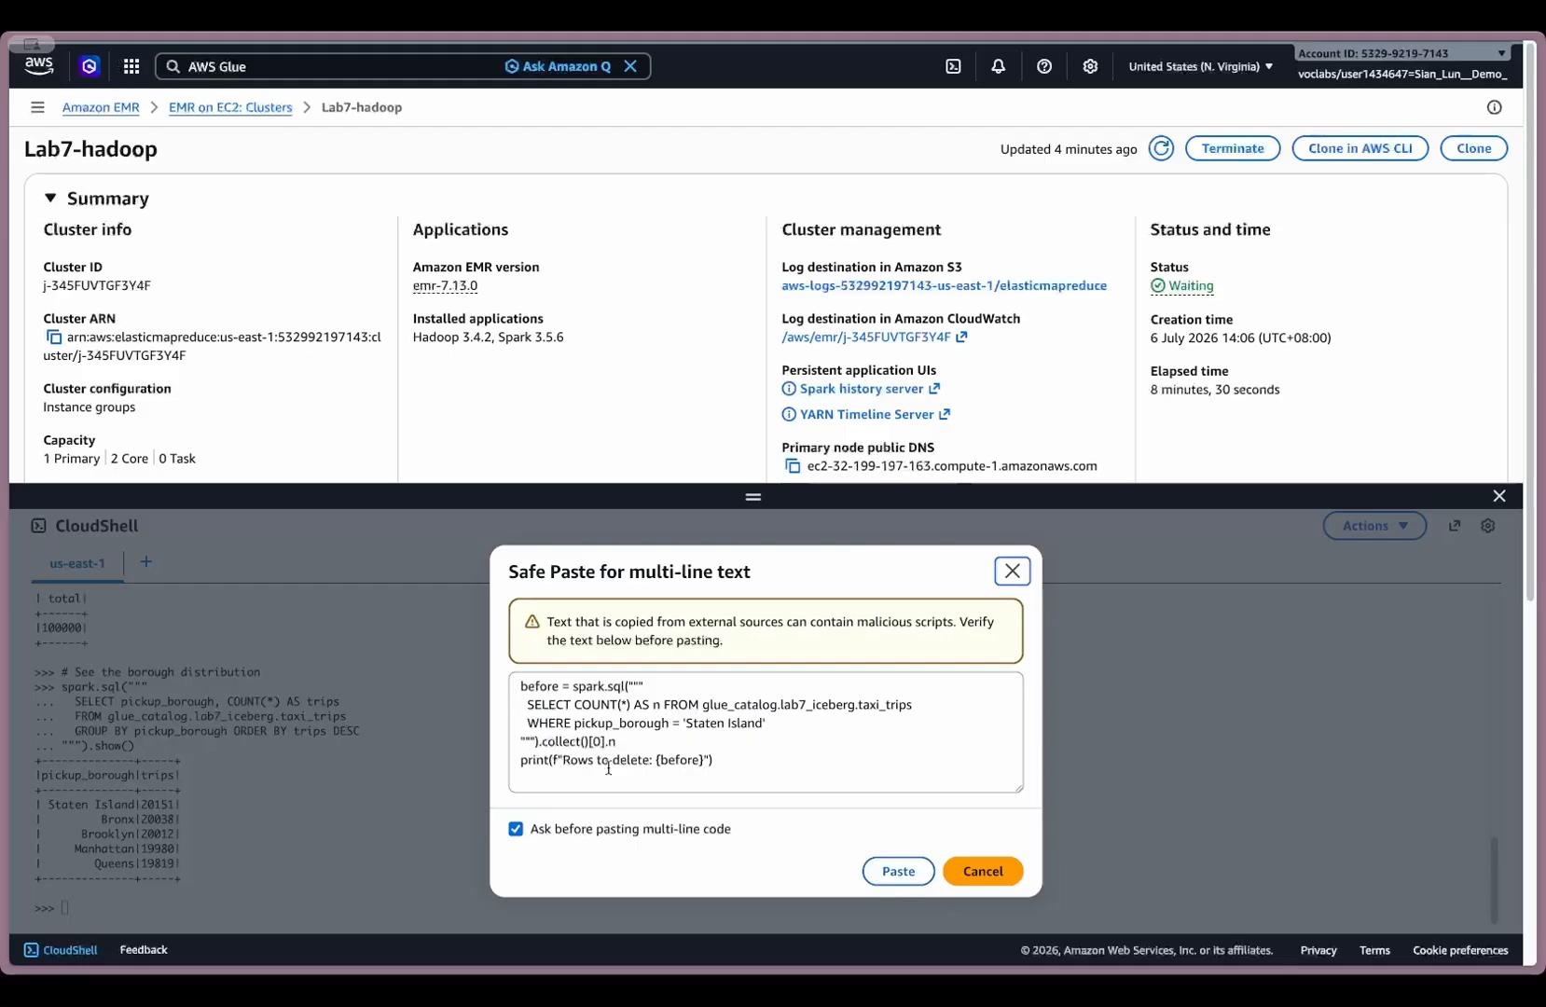
click(898, 872)
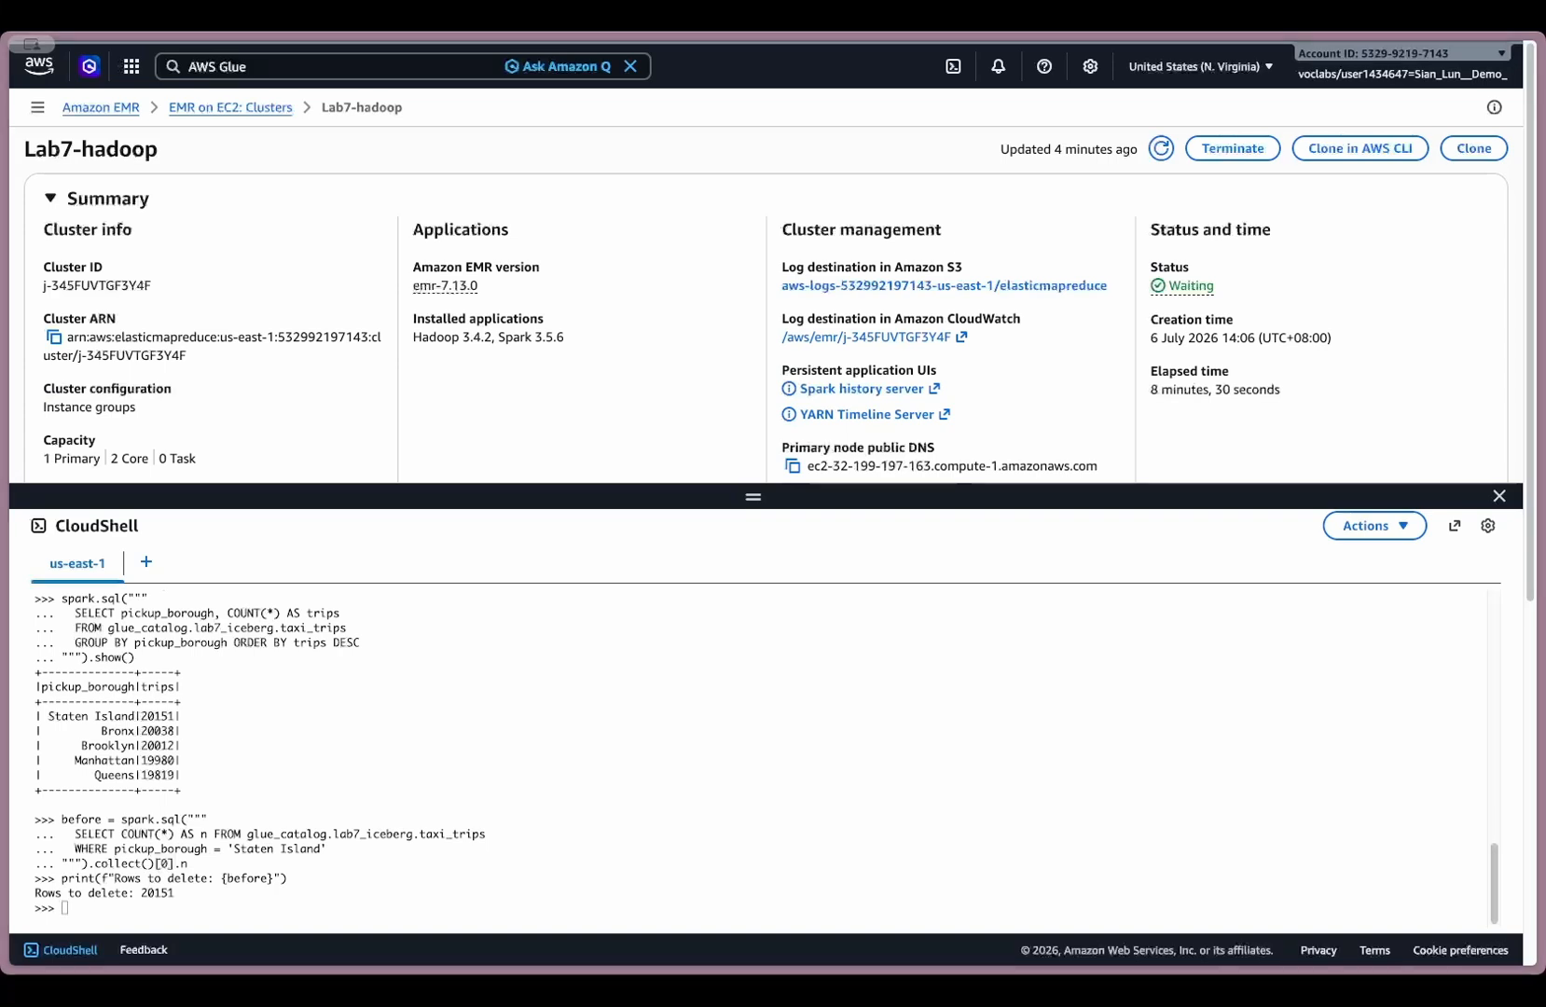
click(44, 723)
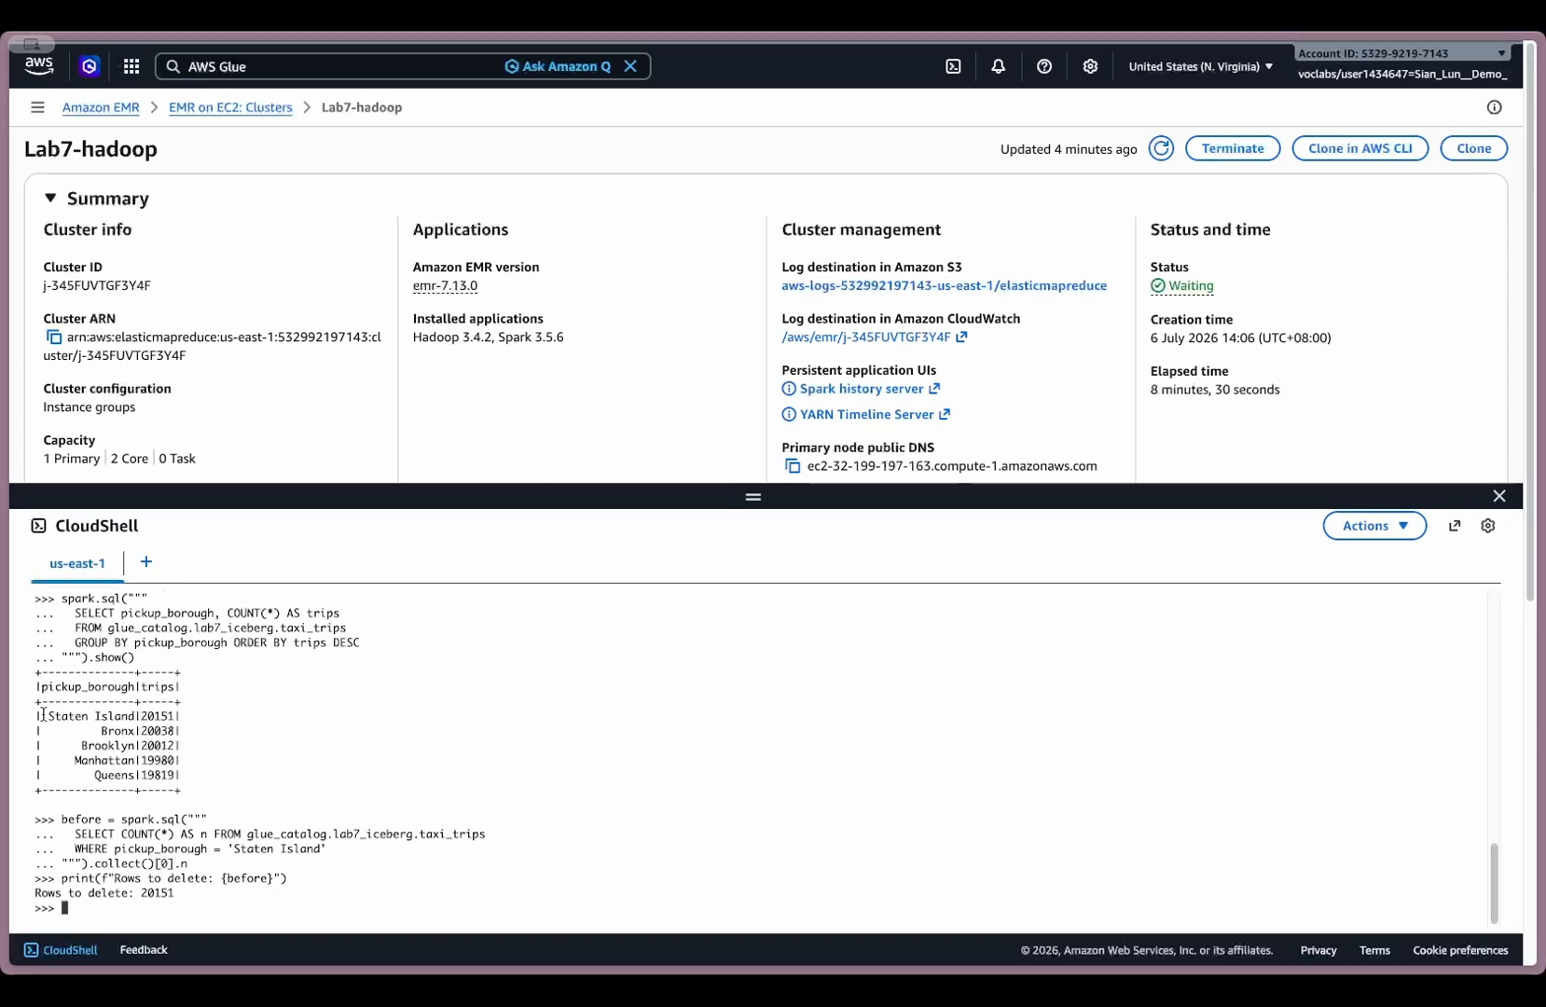
drag(44, 716, 232, 707)
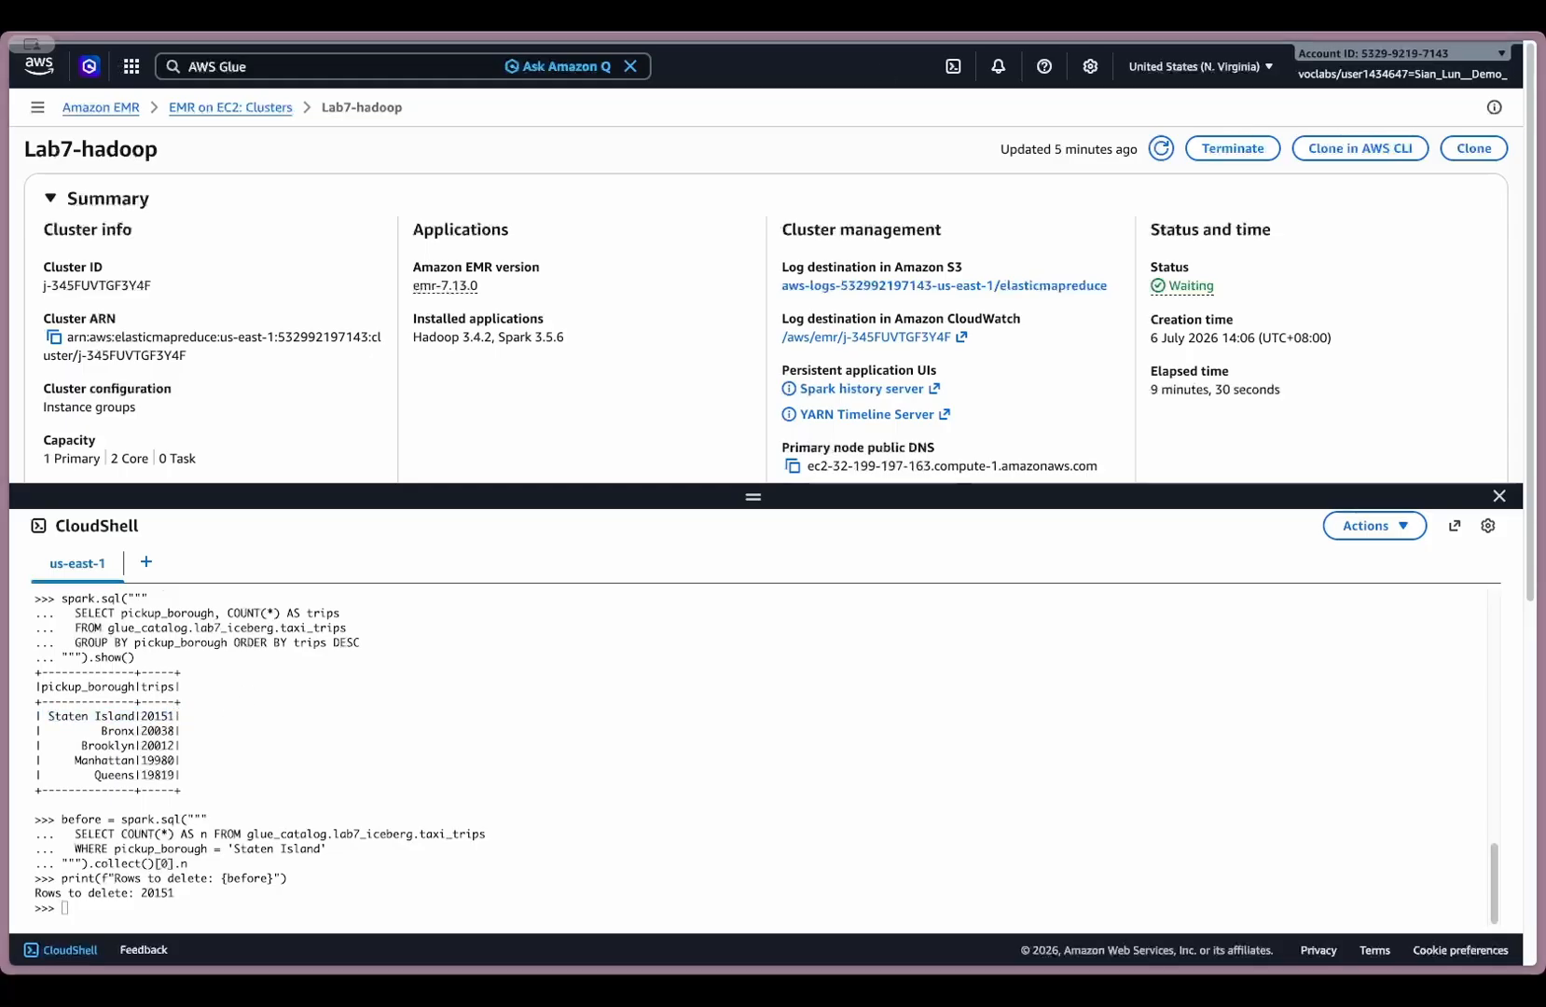
- Delete the rows from glue_catalog.lab7_iceberg.taxi_trips where pickup_borough is 'Staten Island'
click(600, 715)
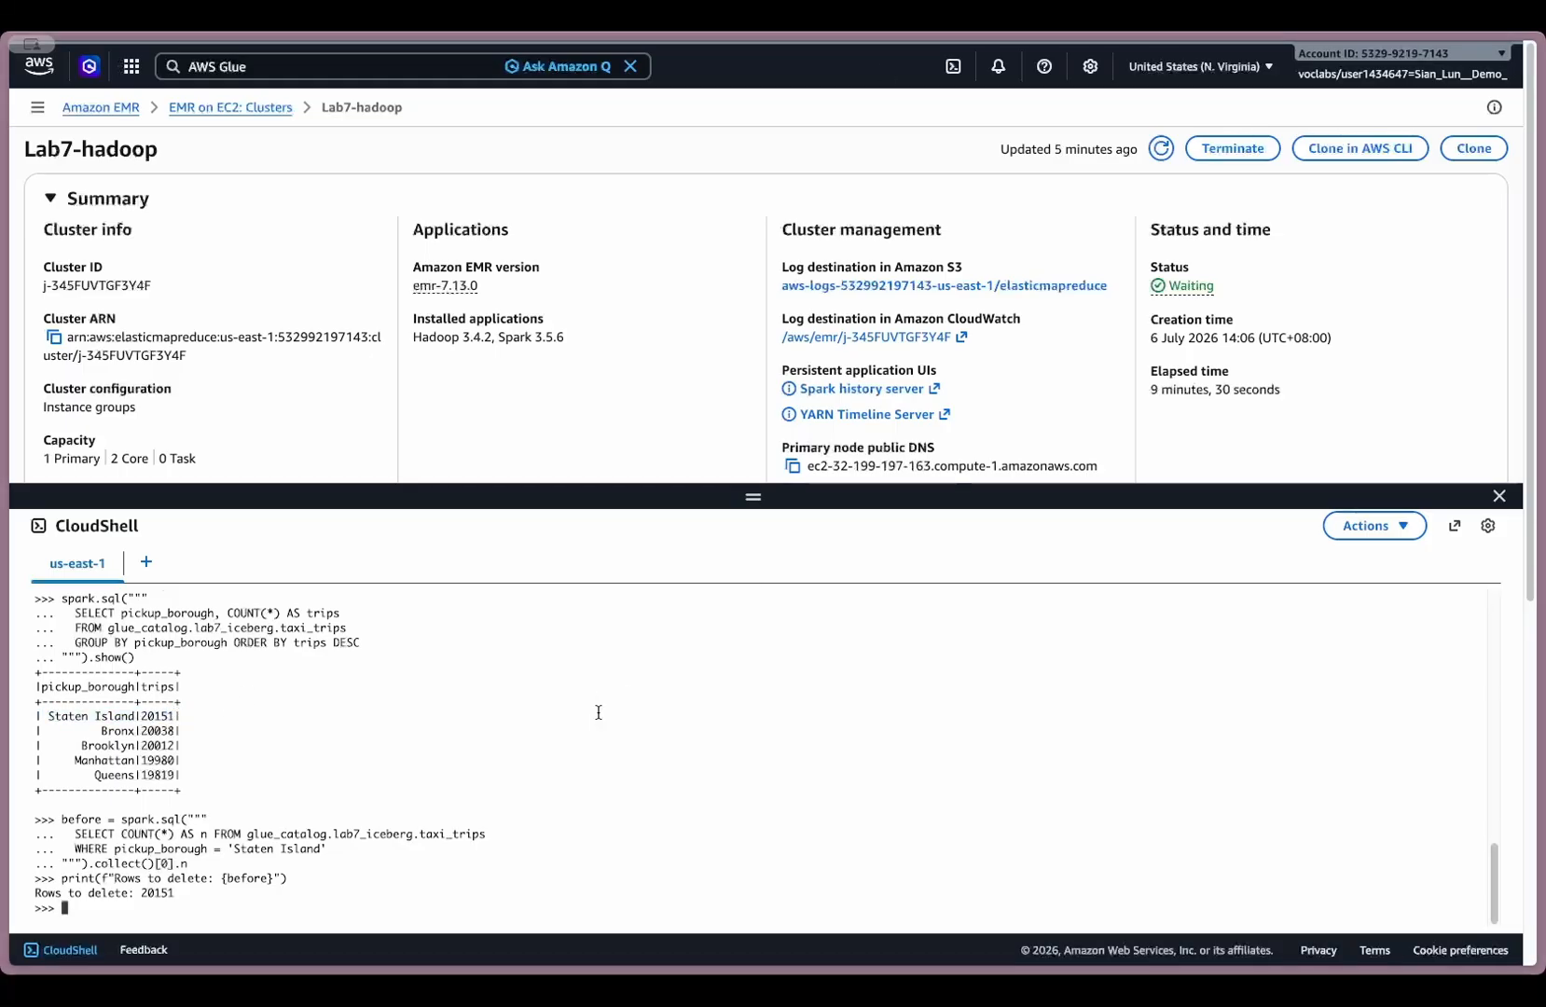
text(spark.sql("DELETE FROM glue_catalog.lab7_iceberg.taxi_trips WHERE pickup_borough = 'Staten Island'"))
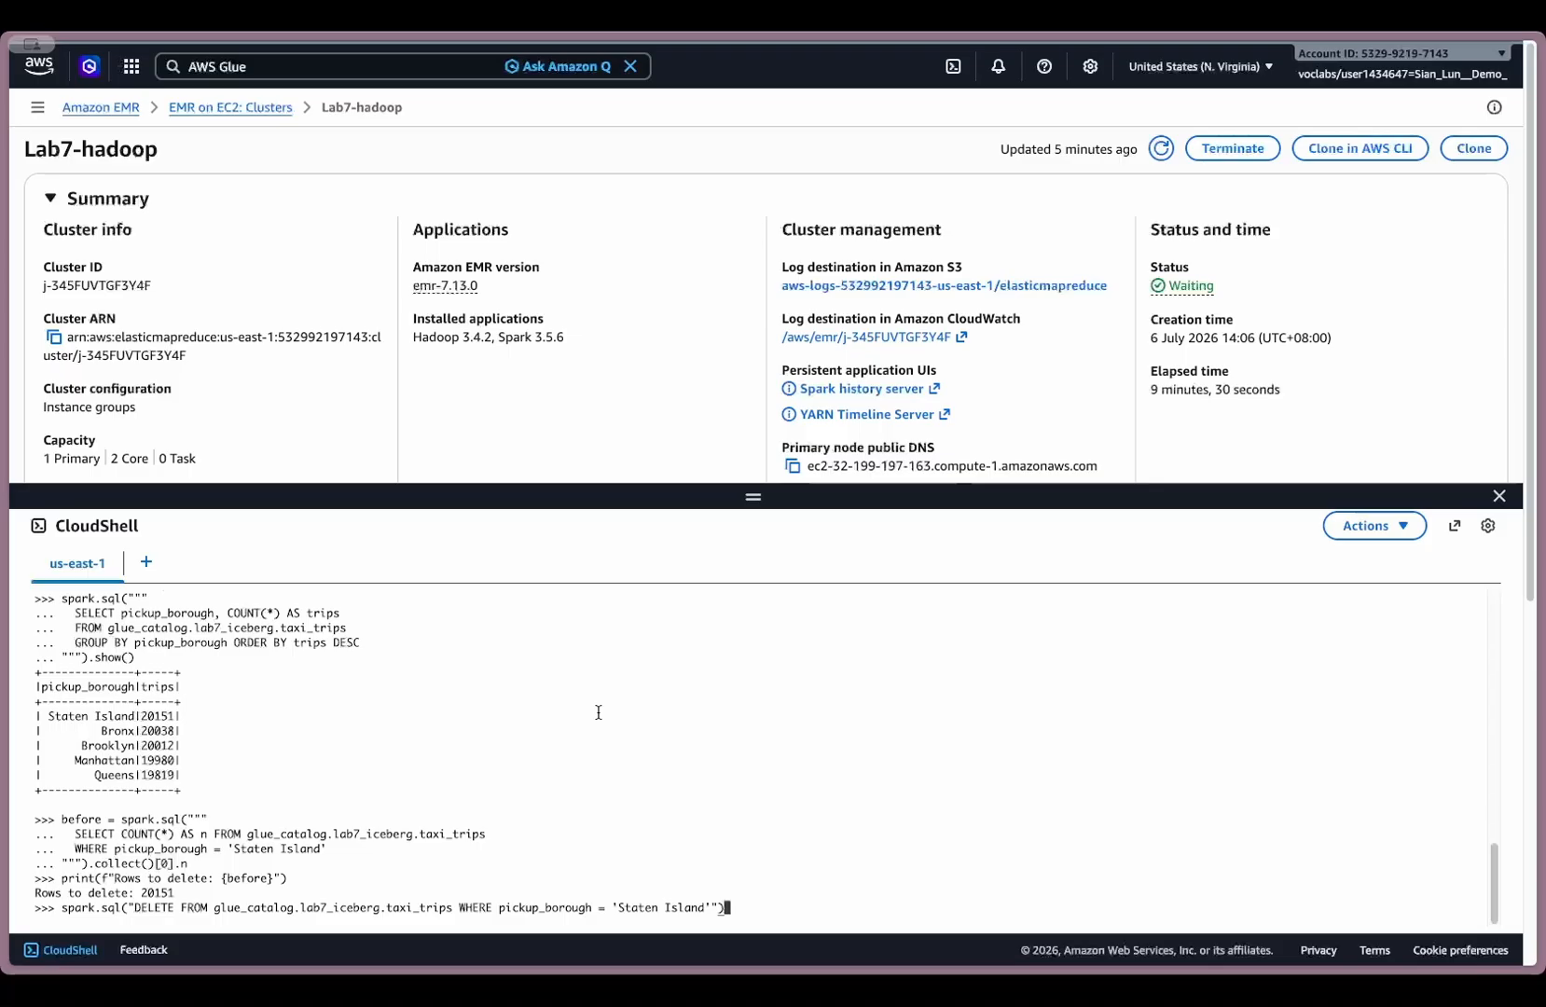
key(Return)
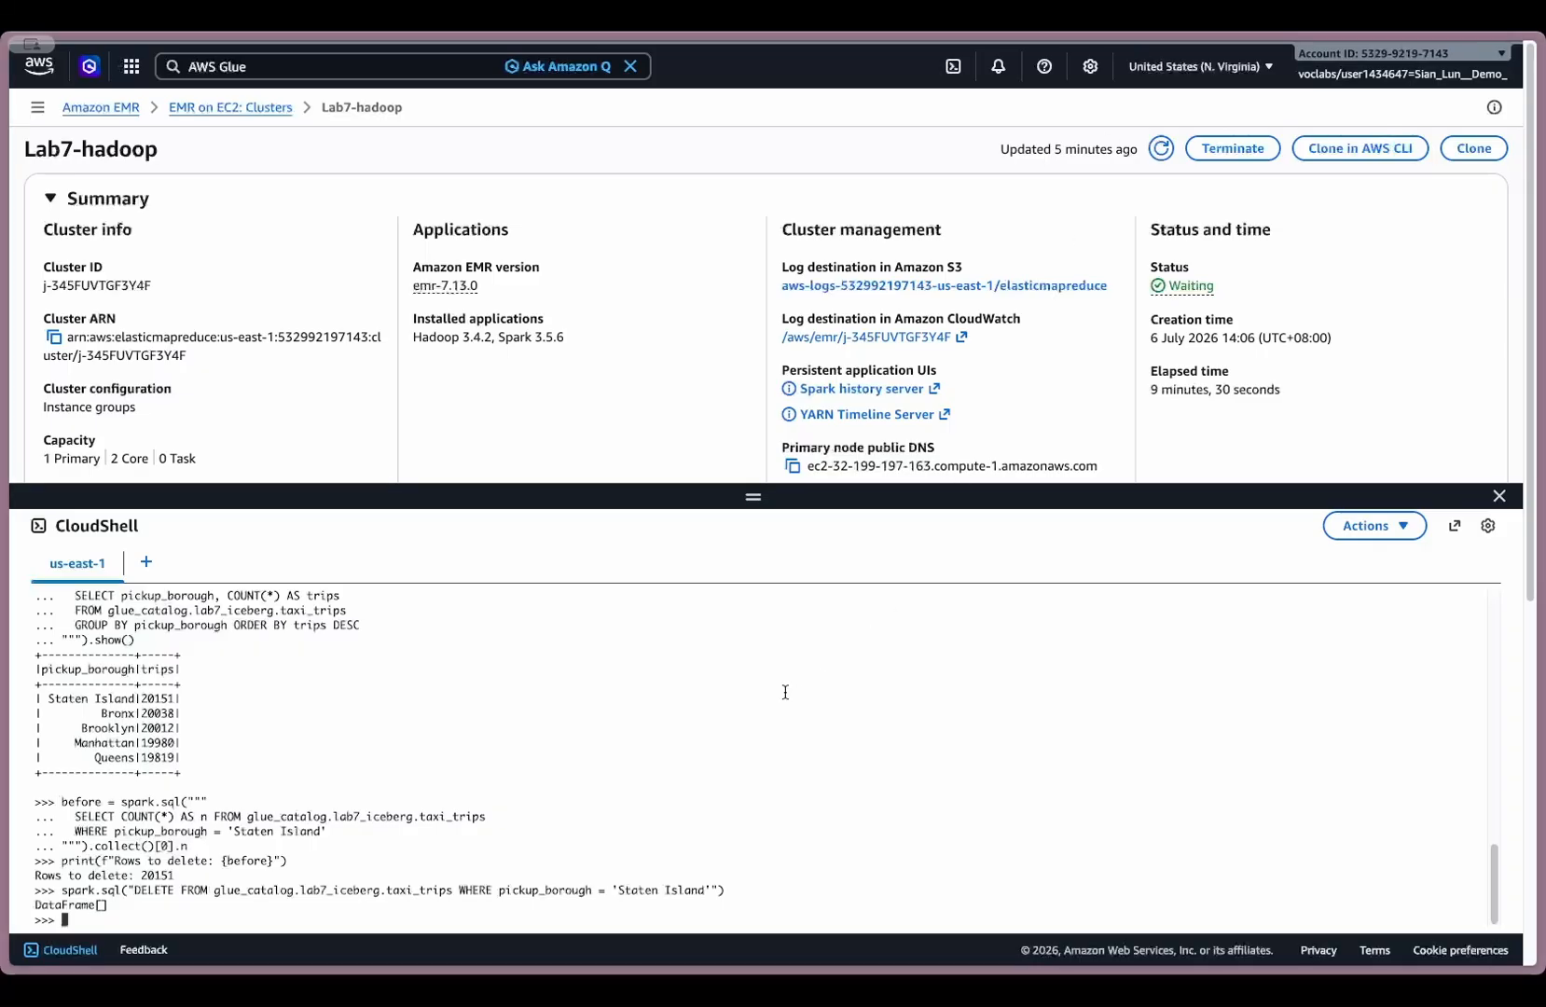
- Review and run the post-delete check on taxi_trips: the total row count plus trips per pickup_borough in descending order
key(ctrl+v)
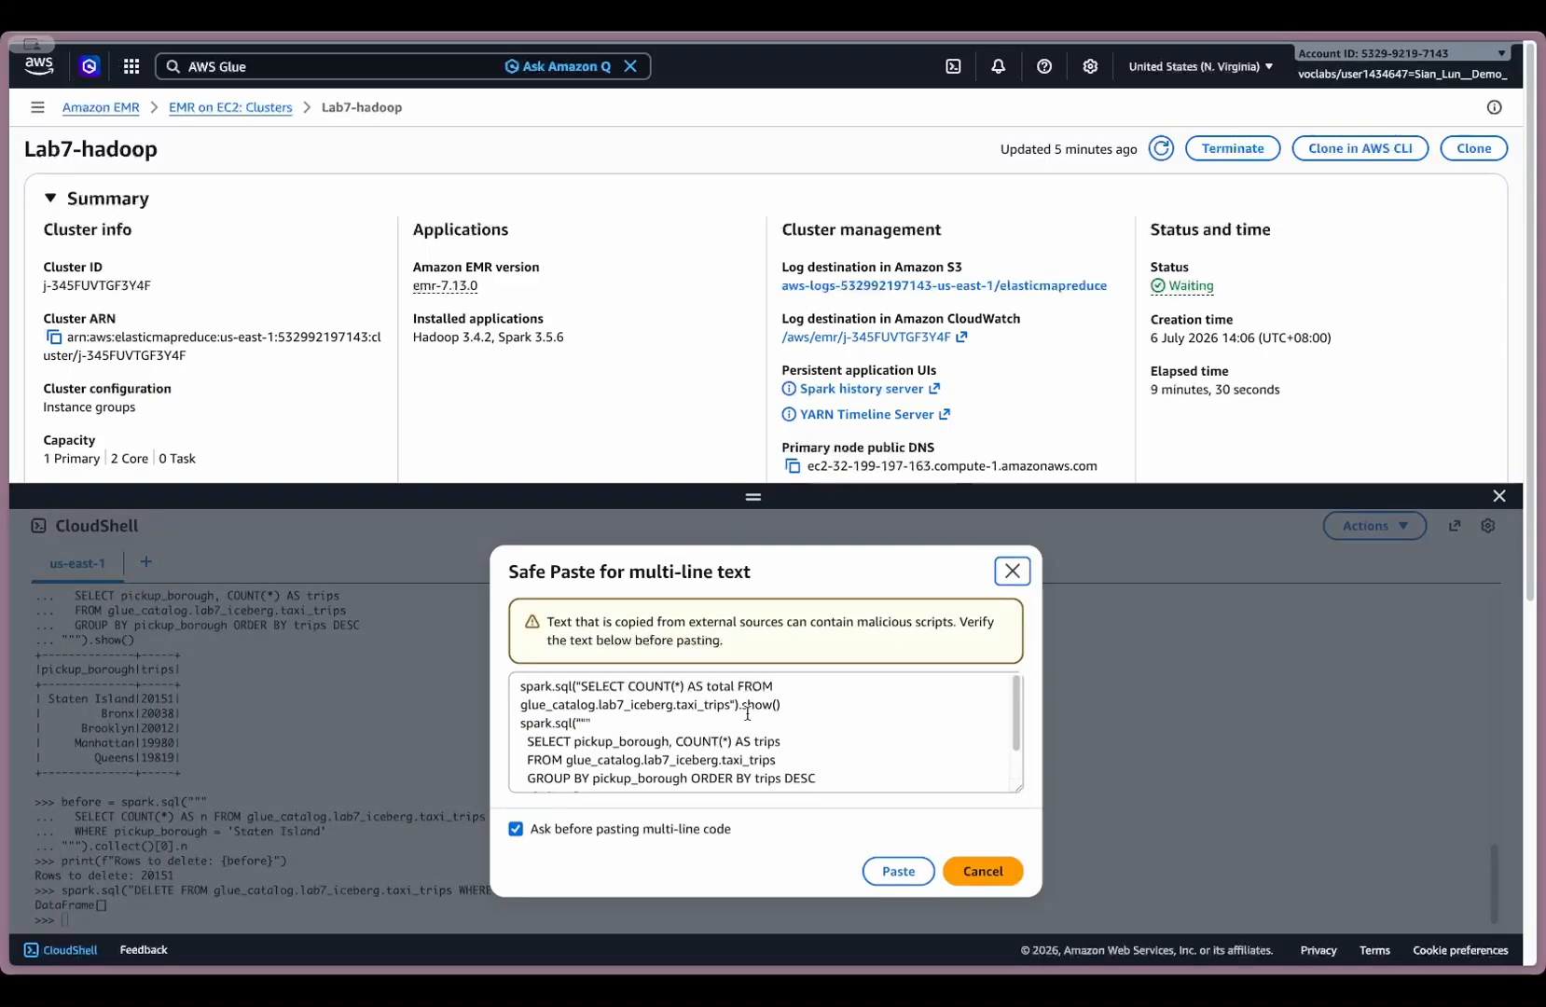
scroll(680, 730, down, 1)
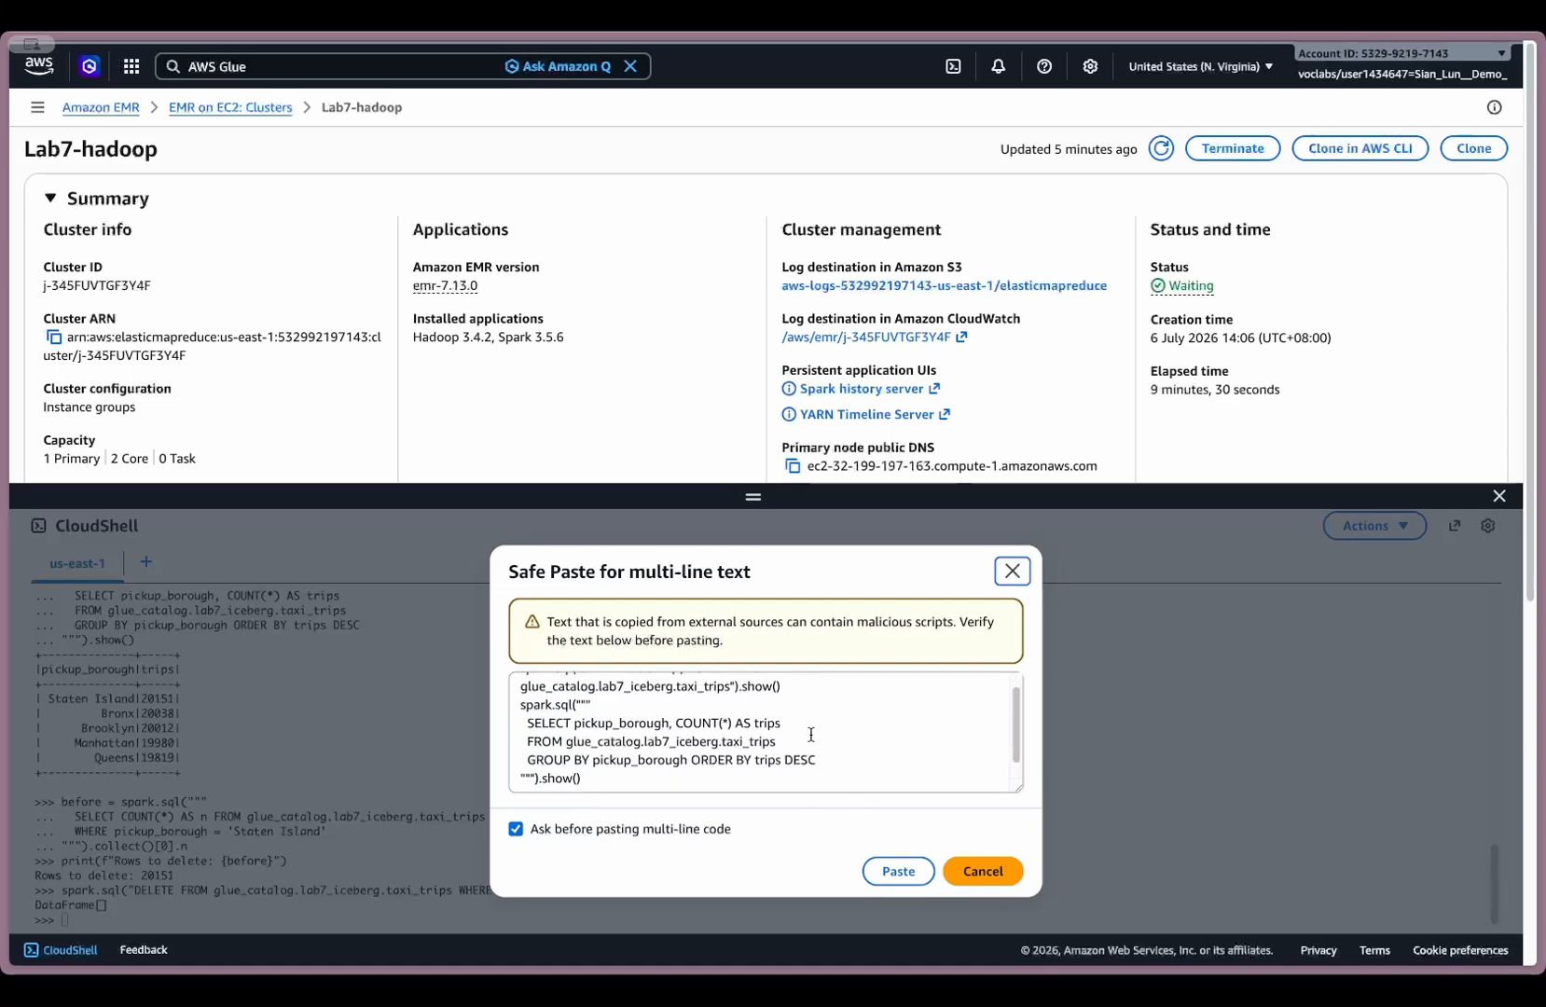
scroll(811, 733, up, 1)
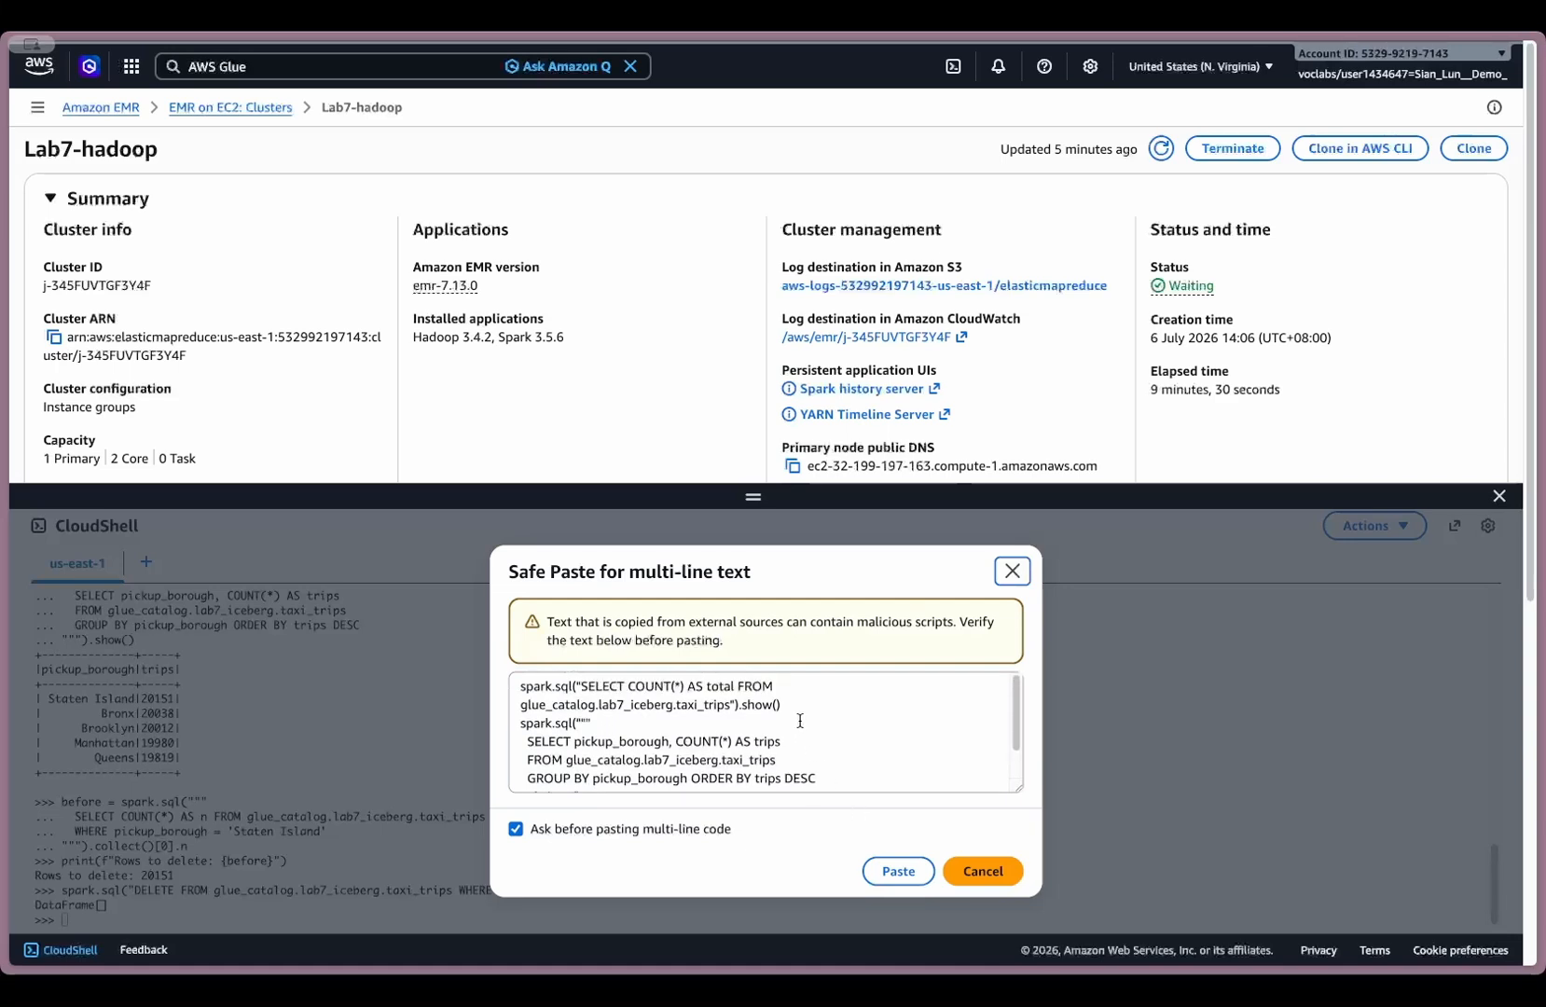
scroll(801, 721, down, 3)
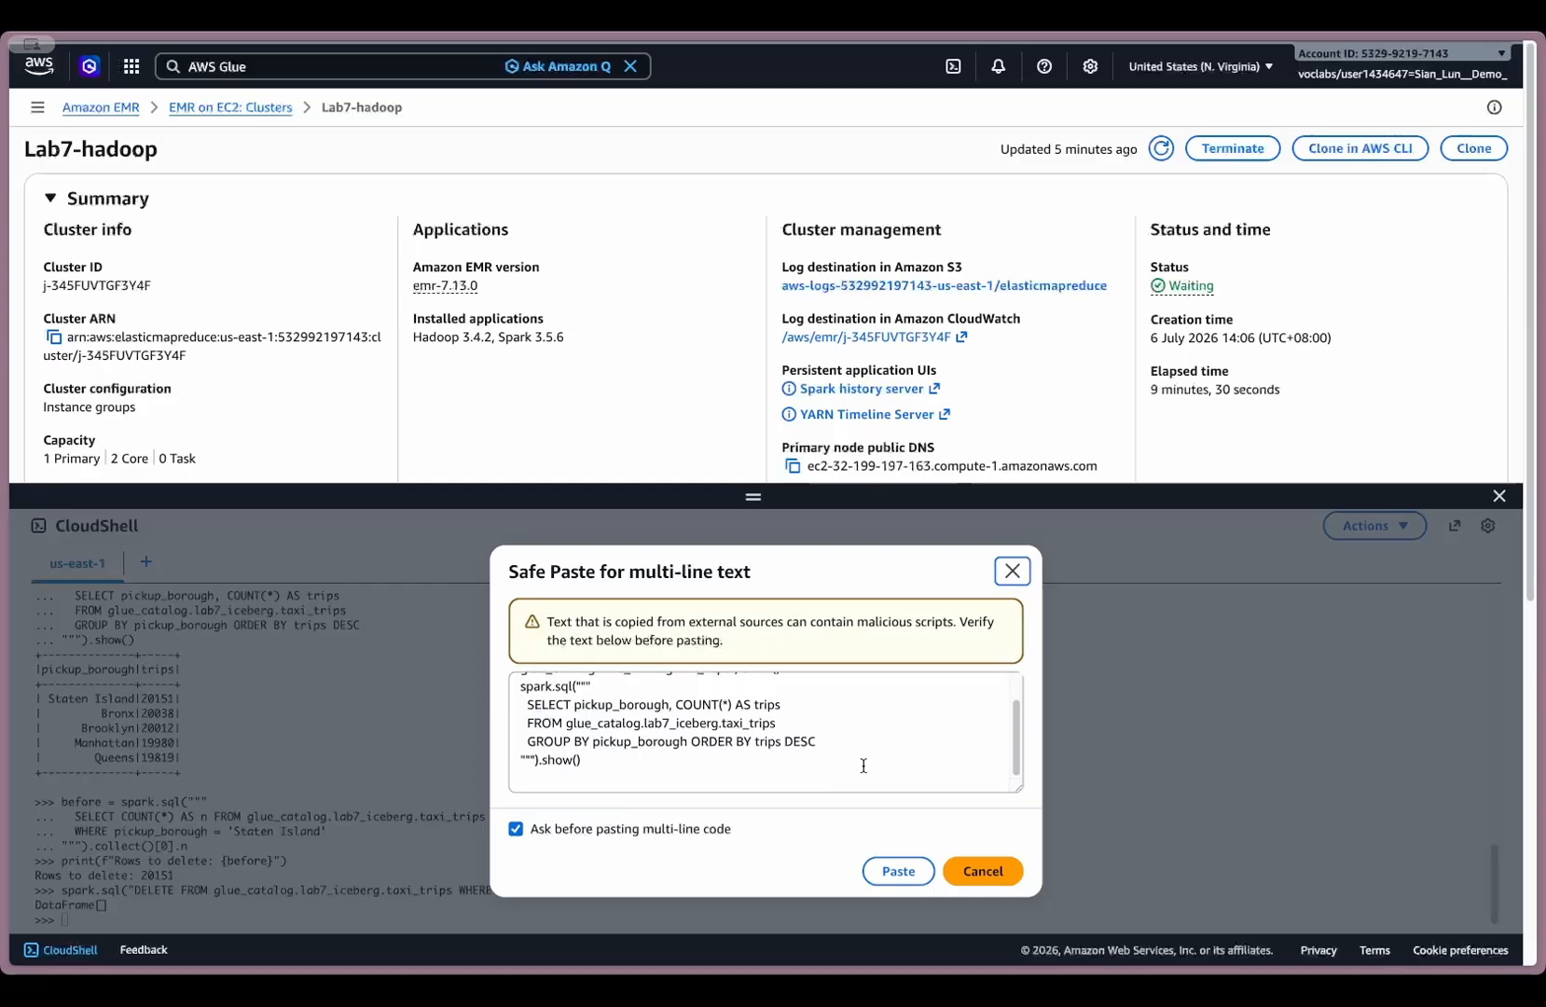
click(895, 871)
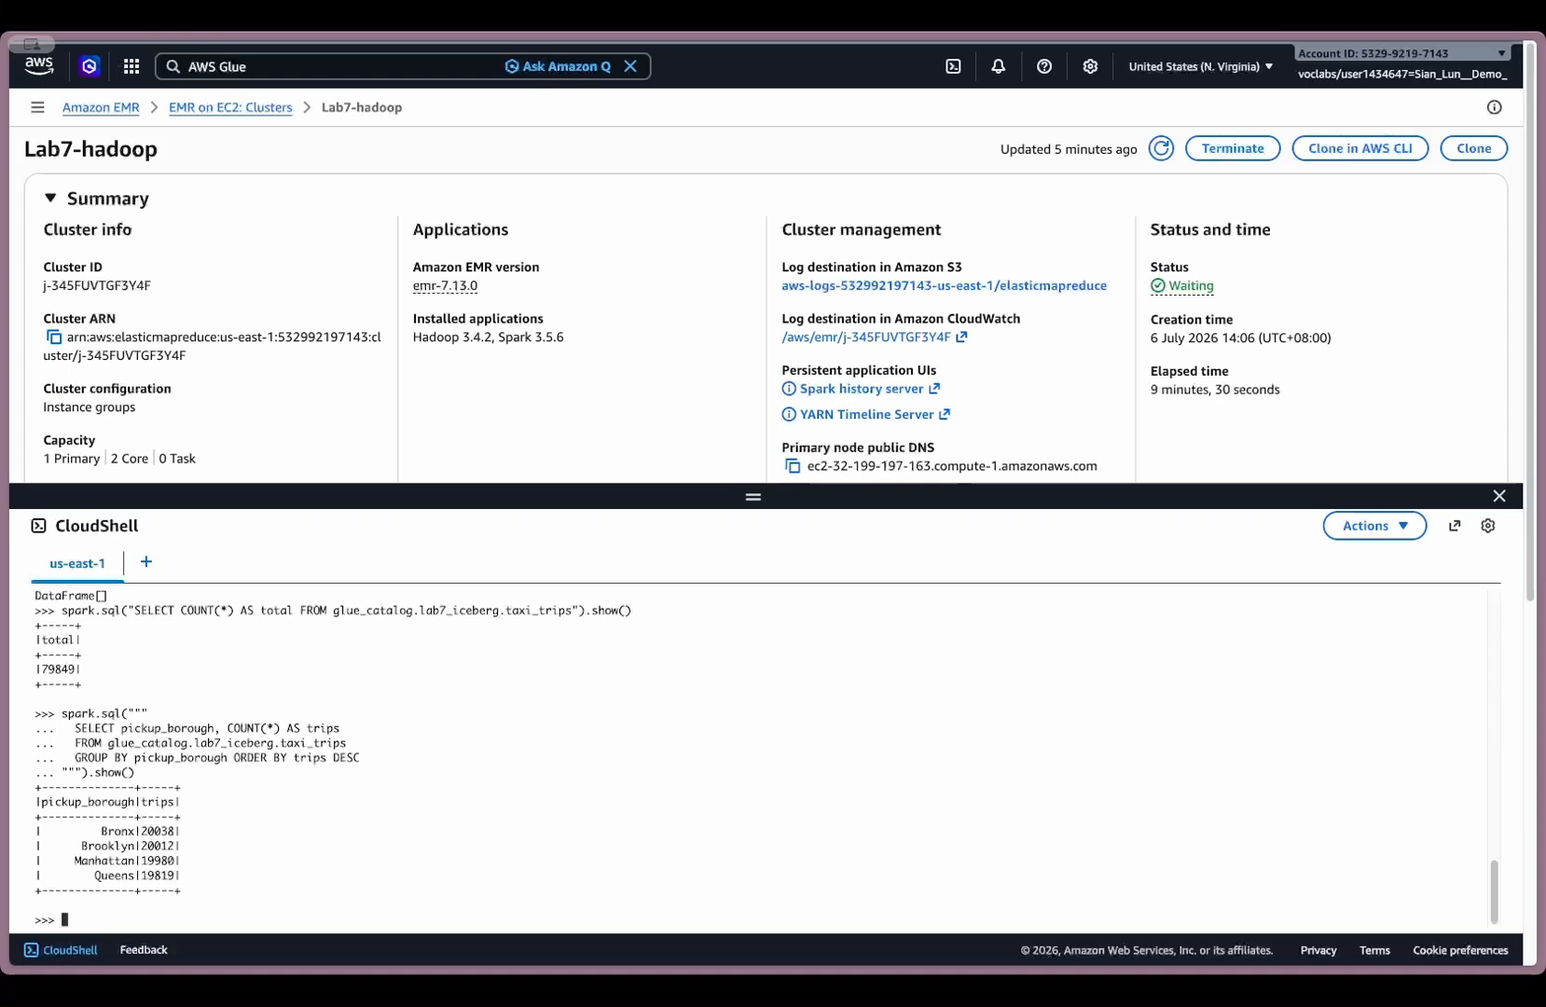
- Show snapshot_id, committed_at and operation from glue_catalog.lab7_iceberg.taxi_trips.snapshots
scroll(803, 410, down, 3)
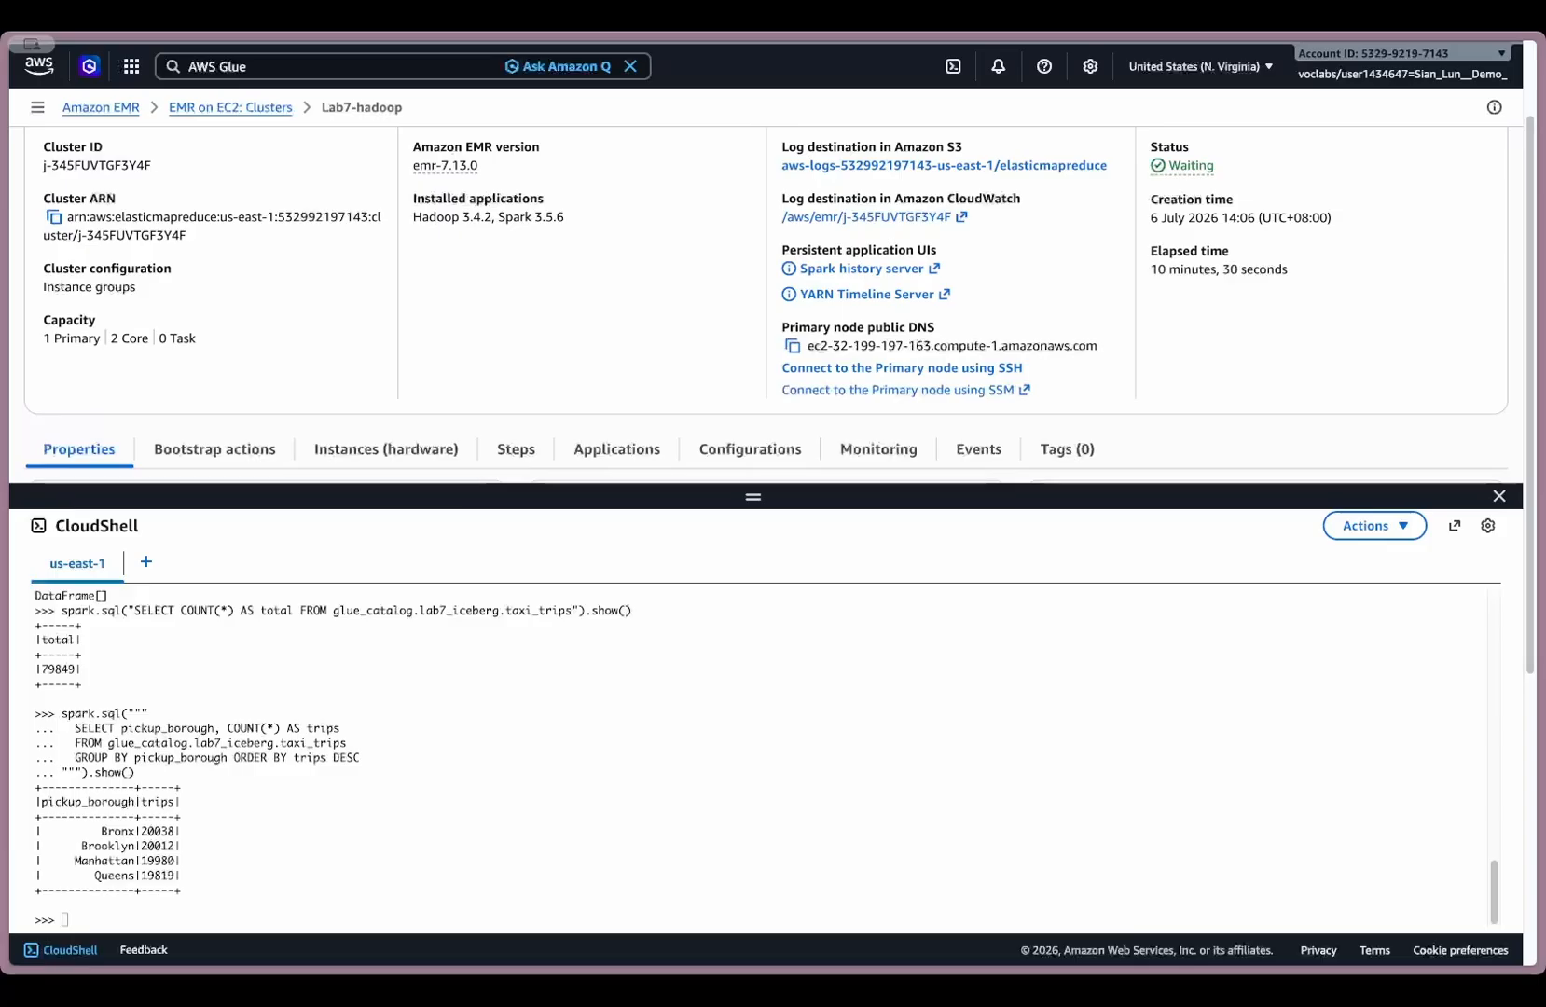
click(625, 705)
text(spark.sql("SELECT snapshot_id, committed_at, operation FROM glue_catalog.lab7_iceberg.taxi_trips.snapshots").show())
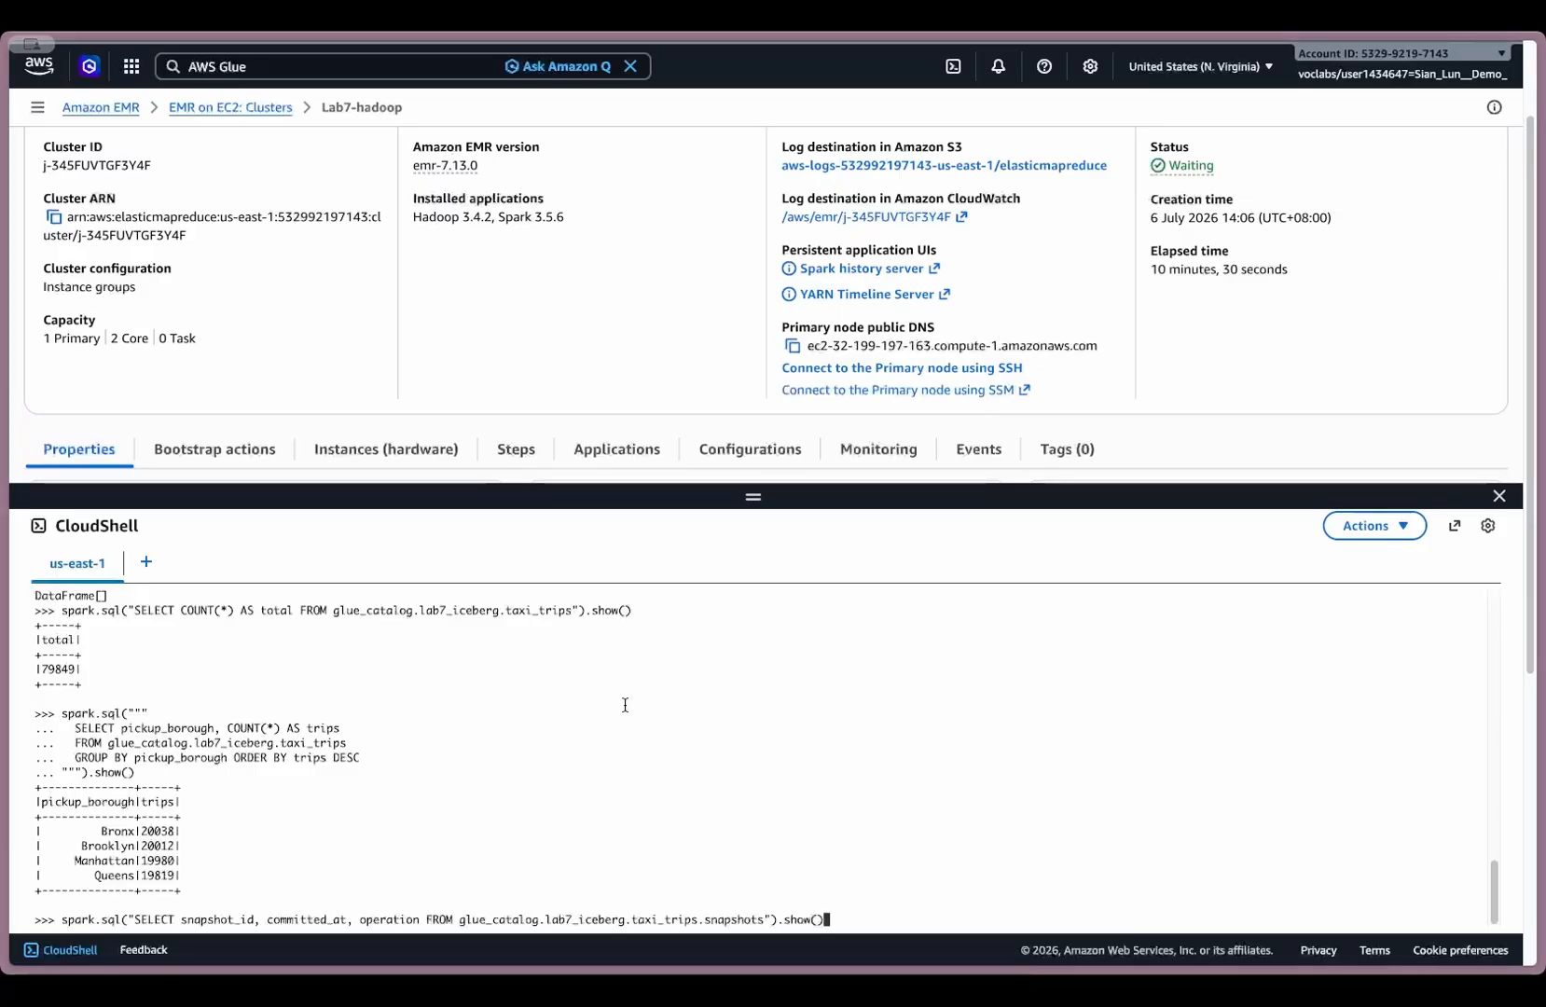
key(Return)
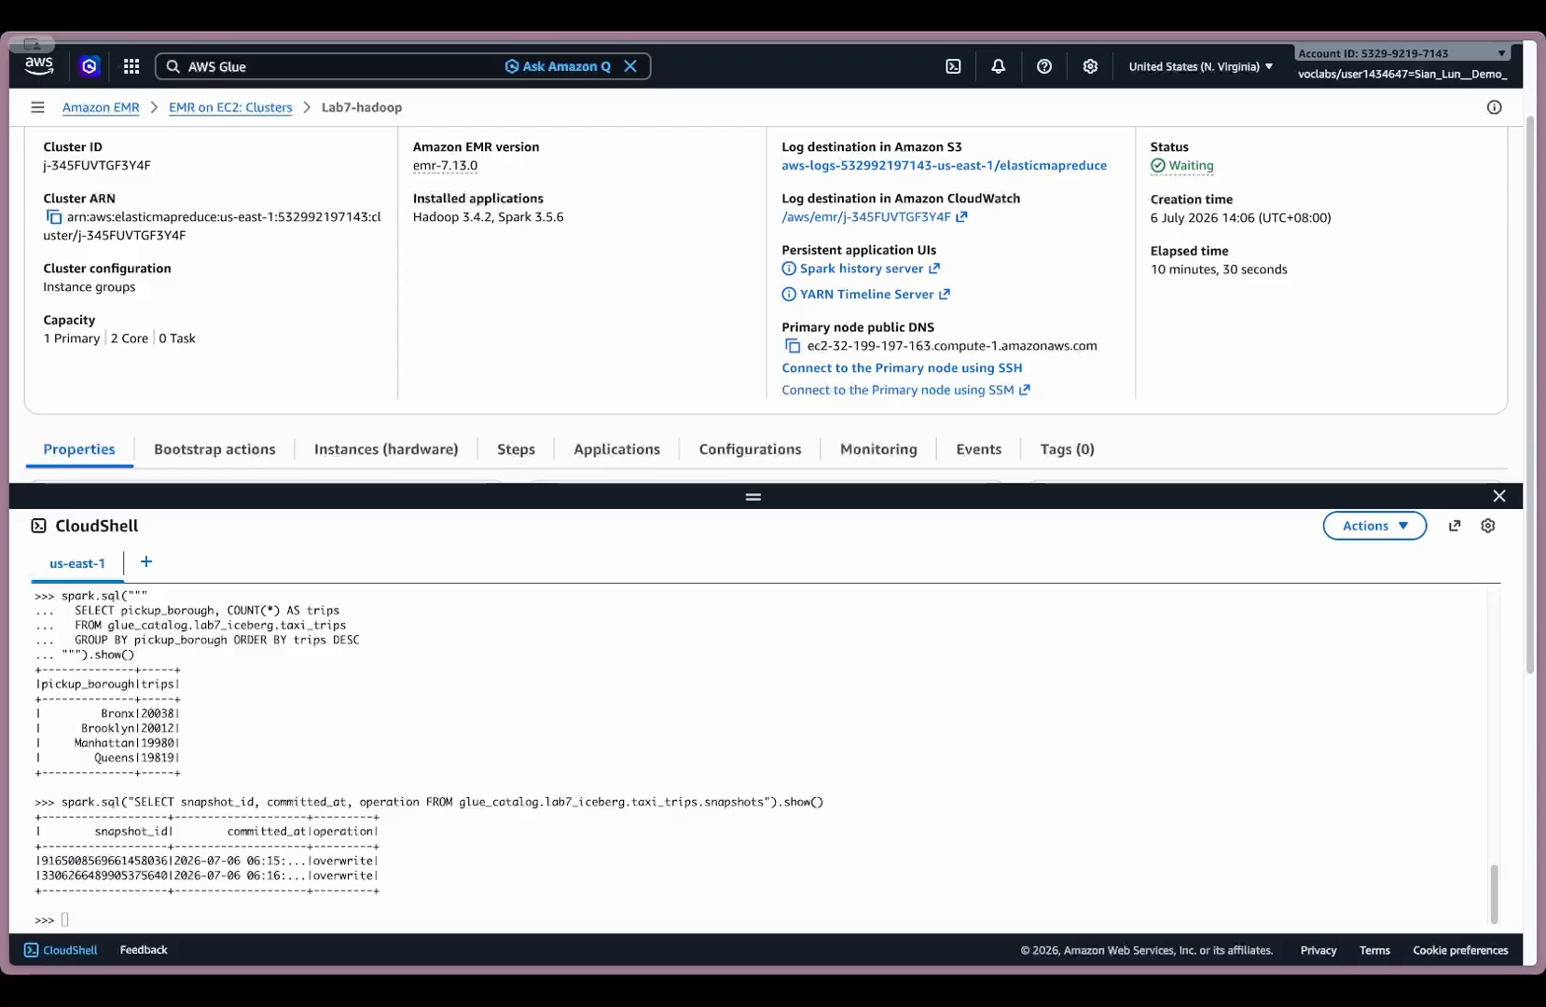
scroll(629, 766, down, 3)
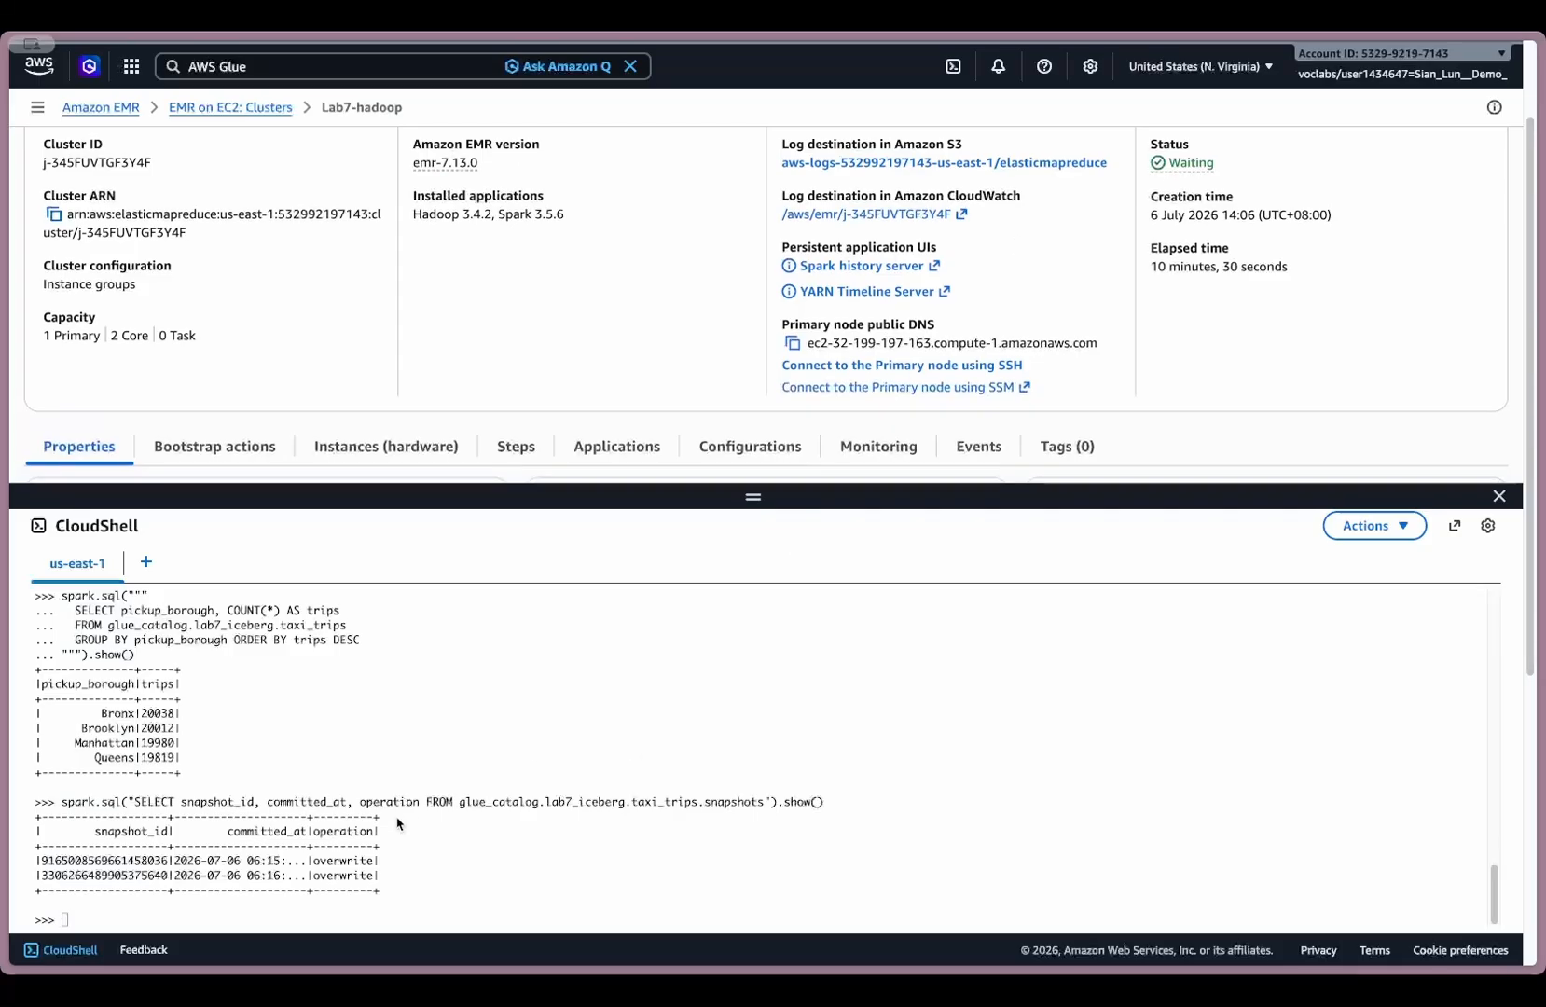
double_click(140, 861)
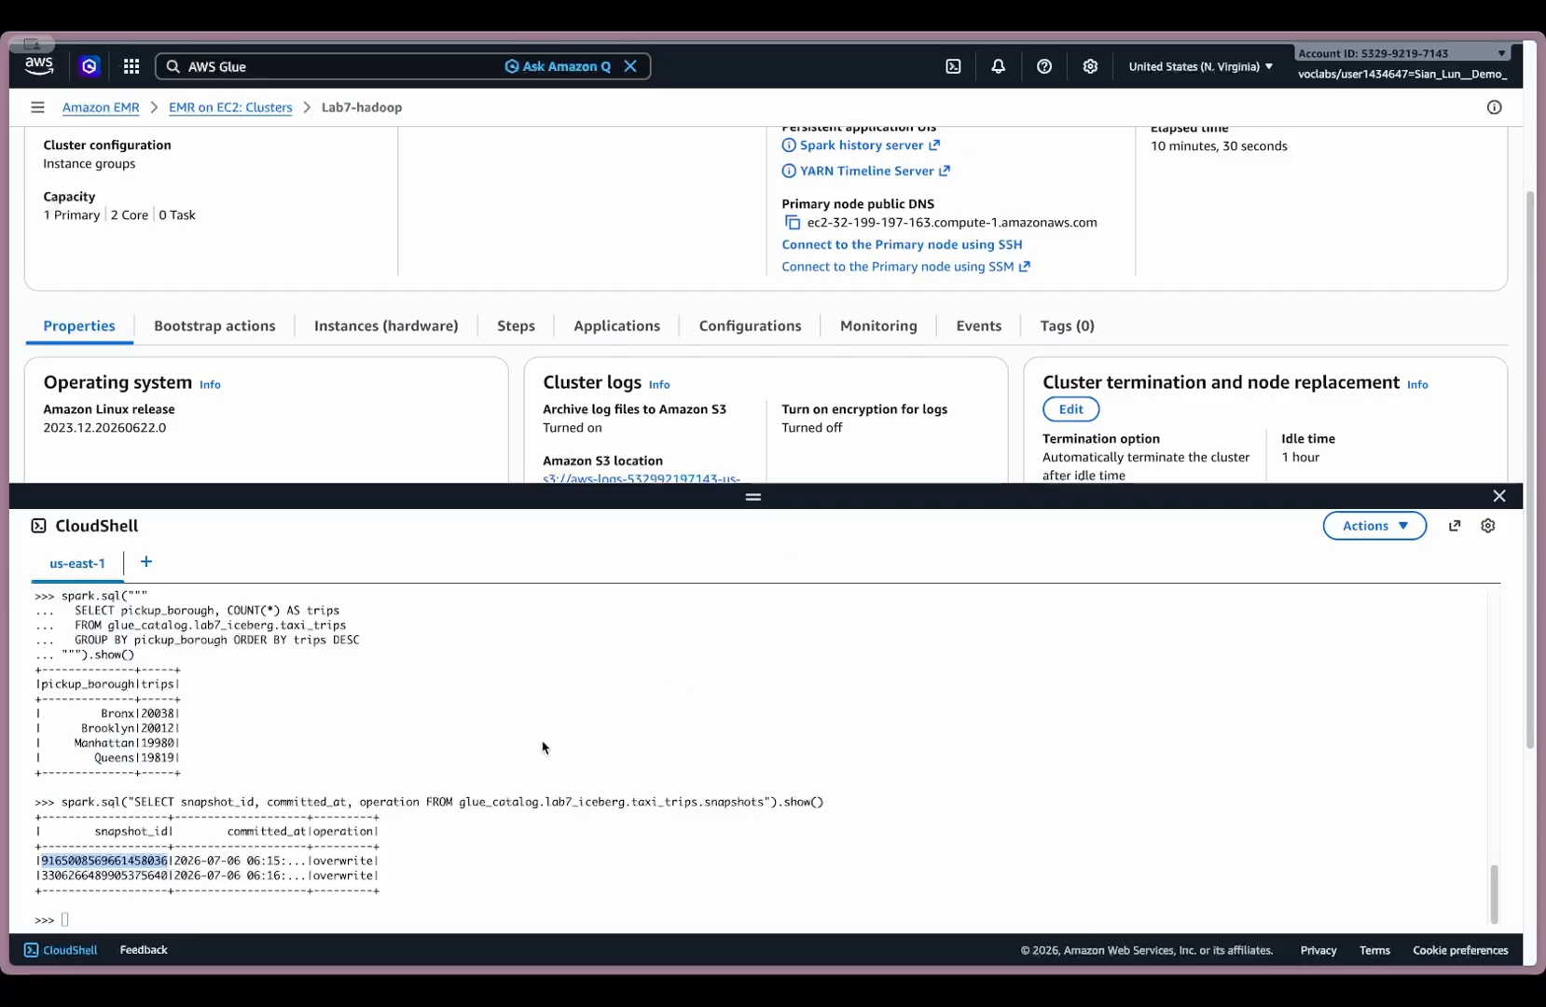
key(ctrl+v)
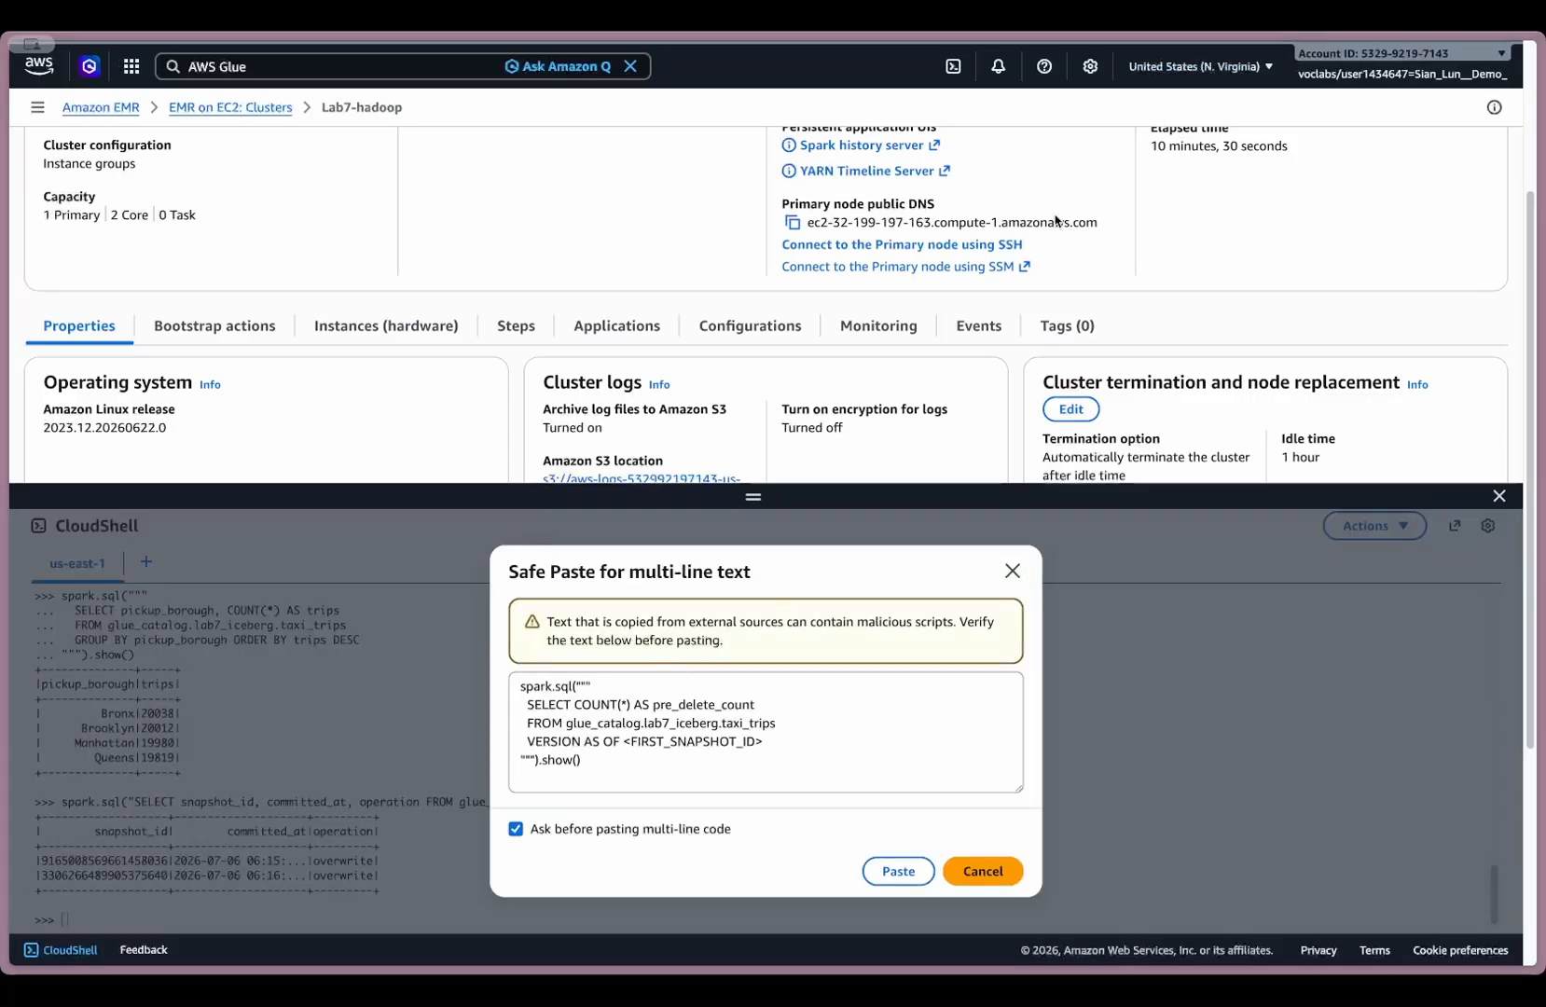
click(630, 742)
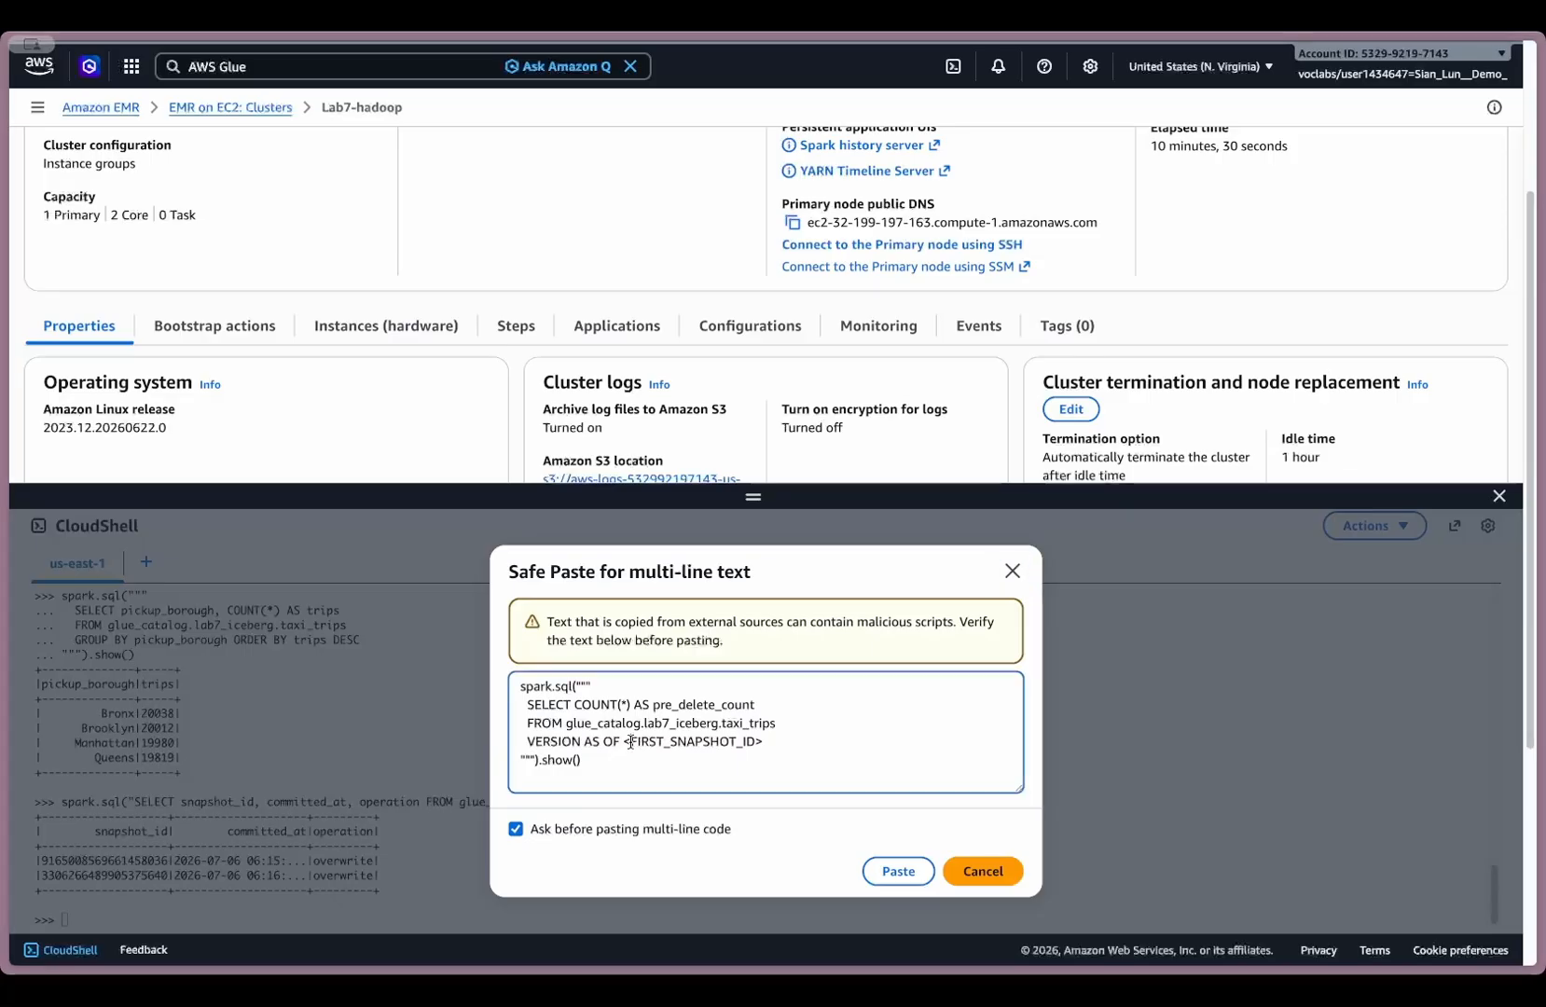
drag(630, 742, 764, 742)
key(BackSpace)
key(BackSpace)
key(ctrl+v)
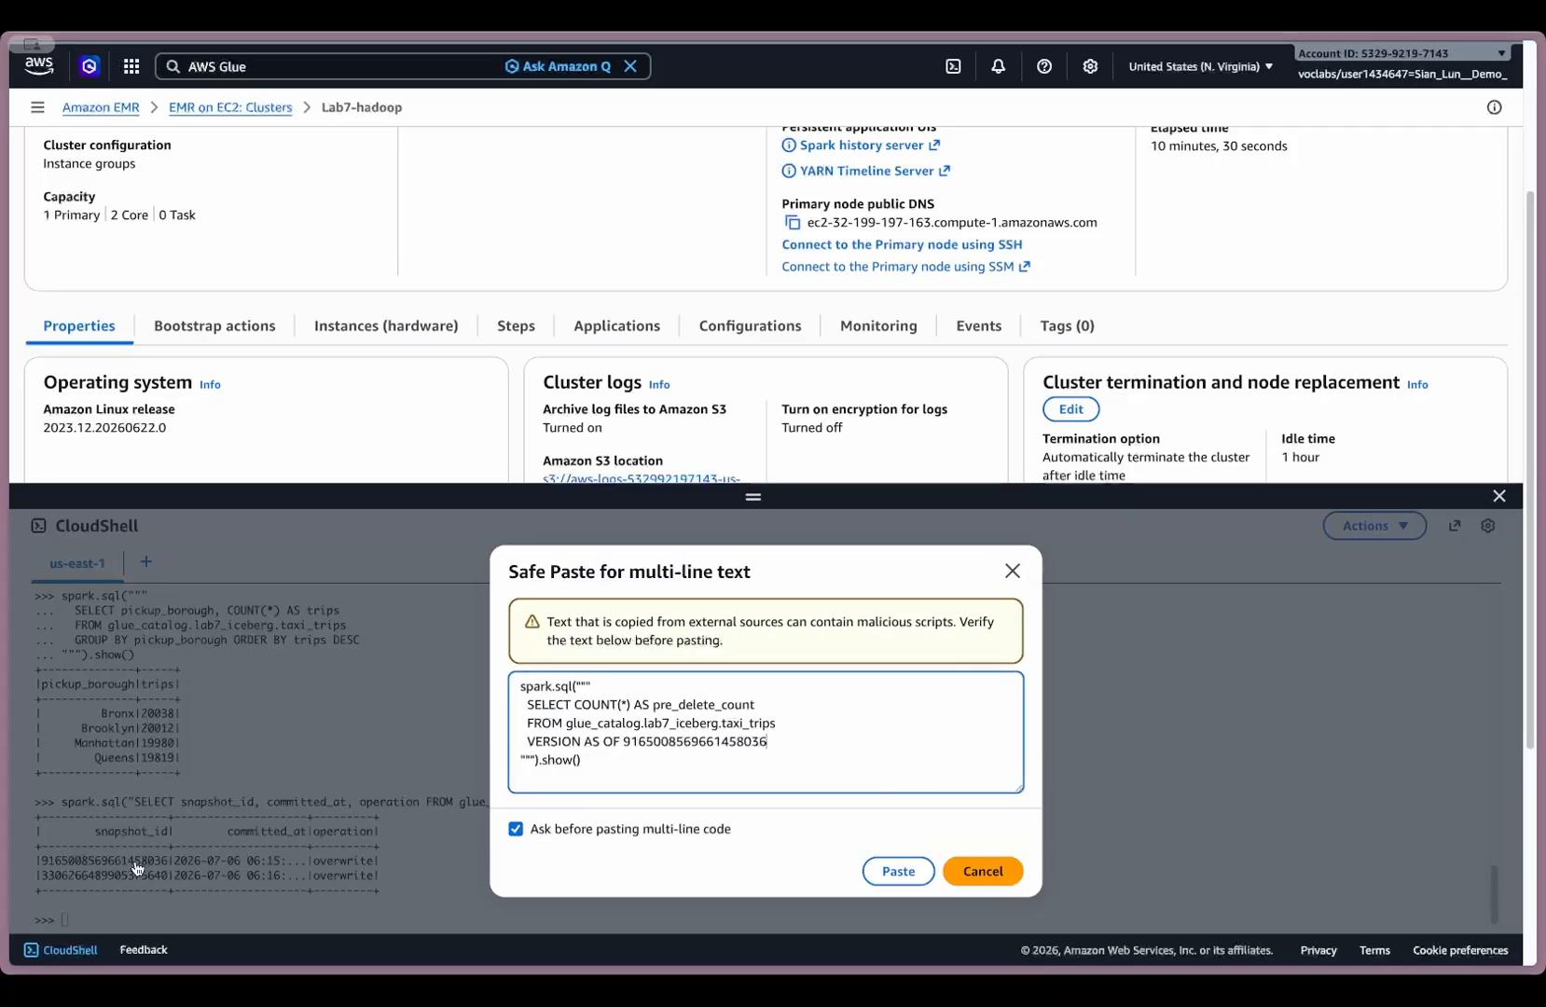
click(898, 871)
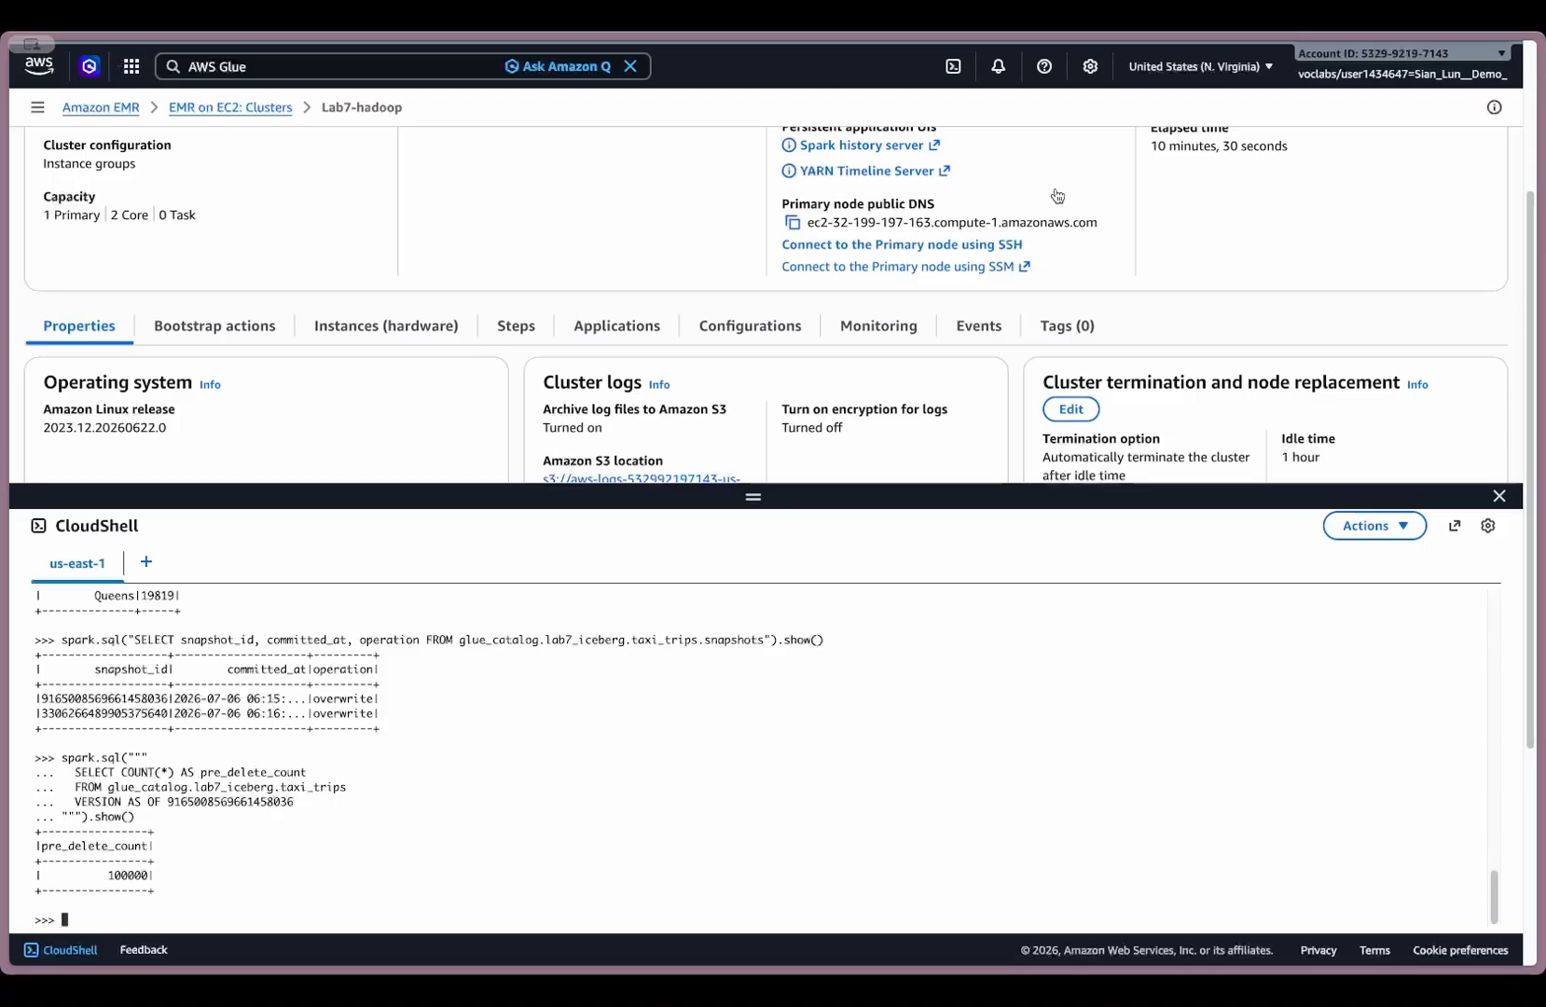
double_click(126, 714)
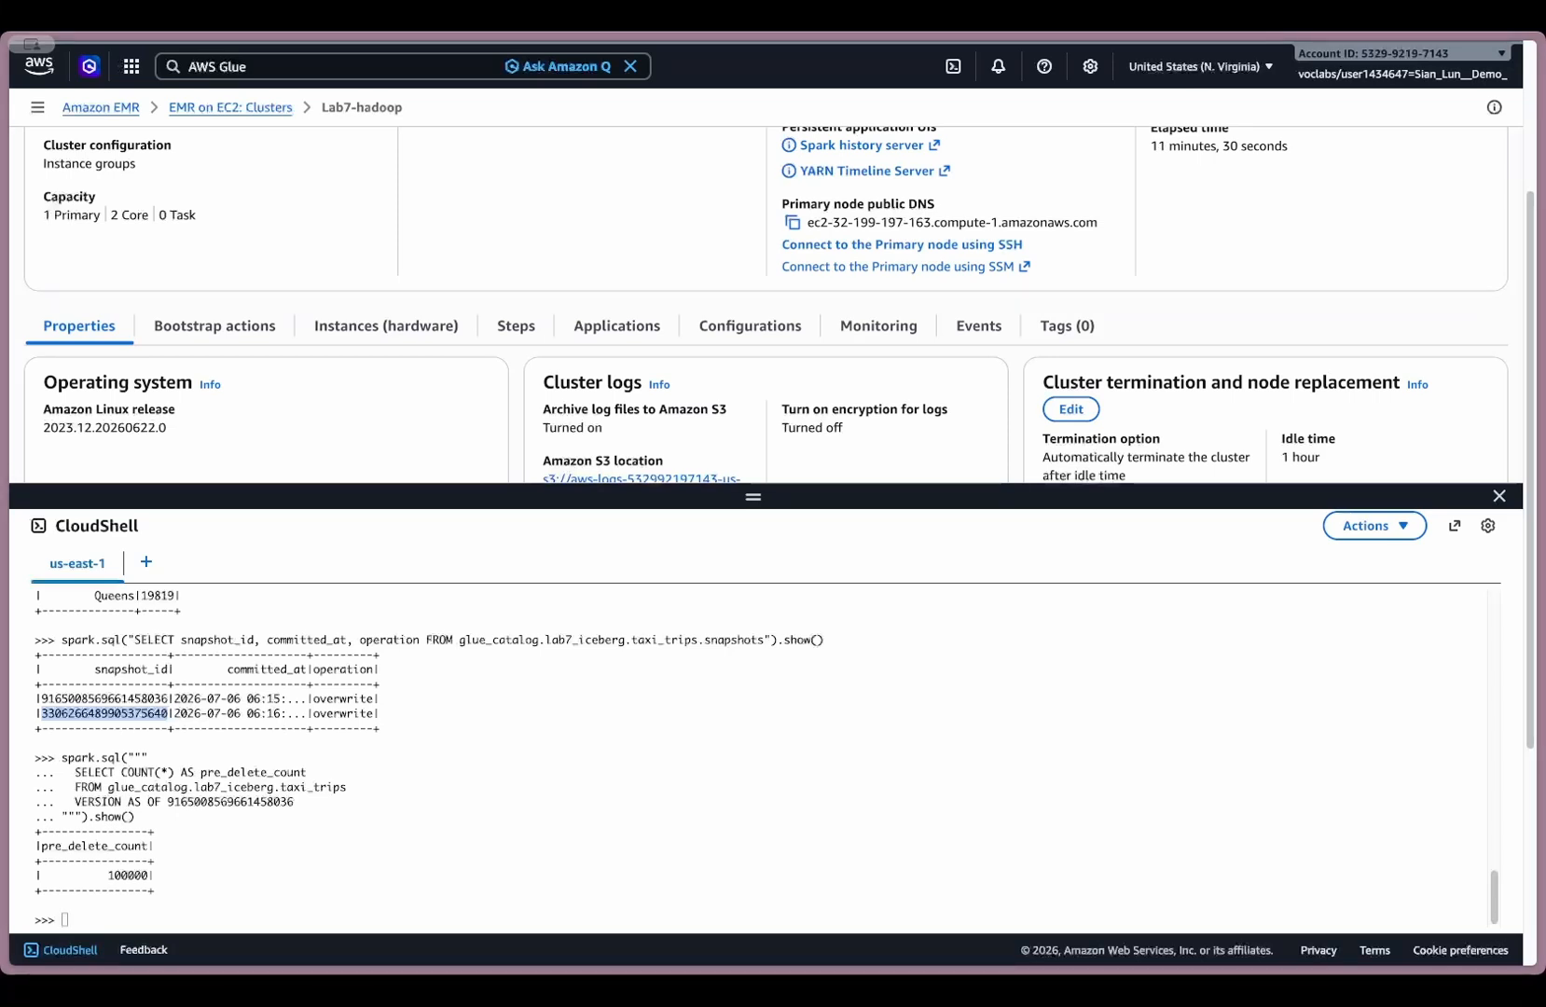
click(547, 642)
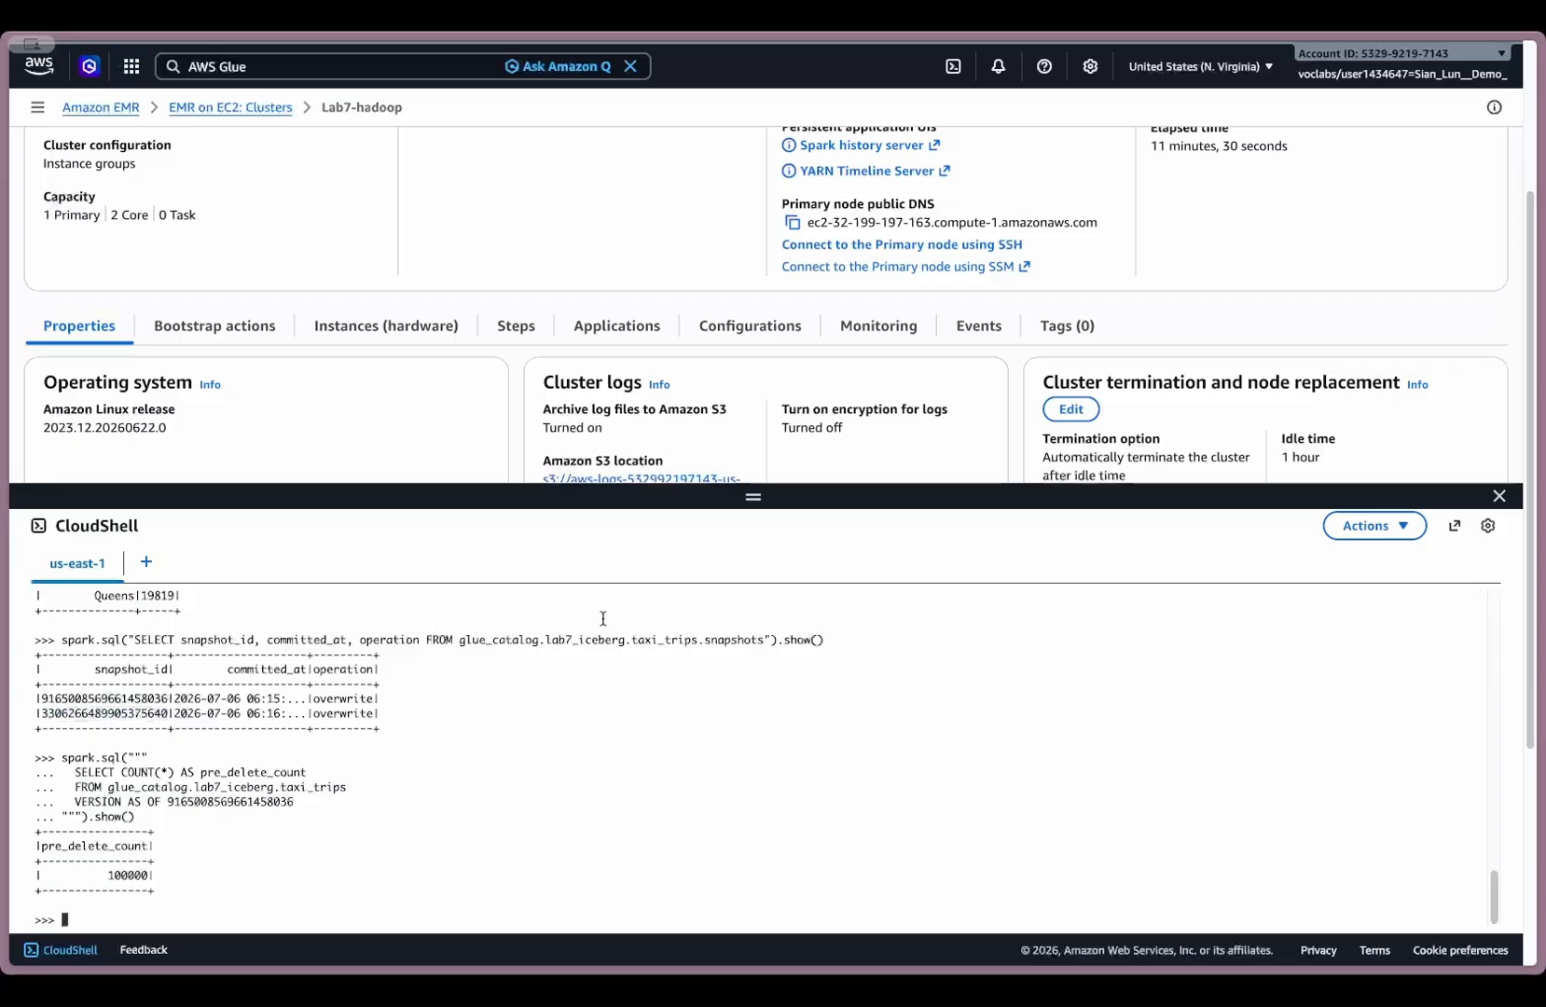
key(ctrl+v)
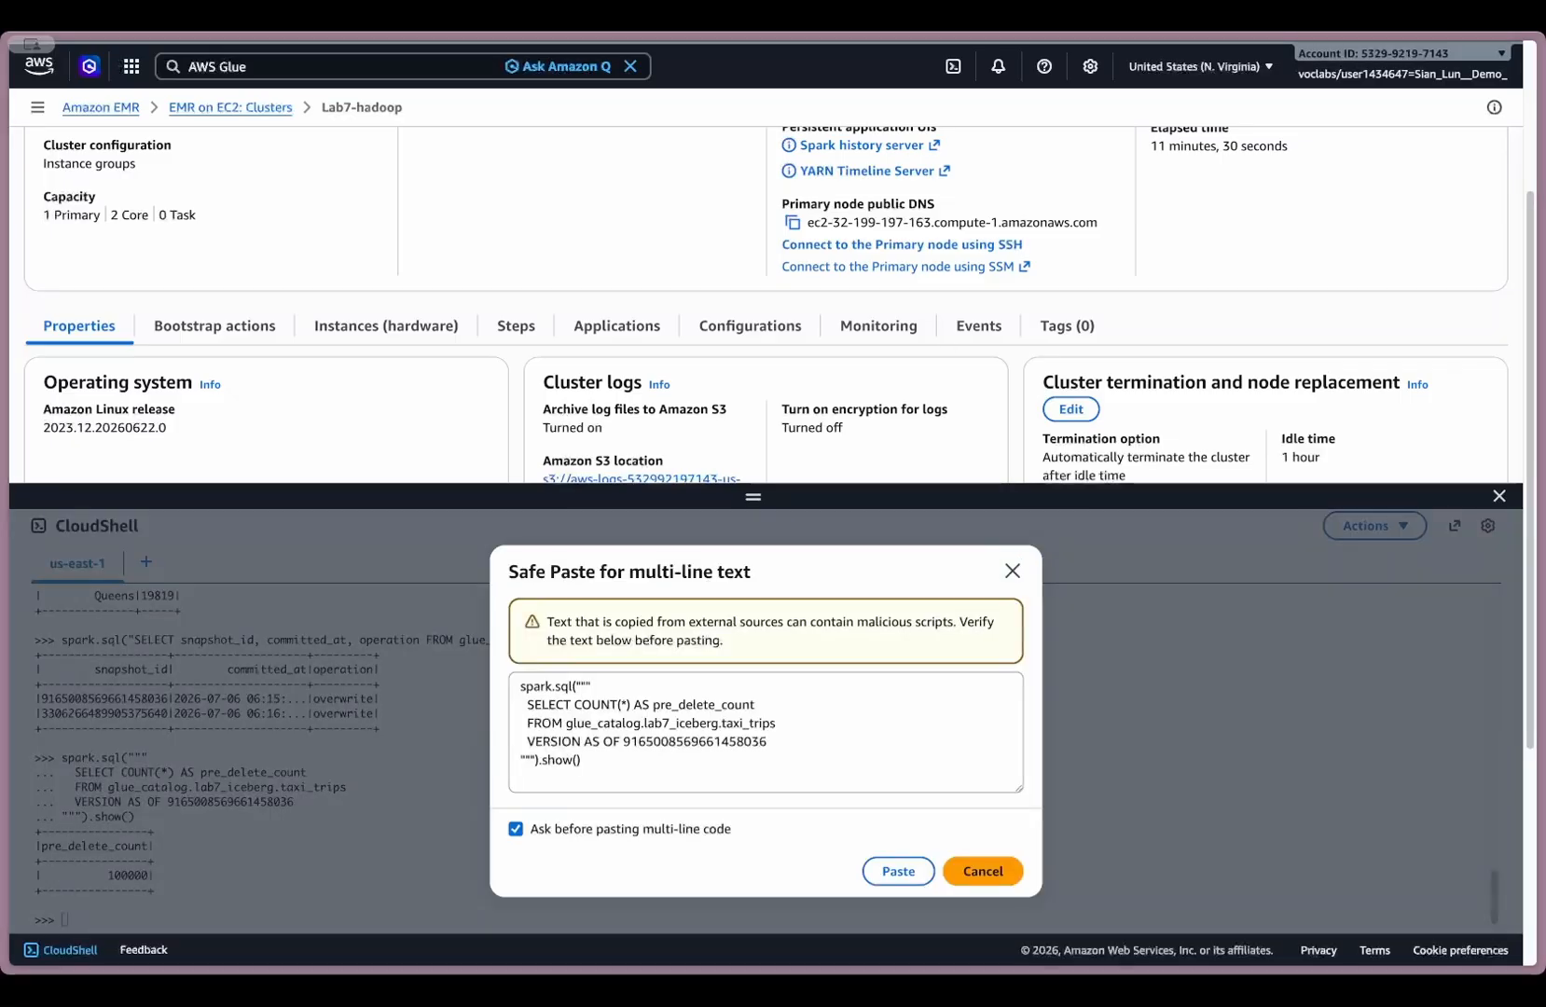
double_click(671, 742)
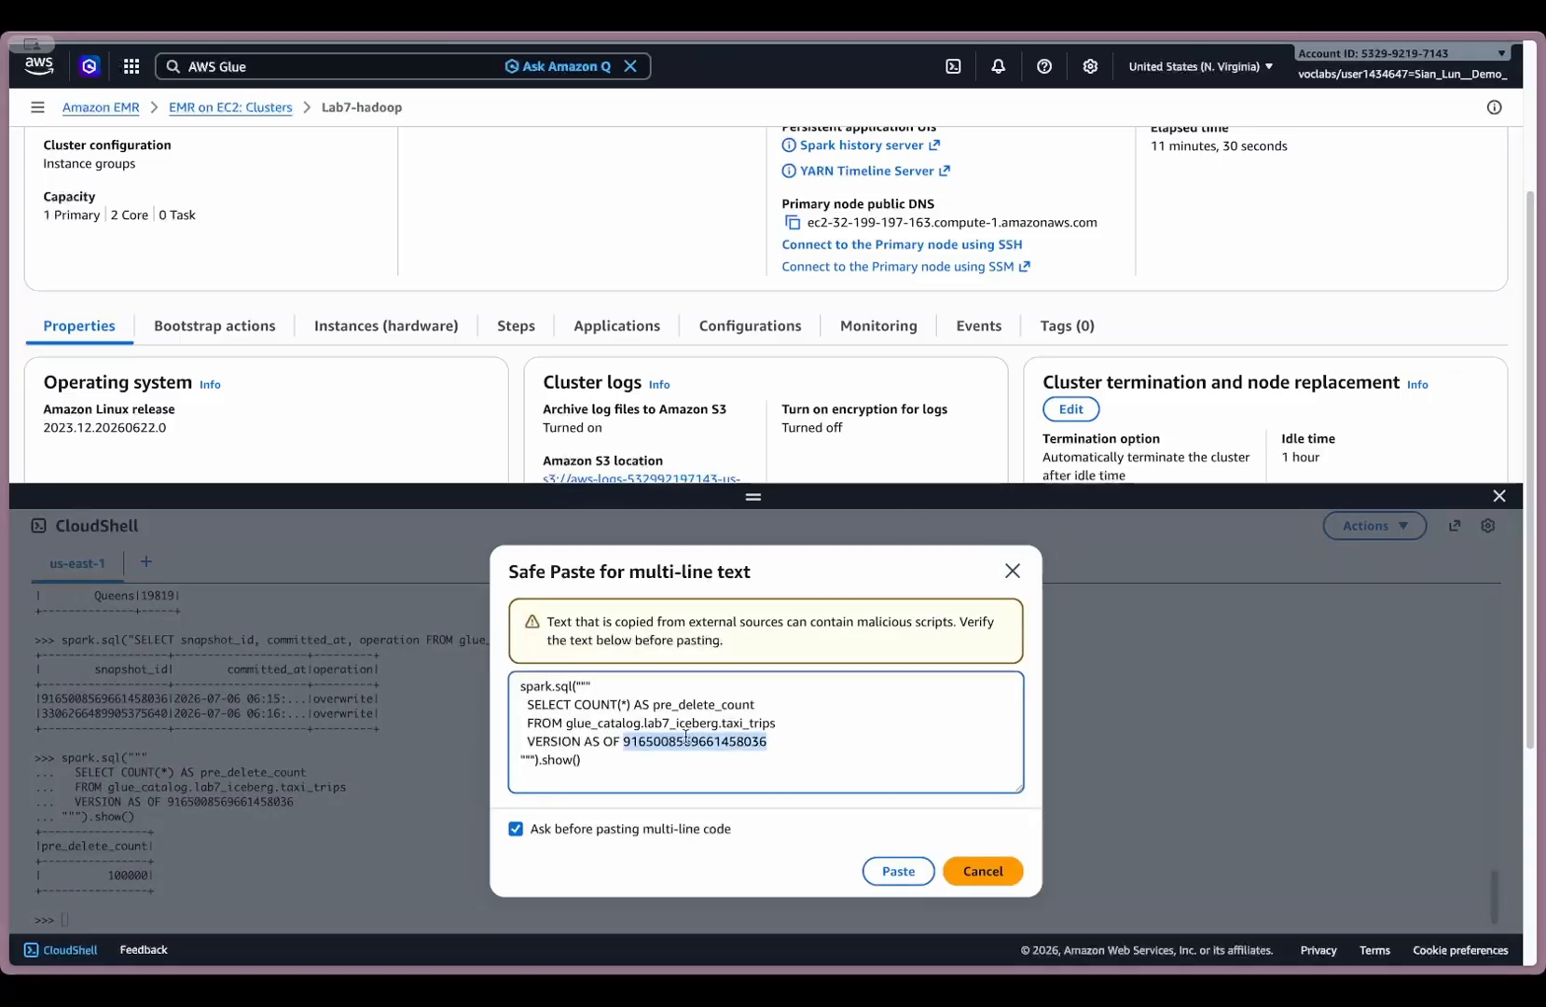
key(ctrl+v)
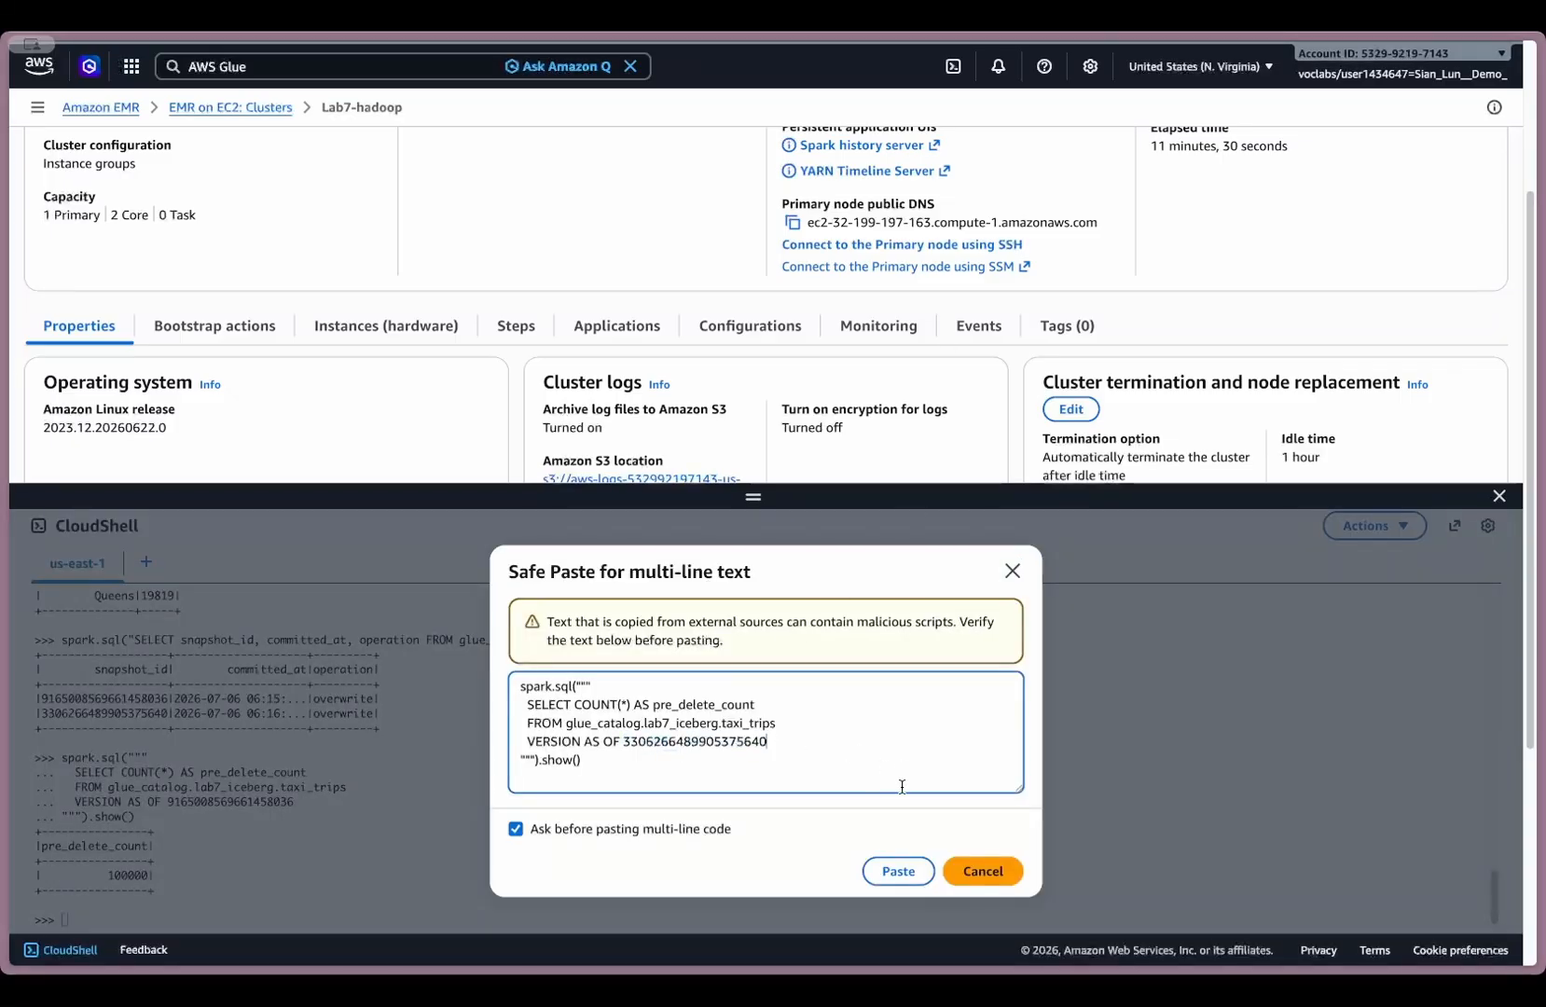
click(899, 871)
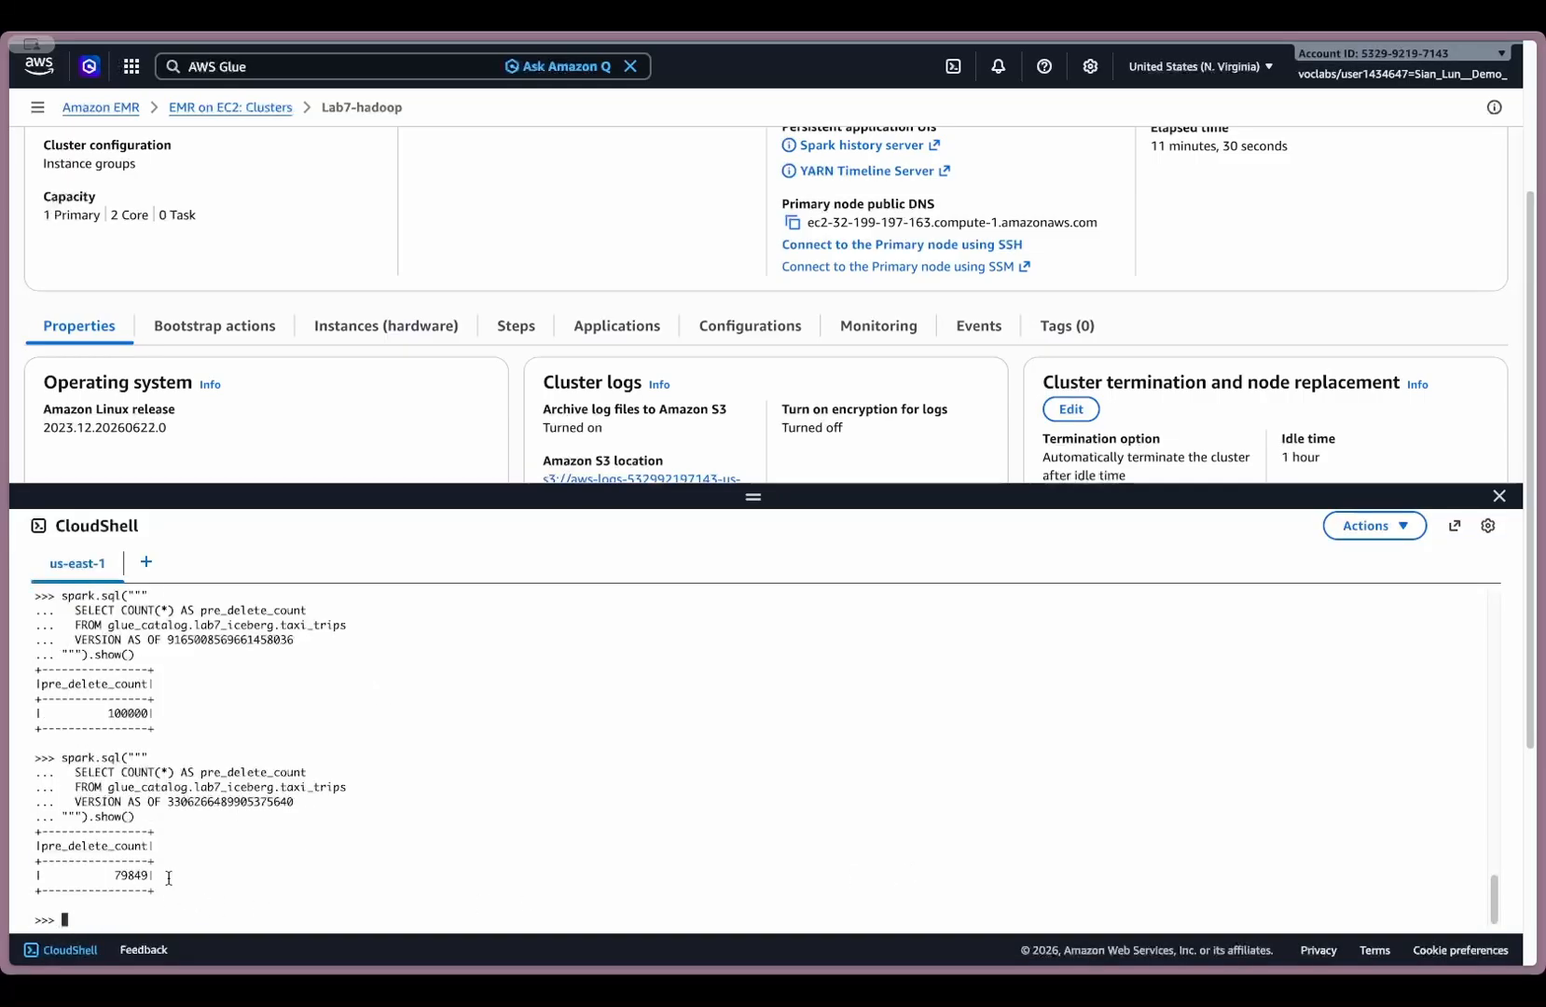
- Review the PySpark session output for taxi_trips, comparing table creation, borough counts before and after the delete, snapshots and time-travel counts
scroll(248, 851, up, 3)
scroll(252, 855, down, 3)
scroll(252, 854, up, 6)
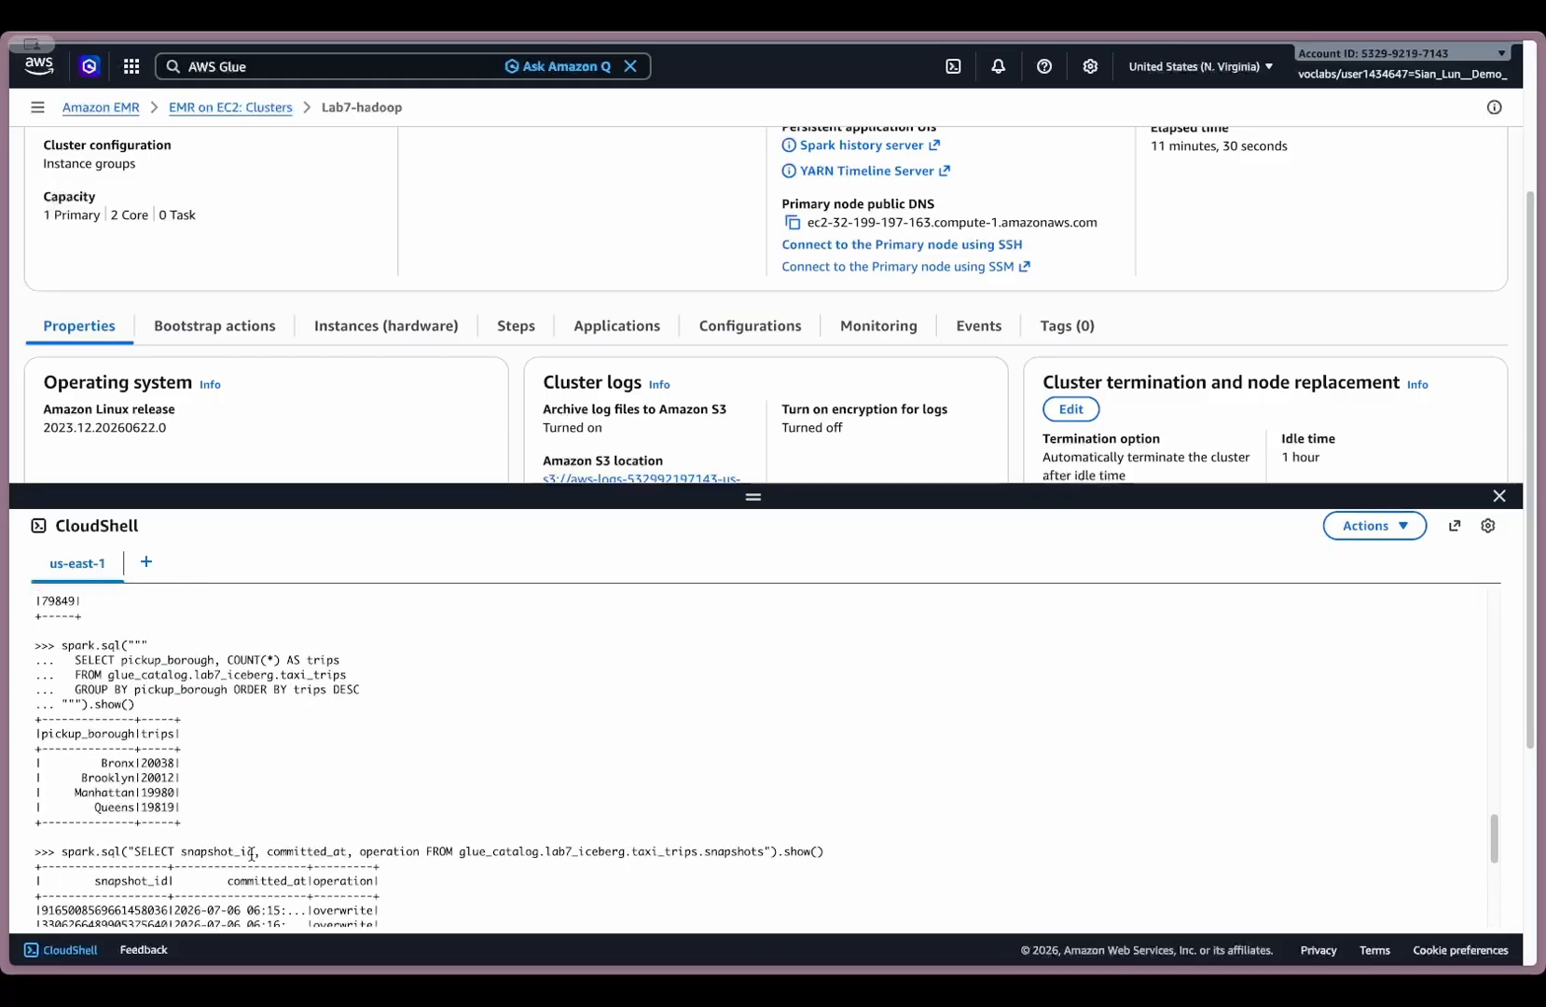
scroll(252, 854, up, 8)
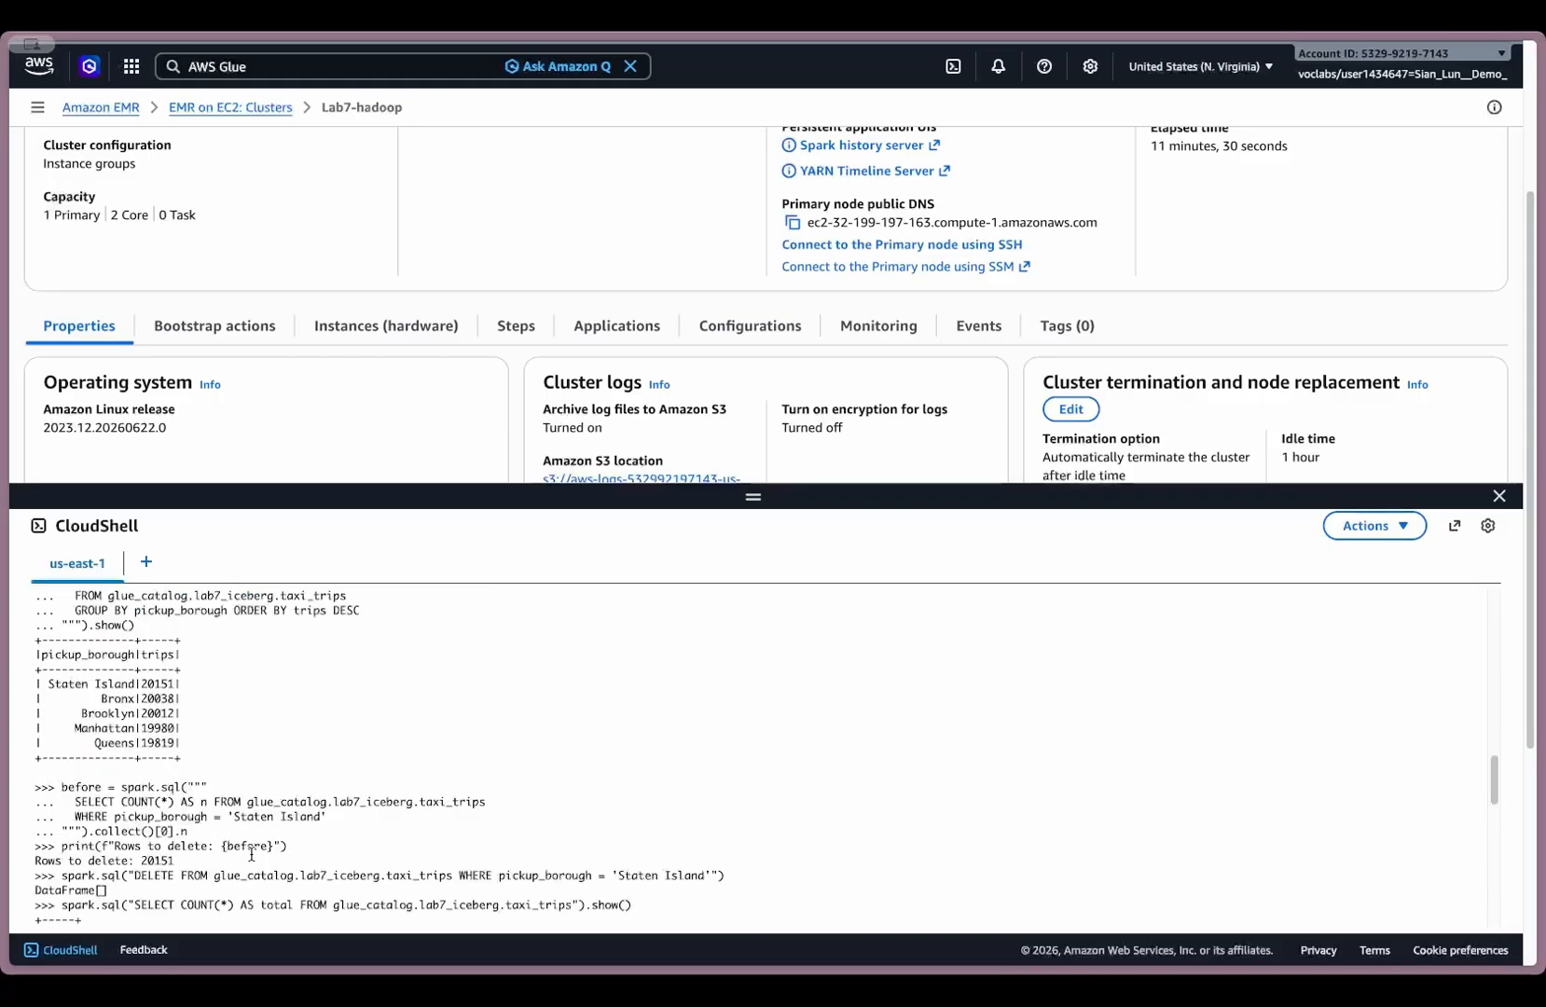
scroll(251, 854, up, 5)
scroll(251, 854, up, 4)
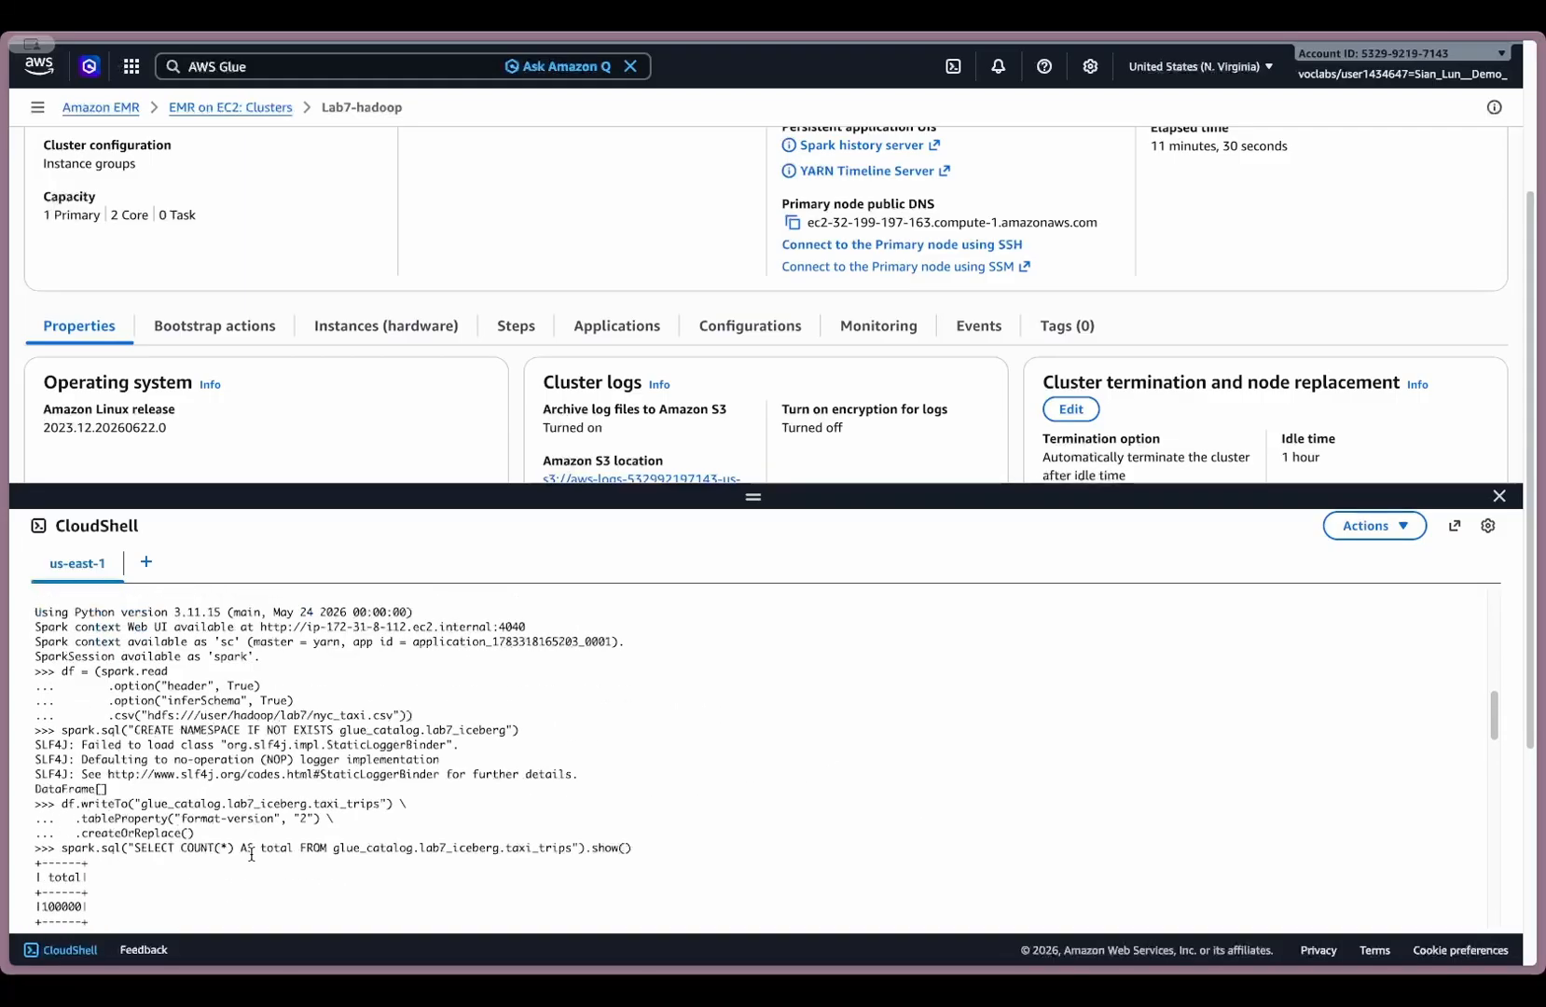
scroll(252, 854, down, 7)
scroll(252, 855, down, 1)
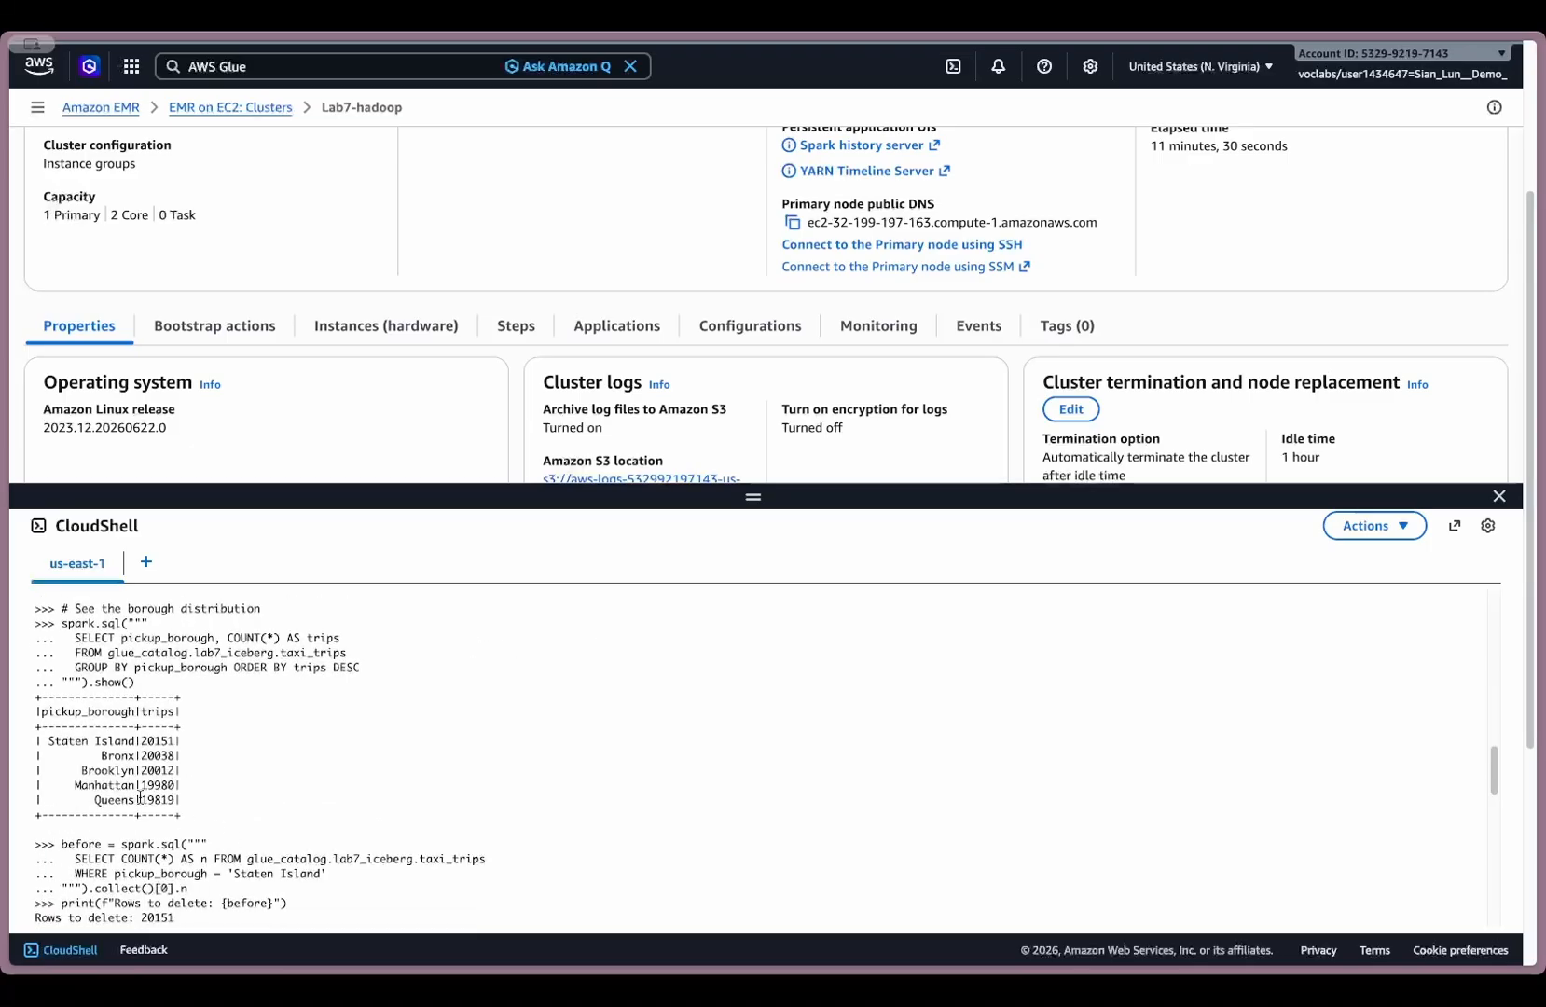
scroll(277, 799, down, 6)
scroll(277, 800, down, 8)
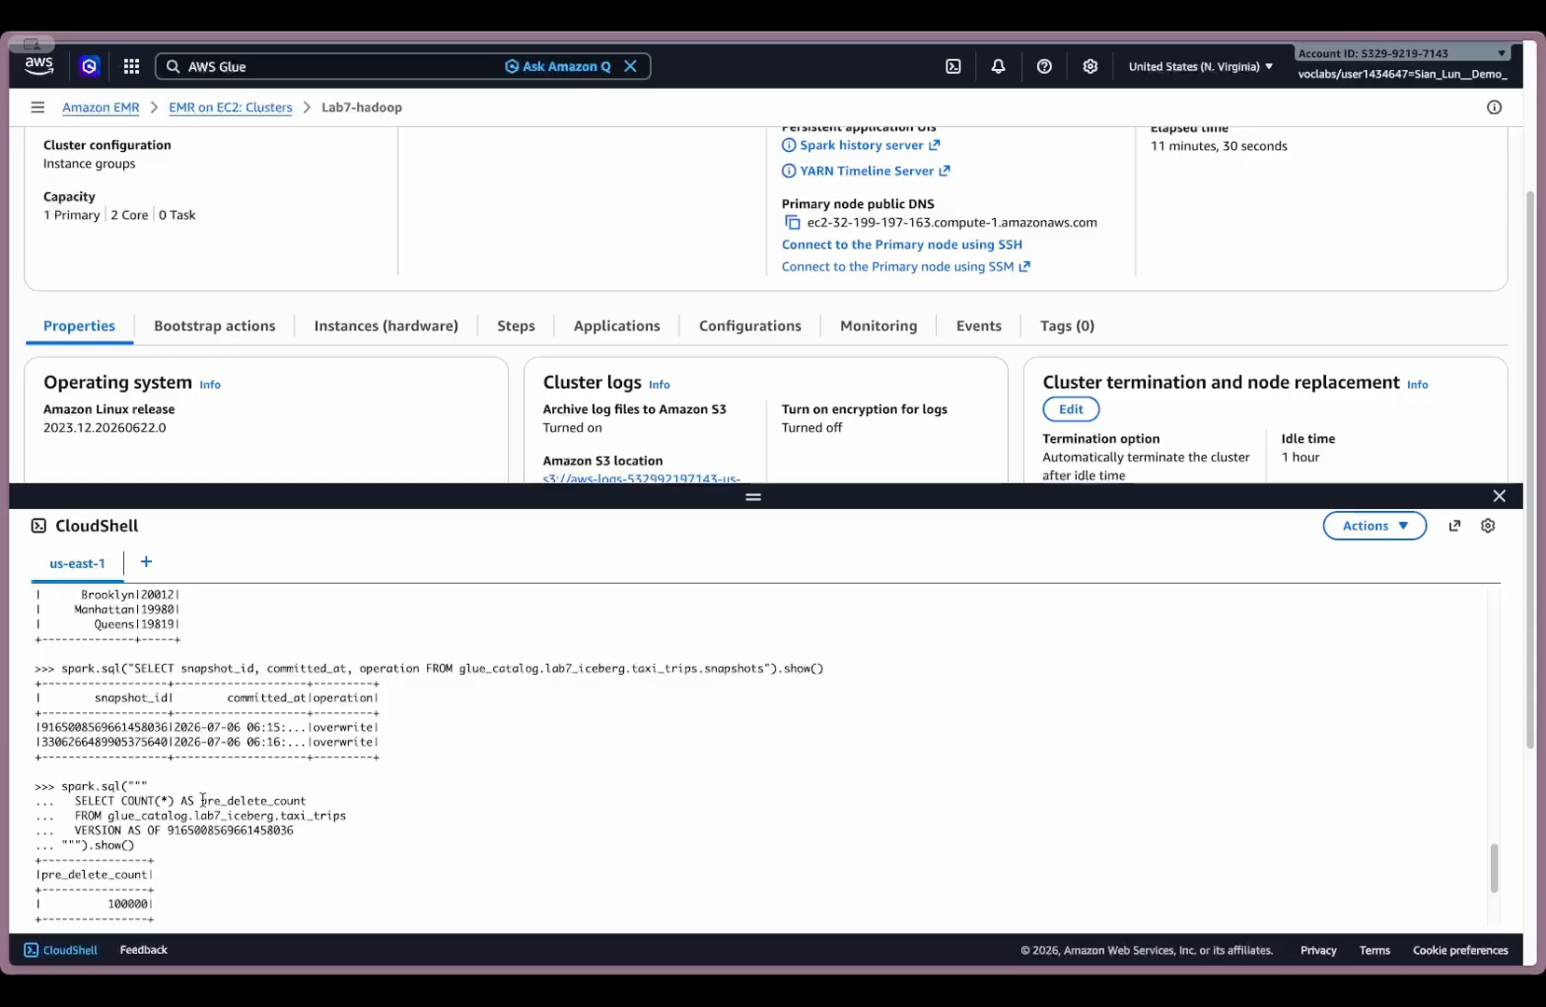
scroll(134, 861, down, 4)
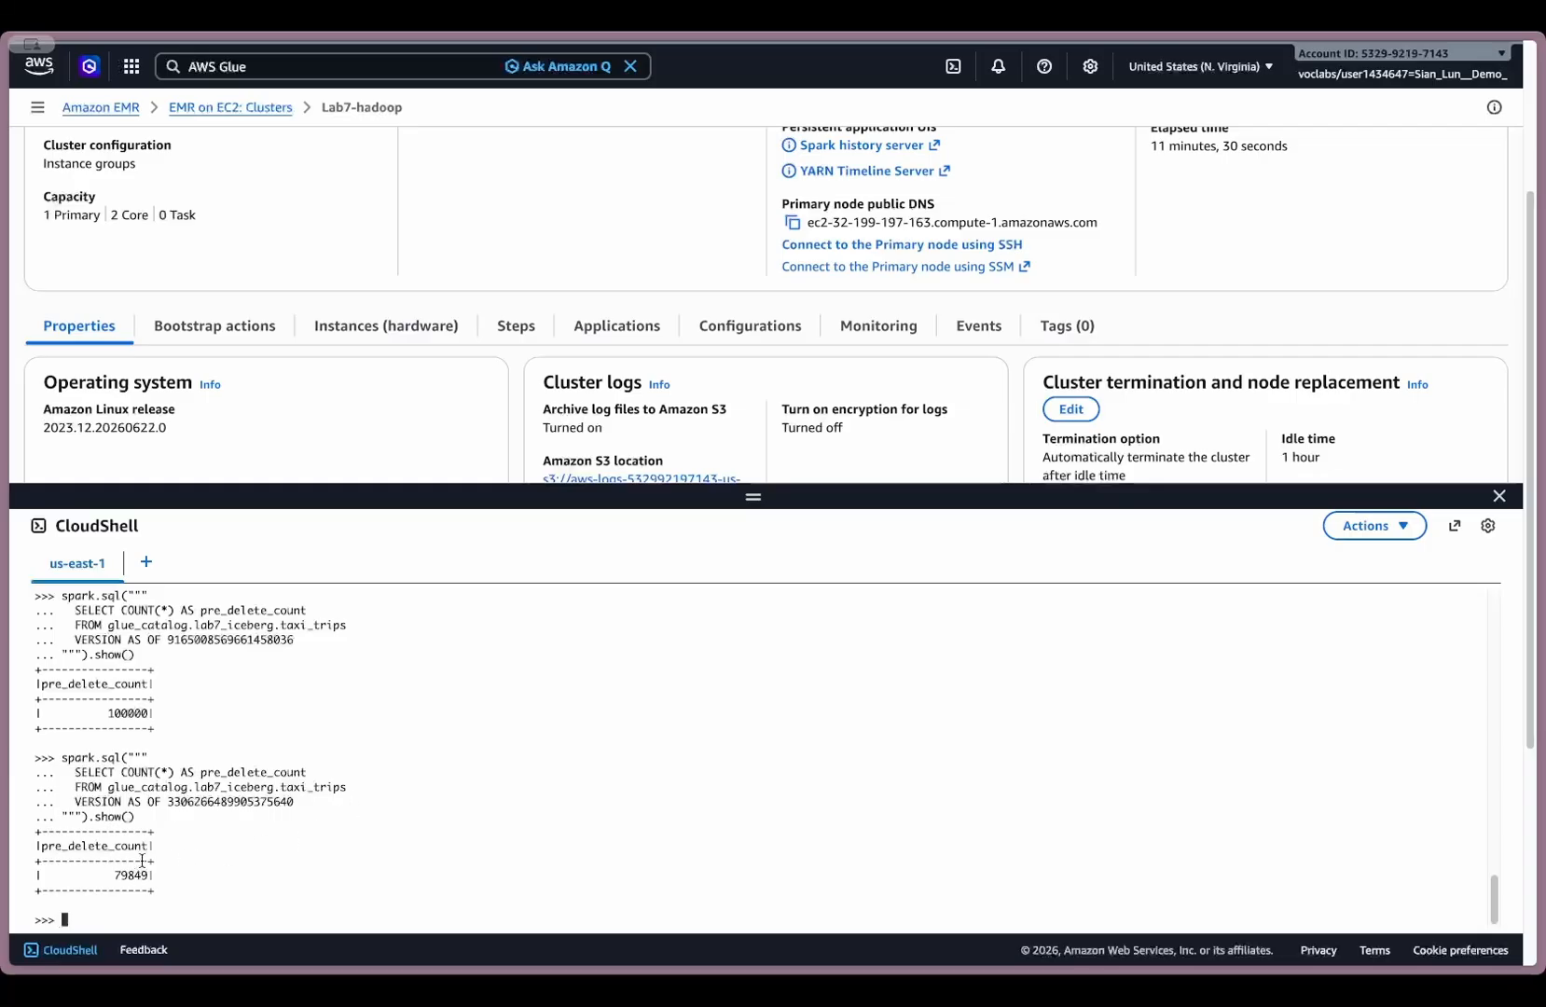
scroll(142, 859, up, 5)
scroll(232, 813, up, 5)
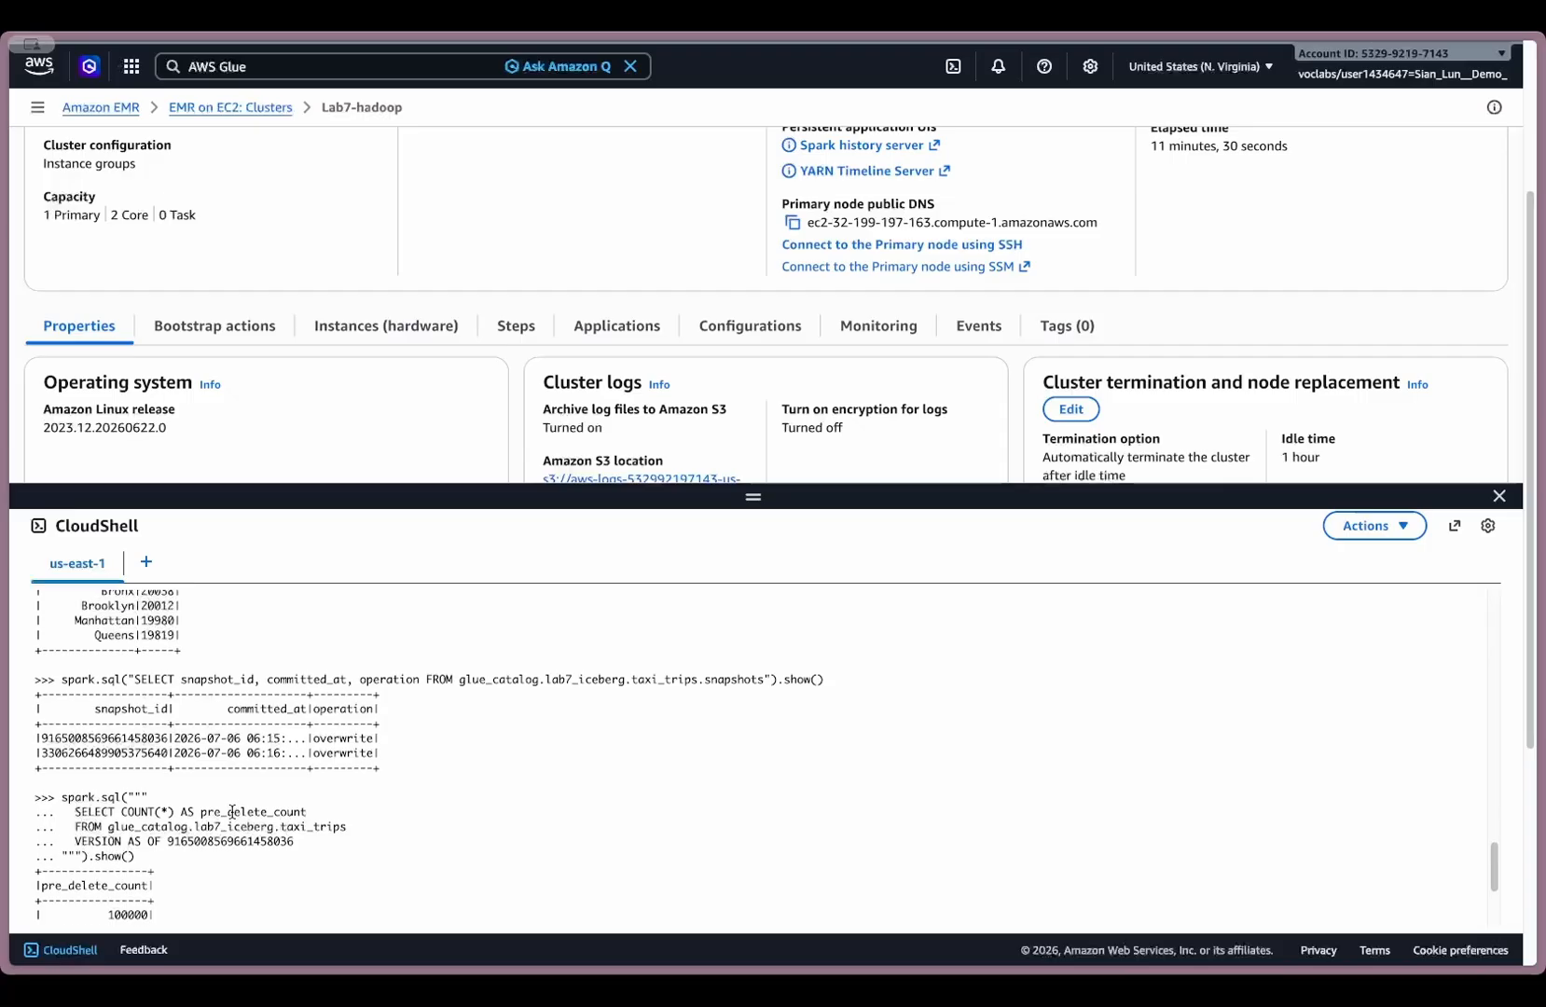
scroll(126, 722, up, 2)
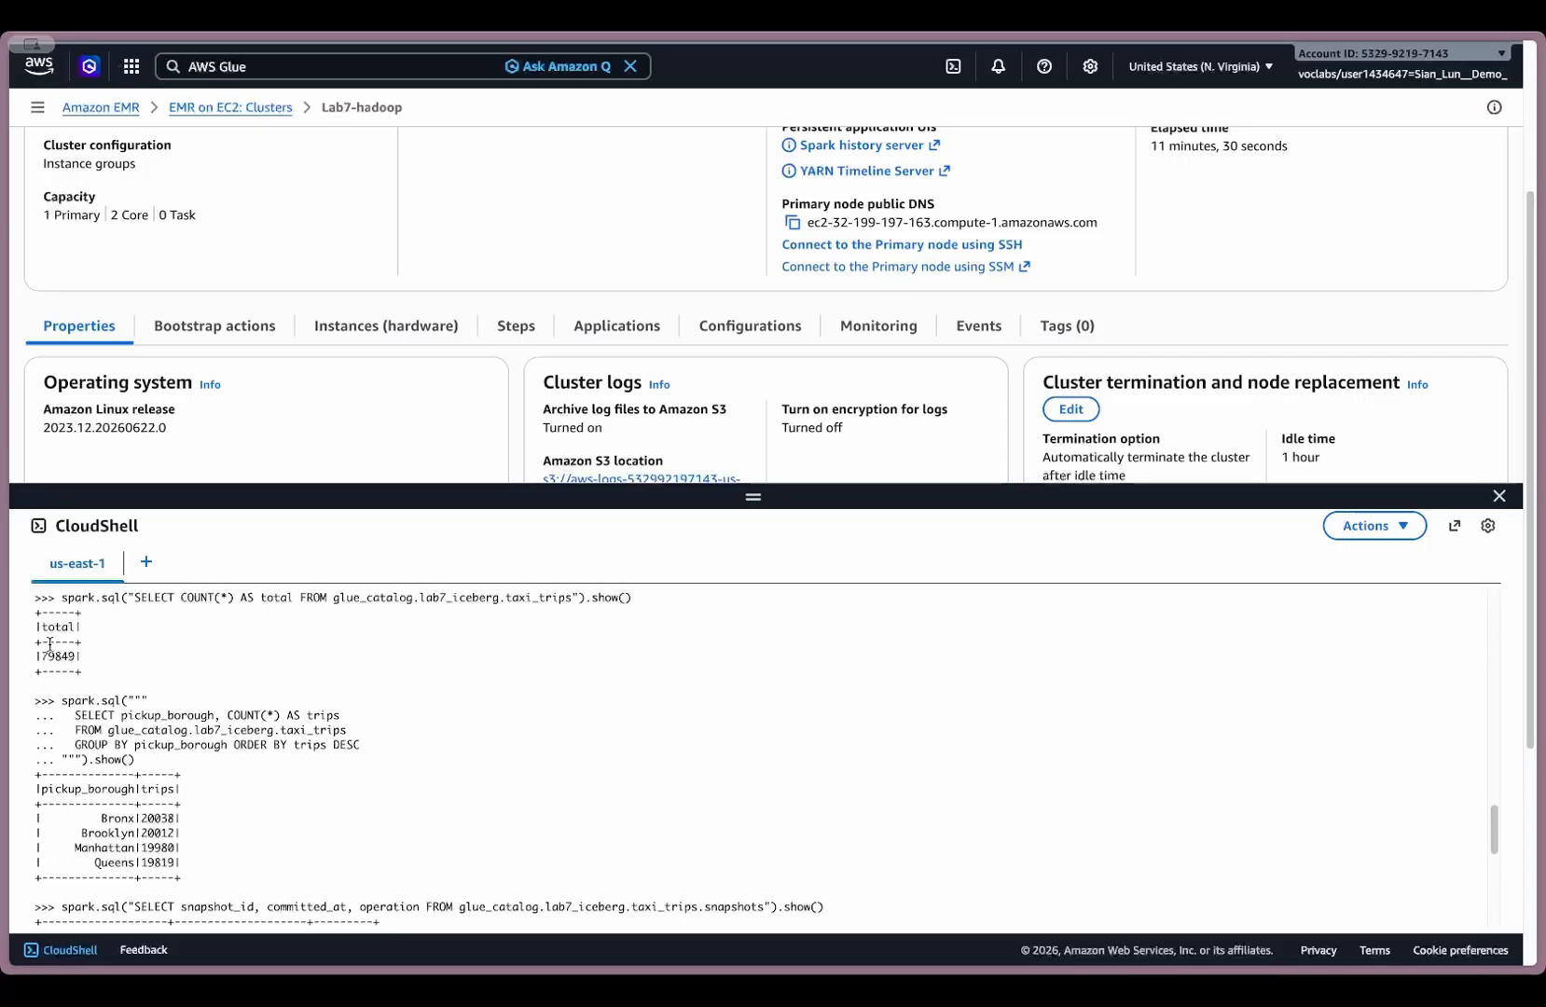
scroll(201, 756, down, 9)
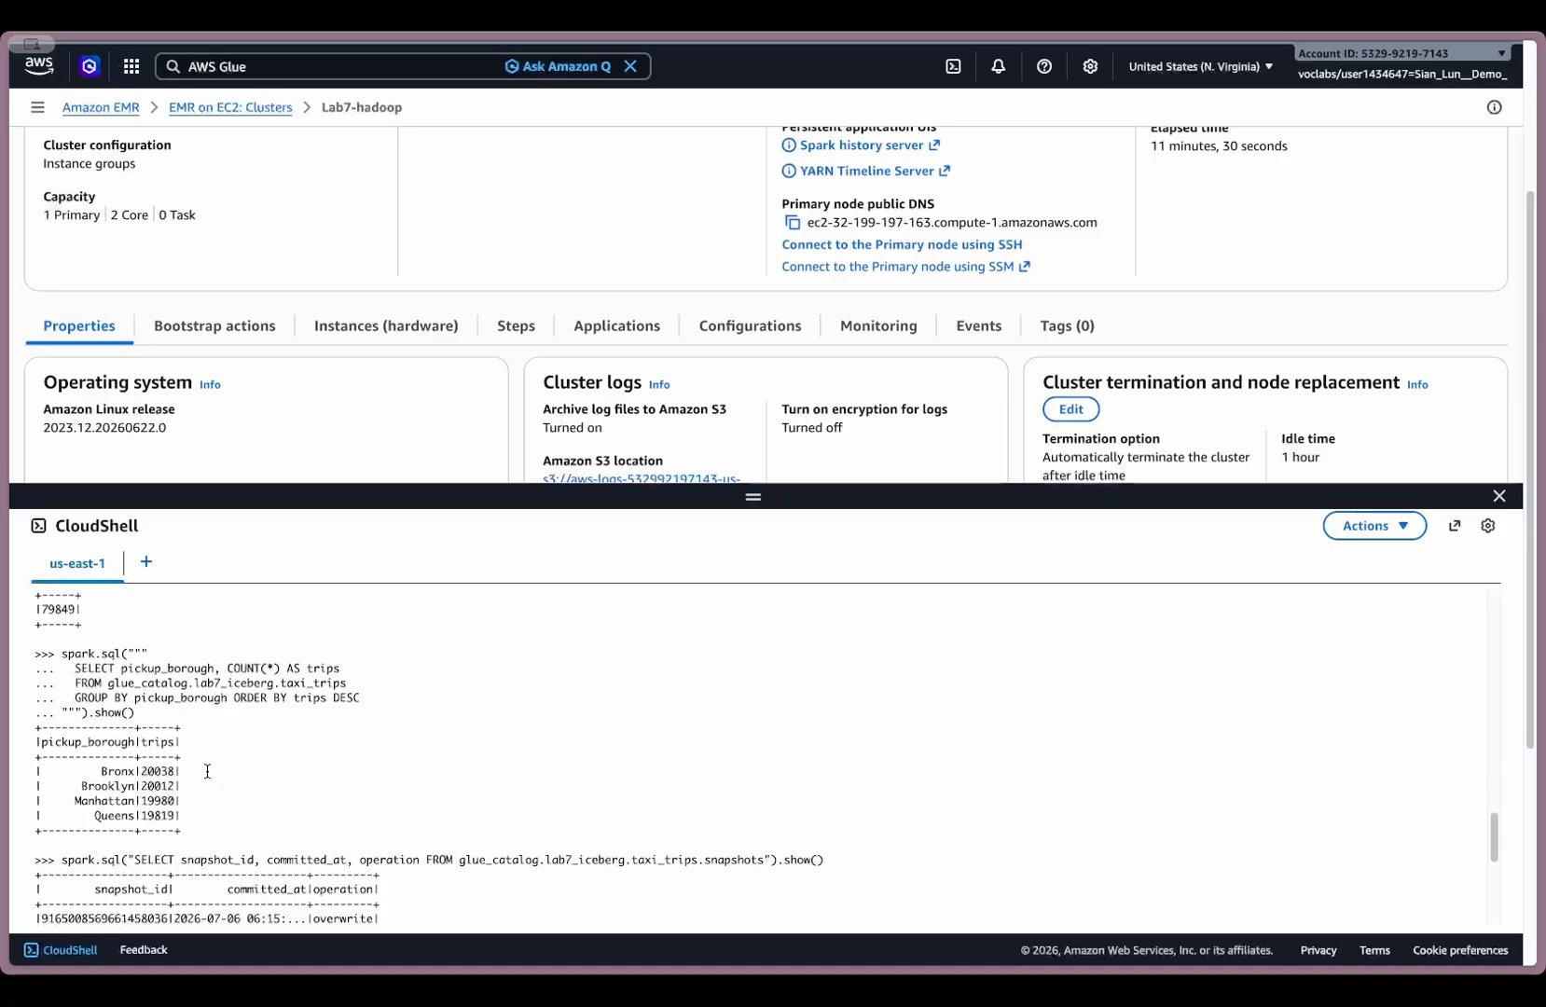
scroll(206, 771, down, 4)
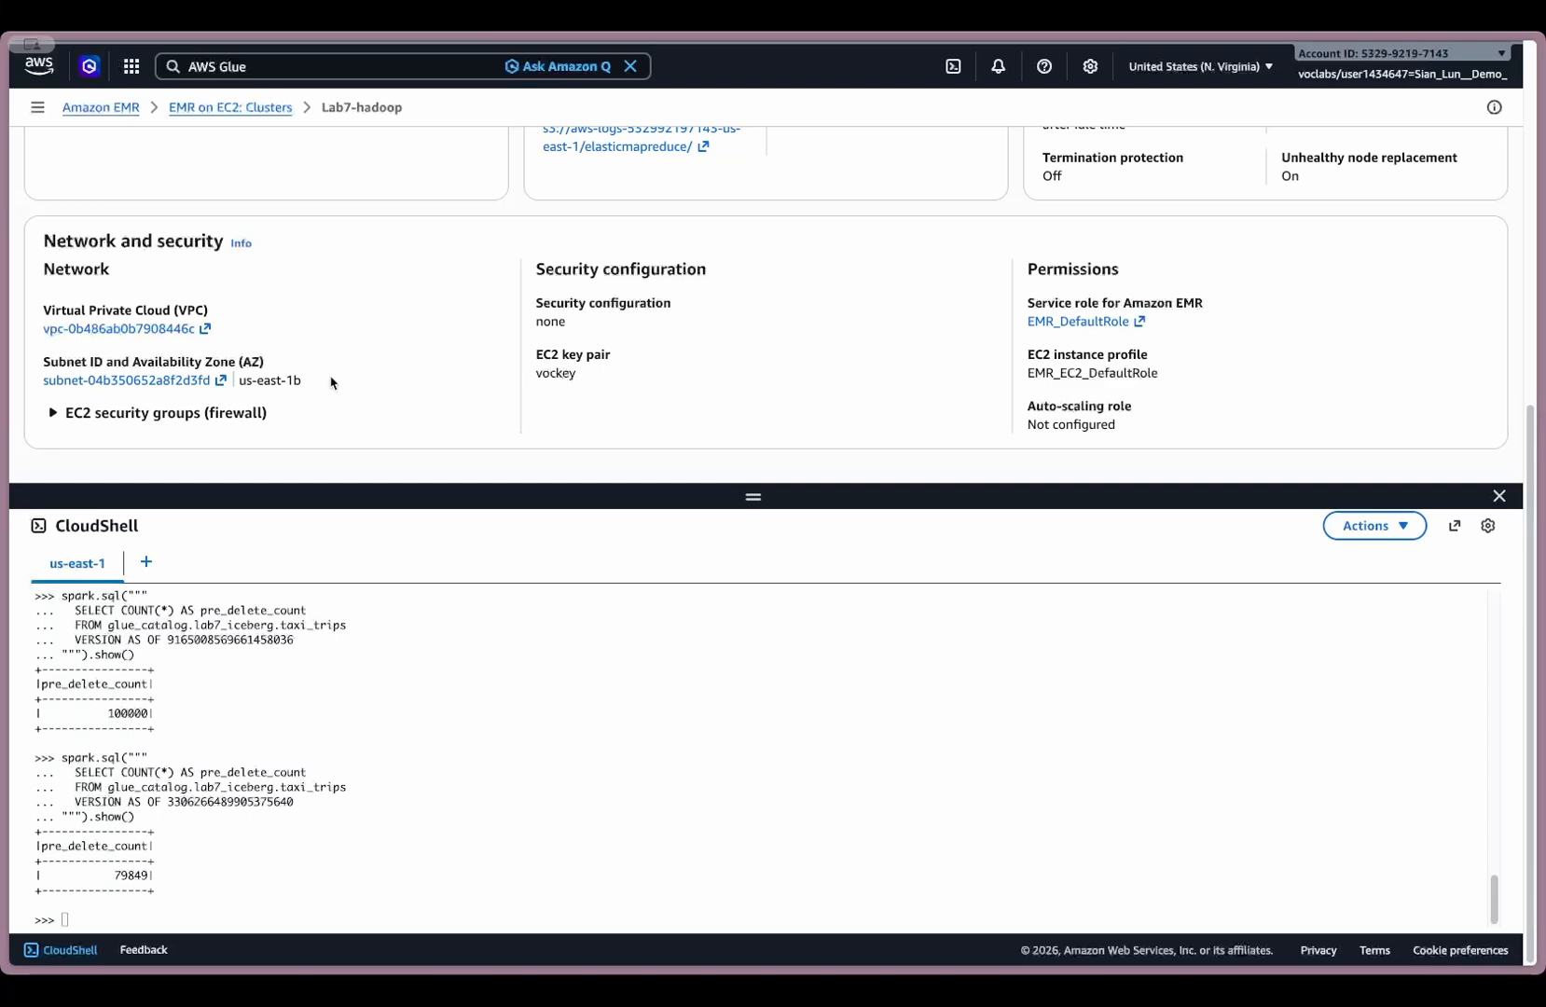
- Switch to AWS Glue and examine the details and schema of the agg_output table in the lab7_db database
mouse_move(5, 311)
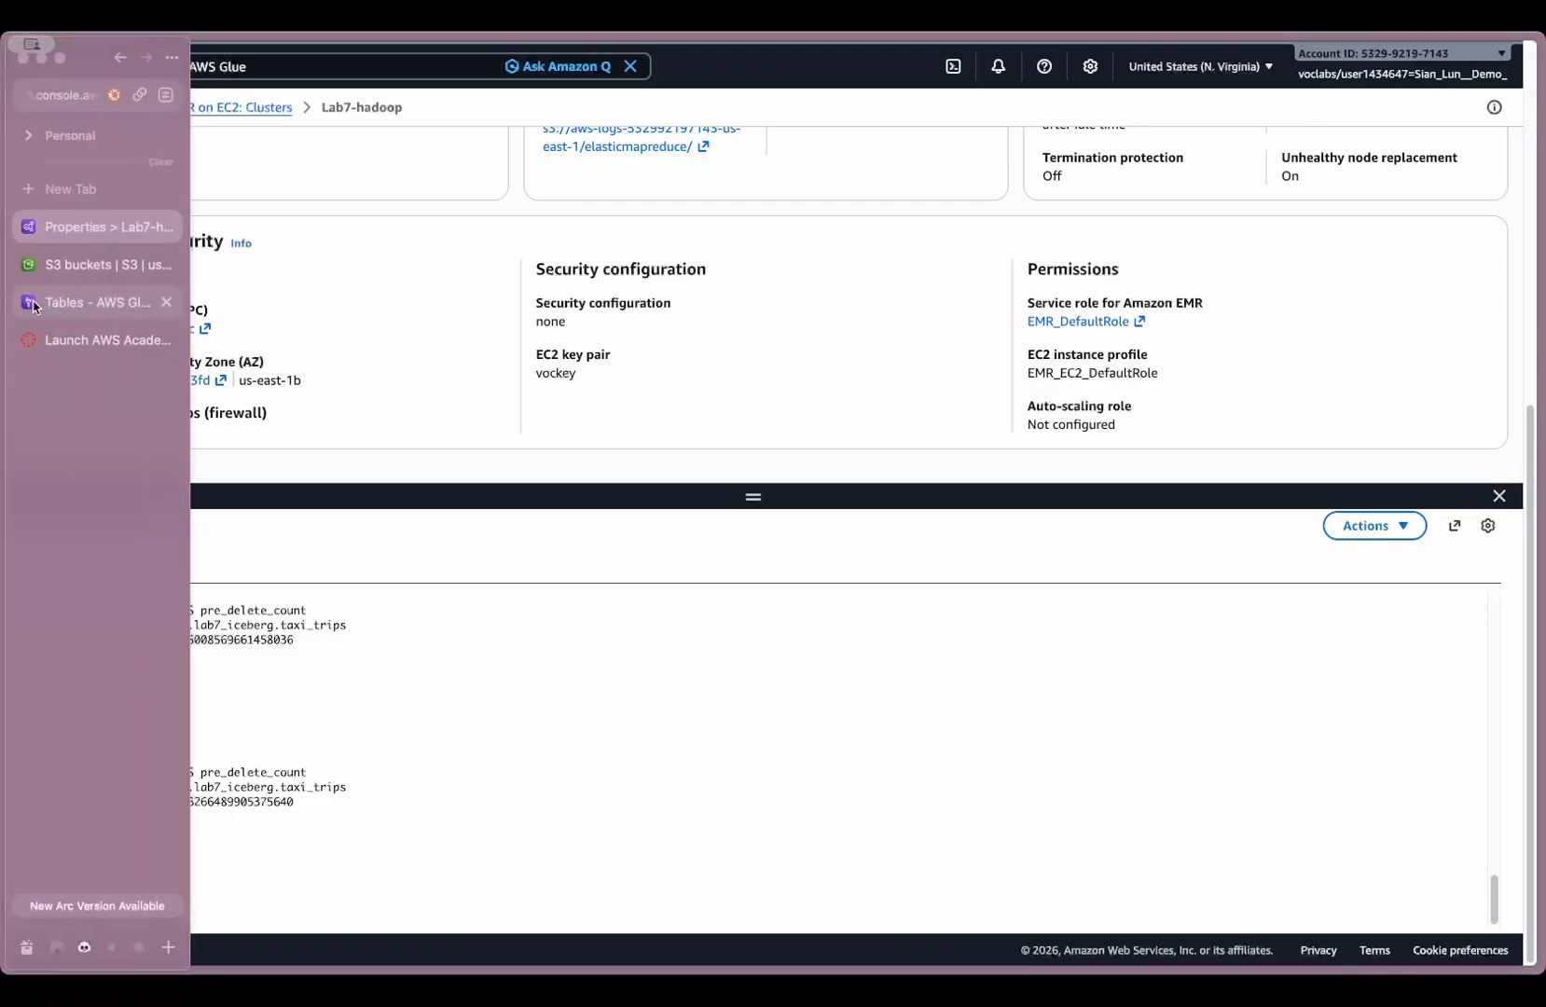
click(94, 304)
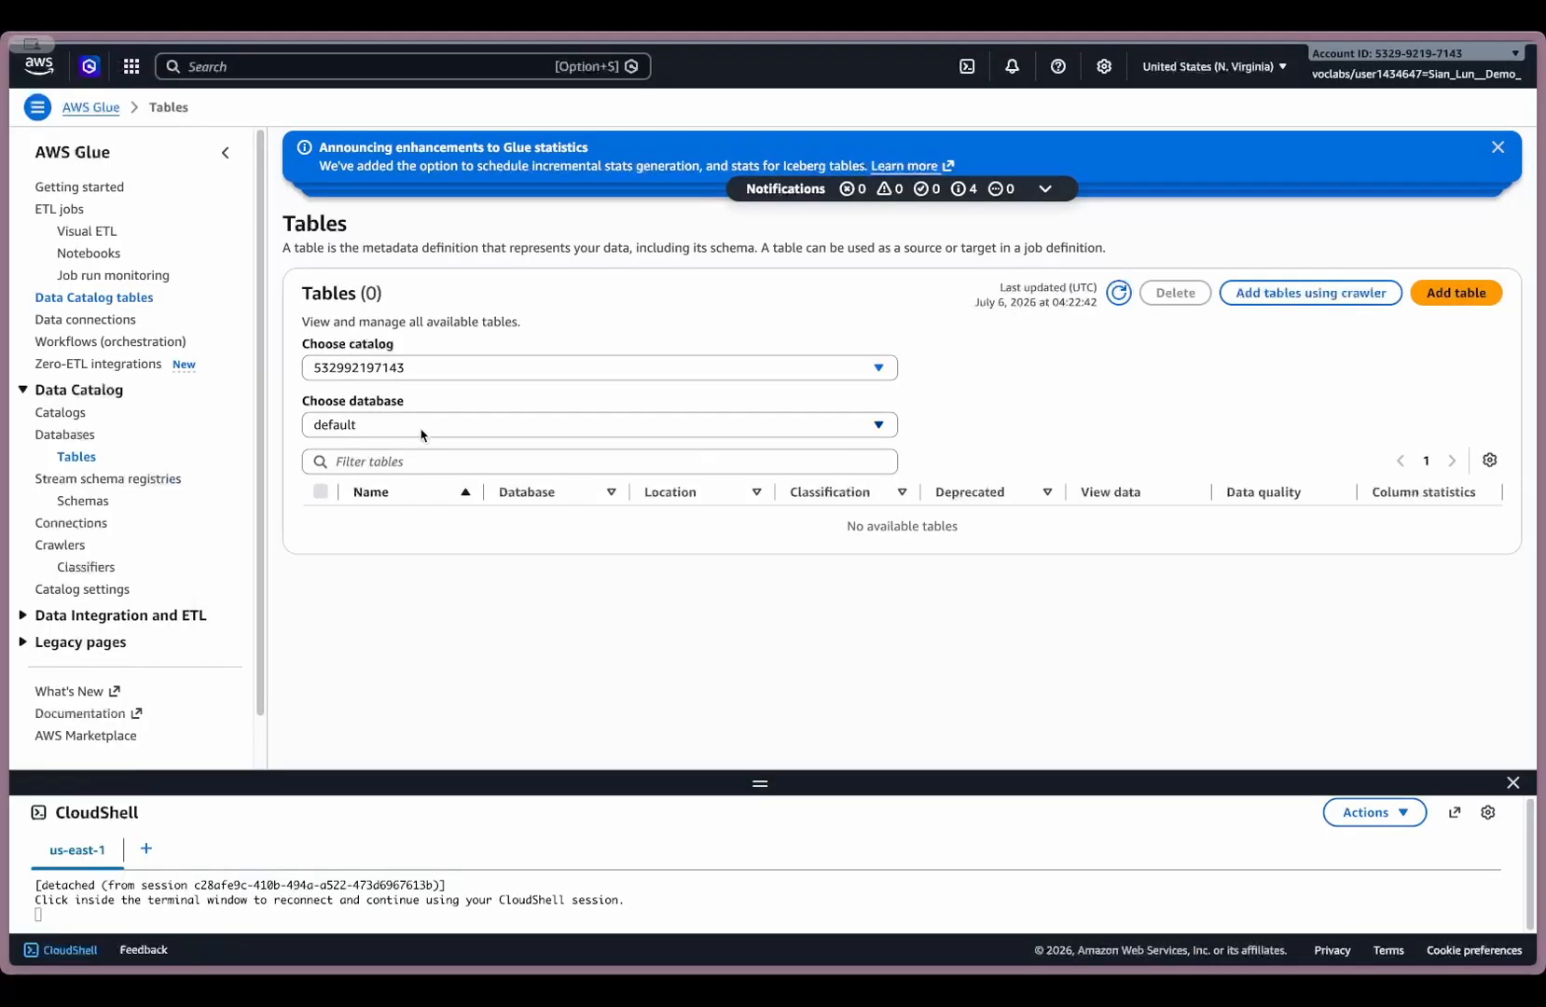
click(81, 444)
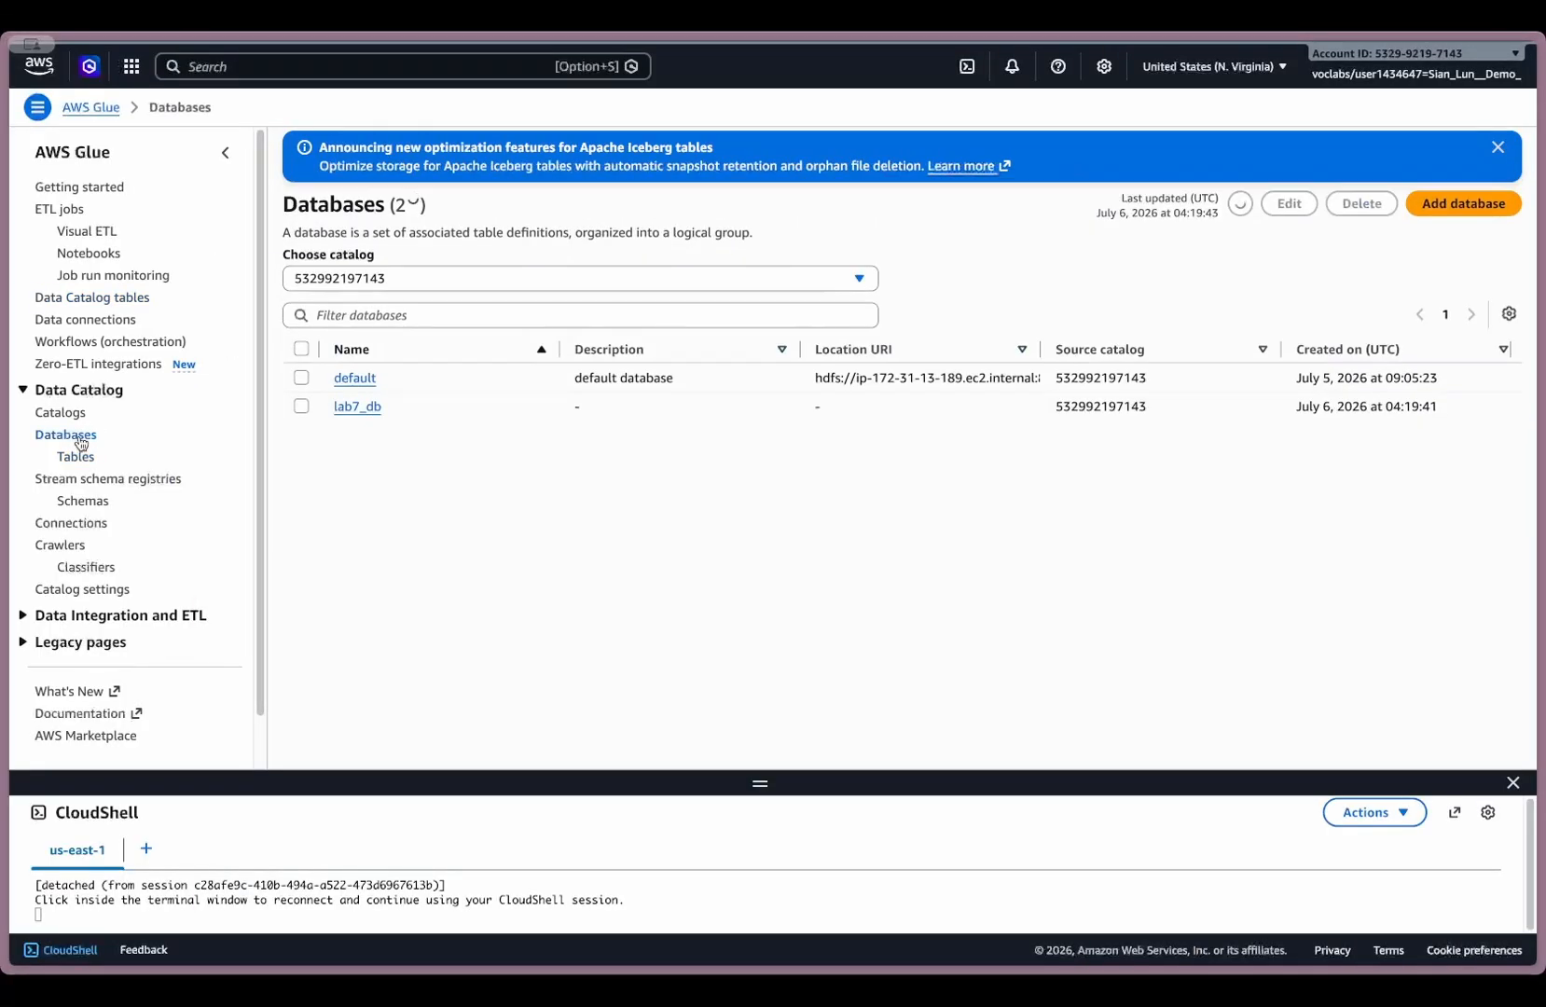
click(355, 410)
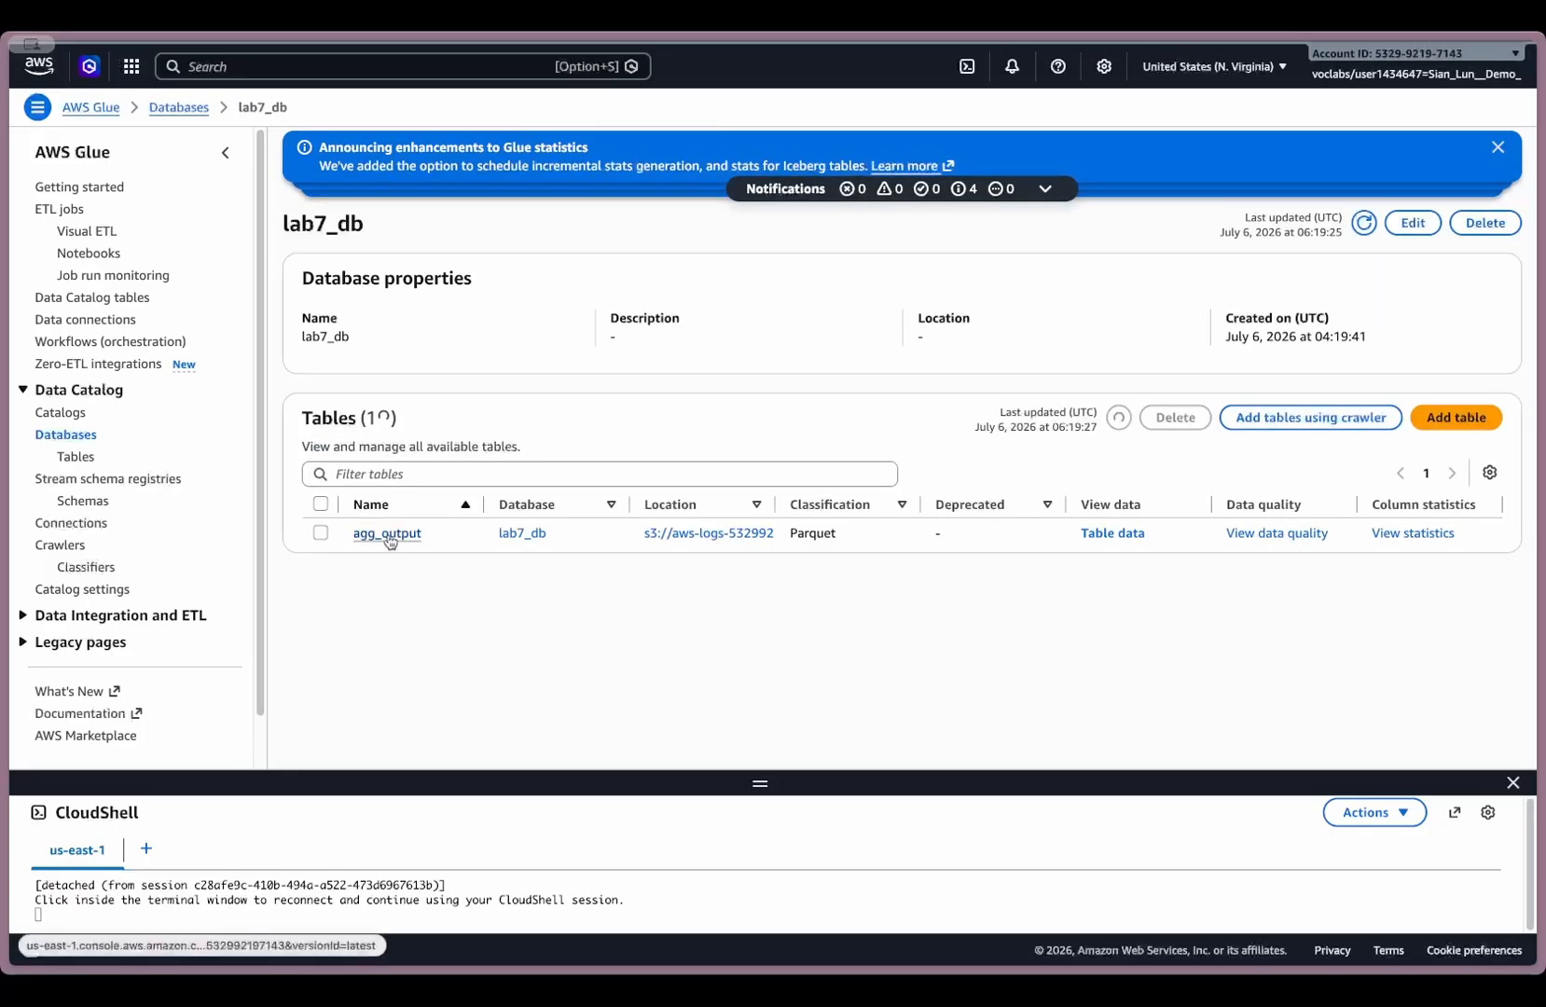
click(388, 535)
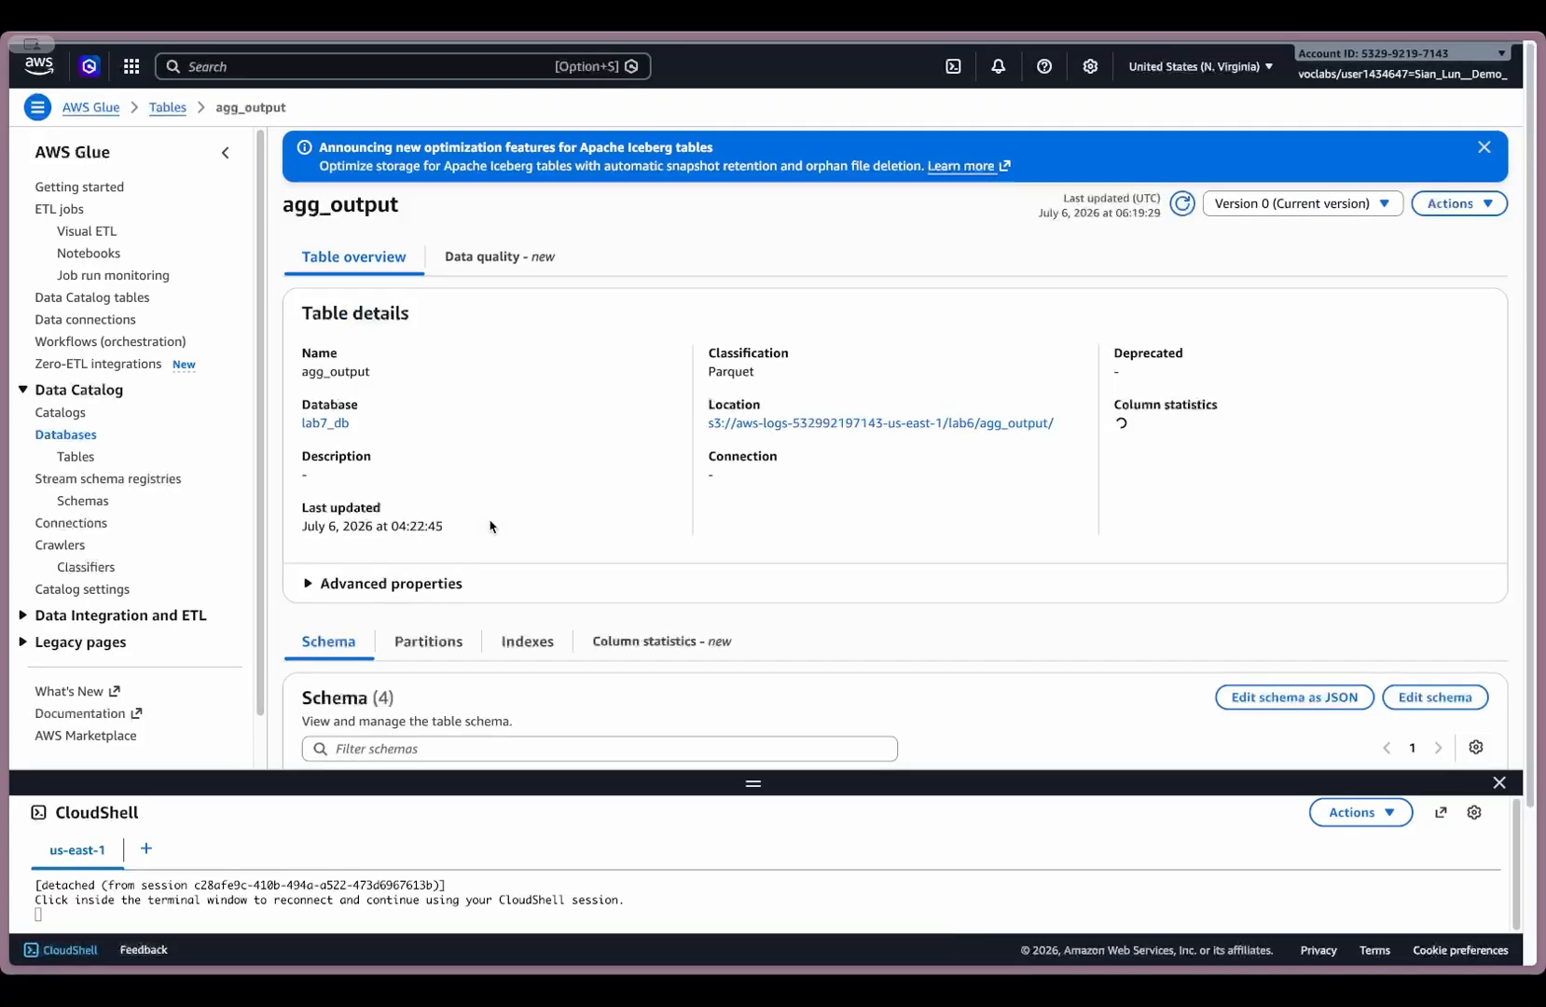
scroll(556, 514, down, 2)
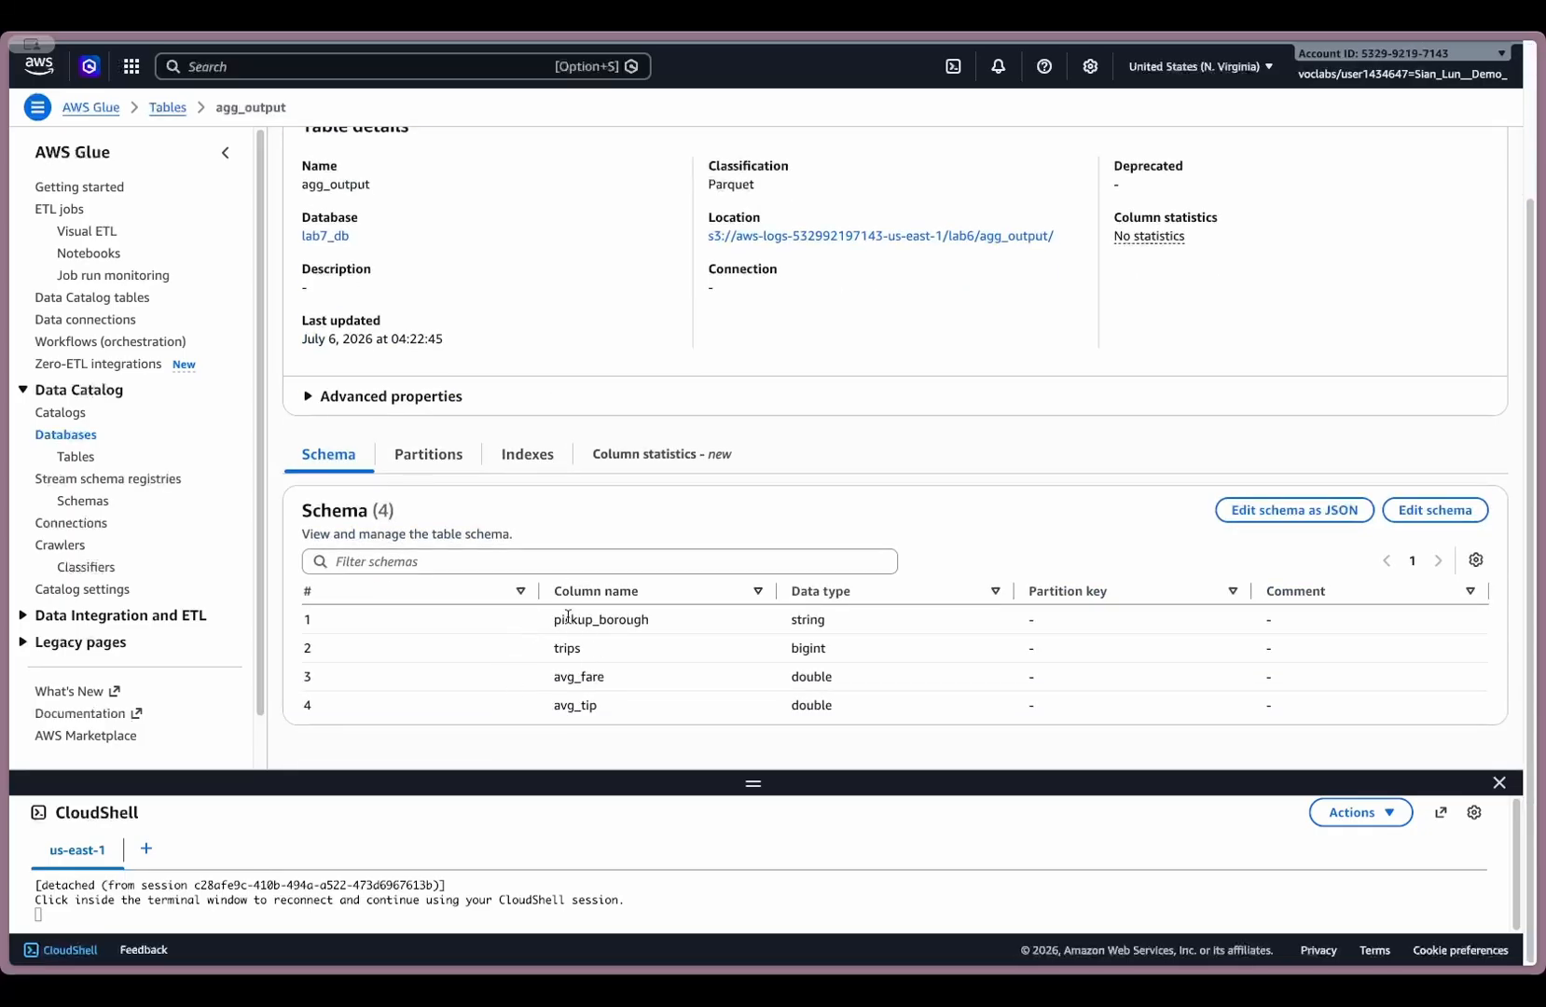
scroll(568, 617, up, 1)
- Preview the taxi_trips table of the lab7_iceberg database in Athena, then return to the Lab7-hadoop cluster page in Amazon EMR
click(81, 436)
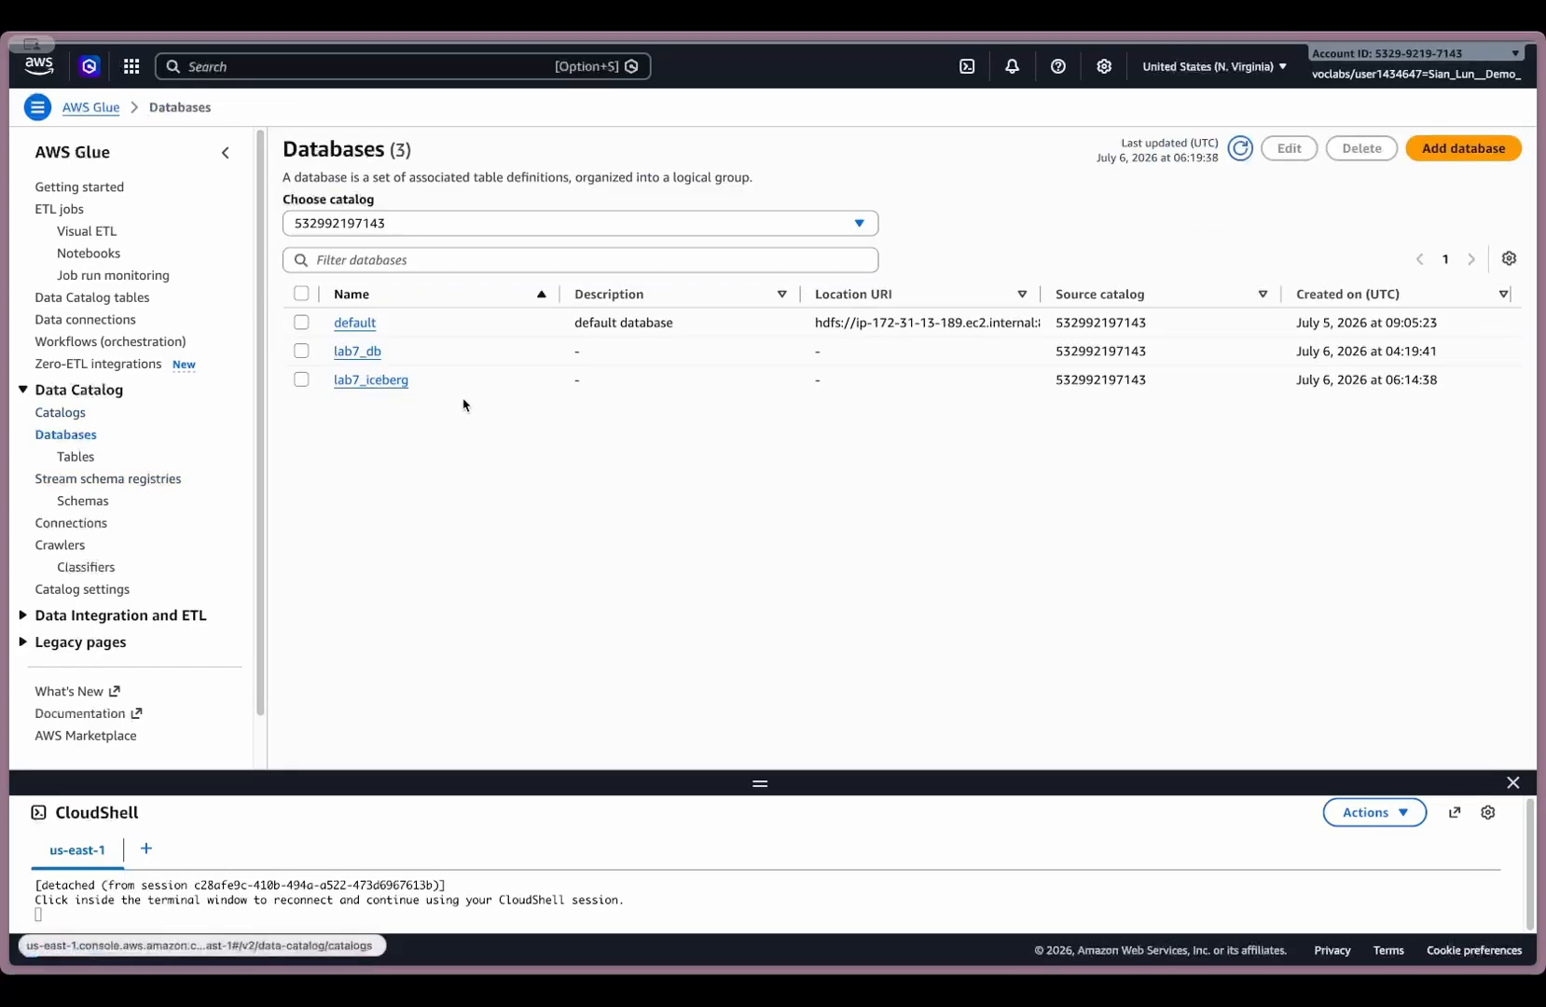
click(380, 382)
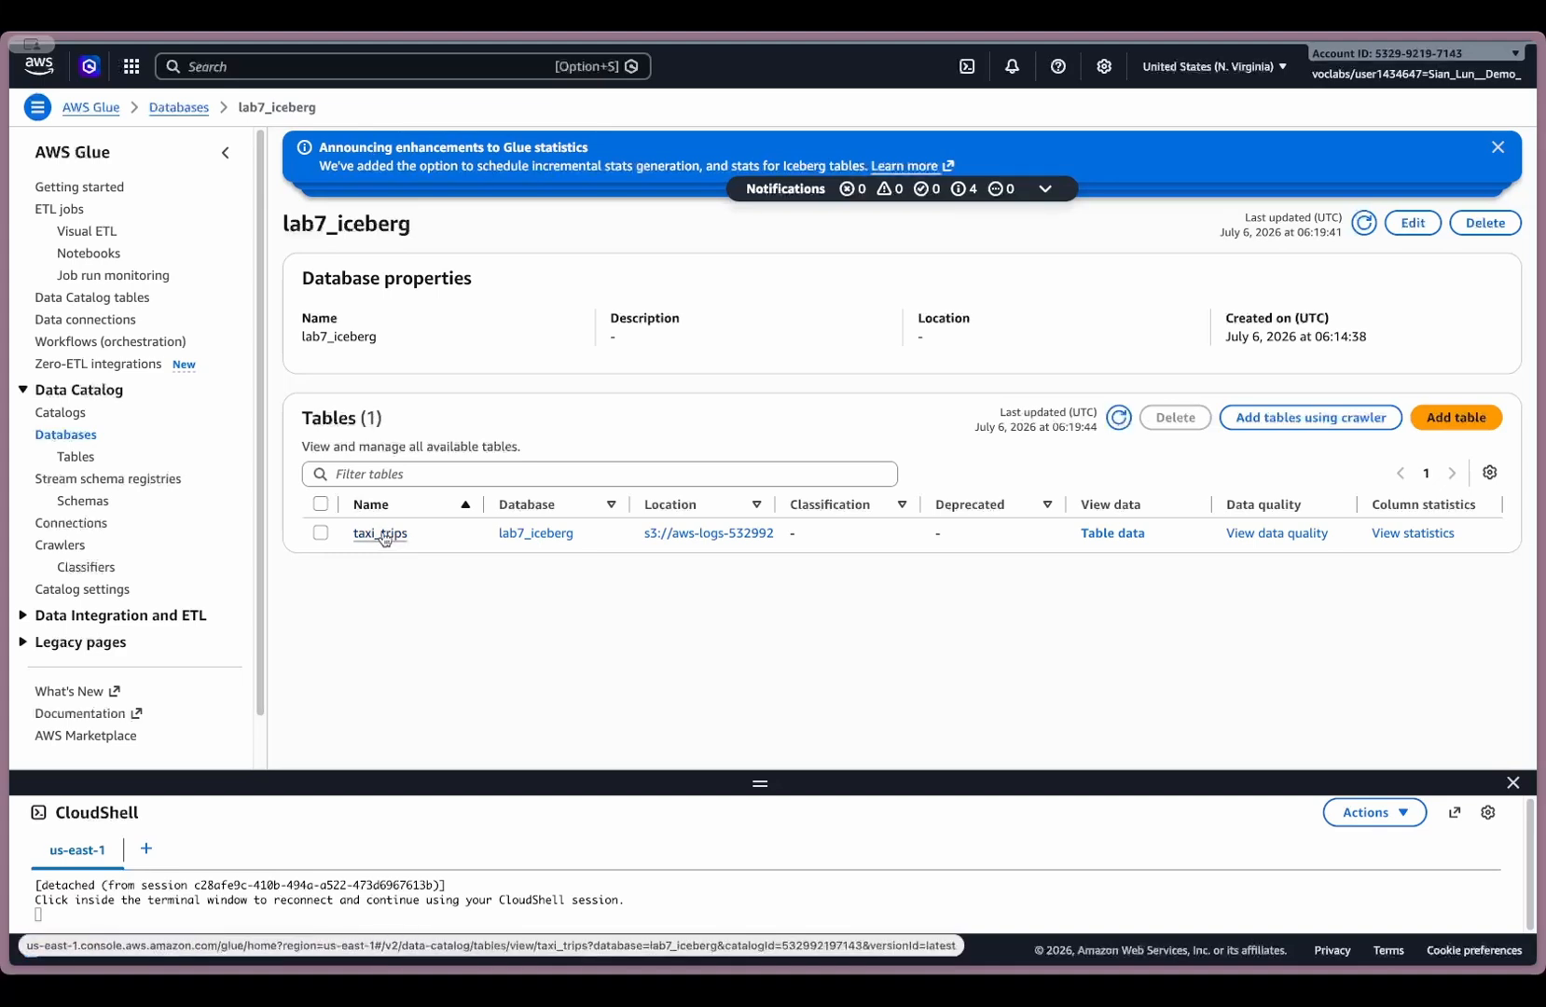
click(1110, 534)
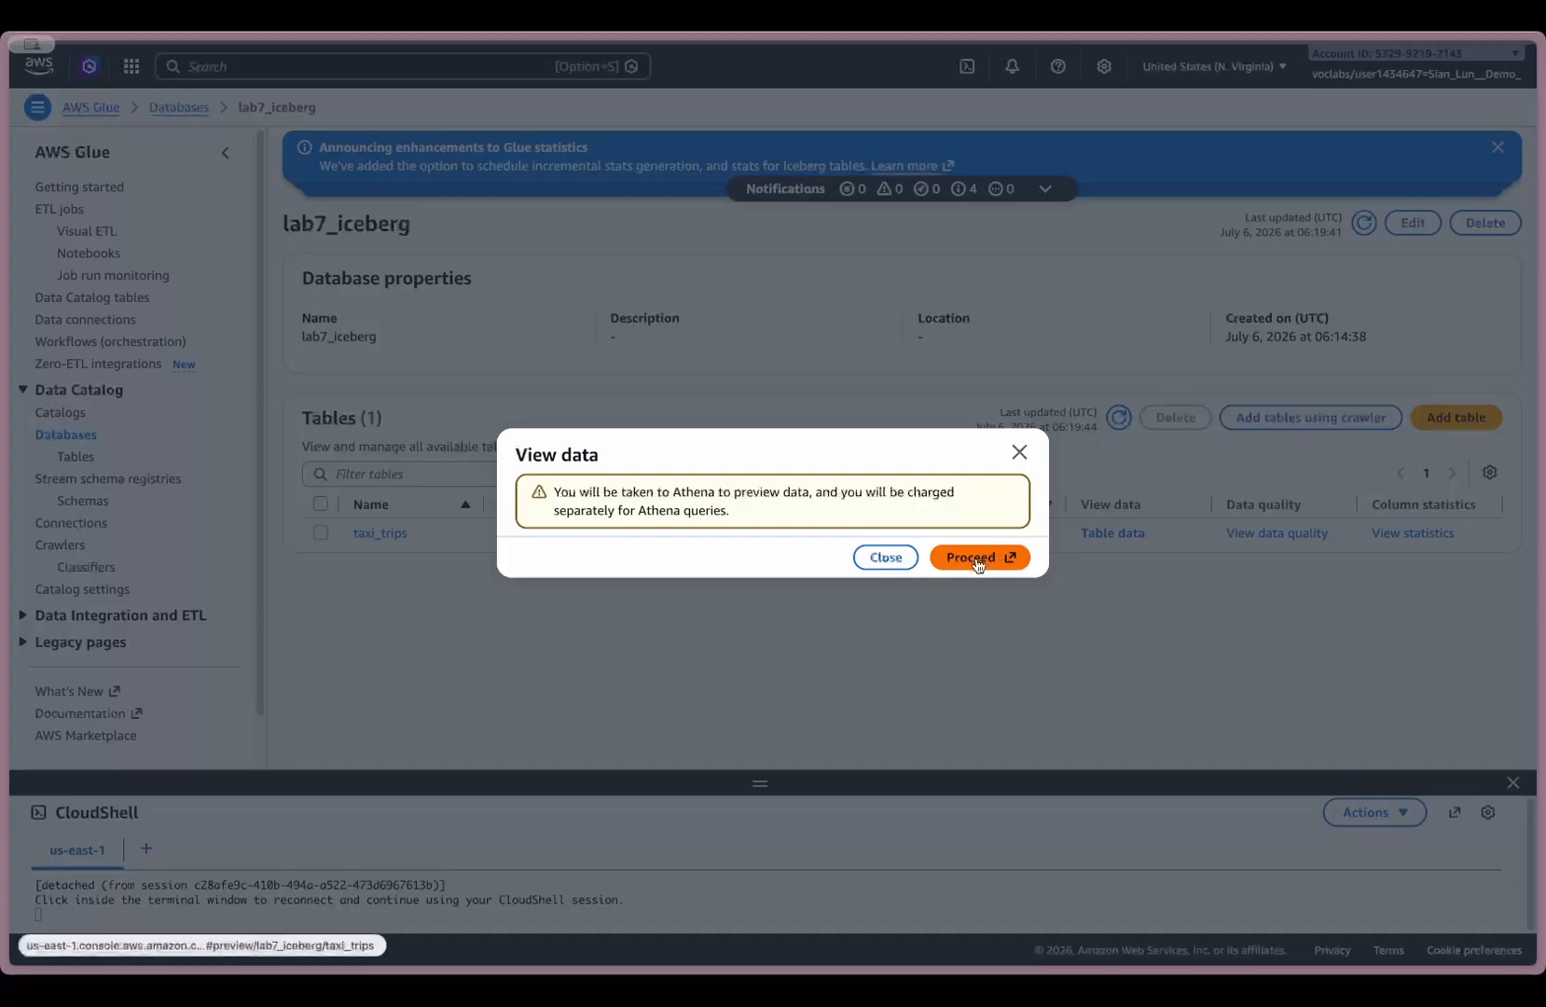
click(1015, 558)
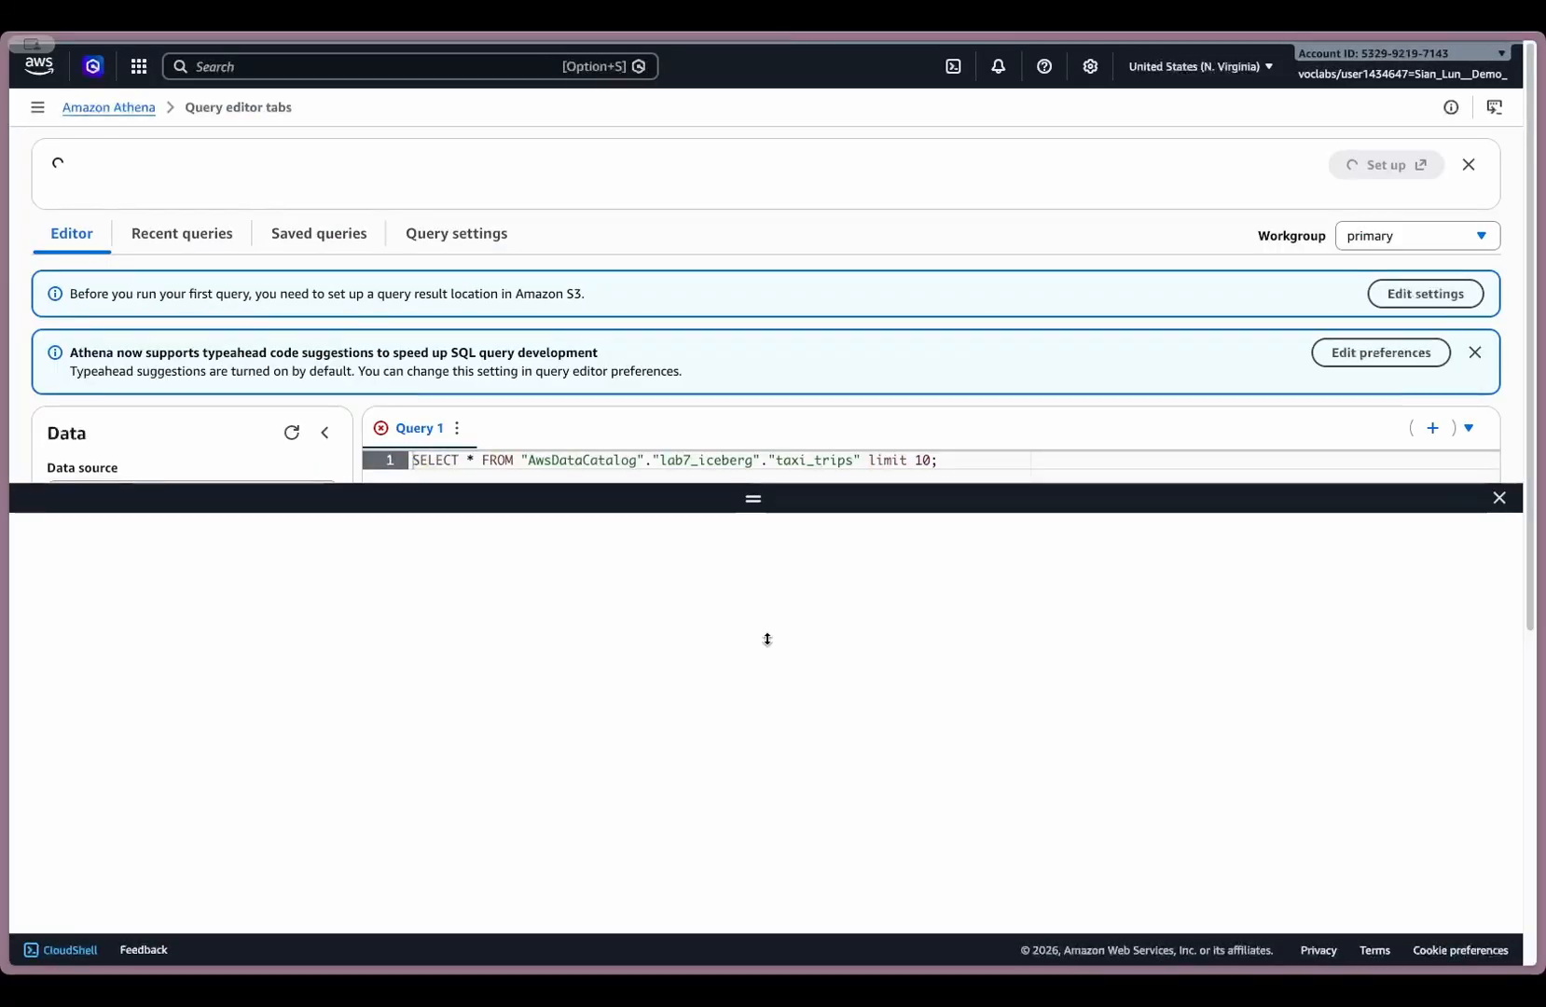
drag(768, 639, 783, 912)
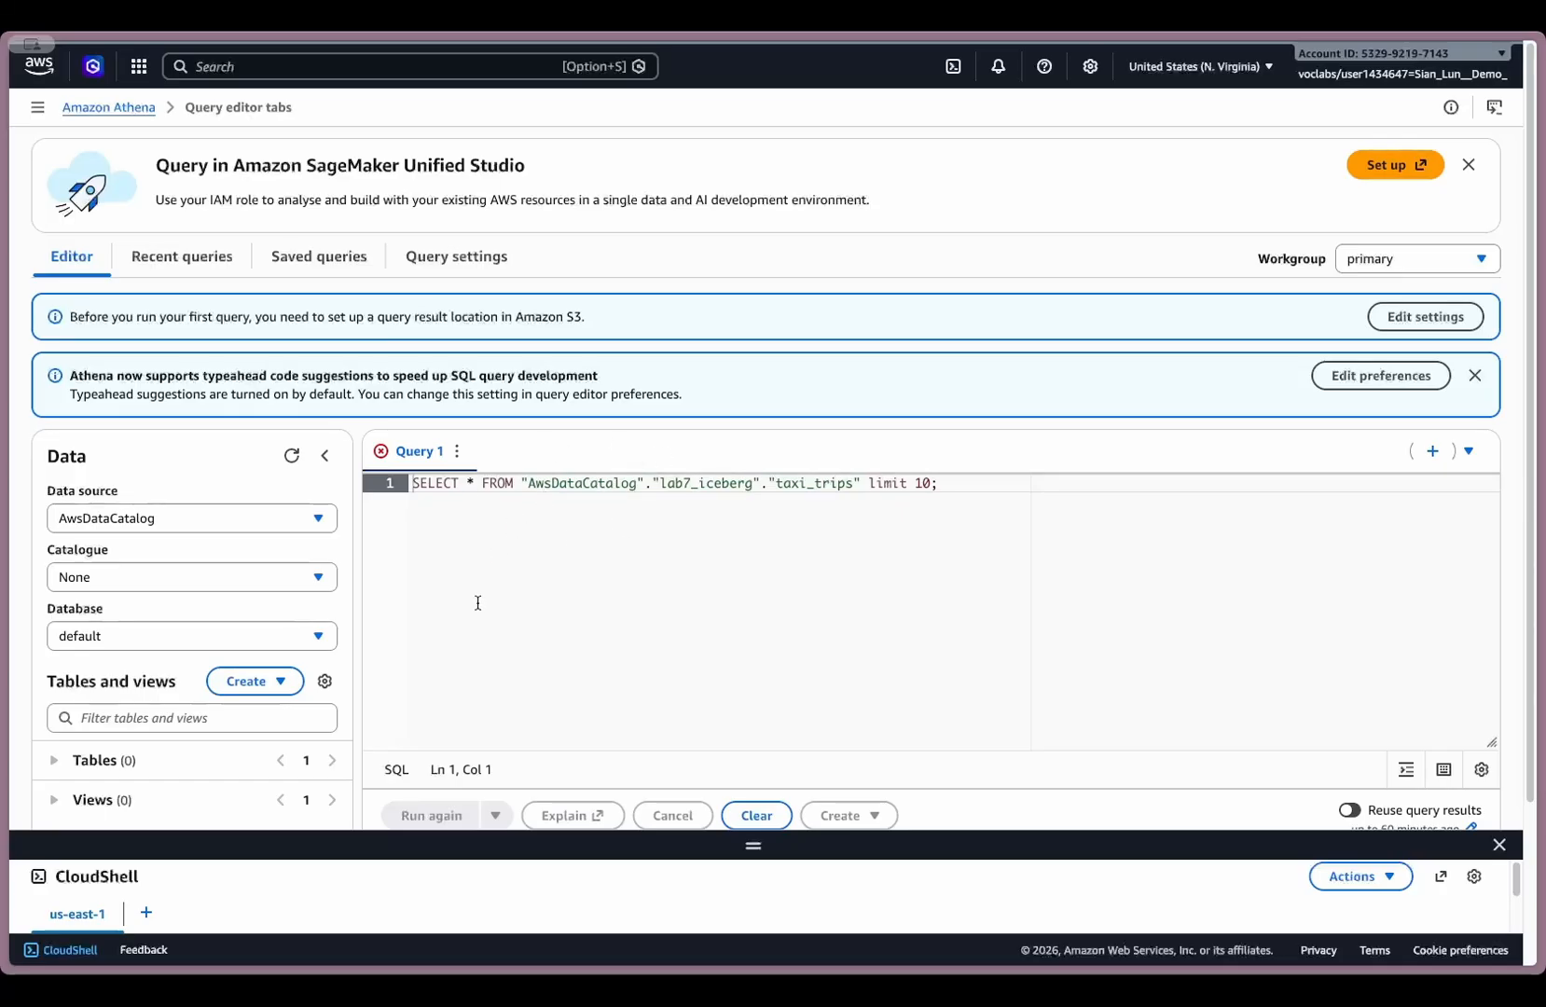
mouse_move(4, 305)
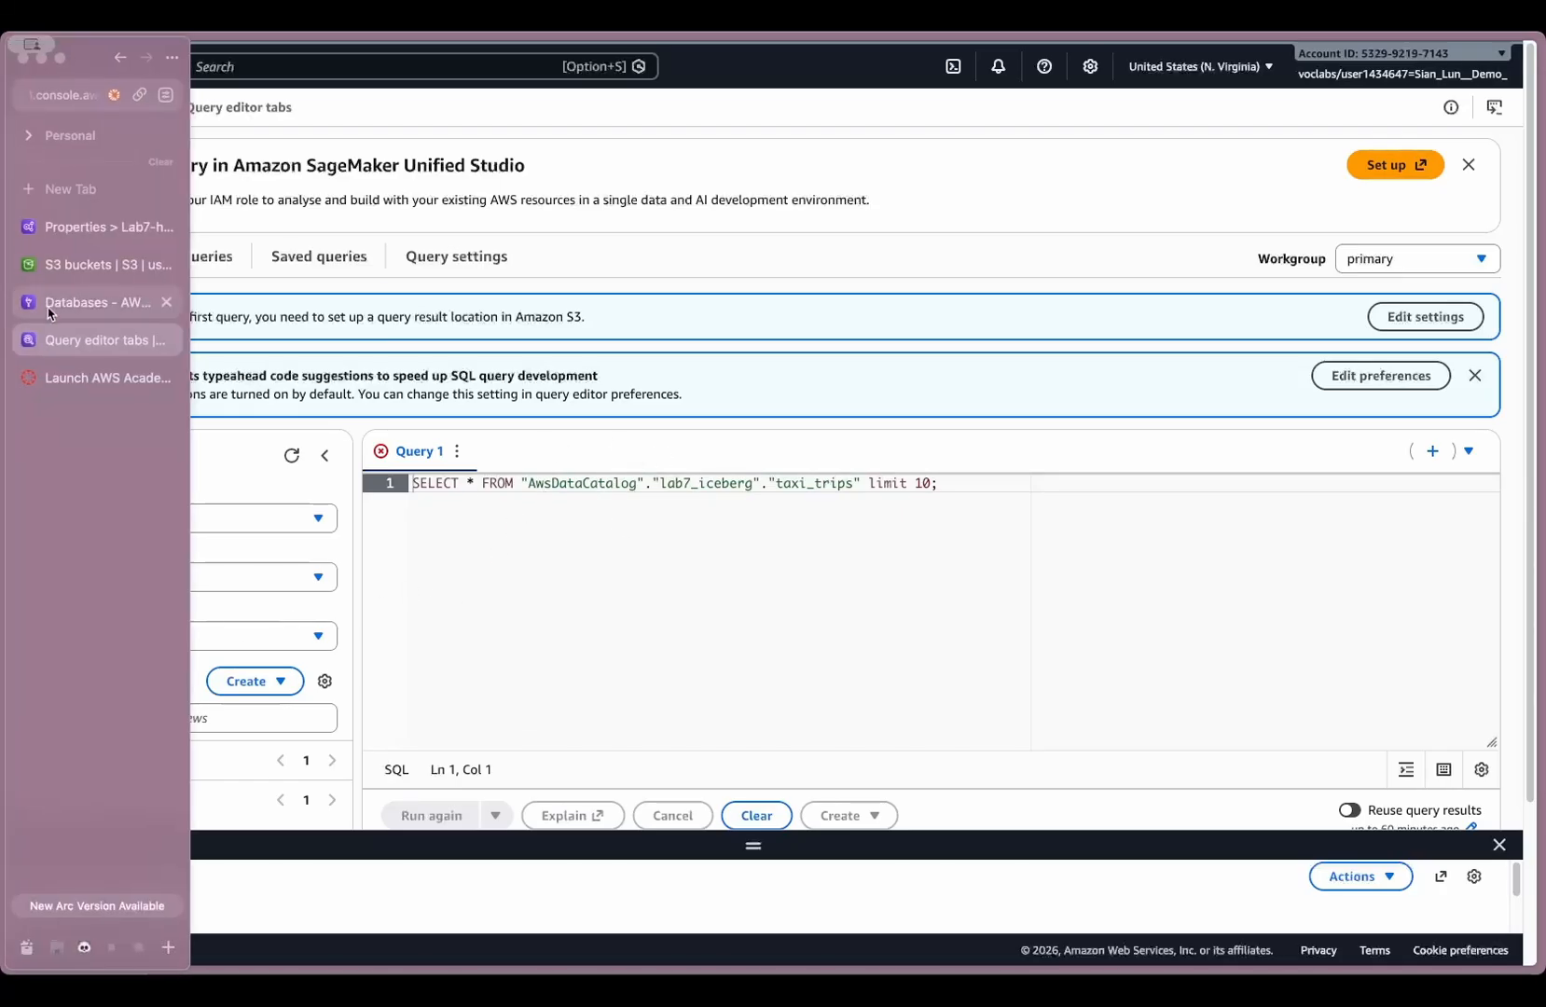
click(81, 244)
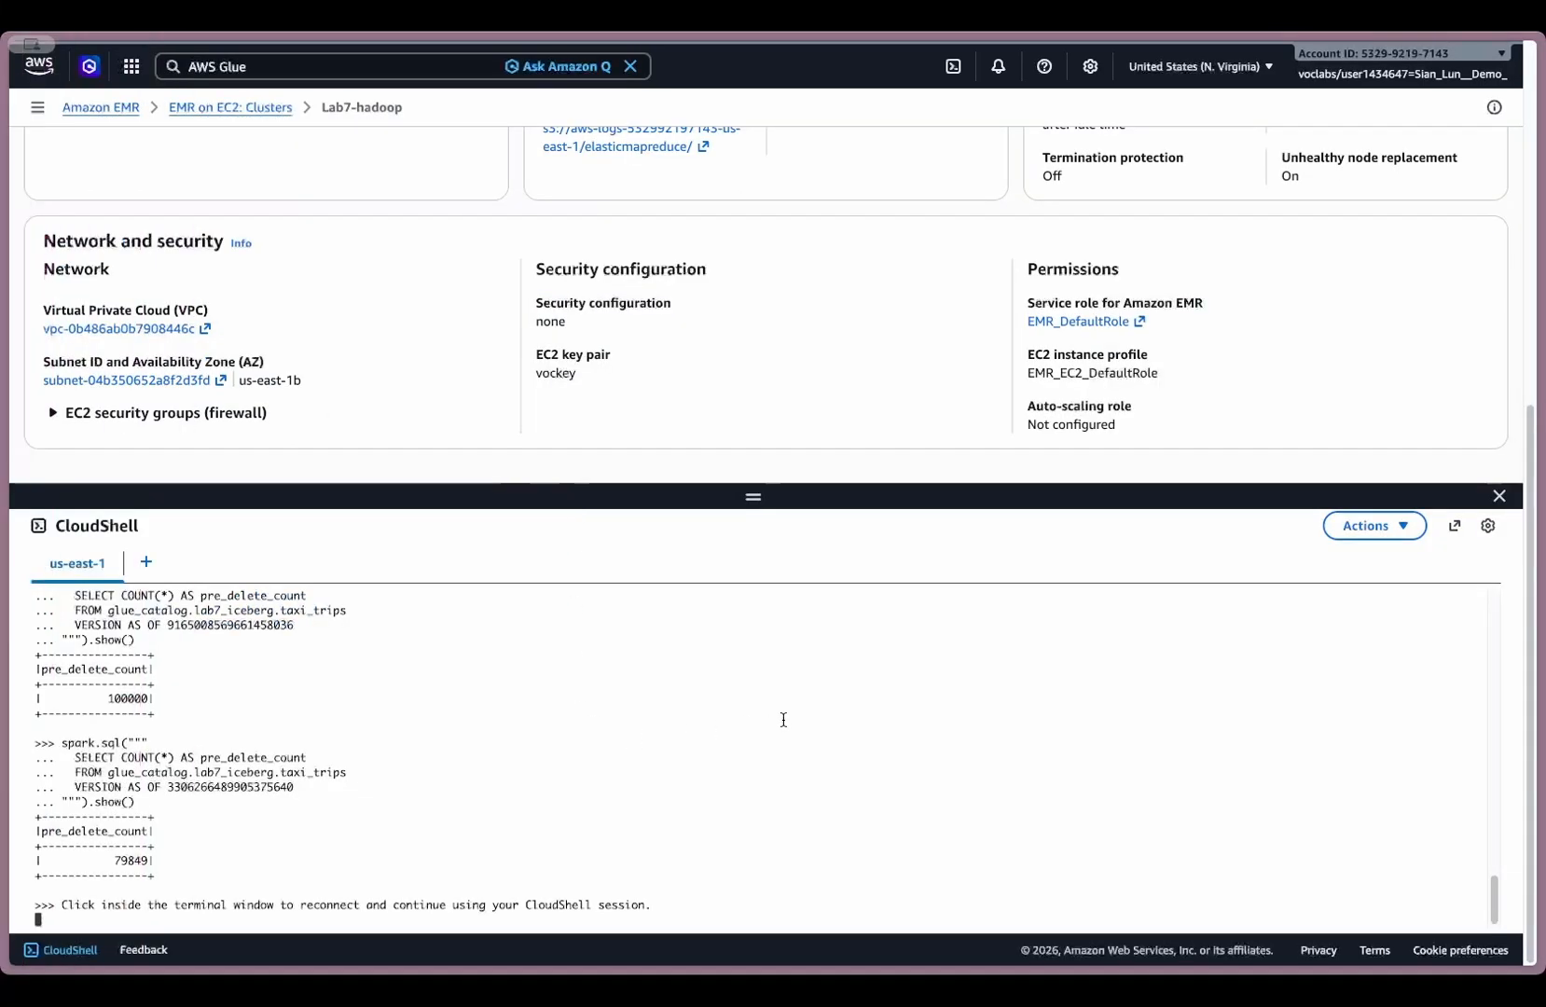